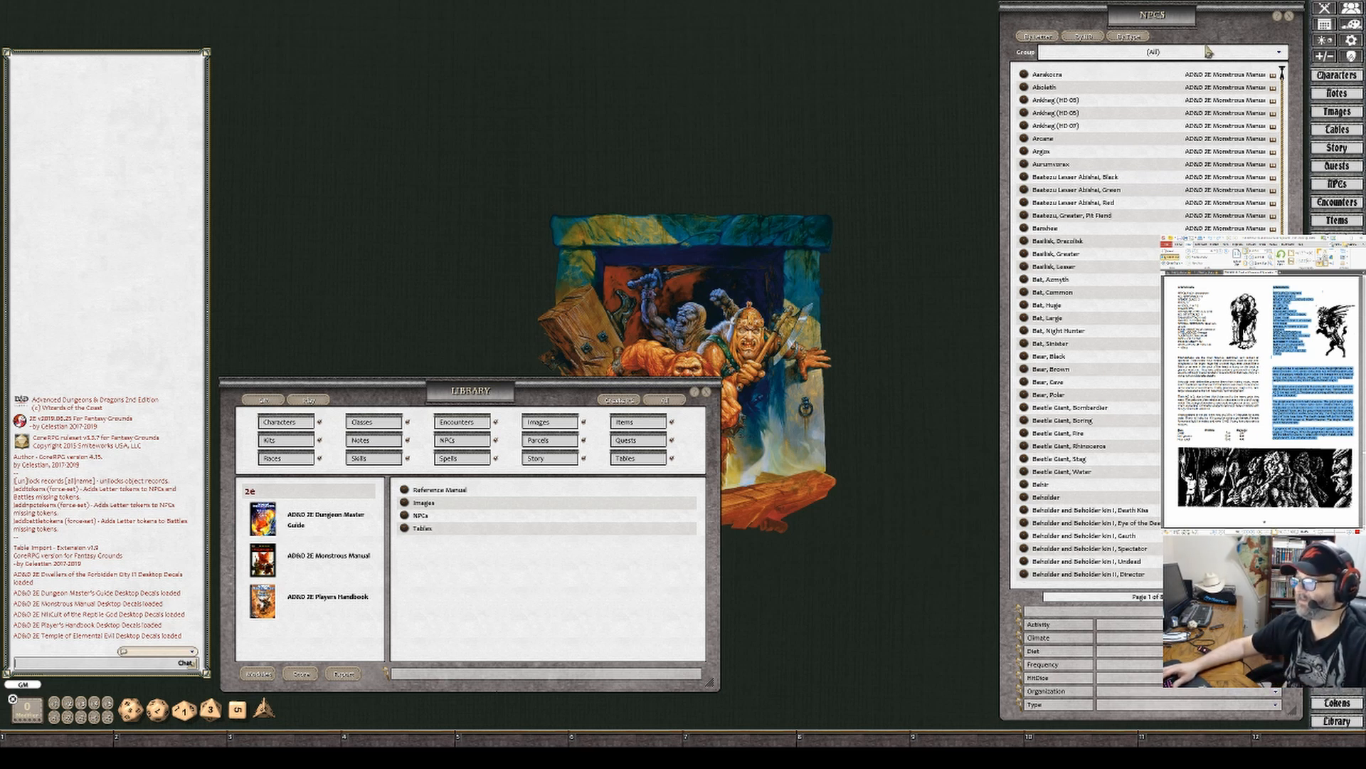
Open the NPC import window from the NPC list and paste in the copied Gorgimera stat block and description
click(1348, 183)
click(1347, 184)
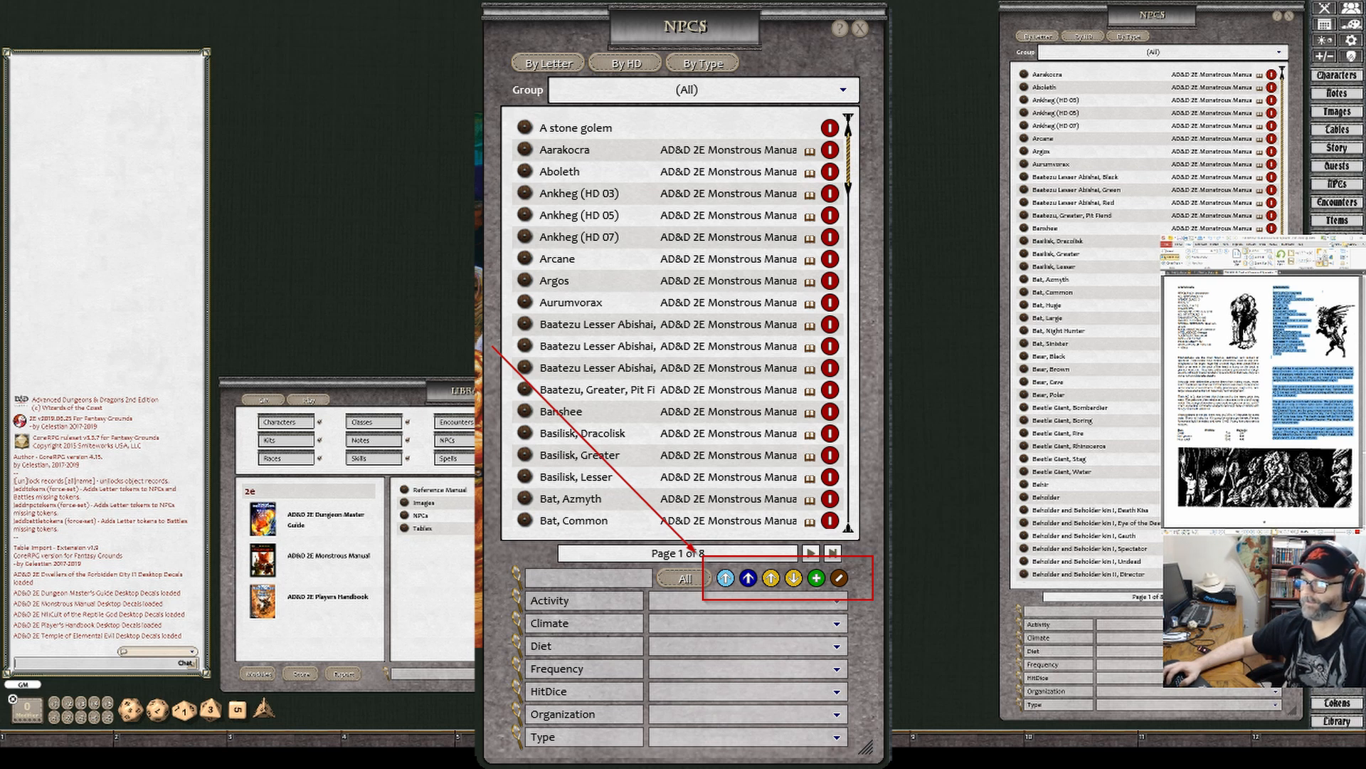
drag(719, 171, 817, 21)
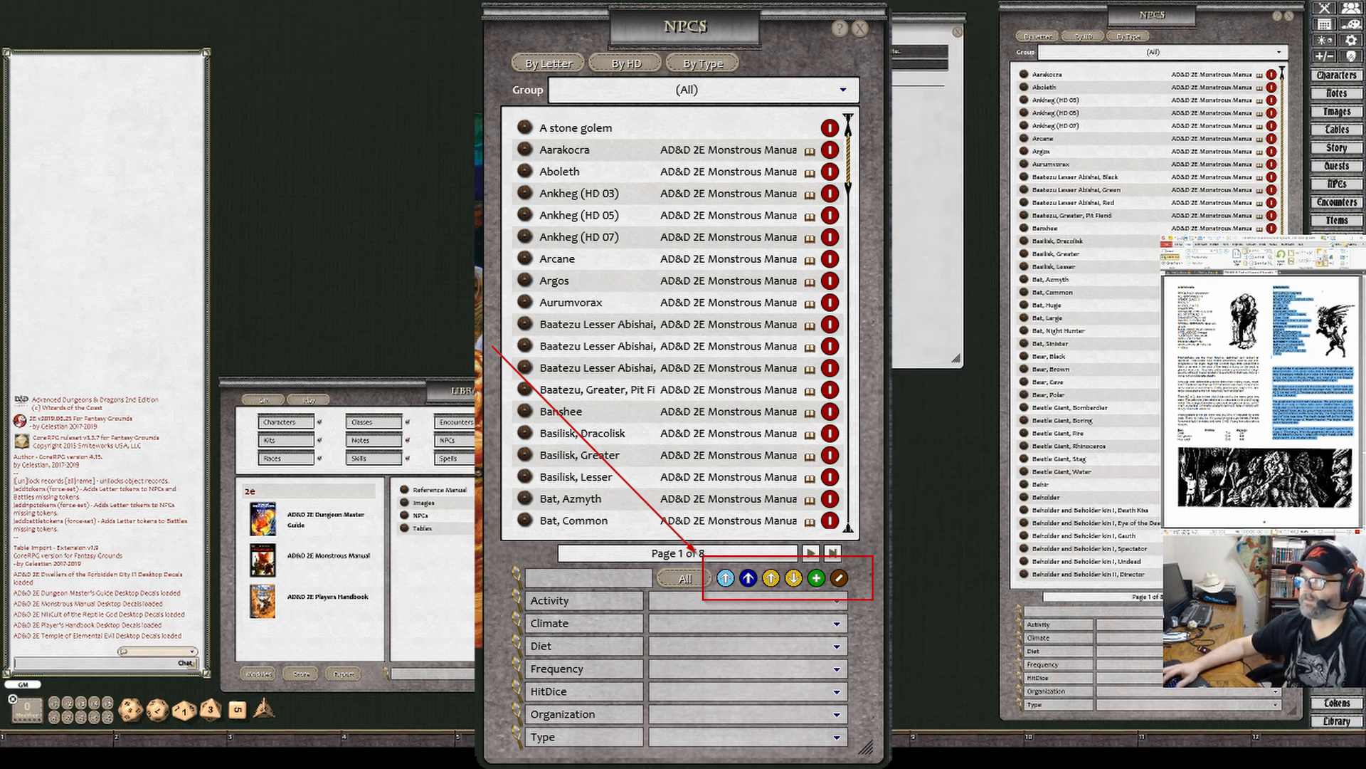
click(817, 85)
key(ctrl+v)
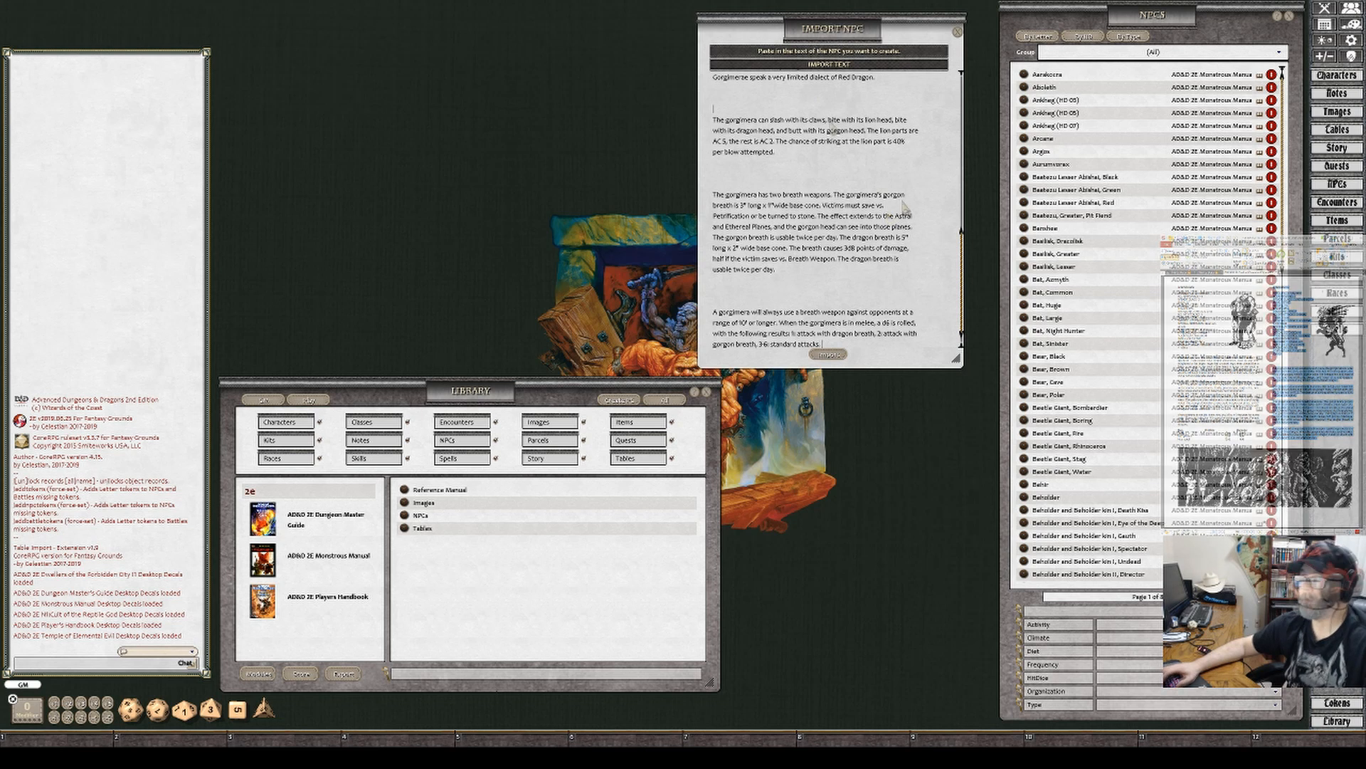
Remove the blank lines above and below the GORGIMERA name so the Frequency line follows it directly
scroll(883, 192, up, 15)
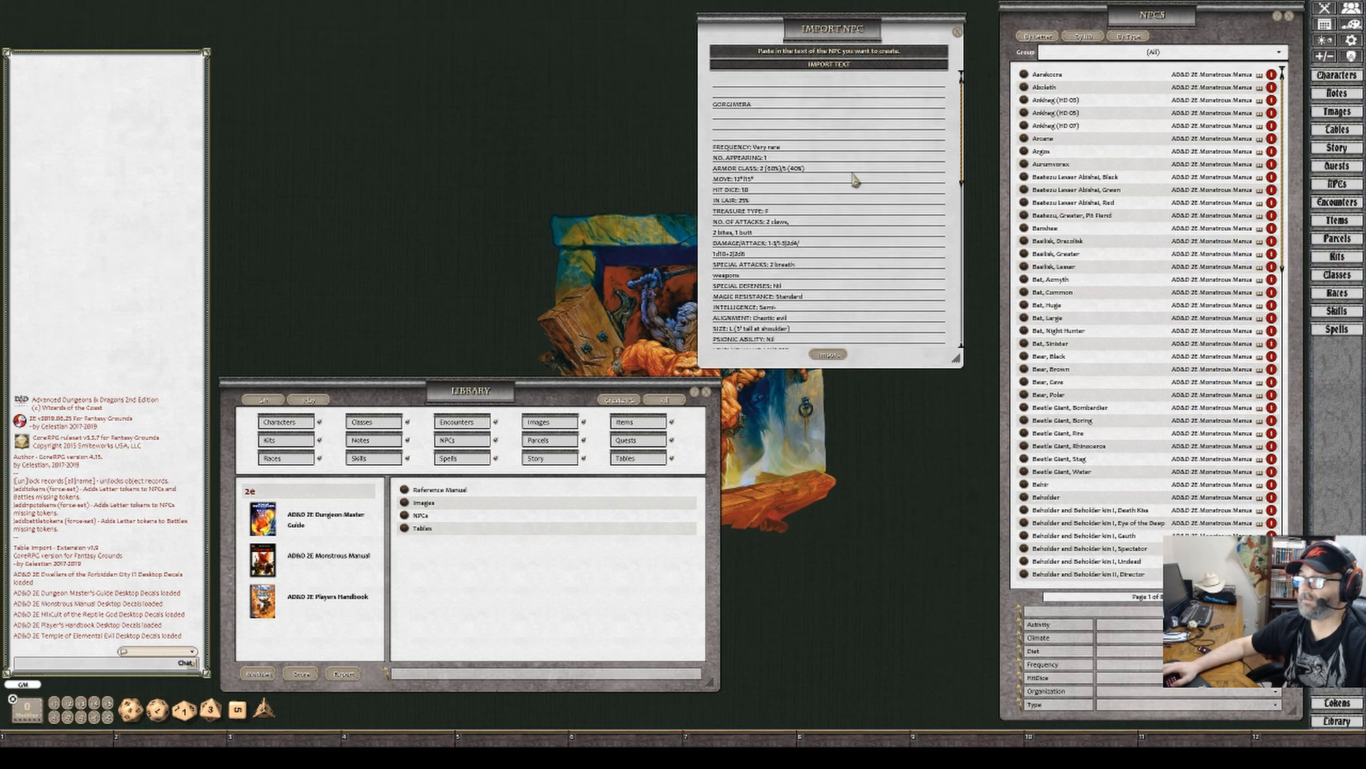
scroll(778, 128, down, 1)
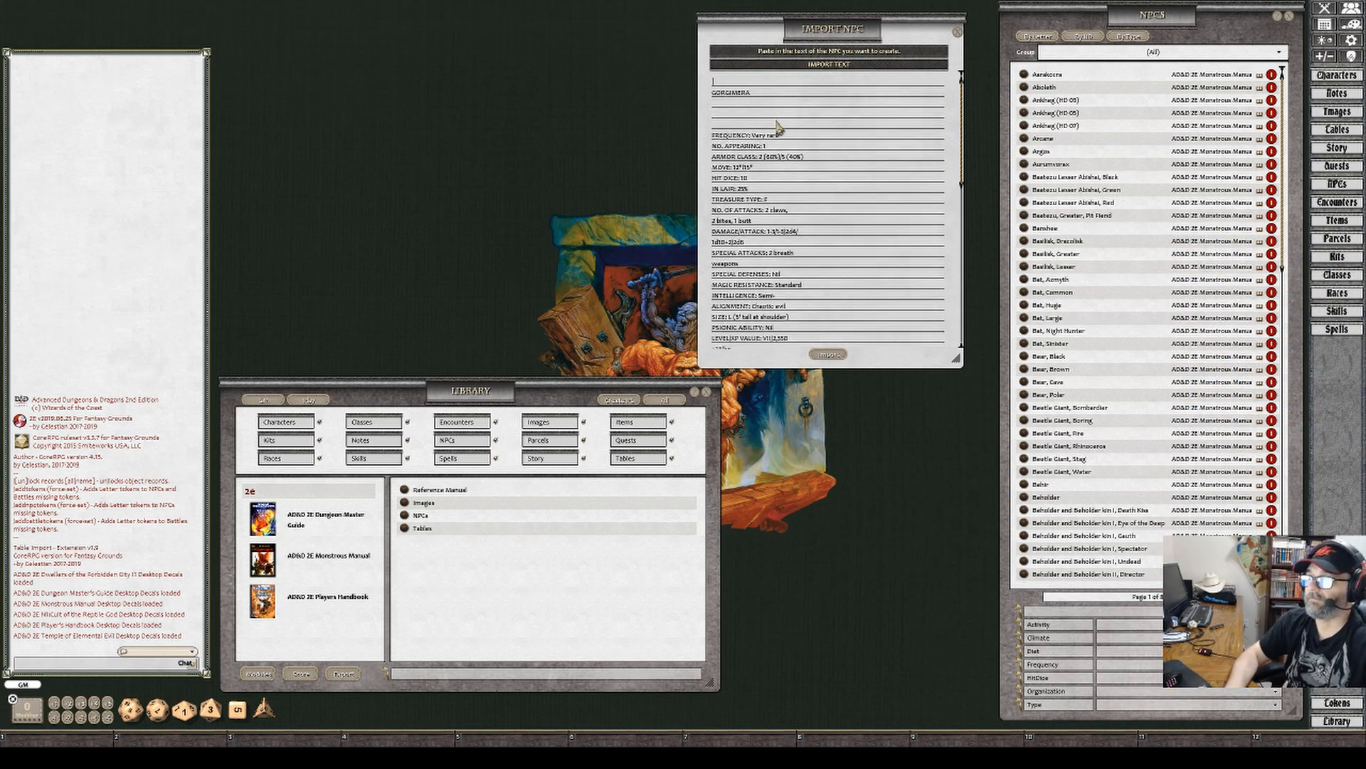
key(Delete)
key(Down)
key(Delete)
key(Delete)
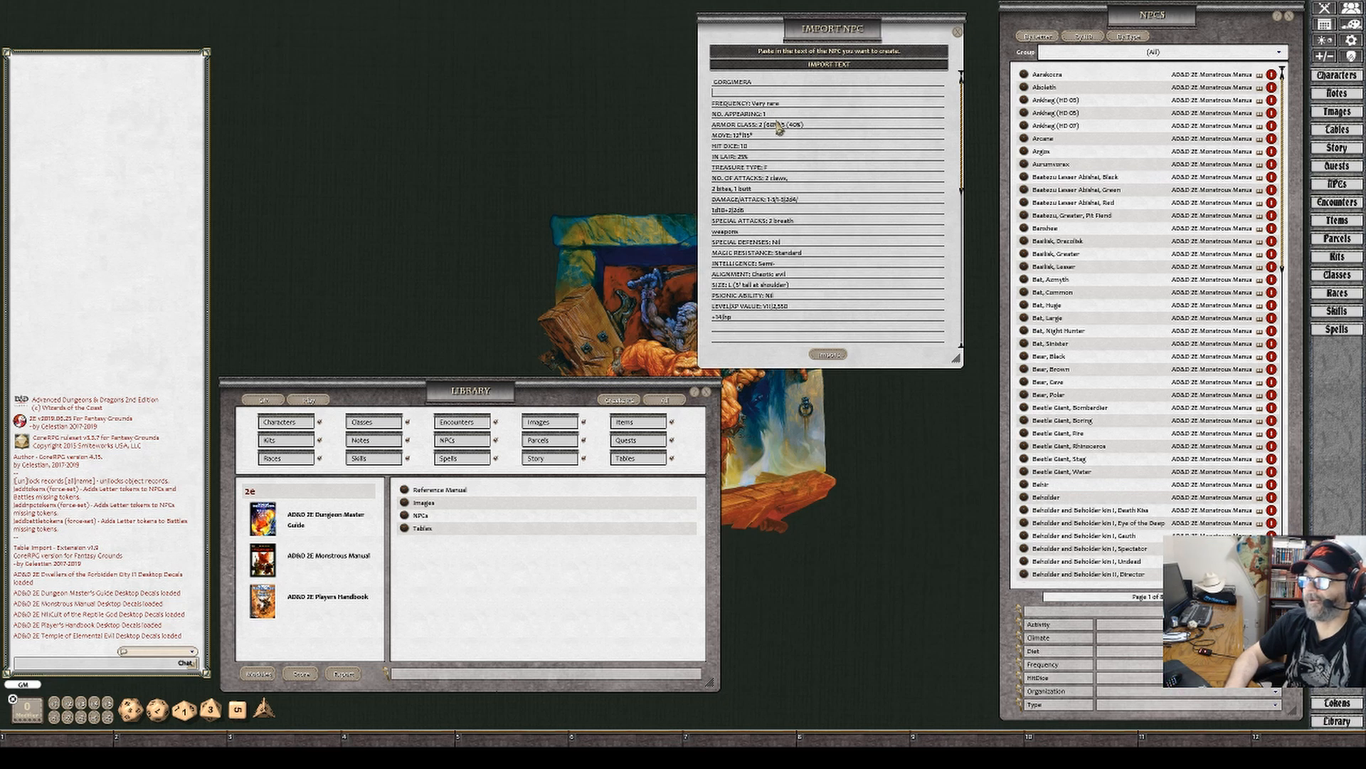
key(Delete)
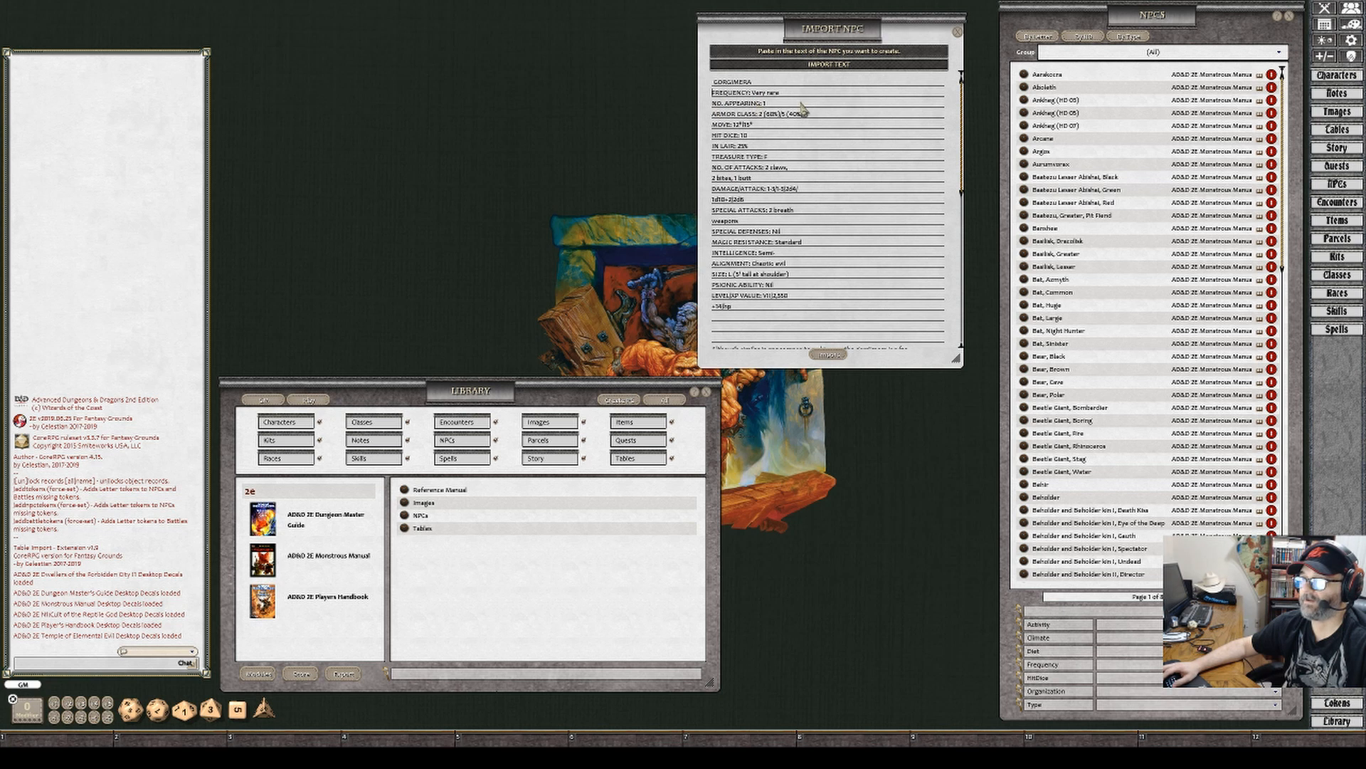
Join the split No. of Attacks, Damage/Attack, Special Attacks and Level/XP Value entries into single lines and trim the blank lines below them
click(850, 165)
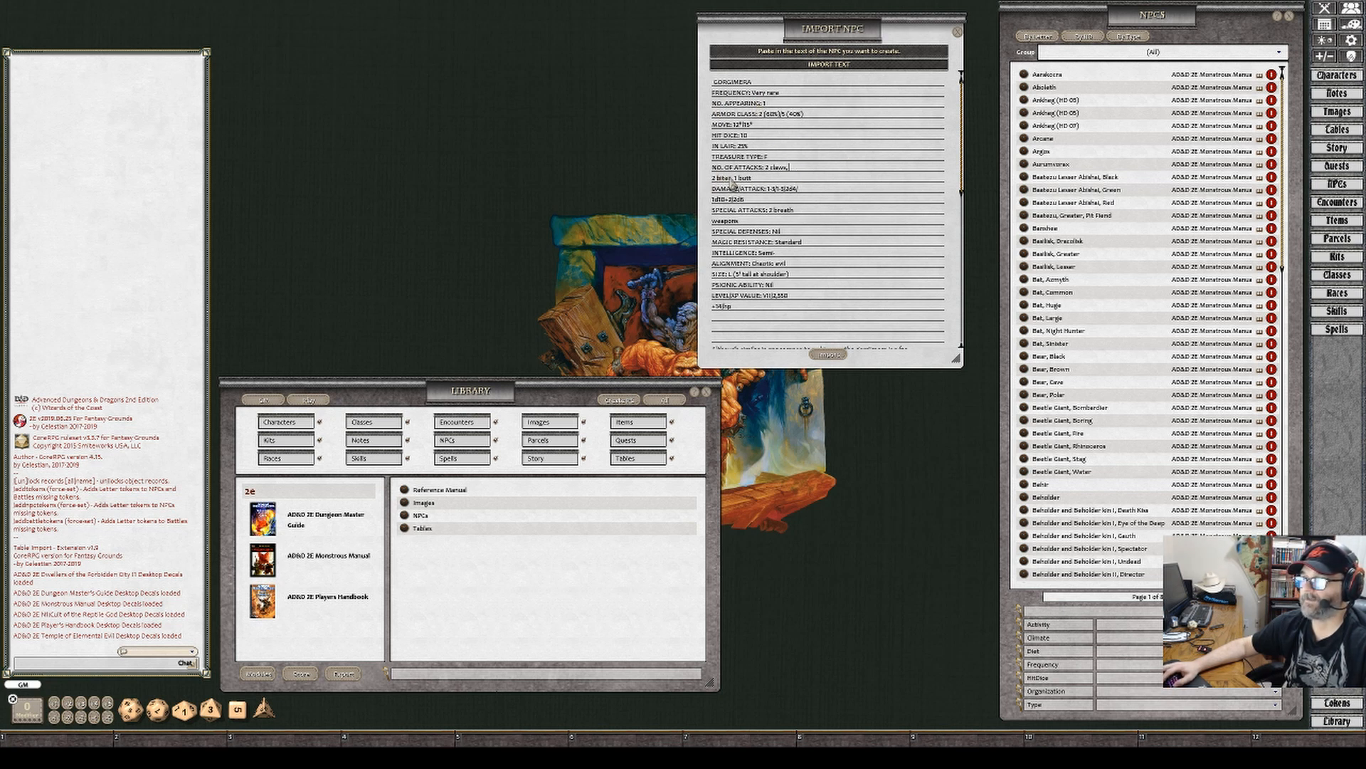
key(Delete)
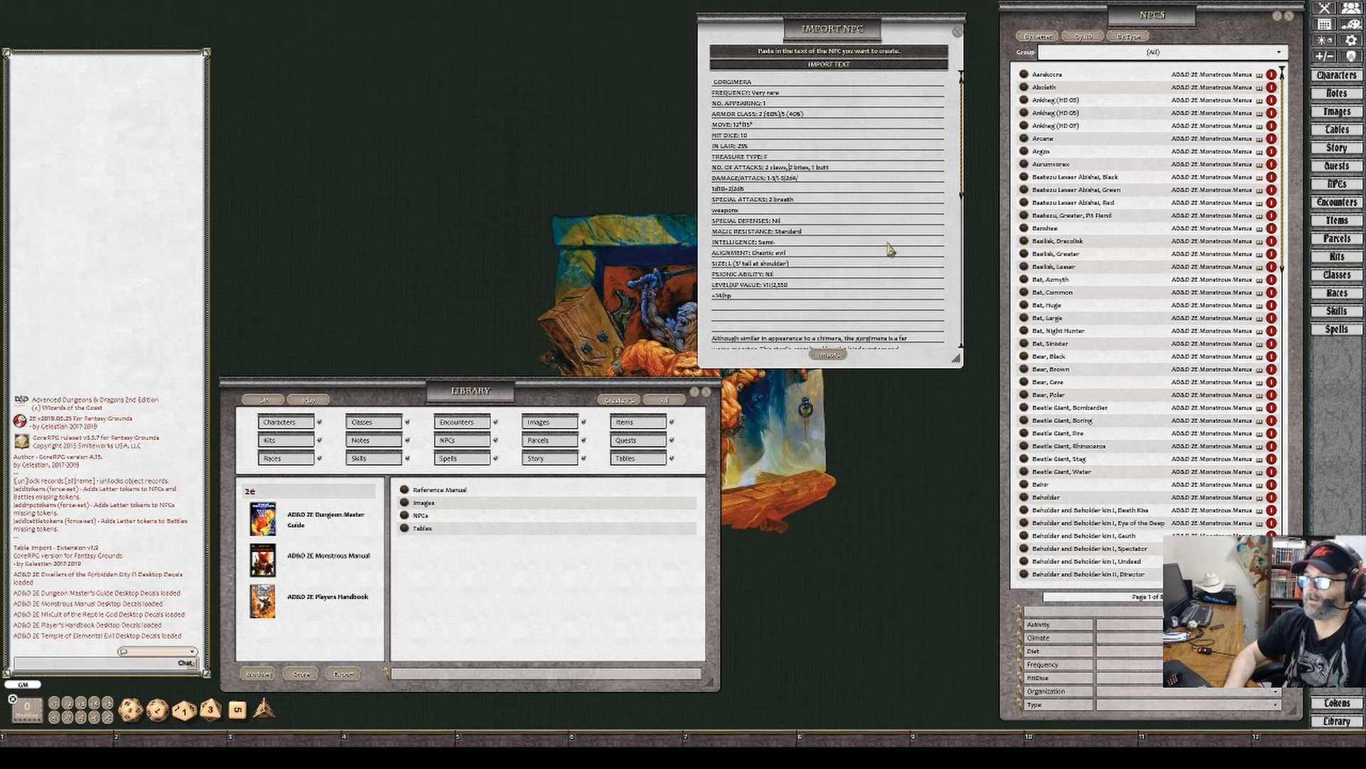
key(Delete)
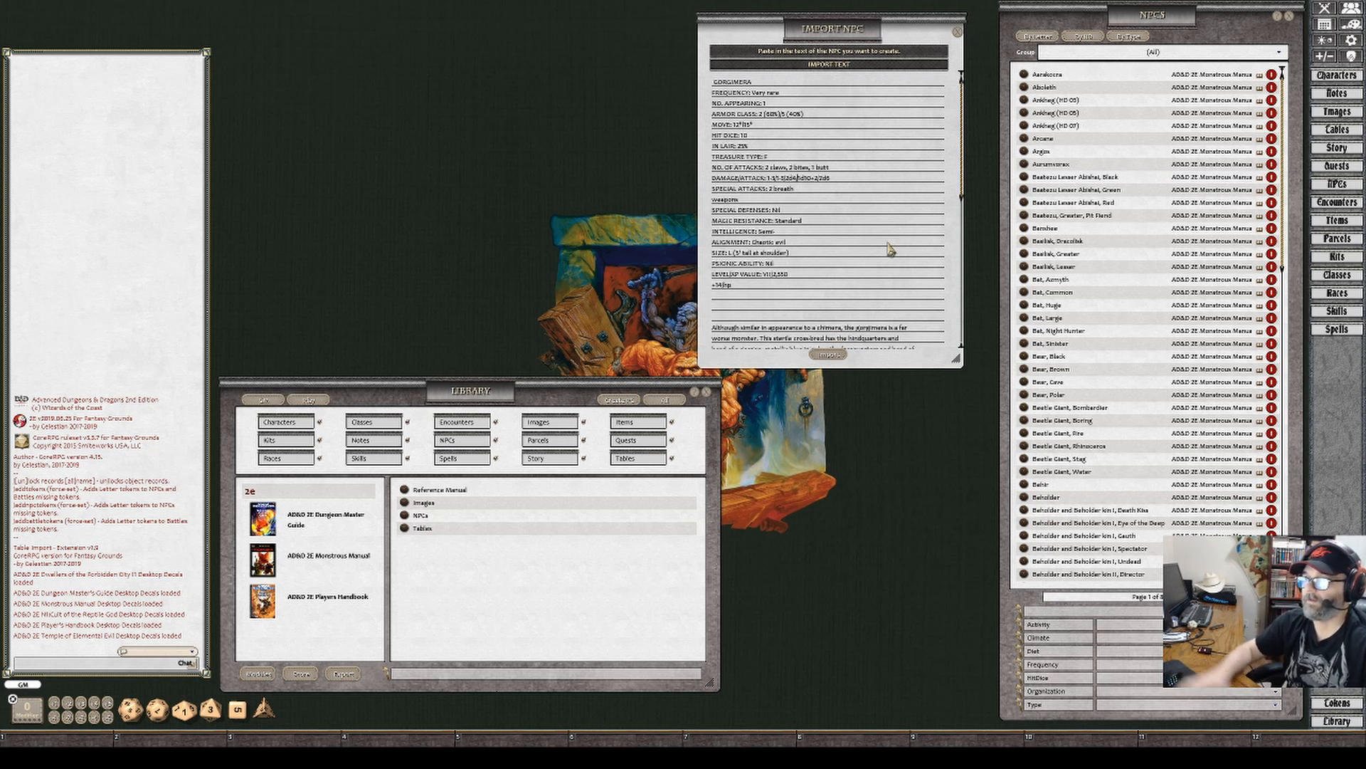
click(815, 190)
key(Delete)
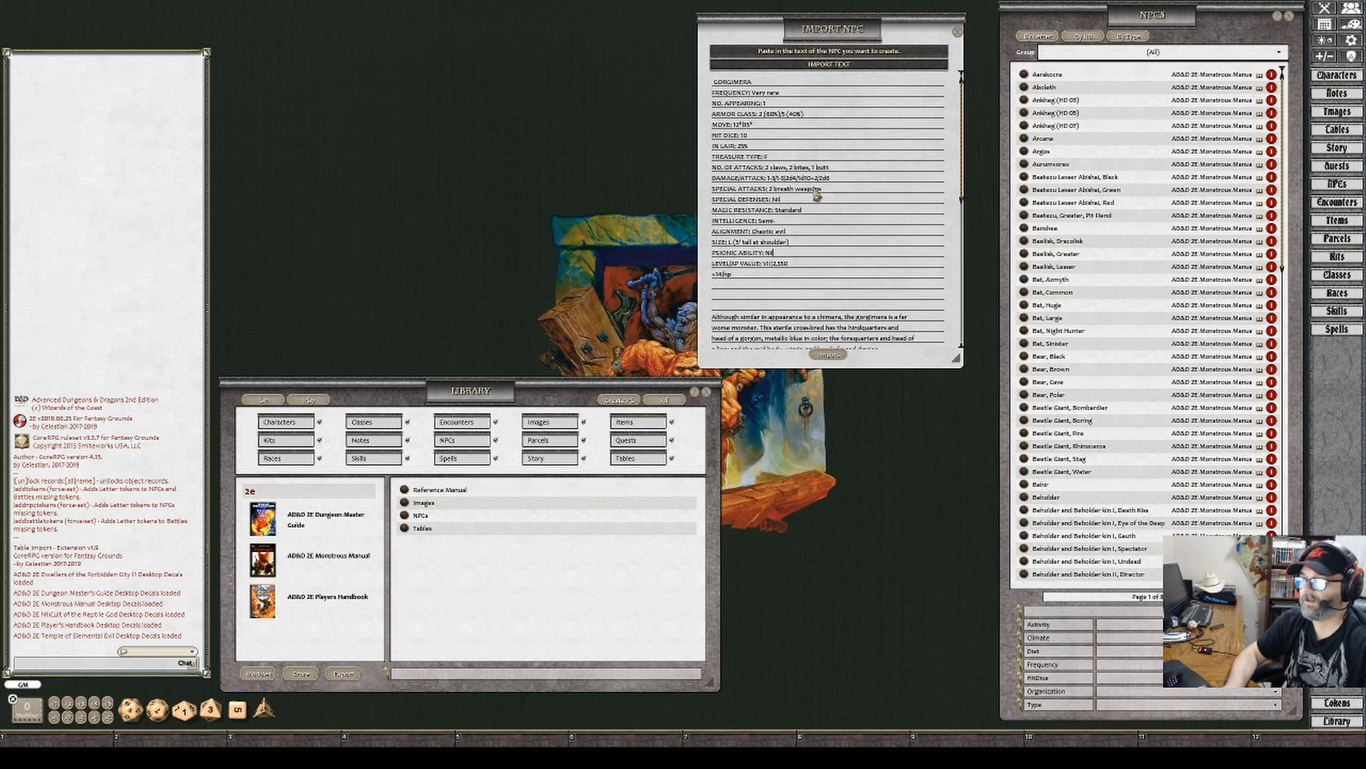
key(Delete)
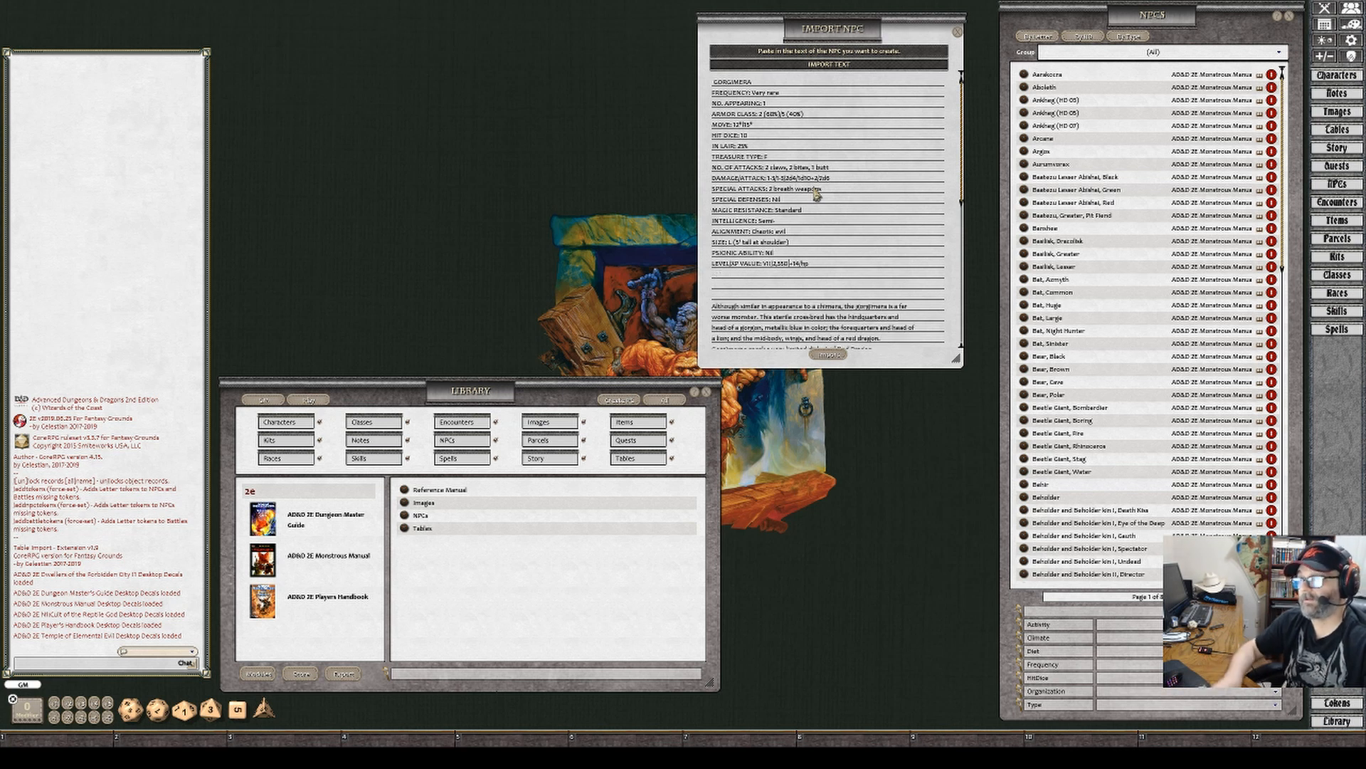
key(Delete)
key(Delete)
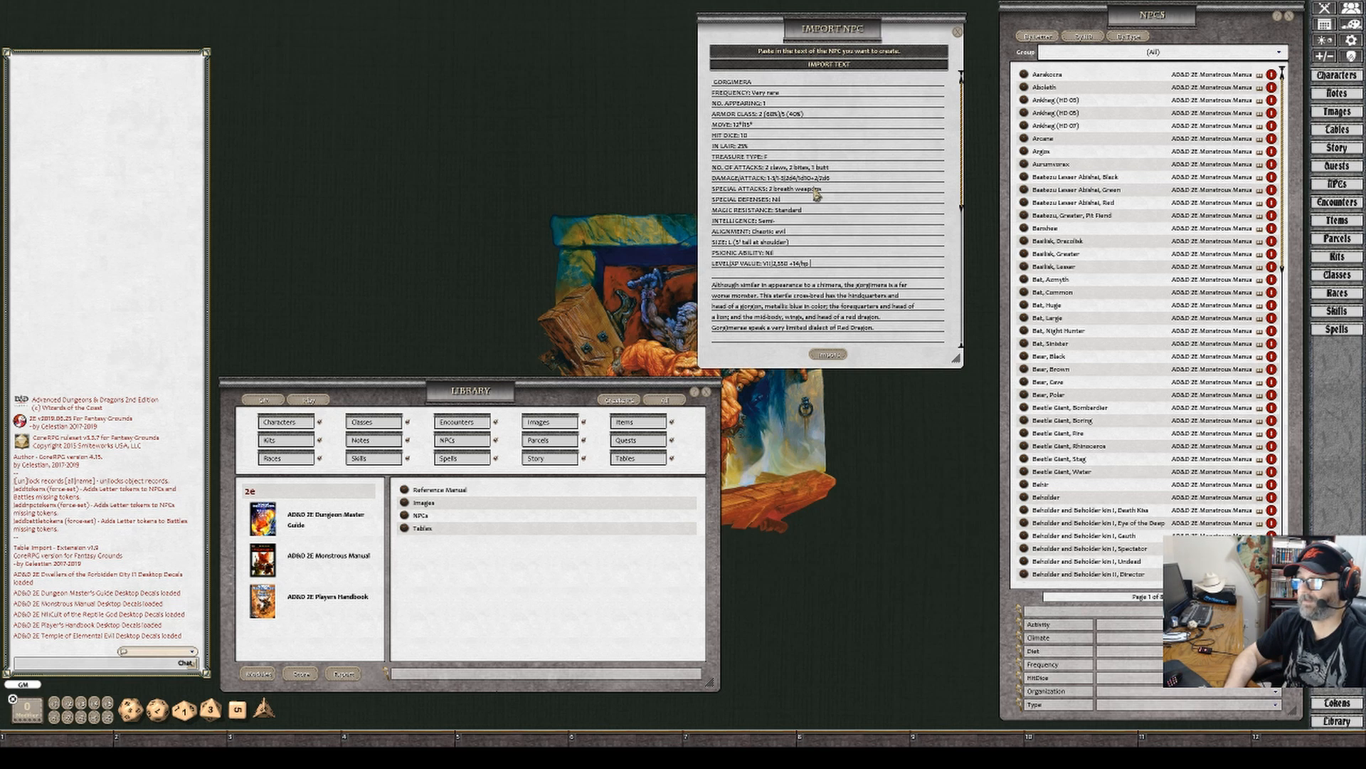
Reduce the gap above the paragraph on the gorgimera's claw and bite attacks to one blank line
scroll(817, 193, down, 3)
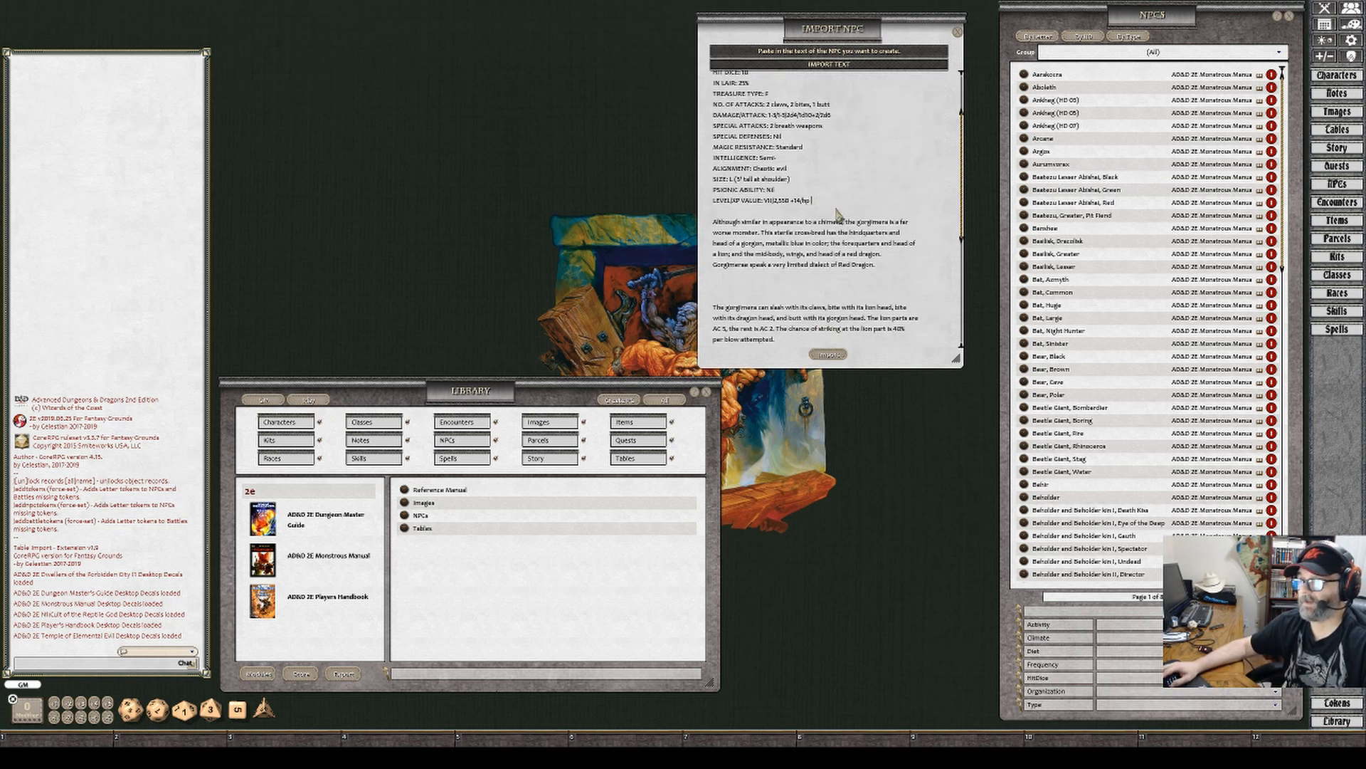
click(837, 212)
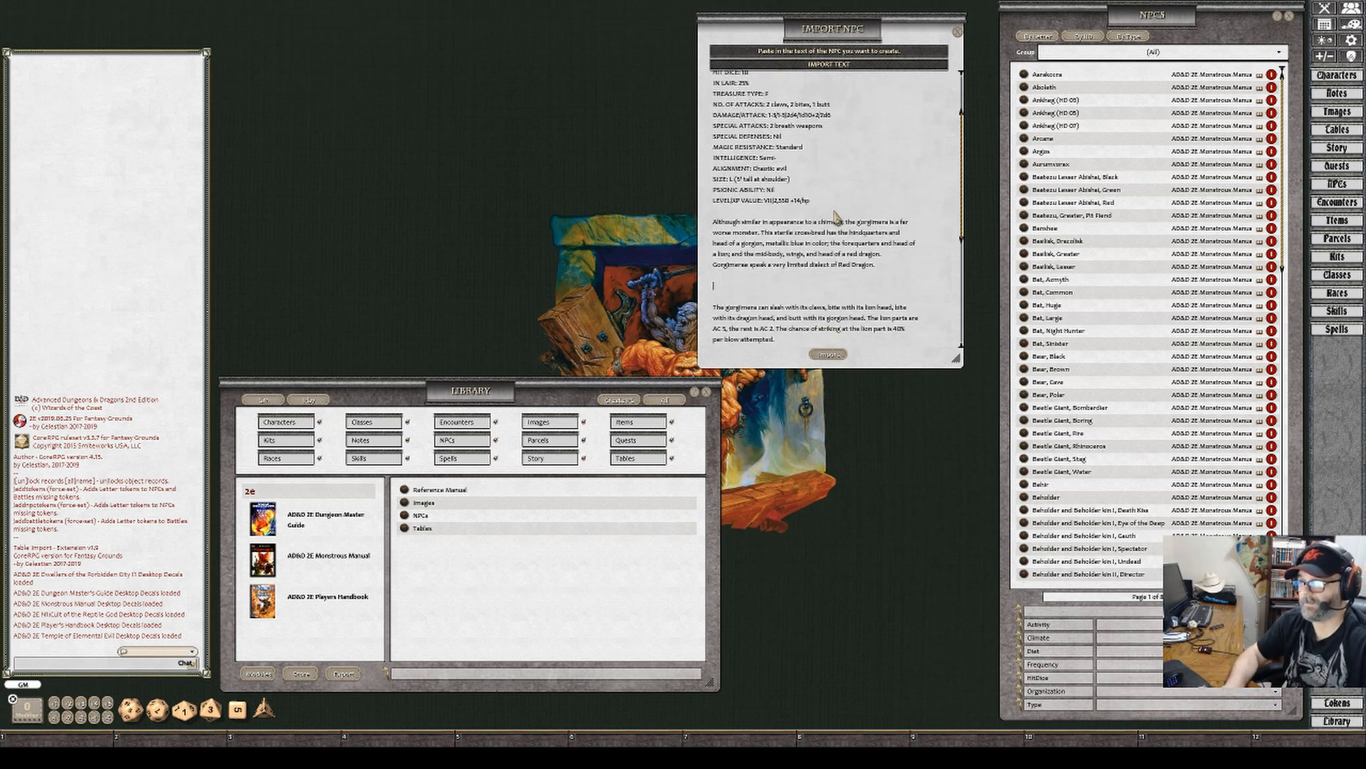
key(BackSpace)
key(BackSpace)
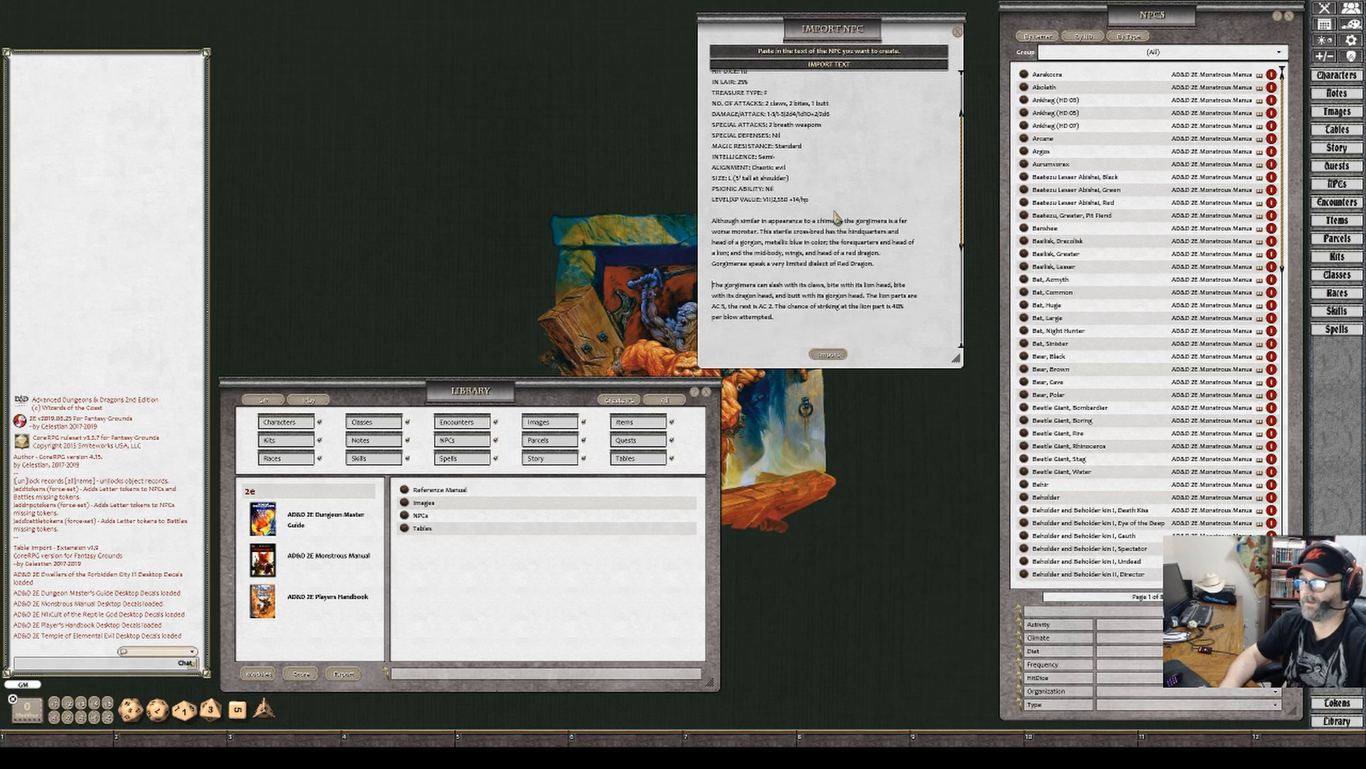
Remove the extra blank lines above the paragraph describing the gorgimera's two breath weapons
key(Down)
key(Down)
key(Down)
key(Down)
key(Down)
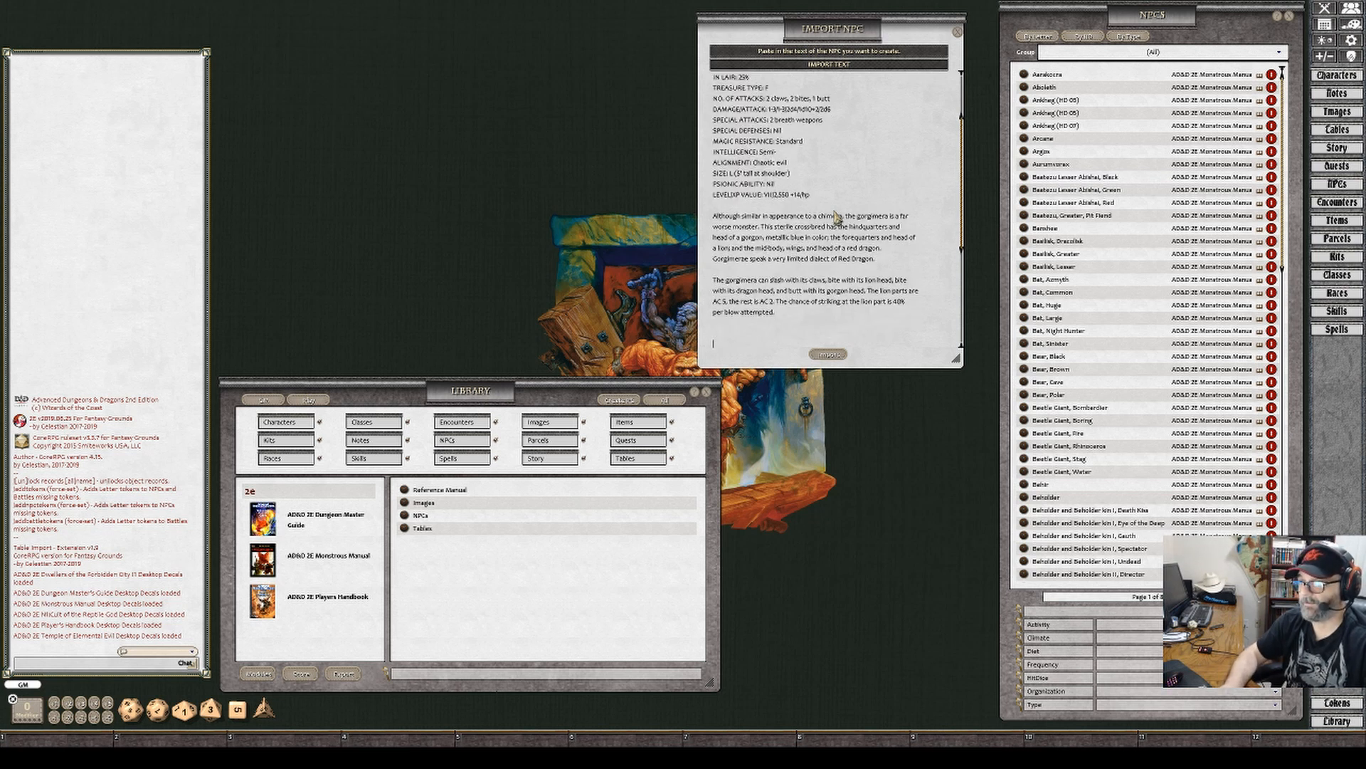
key(BackSpace)
key(BackSpace)
key(BackSpace)
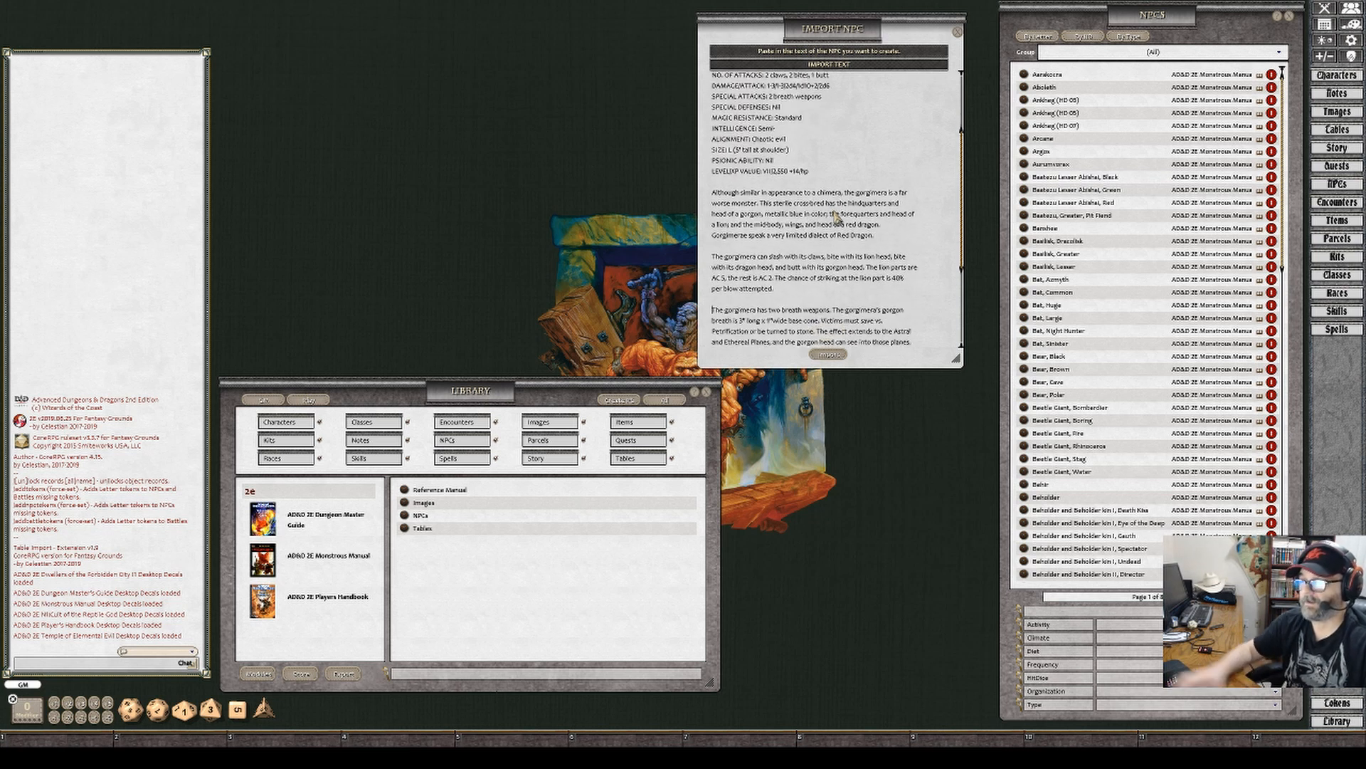
Remove the extra blank lines above the final paragraph on using a breath weapon at range
scroll(842, 228, down, 3)
scroll(849, 250, up, 4)
scroll(849, 251, down, 5)
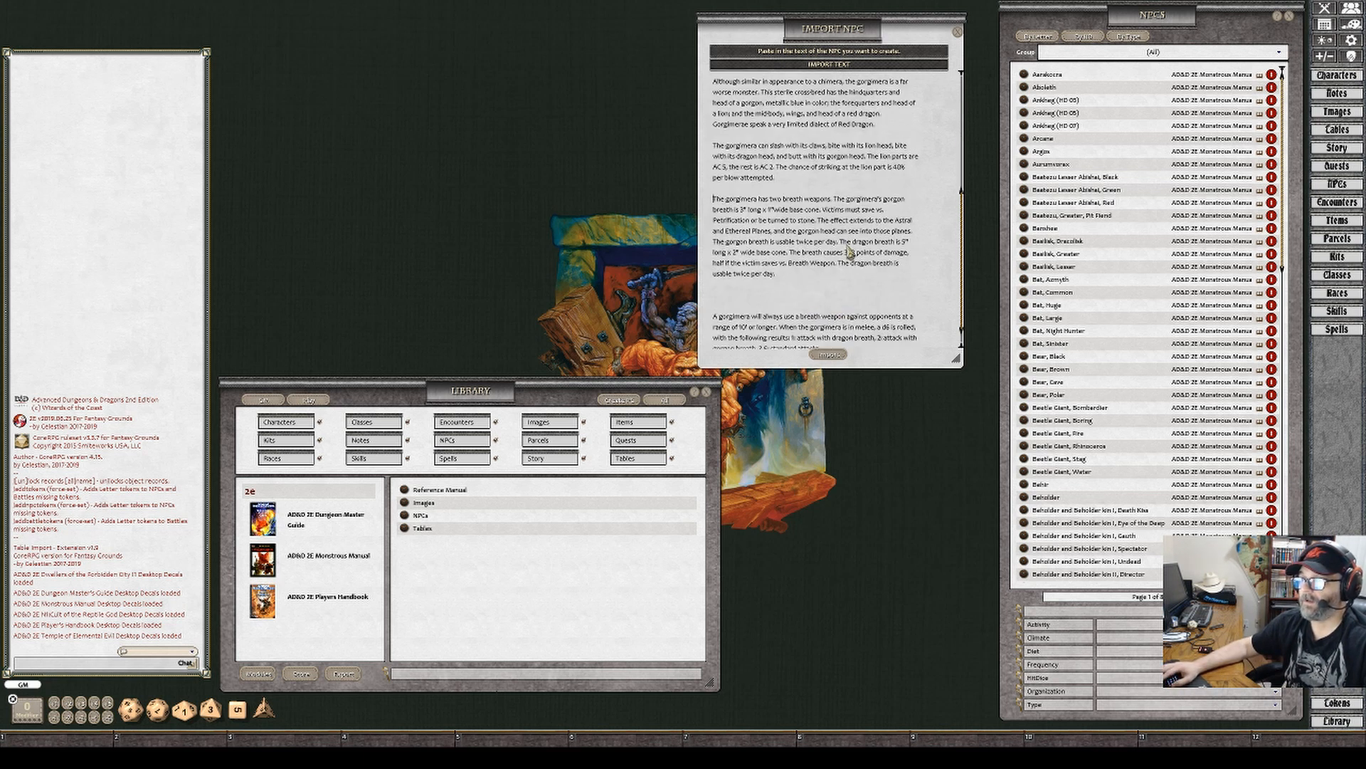
click(714, 304)
key(BackSpace)
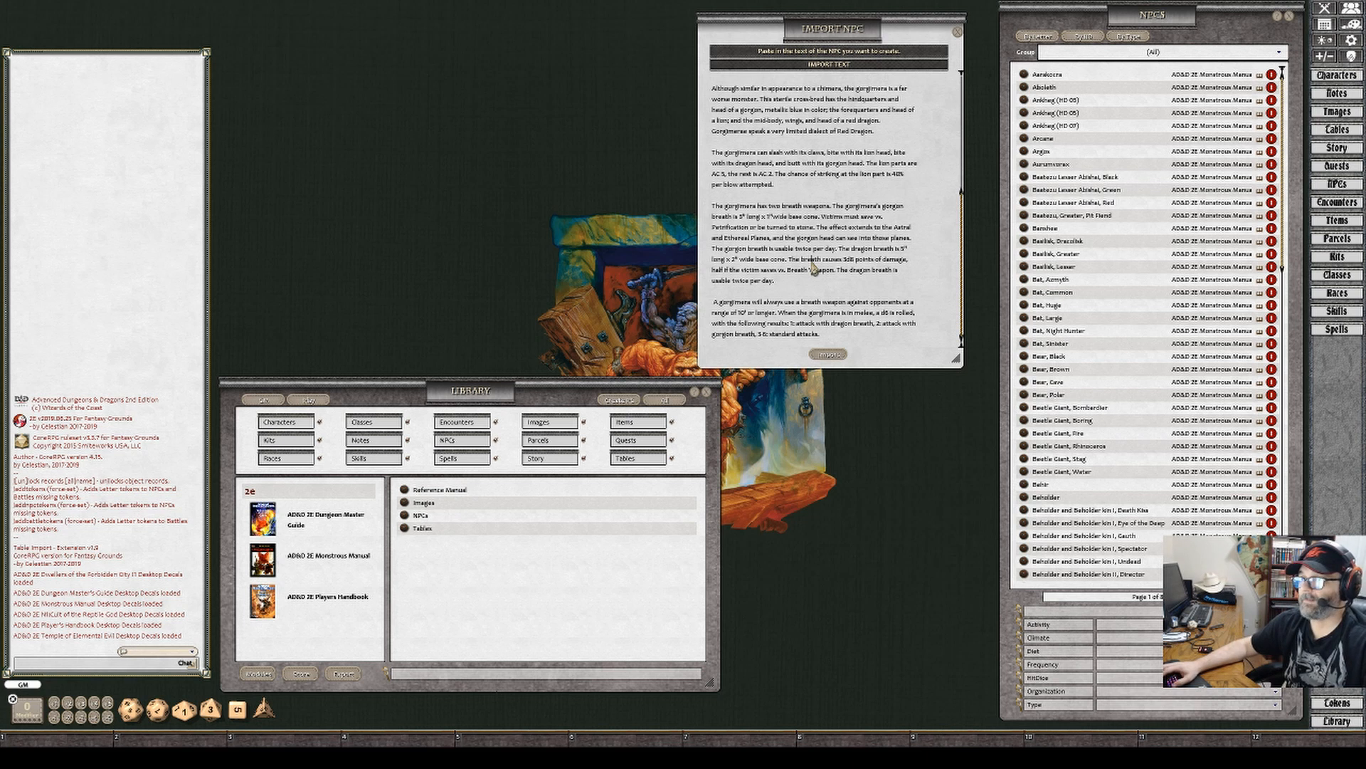
Select all the cleaned-up text, import it as an NPC, and reposition and enlarge the Gorgimera record window
key(ctrl+a)
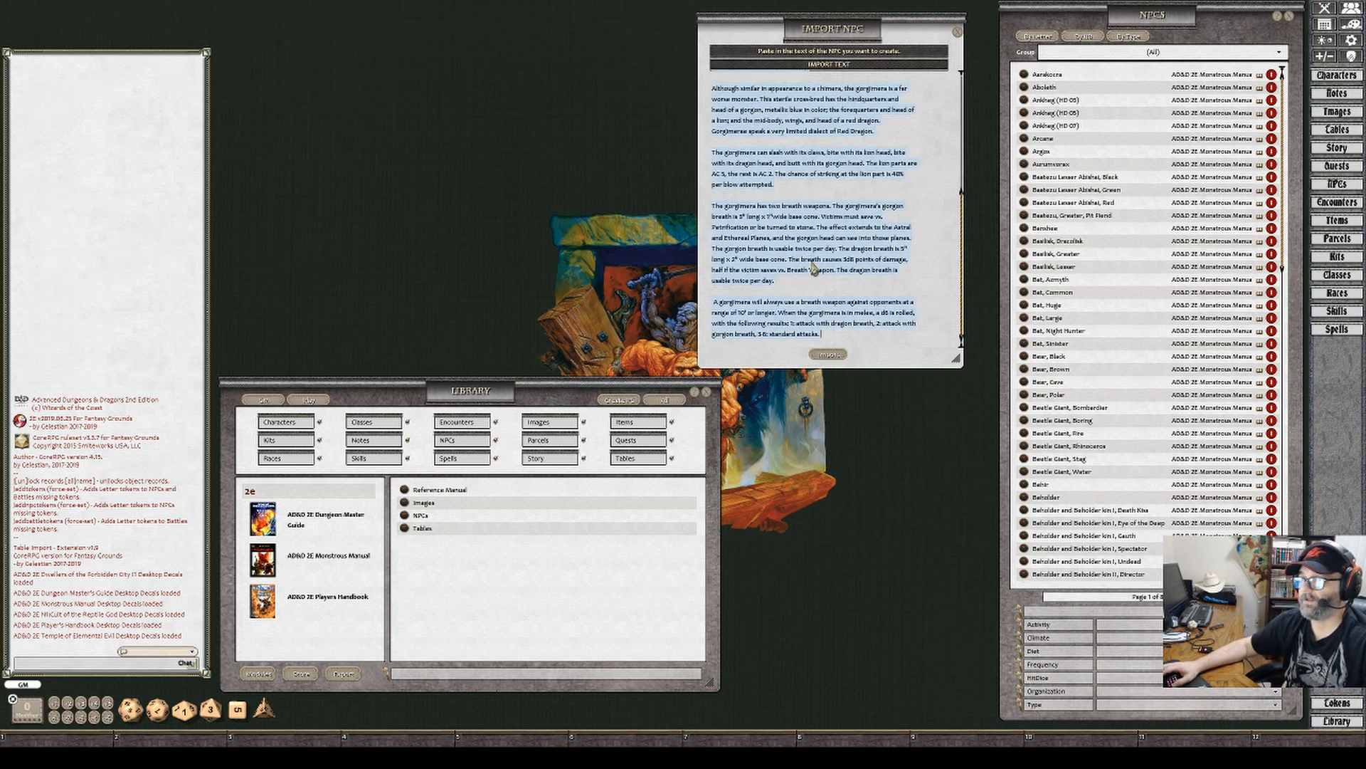
key(ctrl+v)
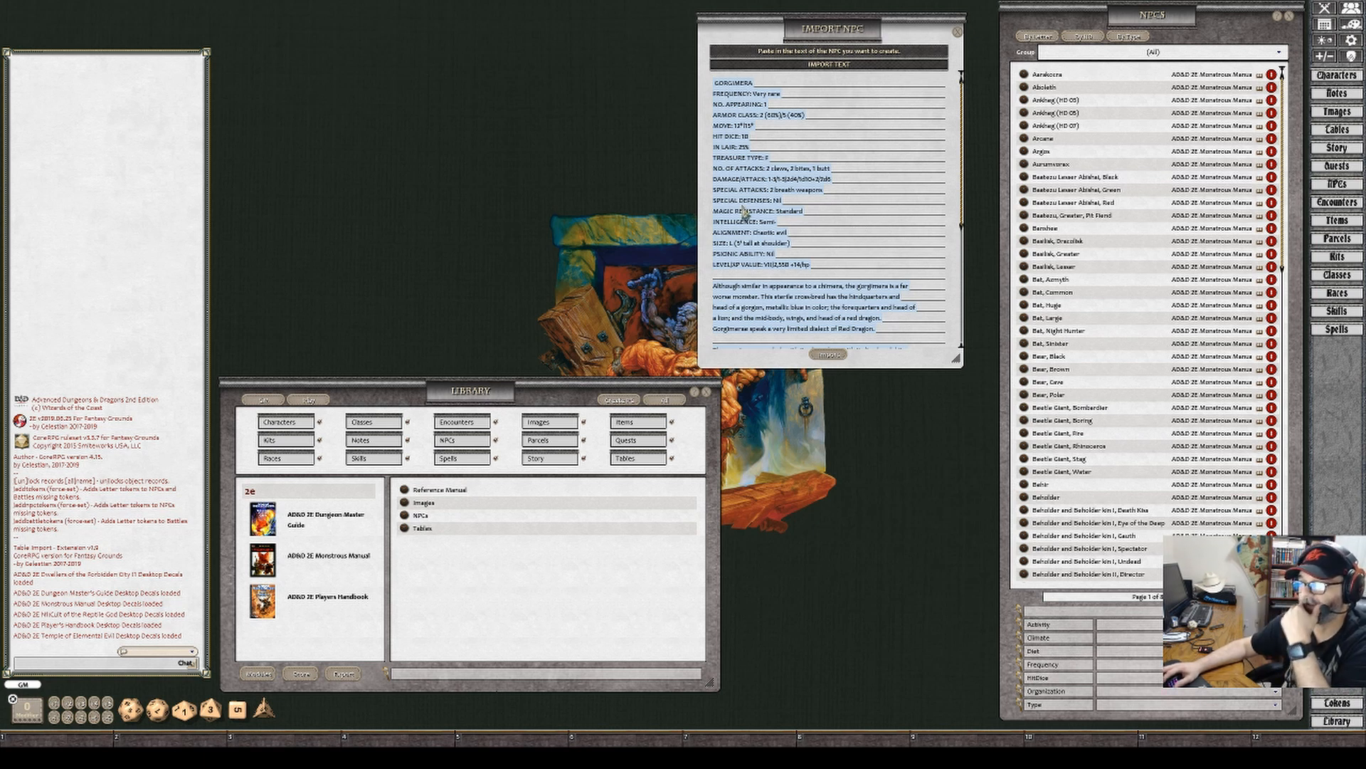
click(829, 354)
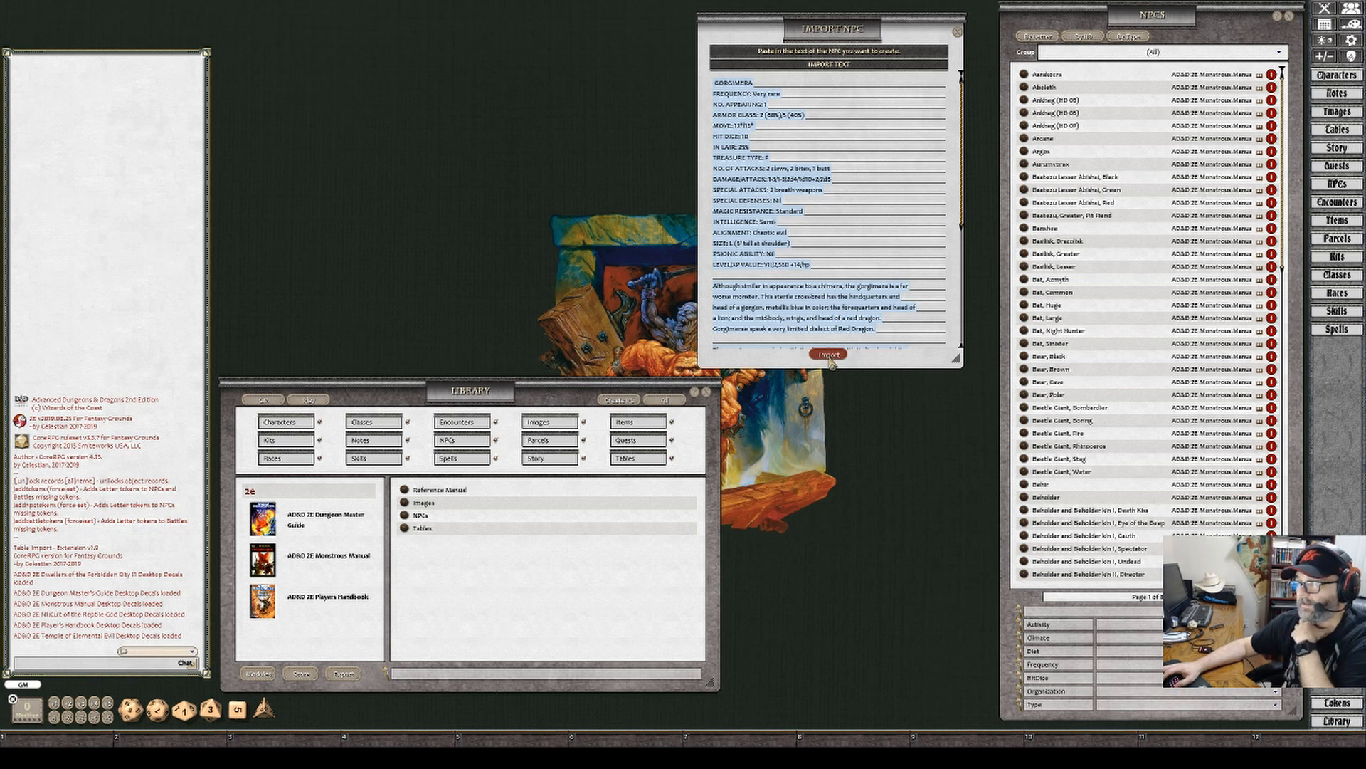
drag(575, 274, 572, 77)
drag(810, 328, 918, 510)
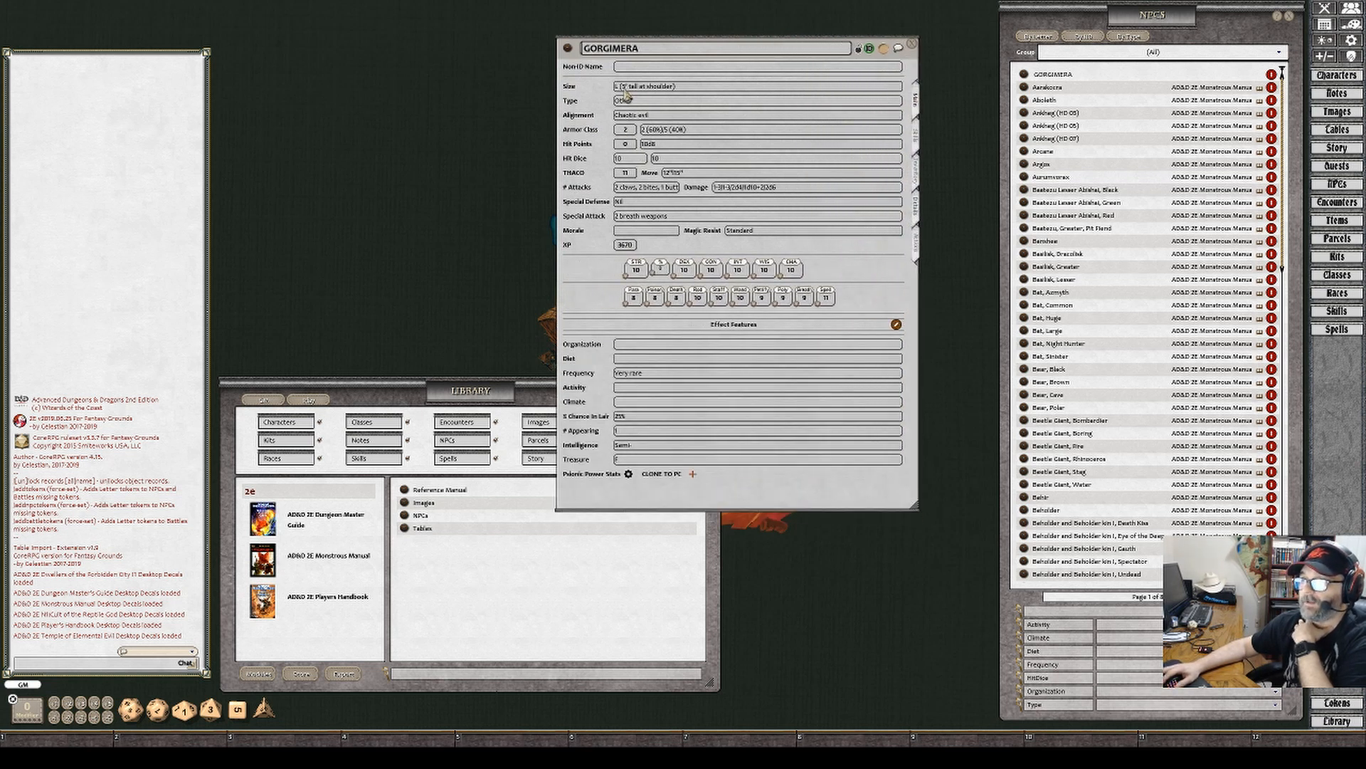
Check the Type and XP fields on the imported Gorgimera's main page
click(662, 104)
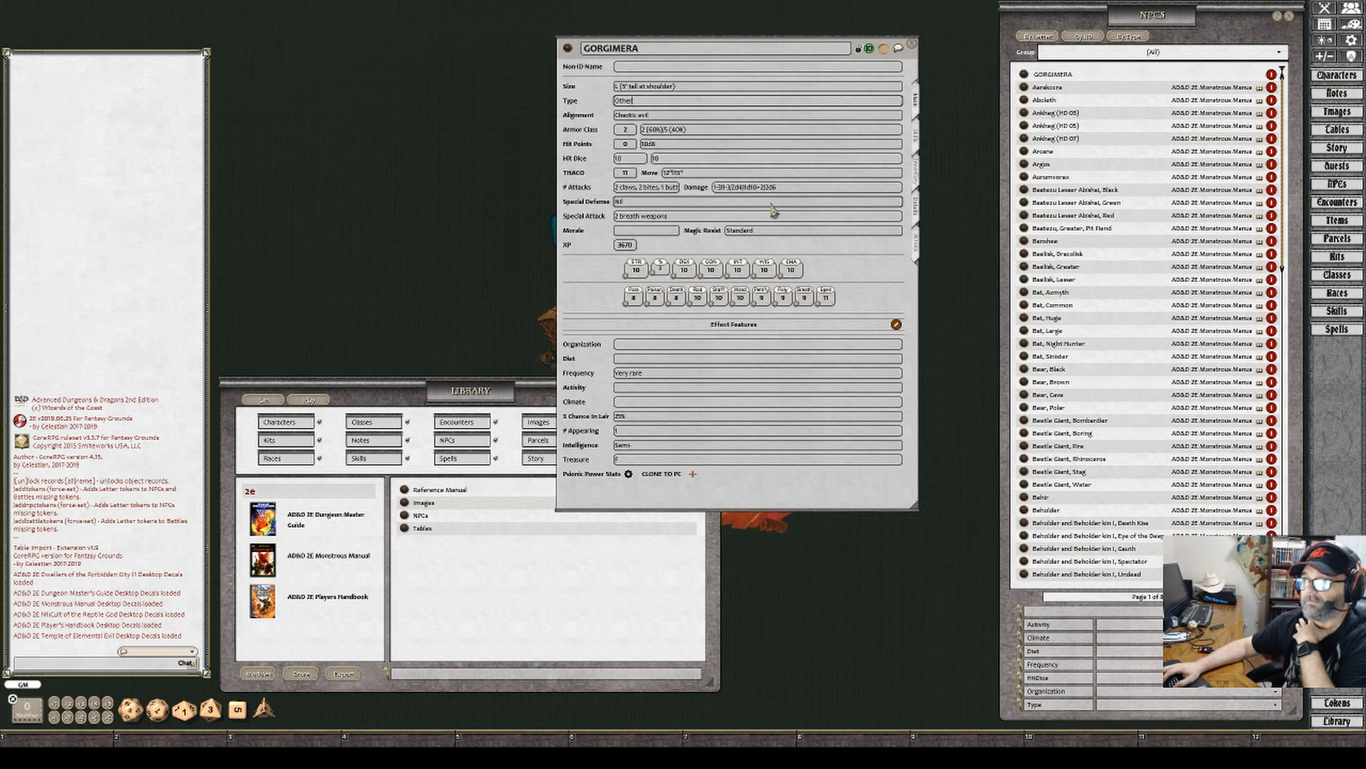
click(630, 246)
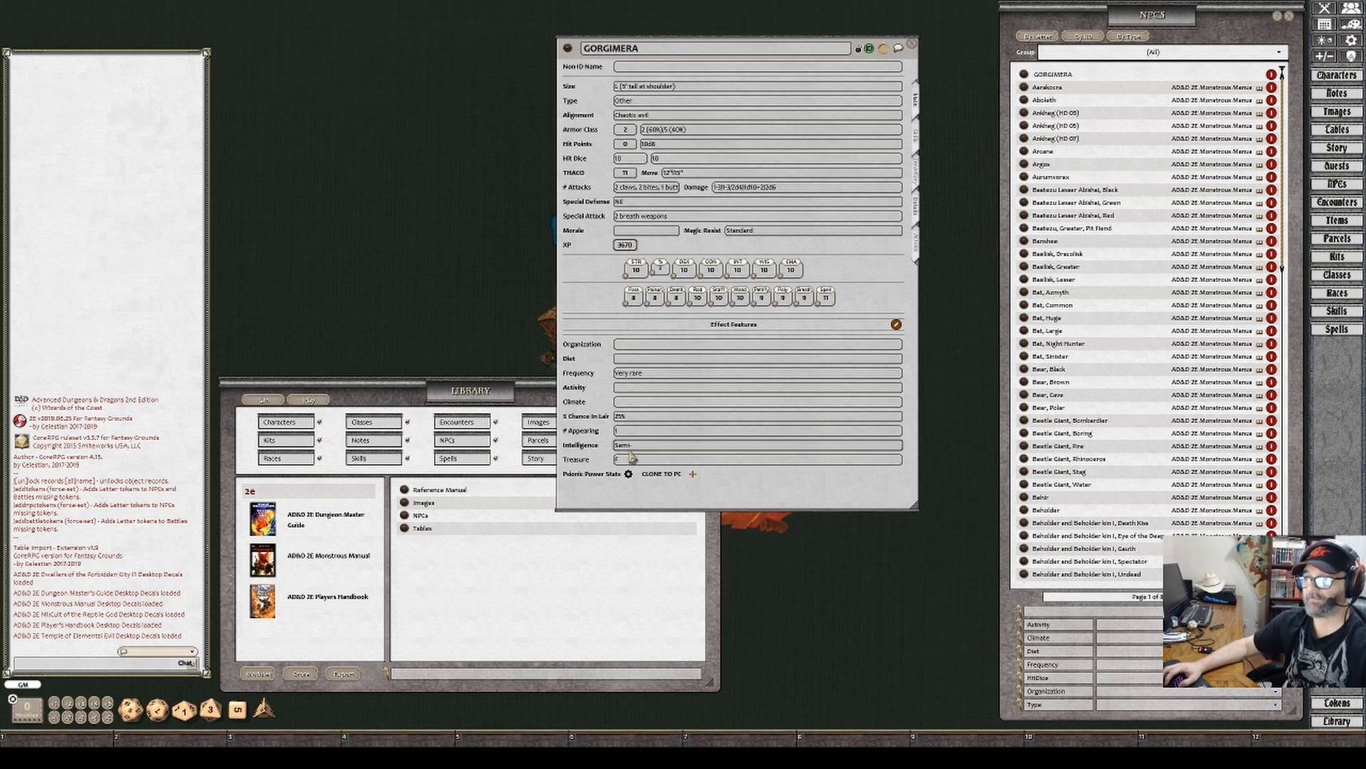
Separate the "PSIONIC ABILITY: Nil" text from the first paragraph of the Gorgimera's description and delete it
click(918, 214)
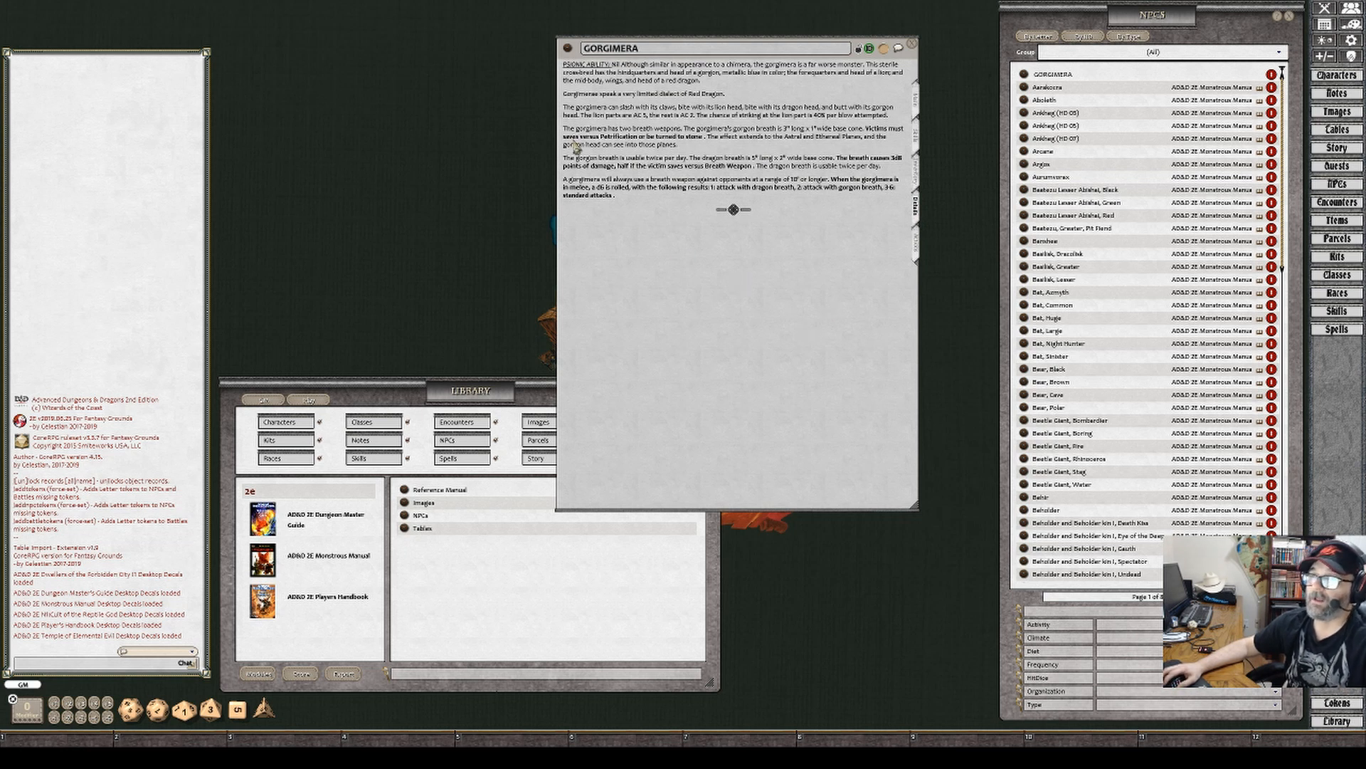
click(622, 64)
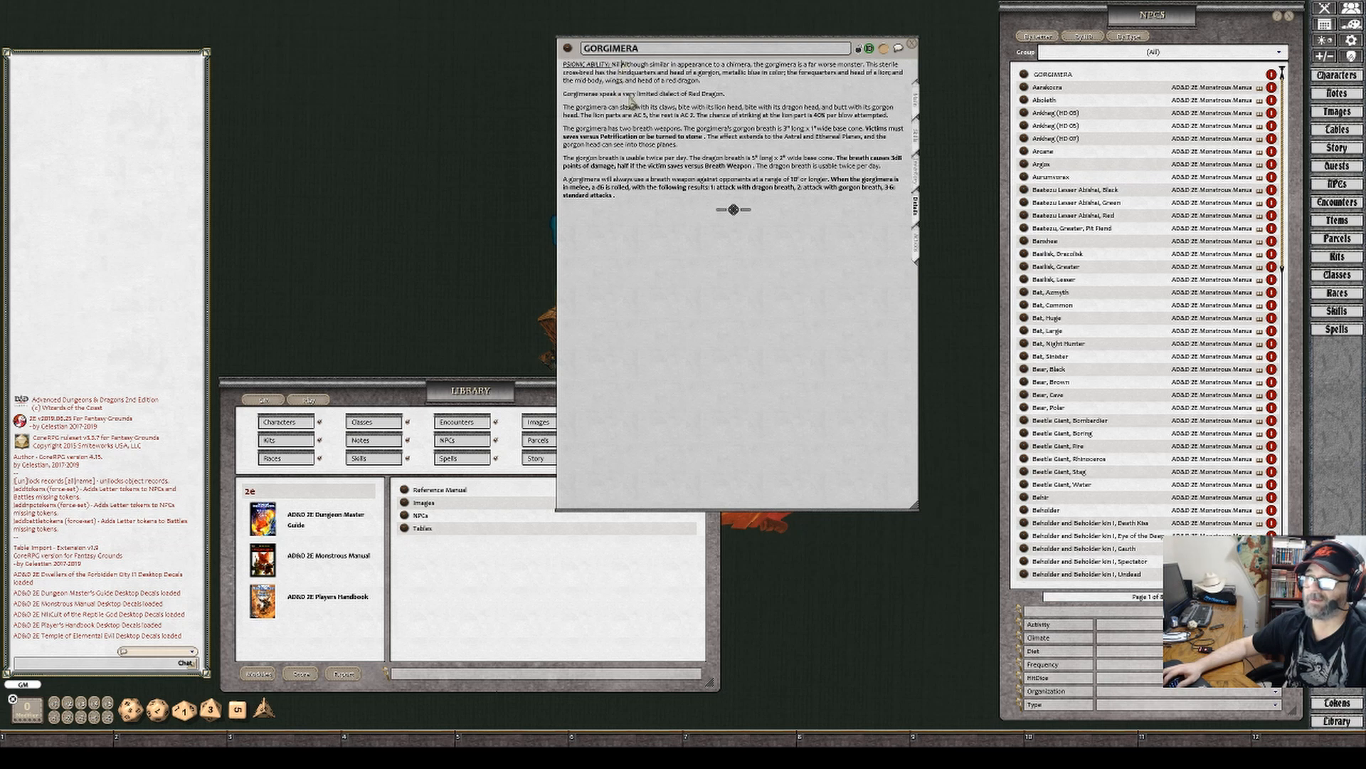
key(Return)
click(626, 65)
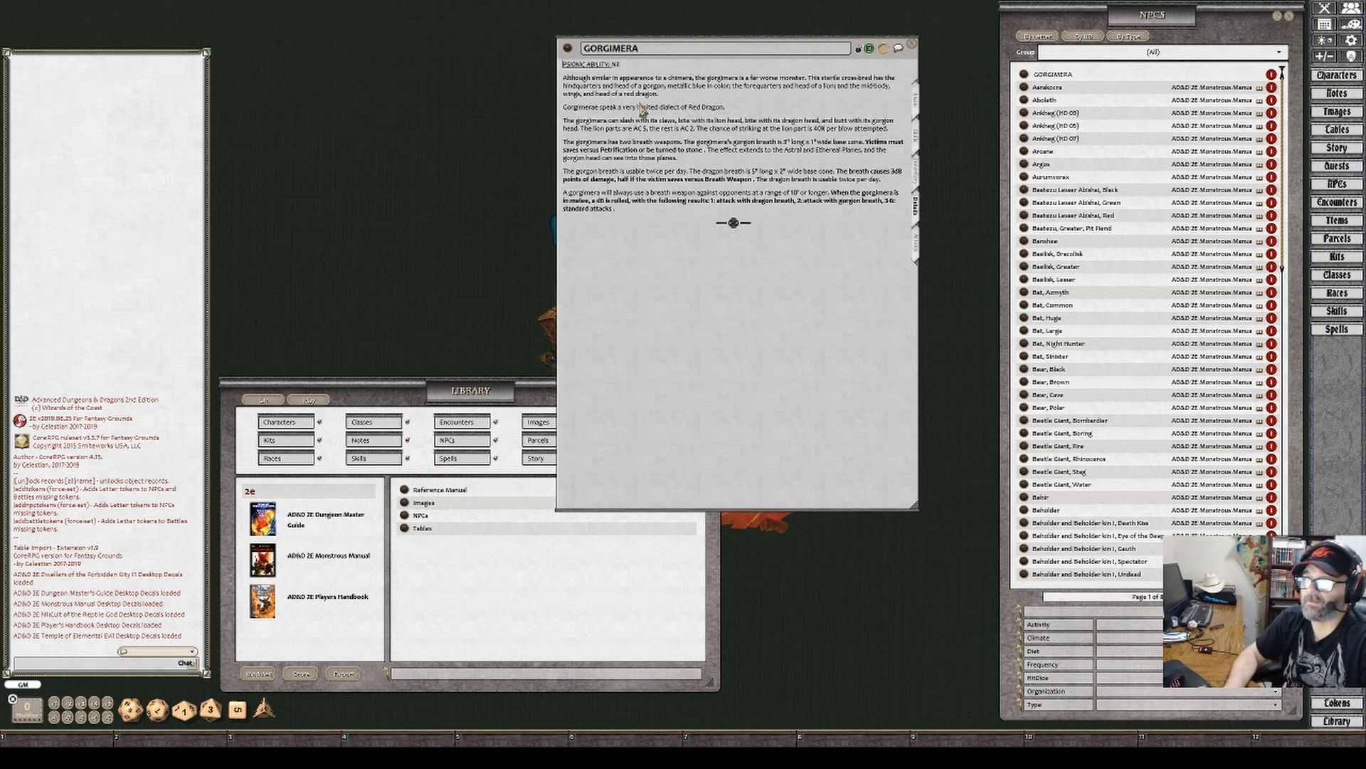
key(shift+End)
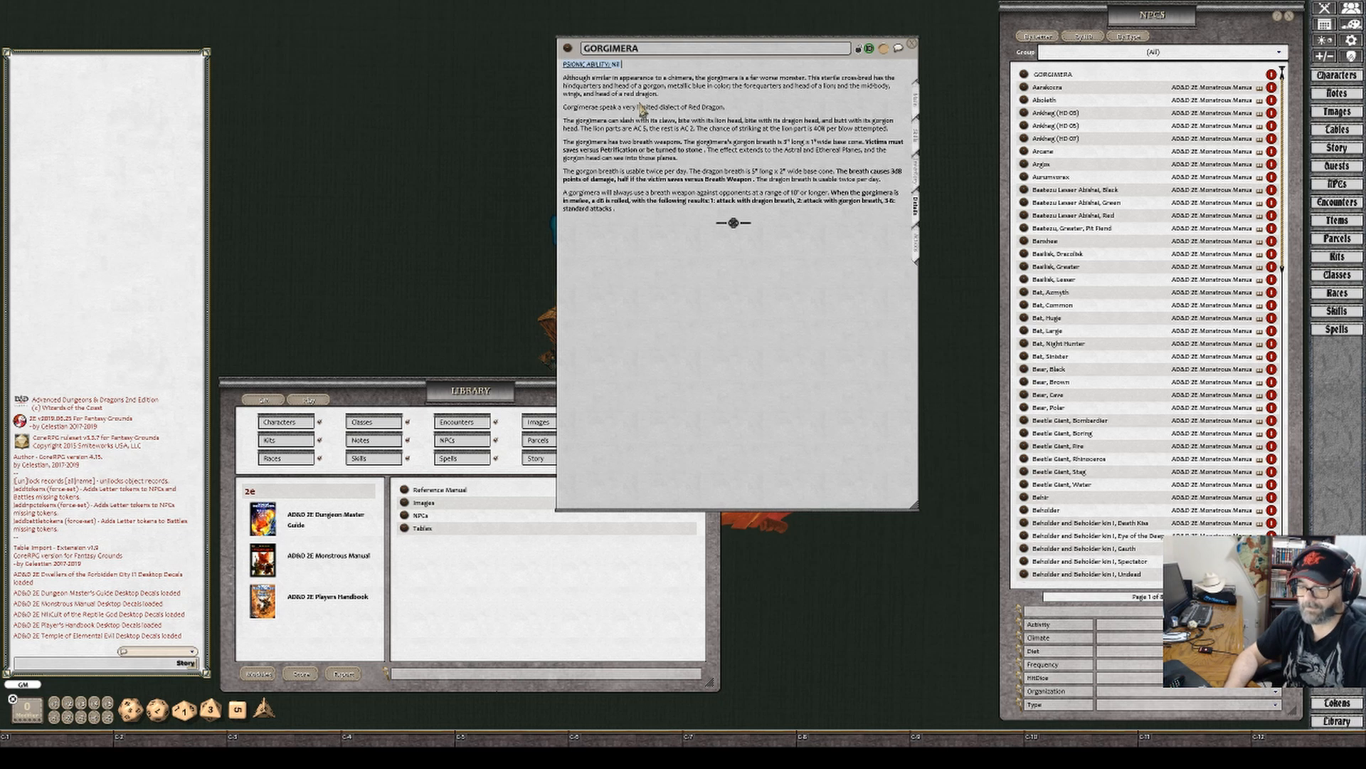
key(ctrl+i)
key(ctrl+u)
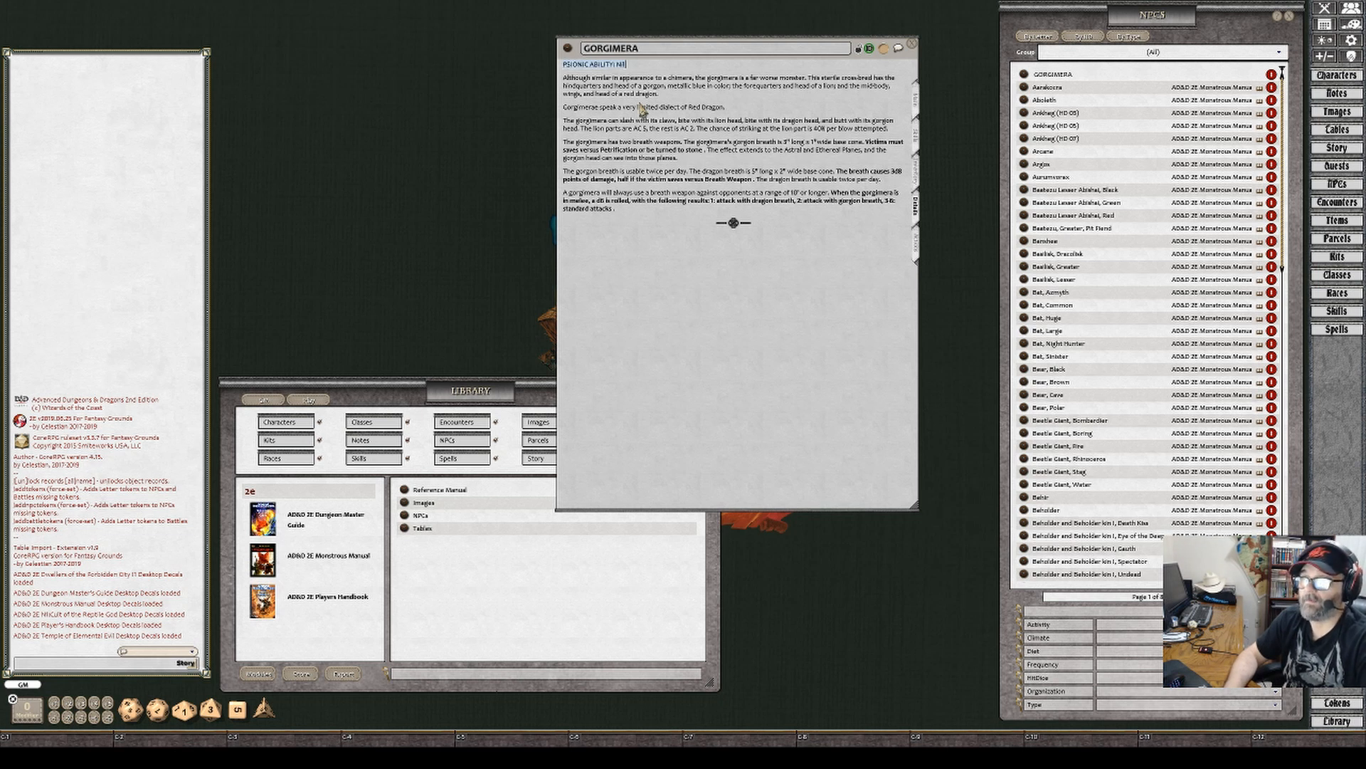
key(Delete)
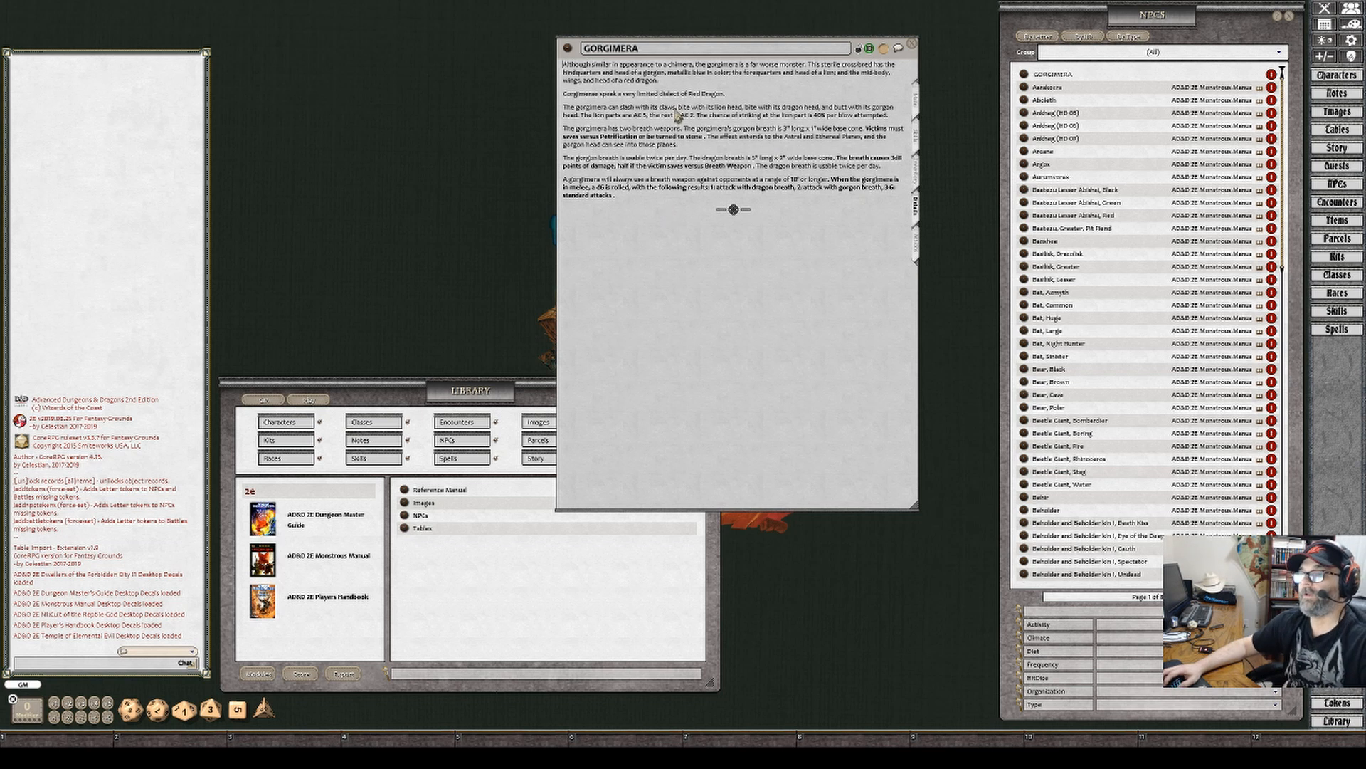
Review the Gorgimera's description text, its list of weapon attacks, and the attack and damage entries on the main page
drag(630, 205, 560, 64)
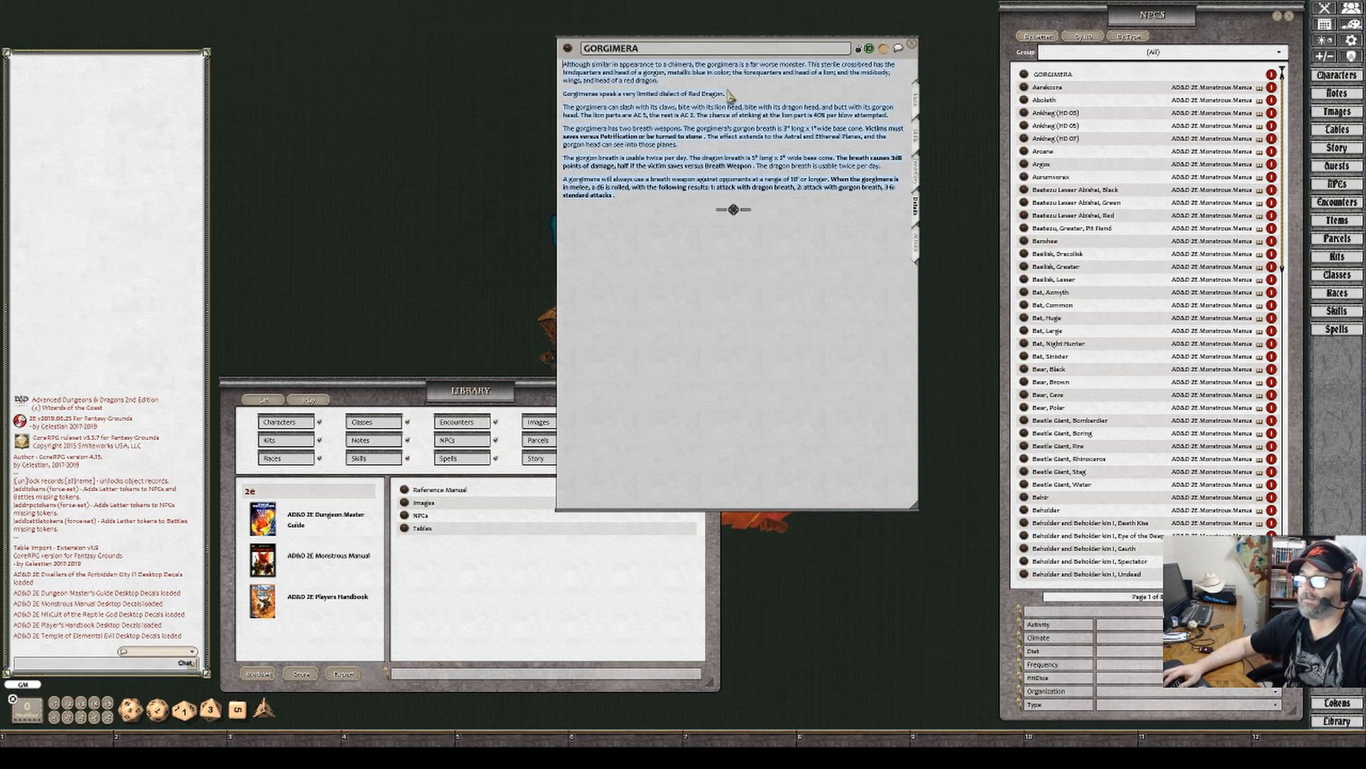
click(917, 255)
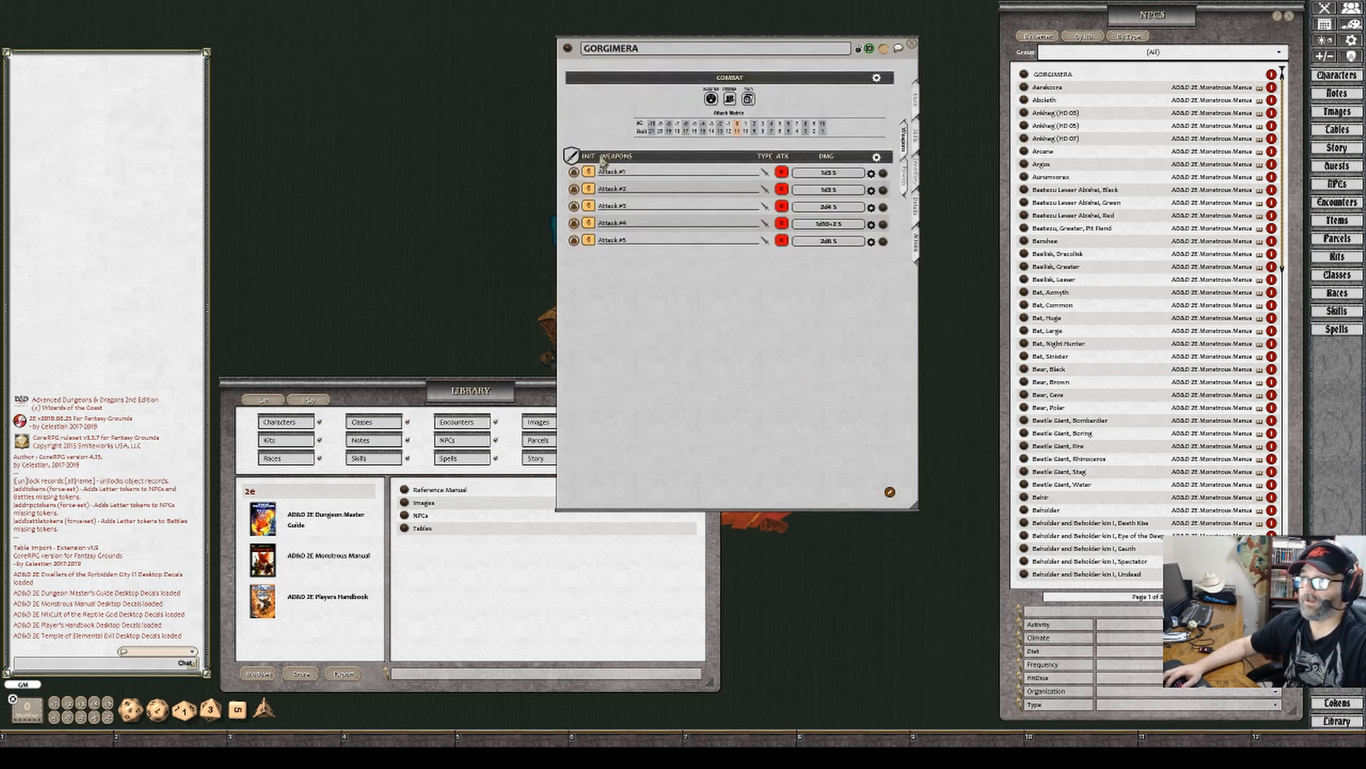
click(916, 110)
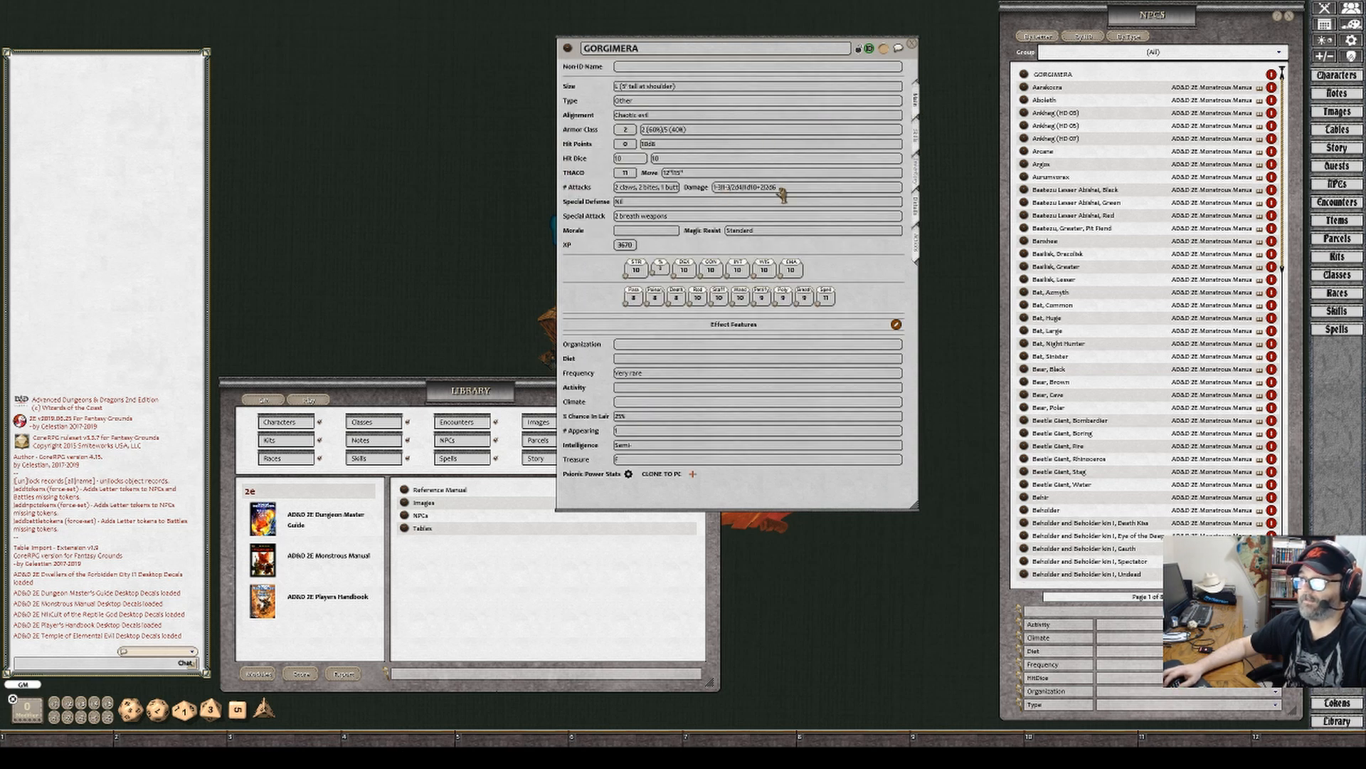
Check the Gorgimera's weapon list and the attack and damage details of Attack #2
click(917, 250)
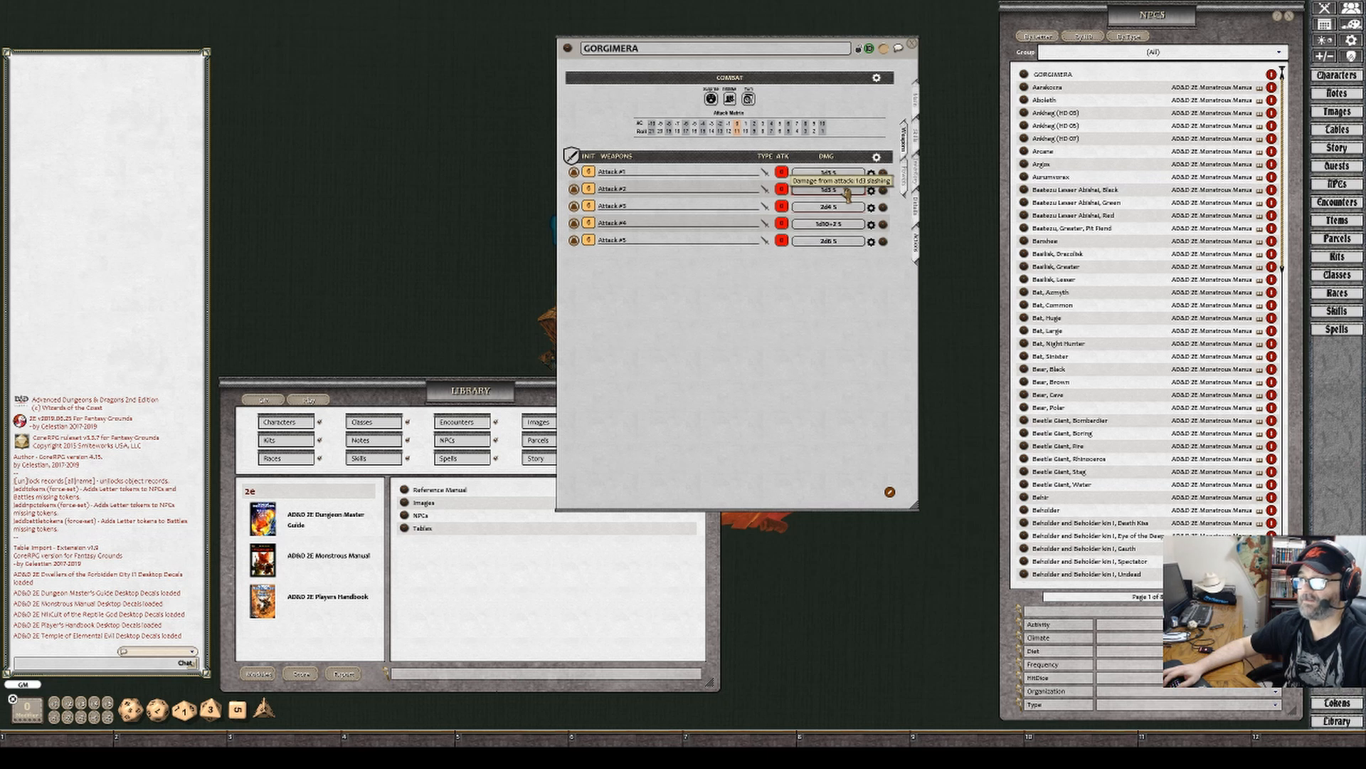
click(871, 191)
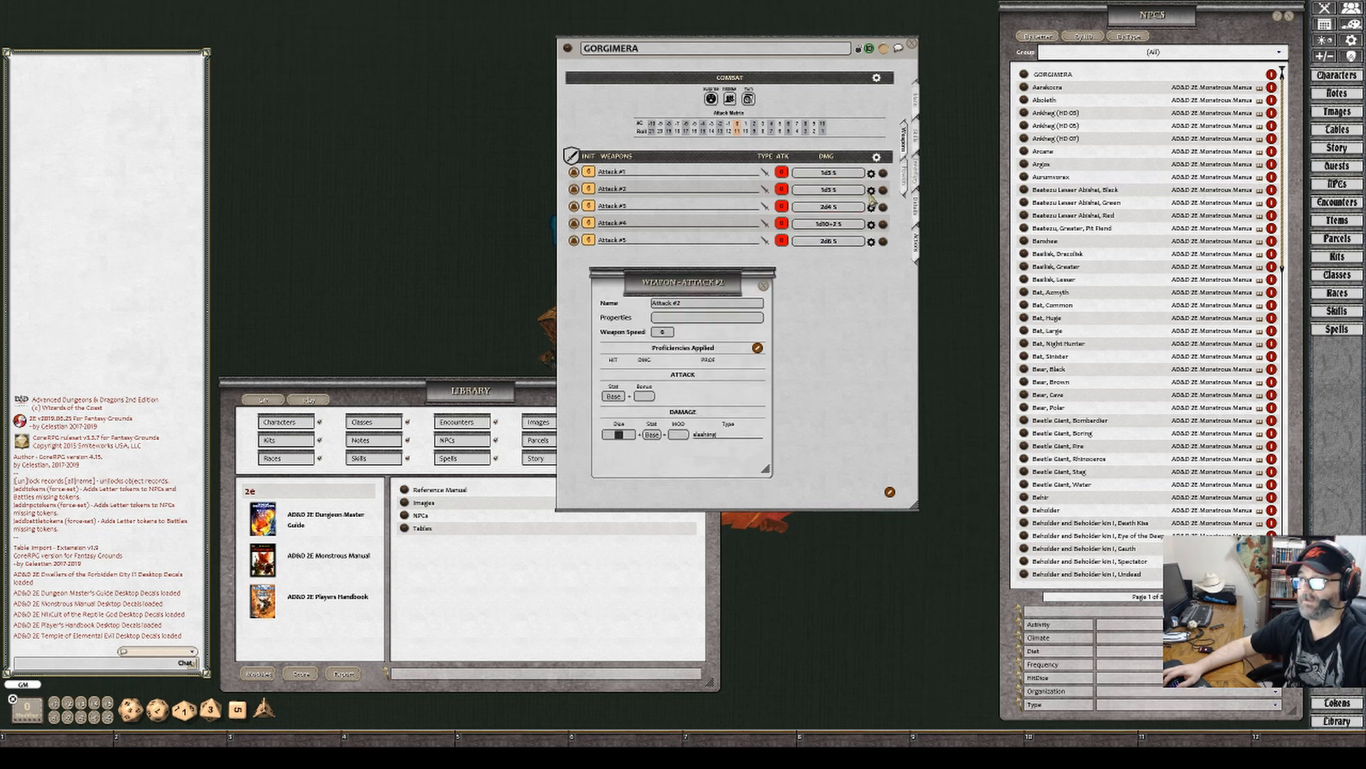
click(764, 285)
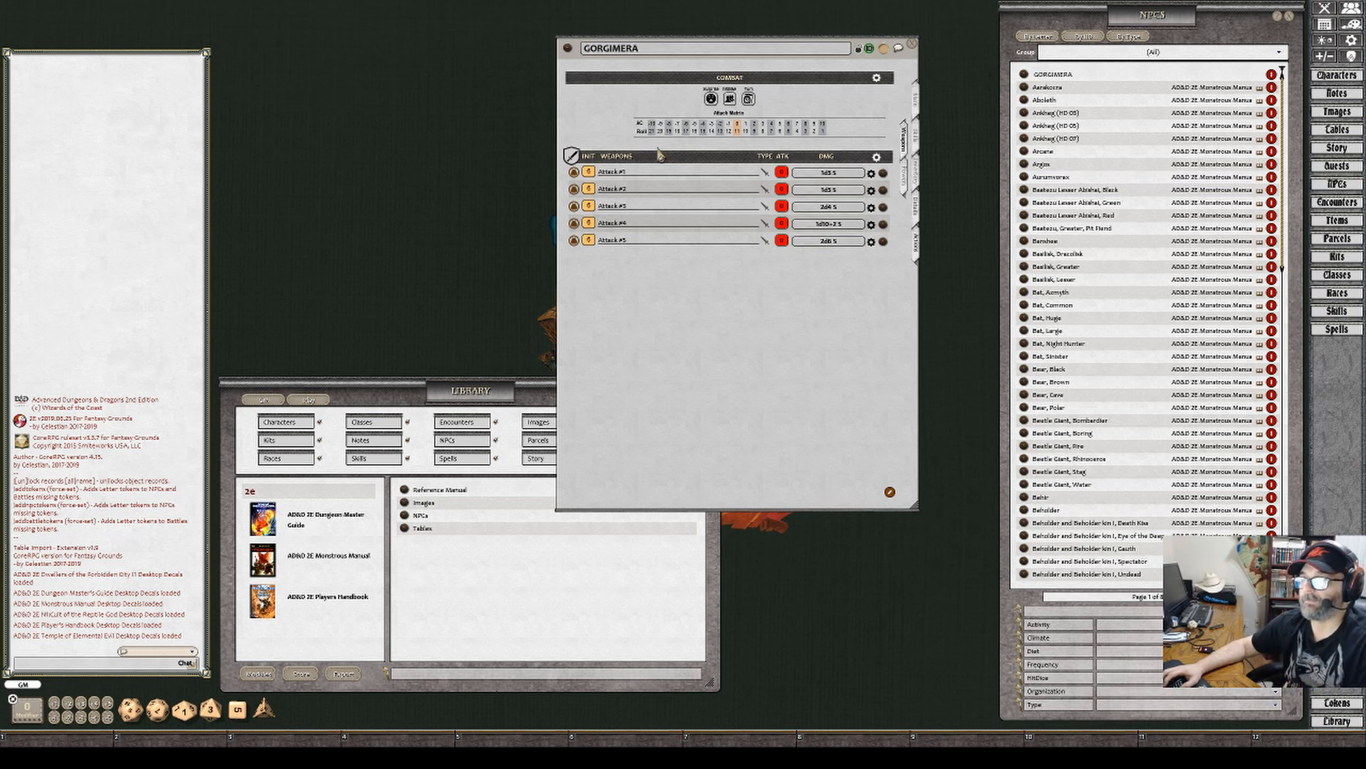
Add a combat note to the Gorgimera, move its window clear of the weapon list, and paste the description text into it
right_click(718, 80)
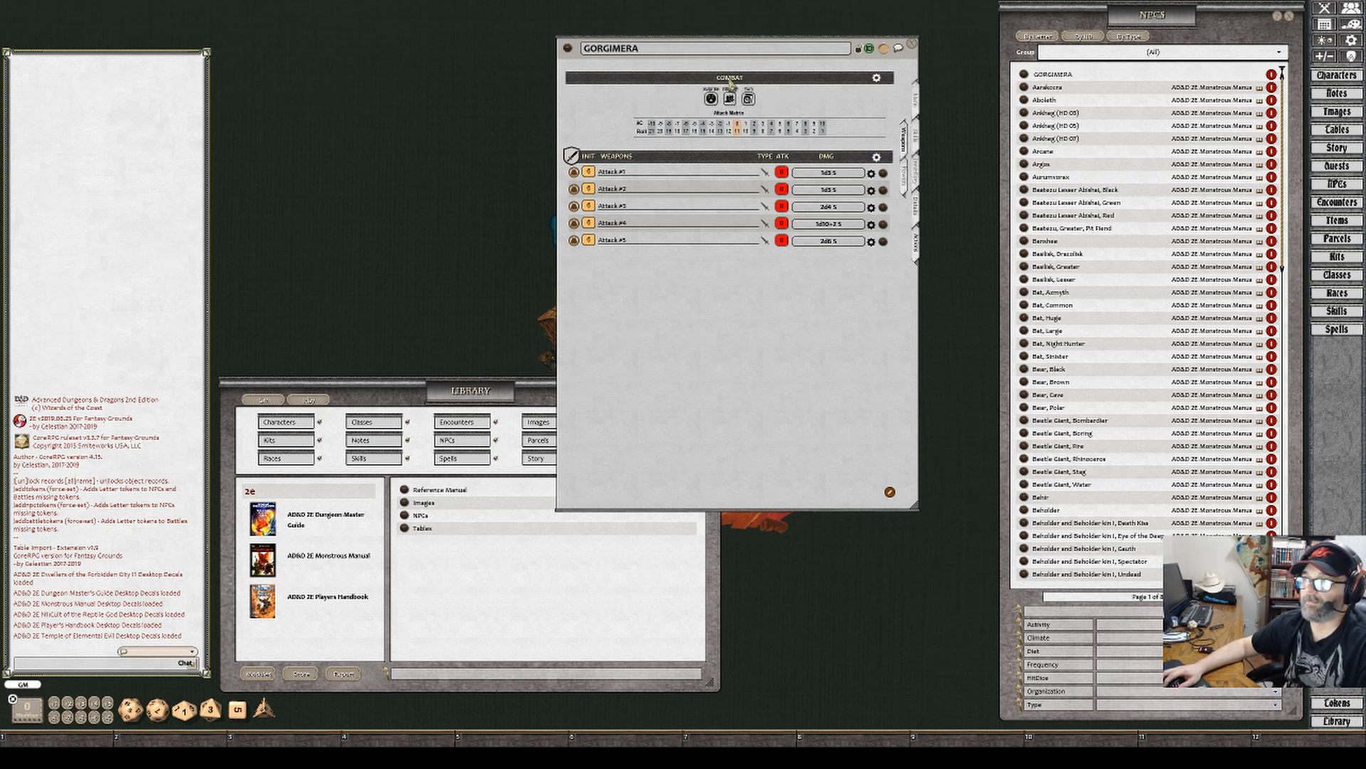
right_click(719, 82)
click(721, 133)
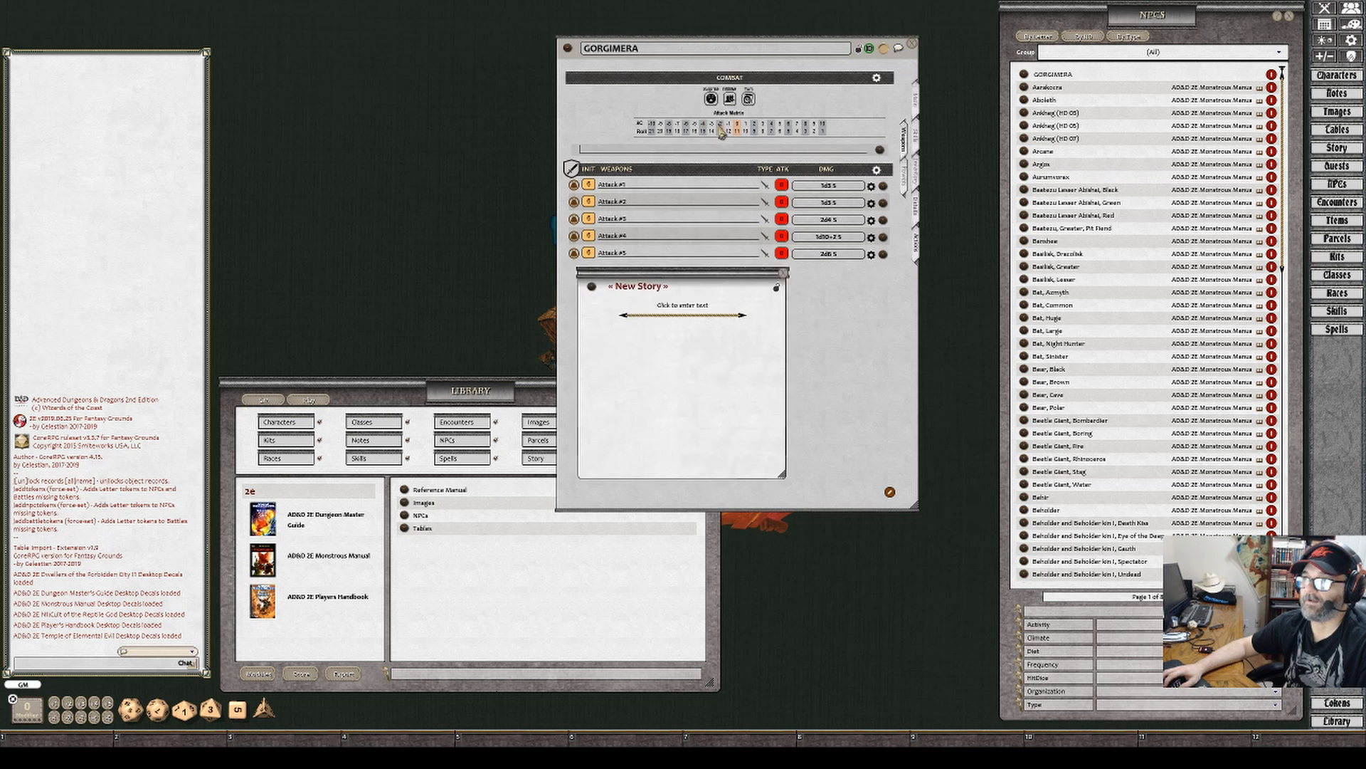
drag(702, 279, 959, 187)
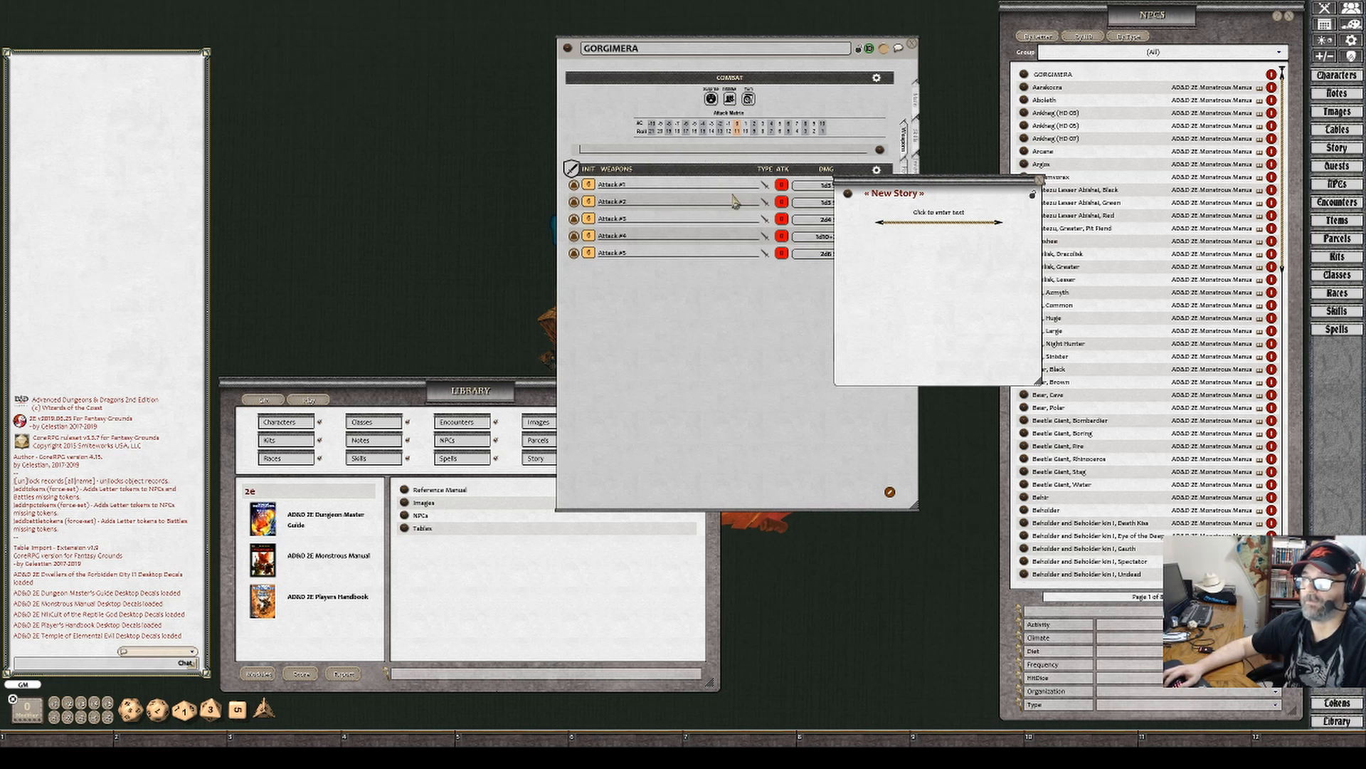
click(909, 214)
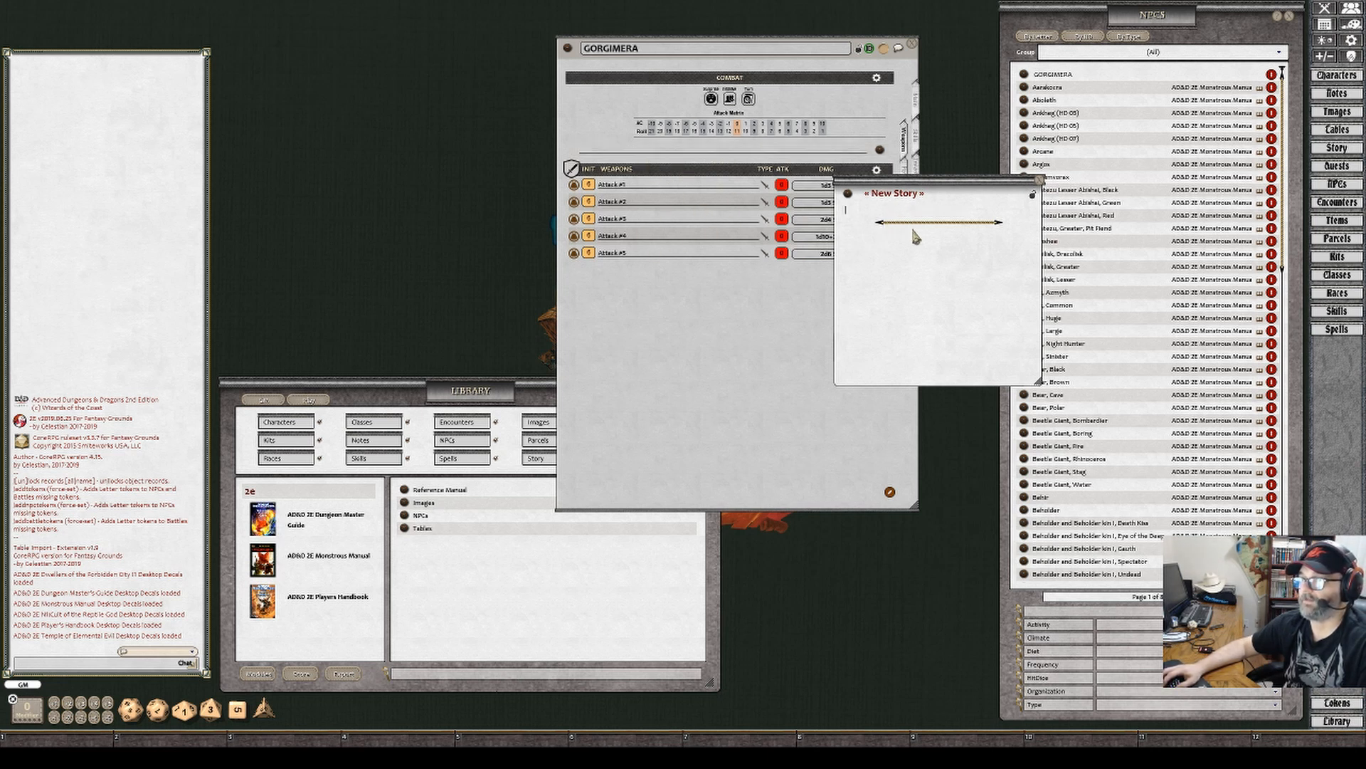
key(ctrl+v)
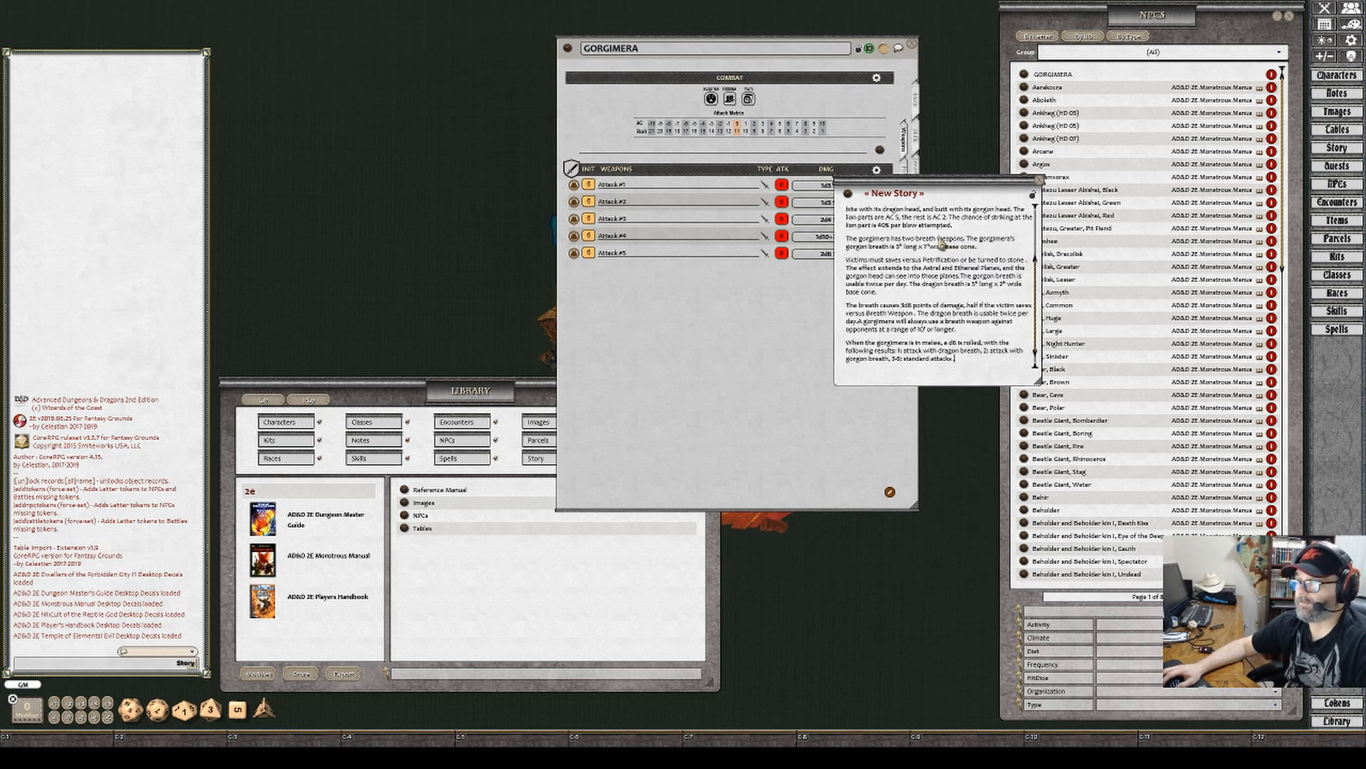
Trim the opening of the pasted note so it starts with "The lion parts are AC 5, the rest is AC 2."
scroll(939, 260, up, 3)
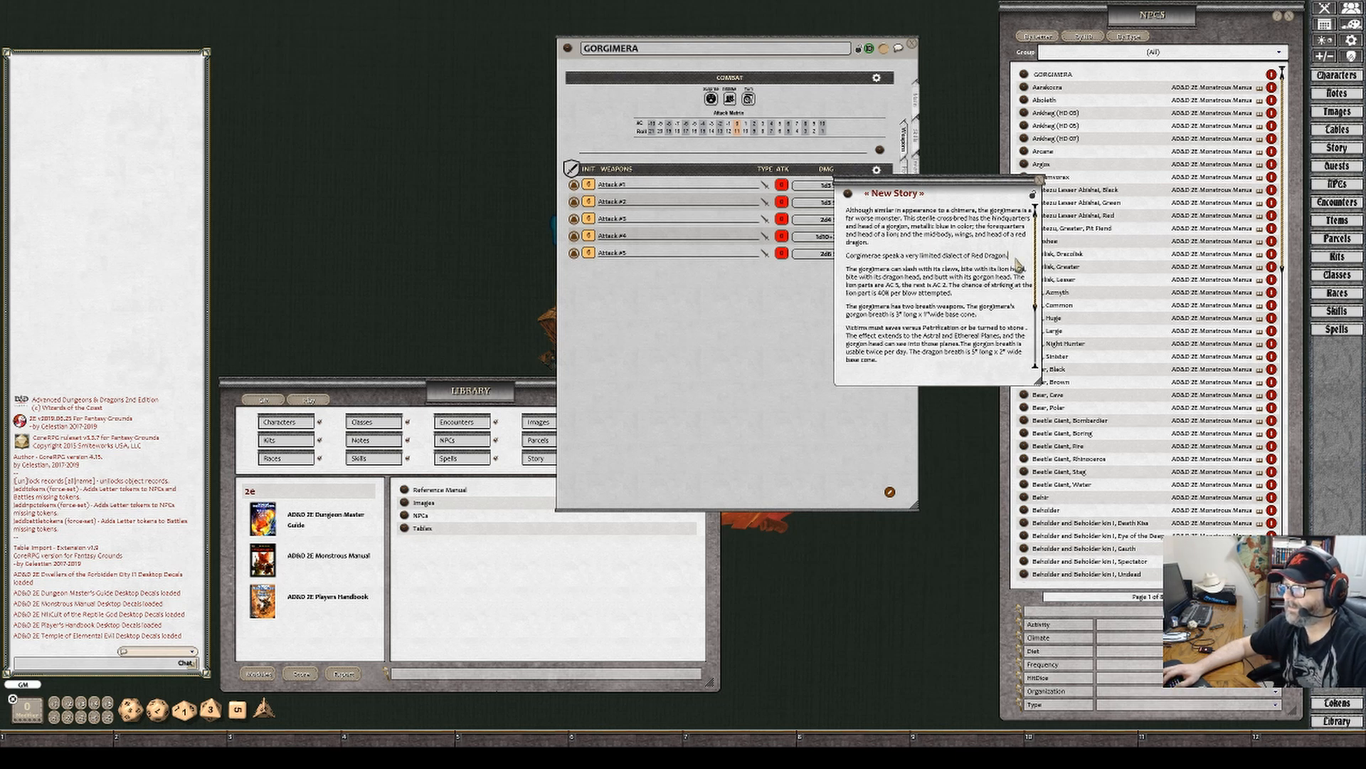
drag(1011, 256, 839, 220)
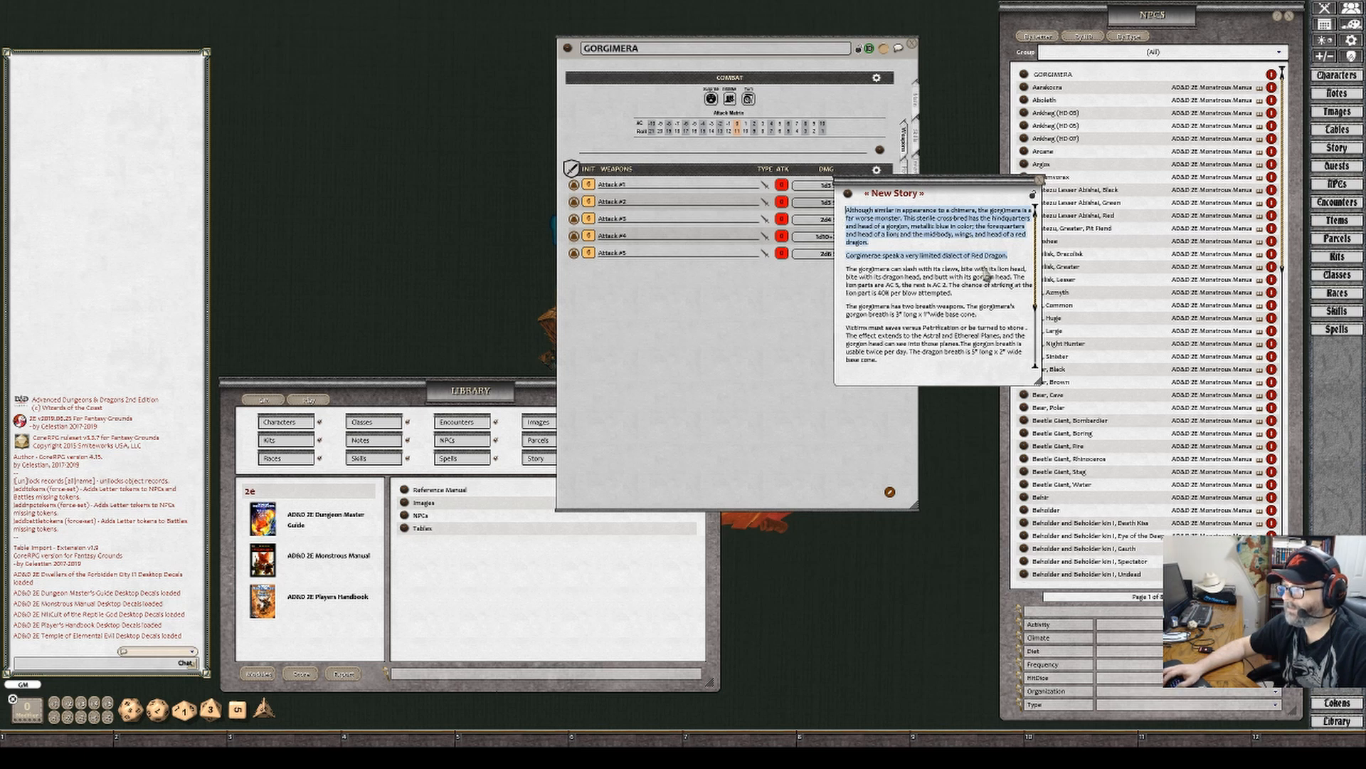
click(1018, 284)
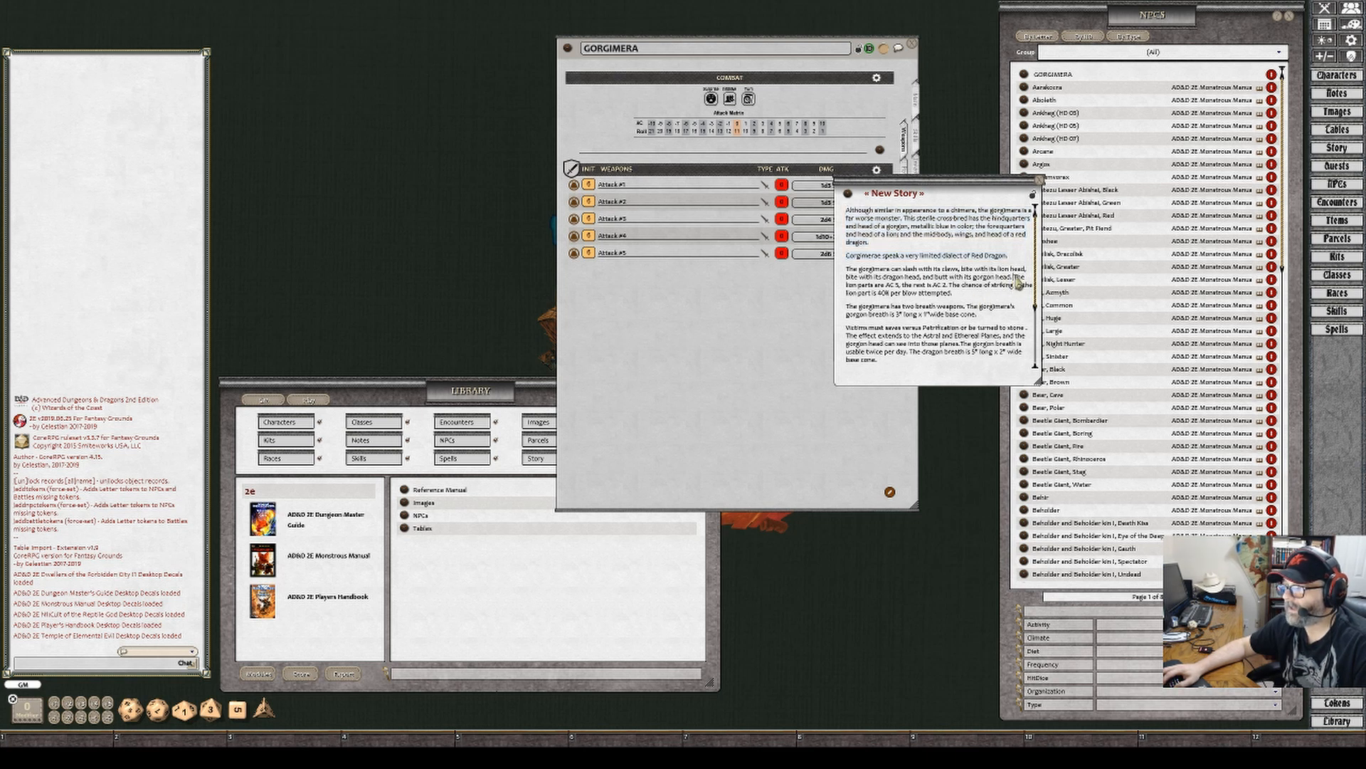
drag(1018, 284, 826, 211)
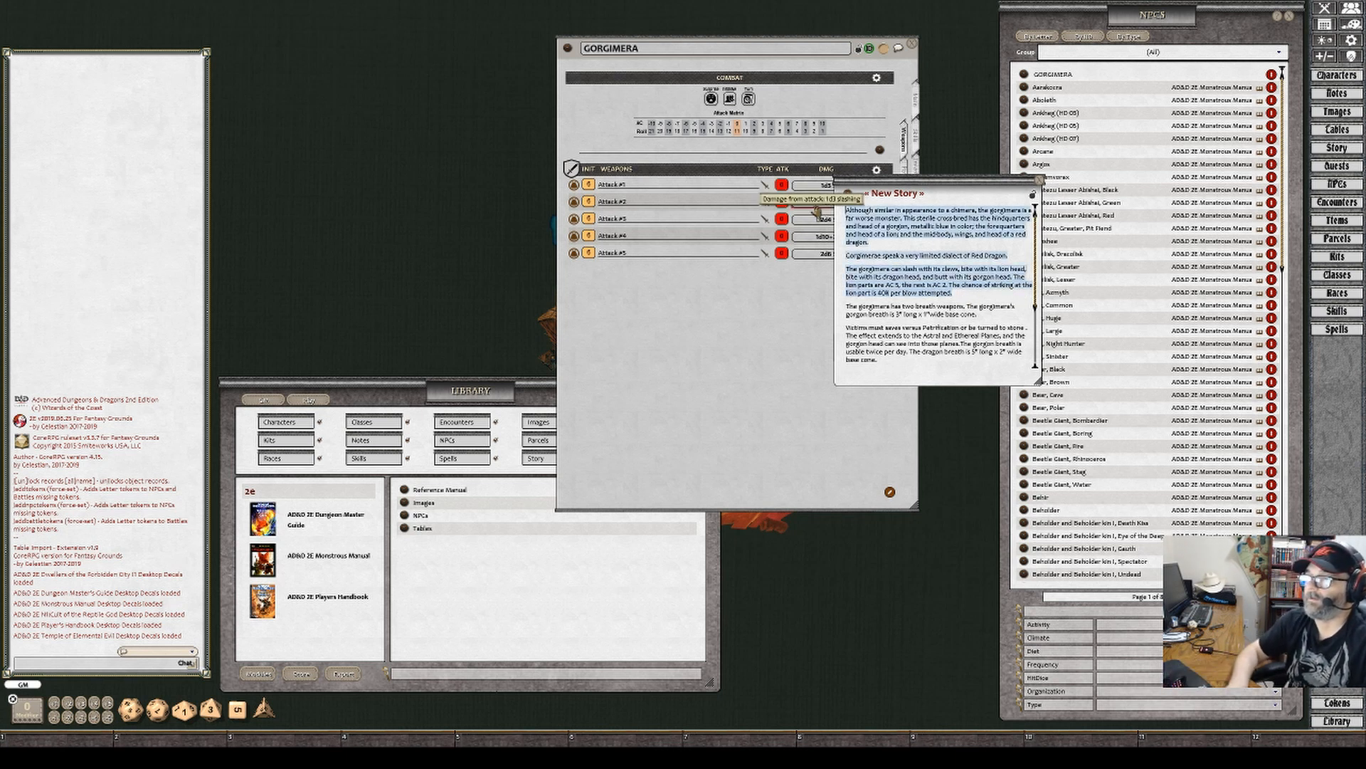
key(Delete)
text(The lion parts are AC 5, the next is AC 2. The chance of striking at the lion part is 40% per blow attempted.)
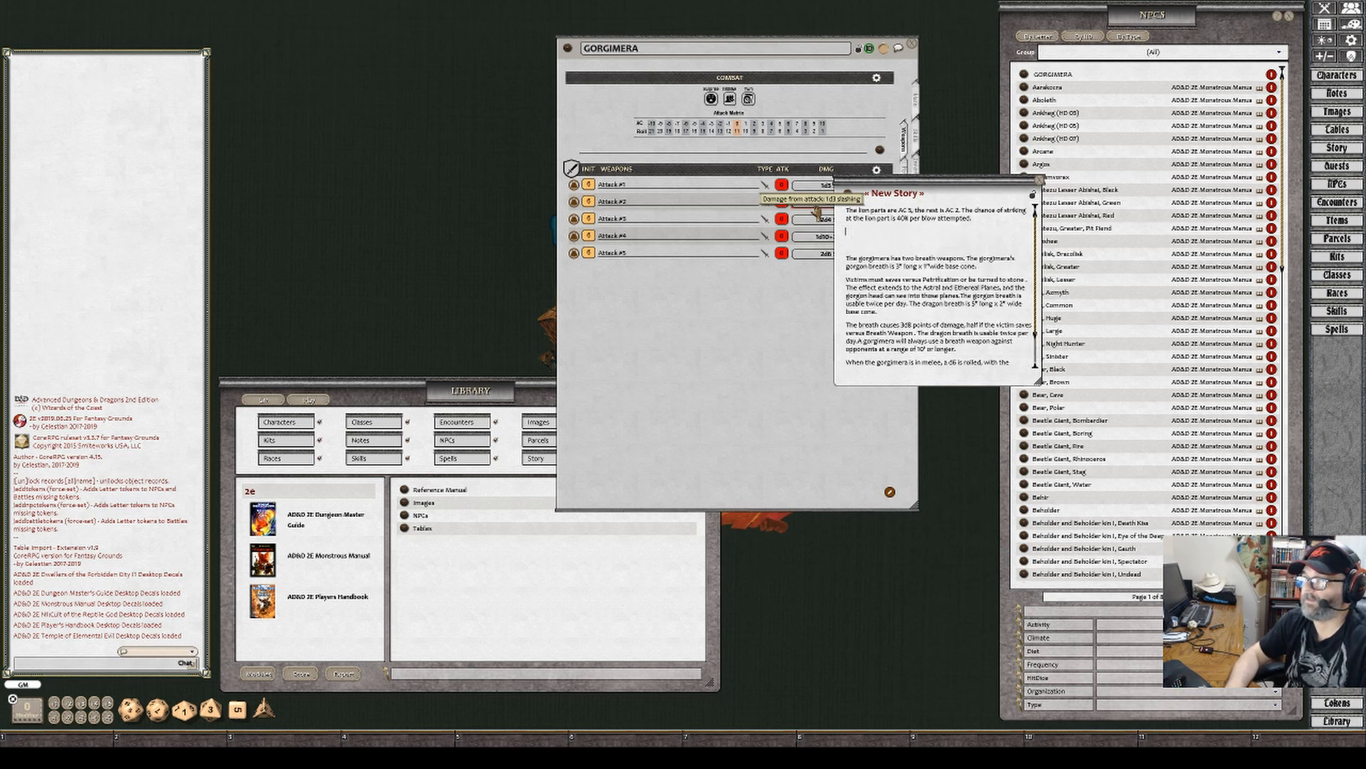
Title the note "Variable AC", delete everything after the lion-part striking chance sentence, and close the note
click(870, 195)
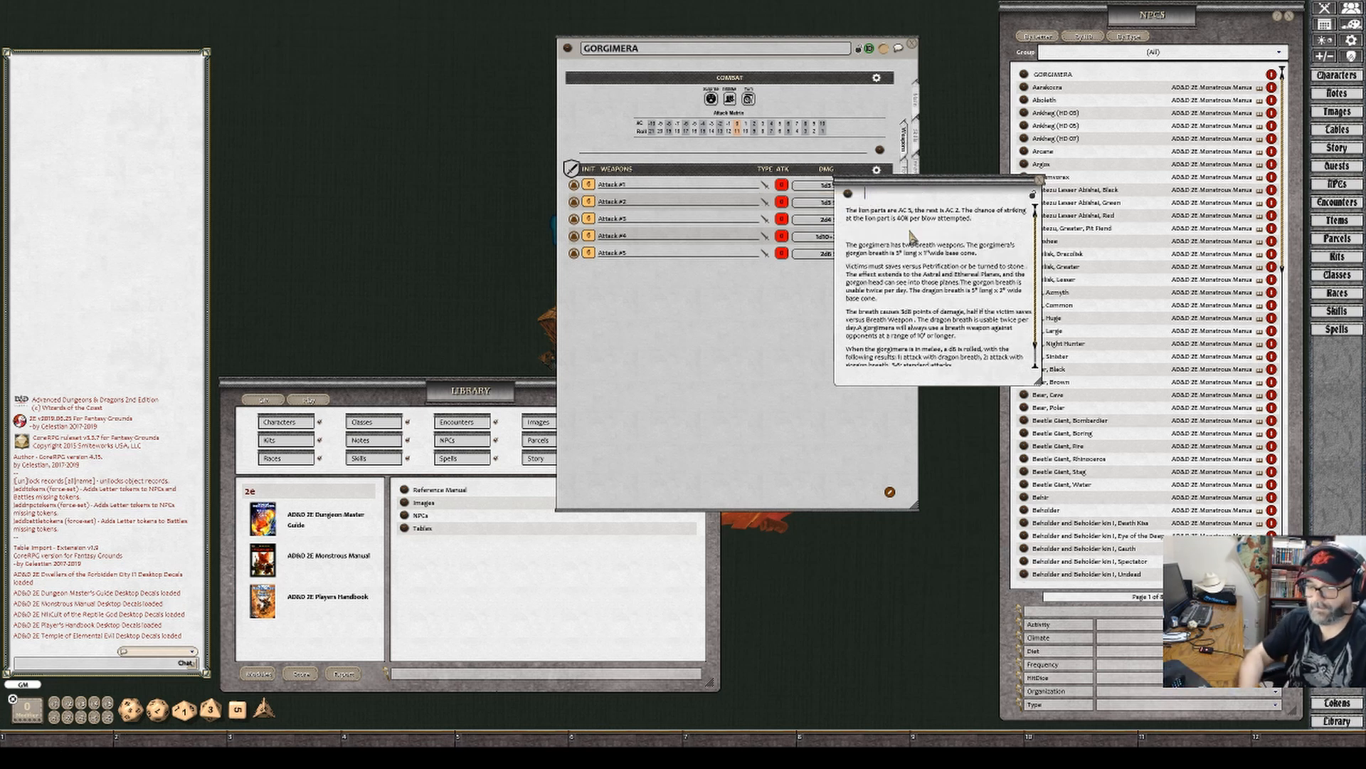
text(Variable AC)
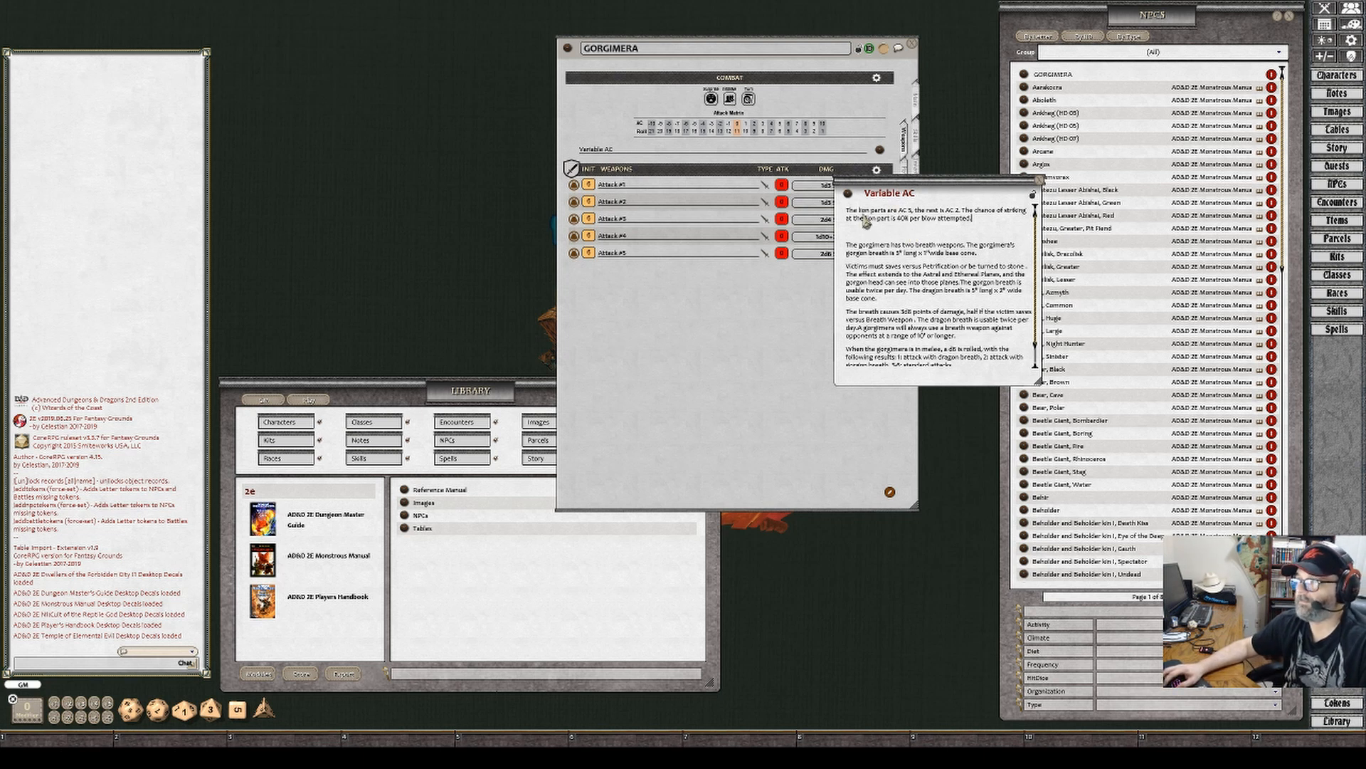
drag(849, 237, 1000, 441)
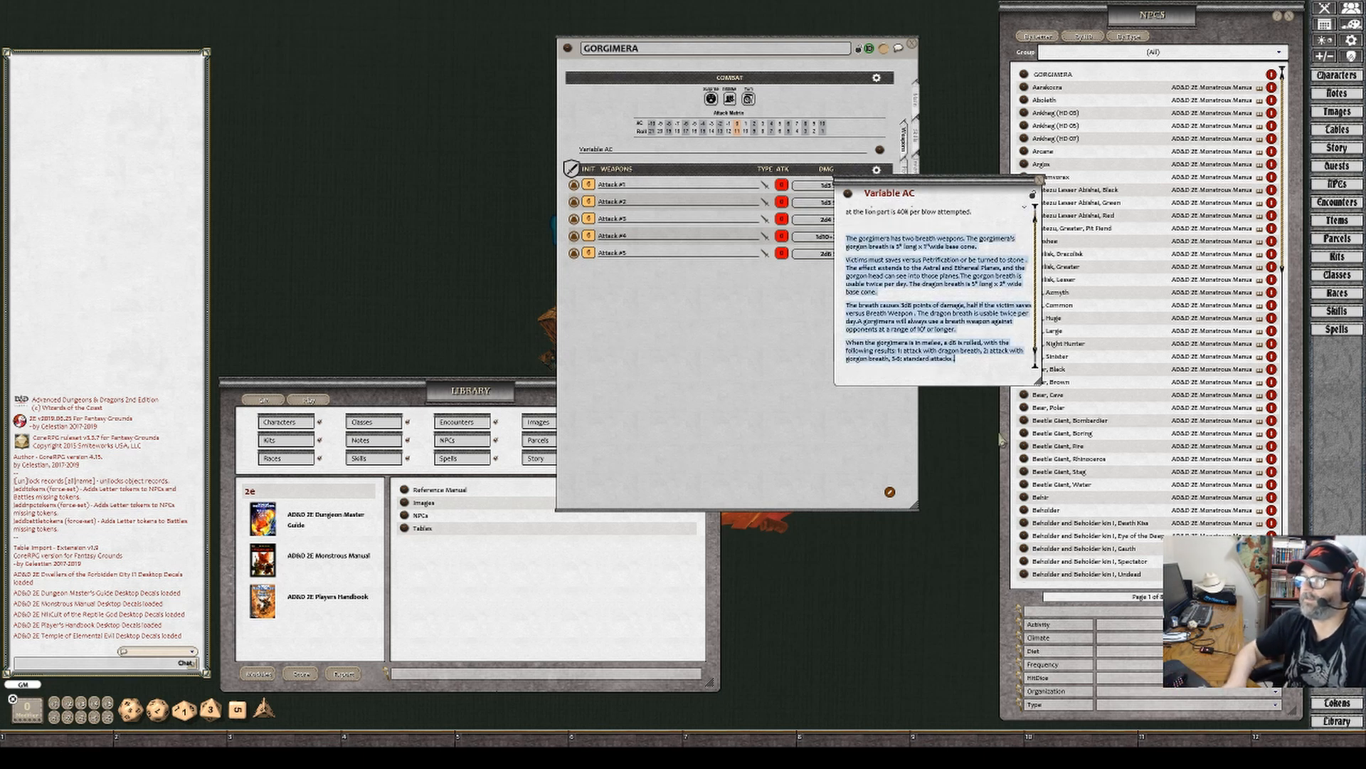
key(BackSpace)
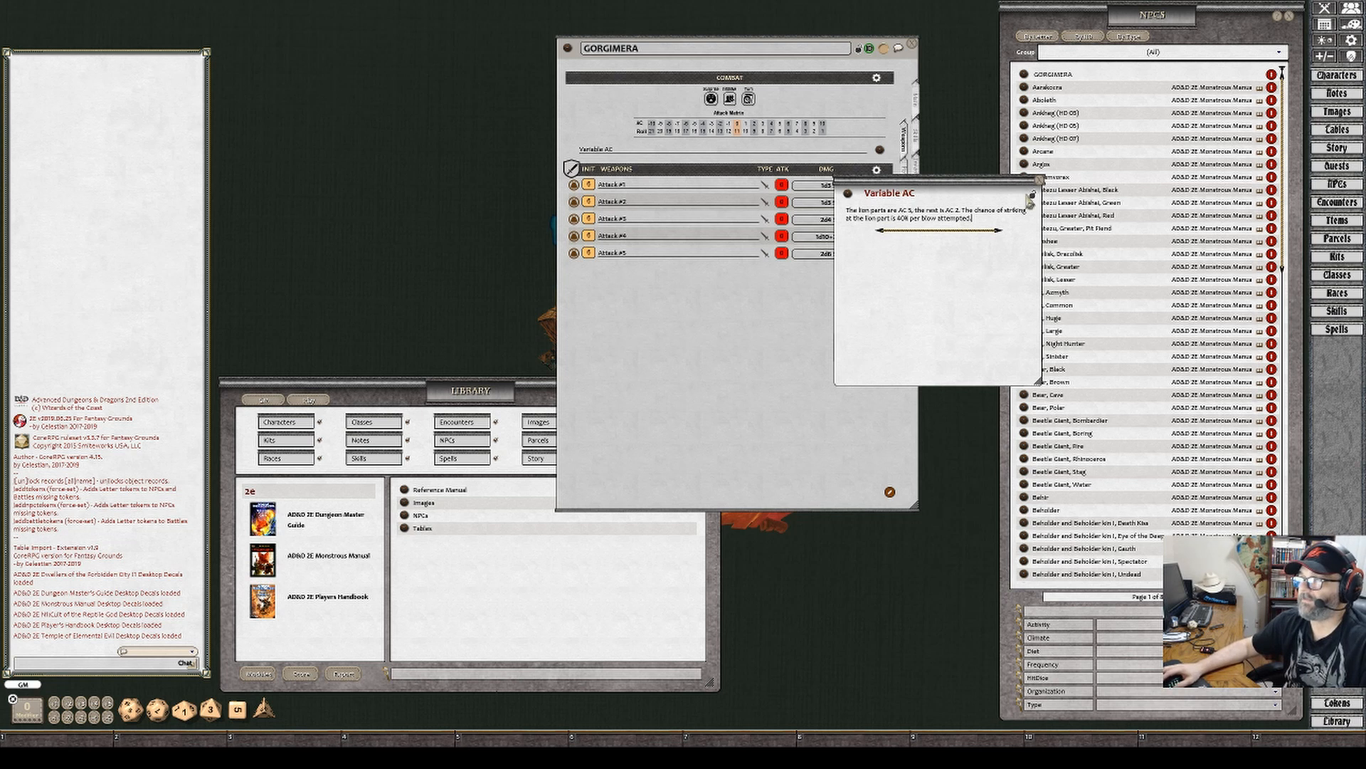
click(1038, 187)
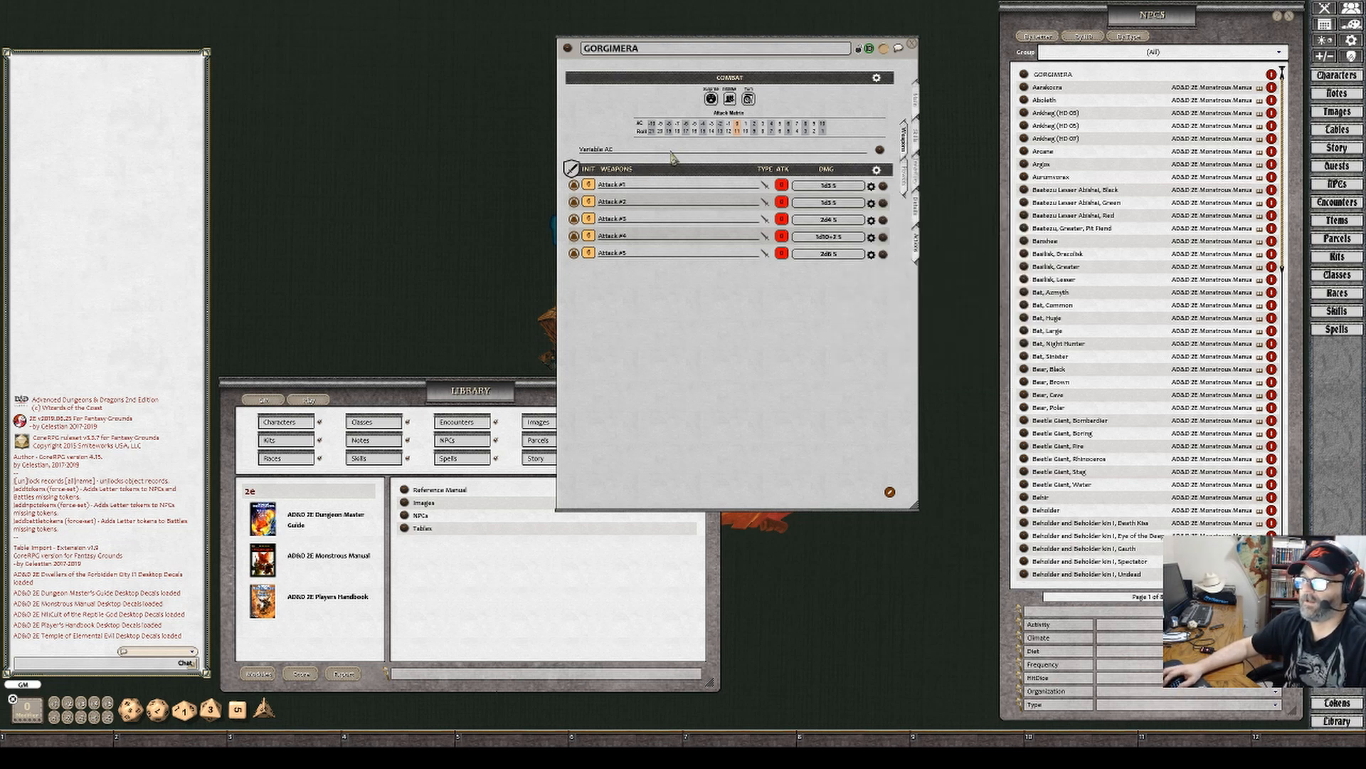
Add a second combat note, paste the breath weapon and melee paragraphs into it, and remove the blank line above them
right_click(672, 156)
click(678, 173)
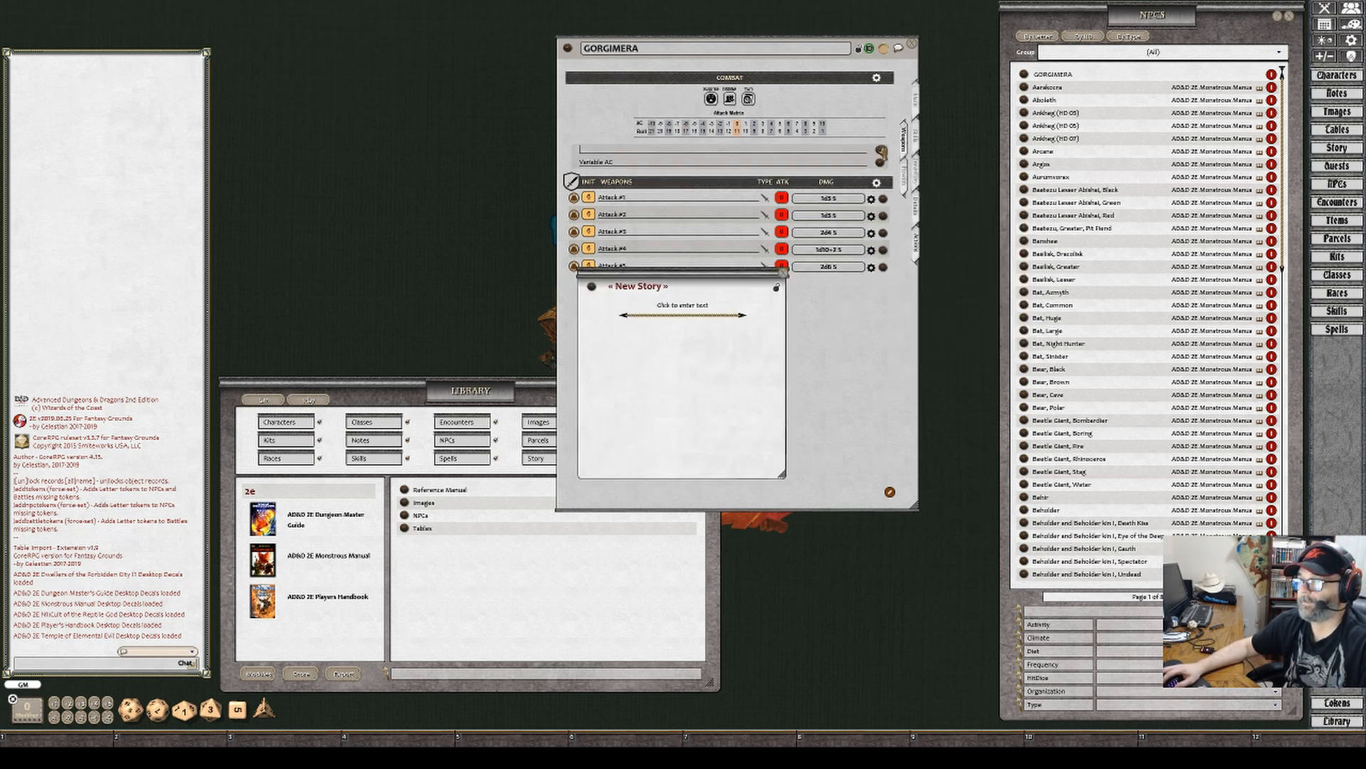
click(694, 315)
text(The gorgimera has two breath weapons. The gorgimera's gorgon breath is 5' long x 1' wide base cone.  Victims must saves versus Petrification or be turned to stone . The effect extends to the Astral and Ethereal Planes, and the gorgon head can see into those planes.The gorgon breath is usable twice per day. The dragon breath is 5' long x 2' wide base cone.  The breath causes 3d8 points of damage, half if the victim saves versus Breath Weapon . The dragon breath is usable twice per day.A gorgimera will always use a breath weapon against opponents at a range of 10' or longer.  When the gorgimera is in melee, a d6 is rolled, with the following results: 1: attack with dragon breath, 2: attack with gorgon breath, 3-6: standard attacks.)
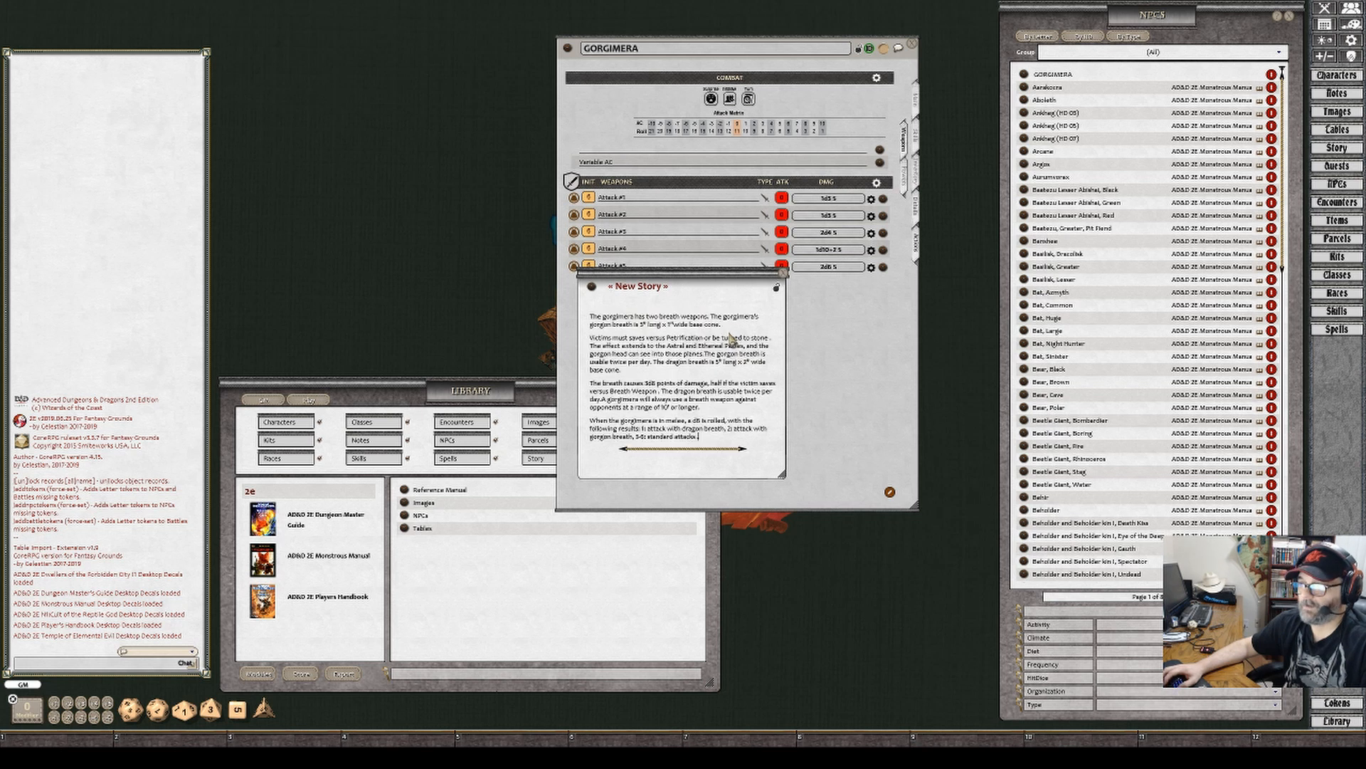
click(664, 305)
key(Delete)
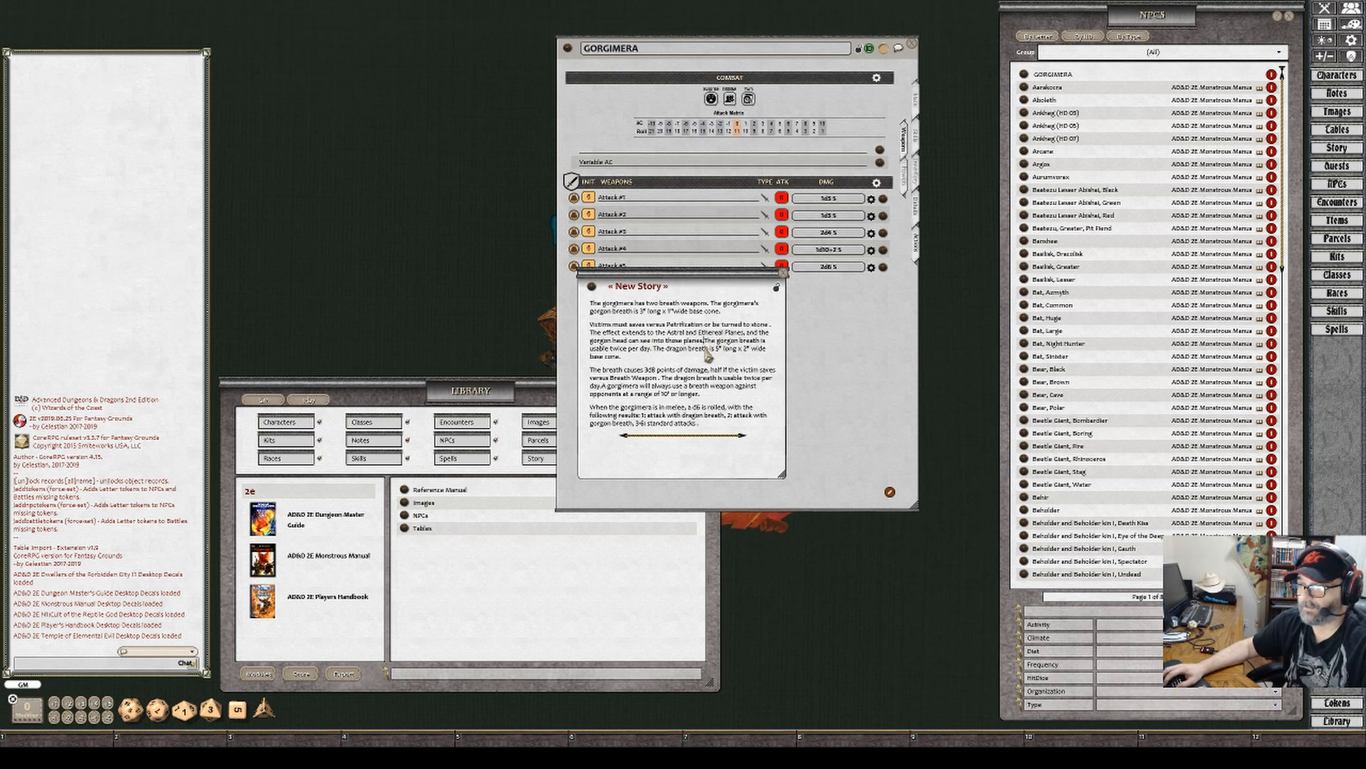
Split the note's text so "The dragon breath is 5" long x 2" wide base cone." starts its own paragraph
click(656, 348)
key(Return)
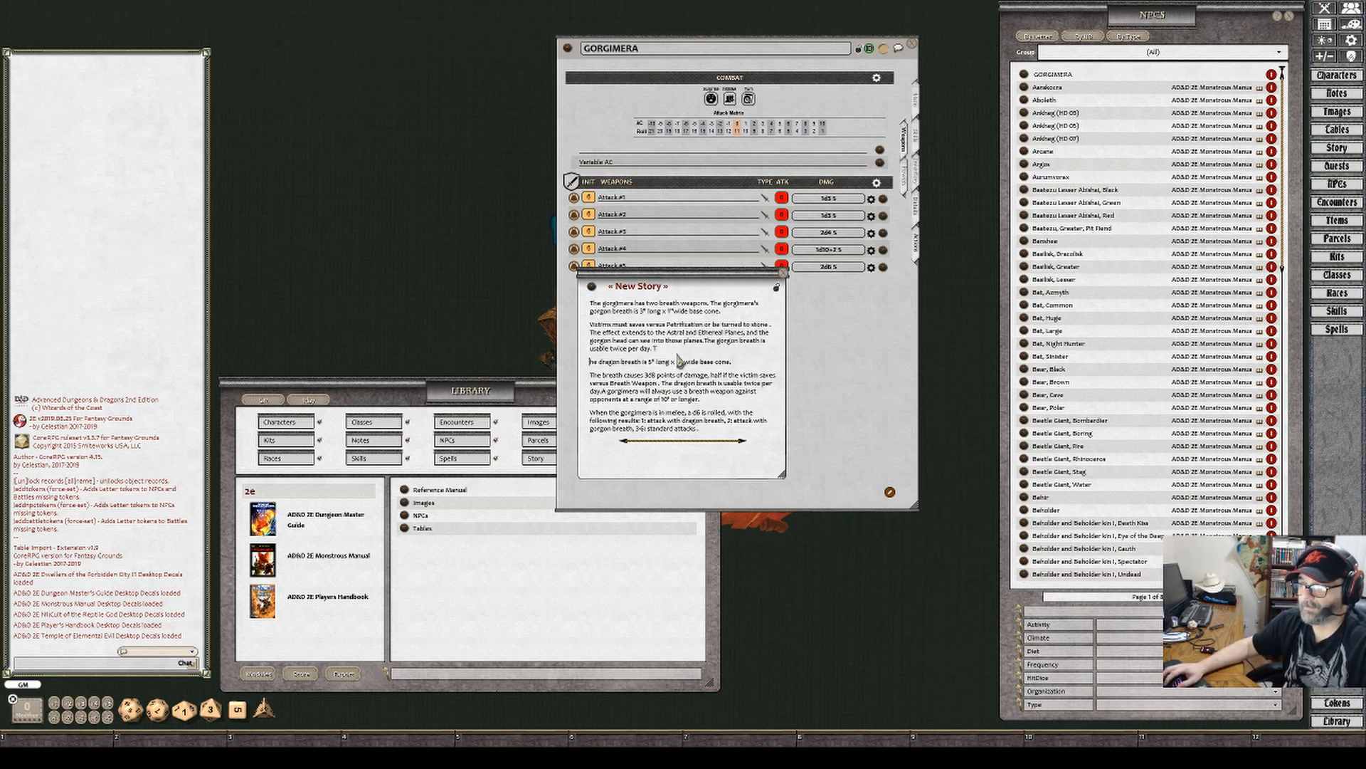
key(BackSpace)
key(Return)
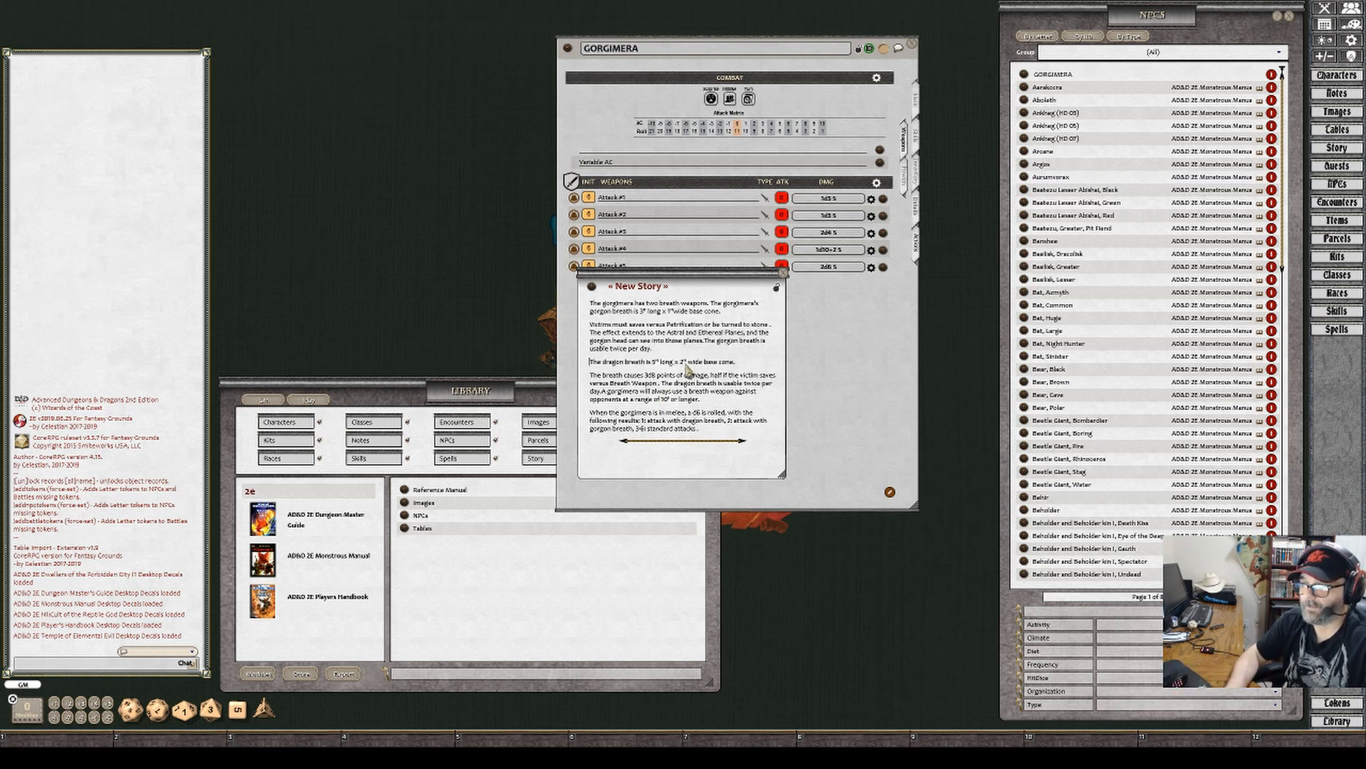
key(shift+Down)
key(shift+Down)
key(shift+Down)
key(shift+Down)
key(shift+Down)
key(shift+Down)
key(shift+Down)
key(shift+Down)
key(shift+Down)
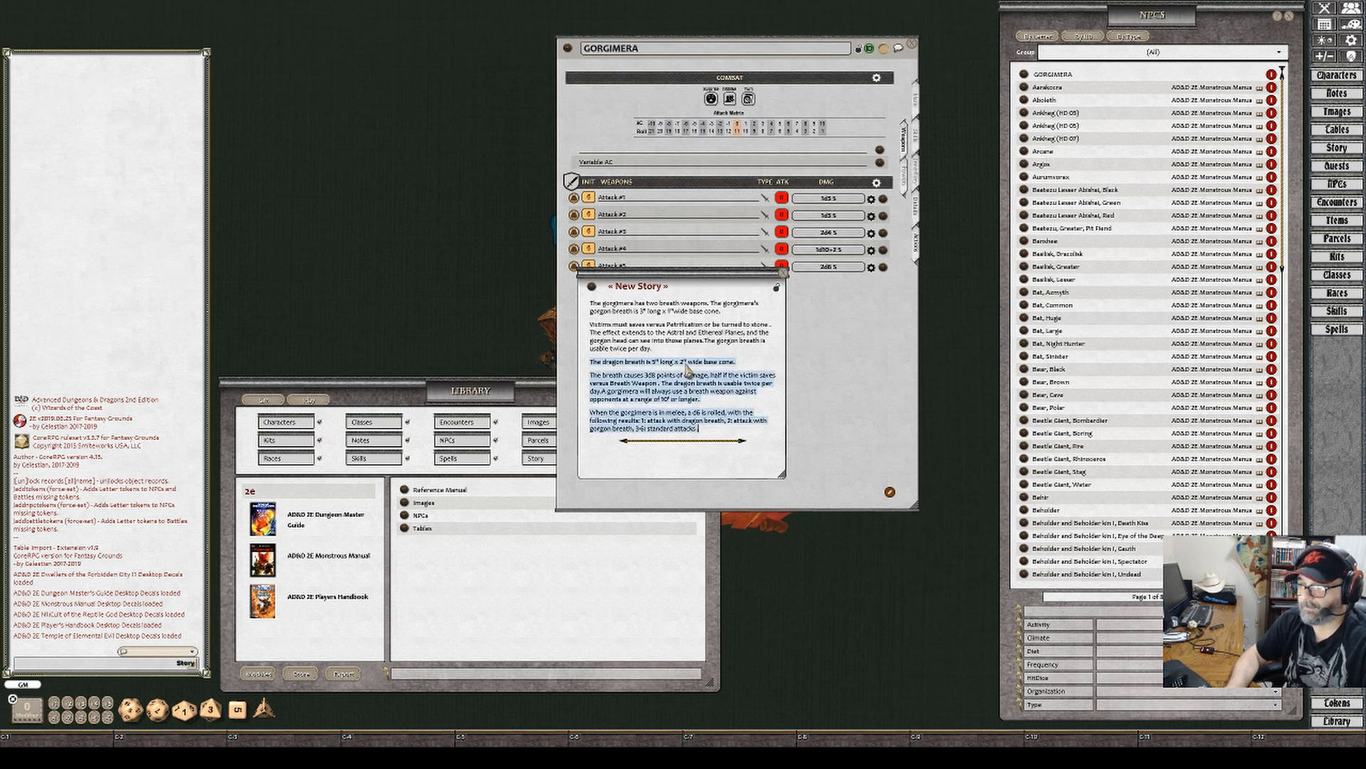
key(Delete)
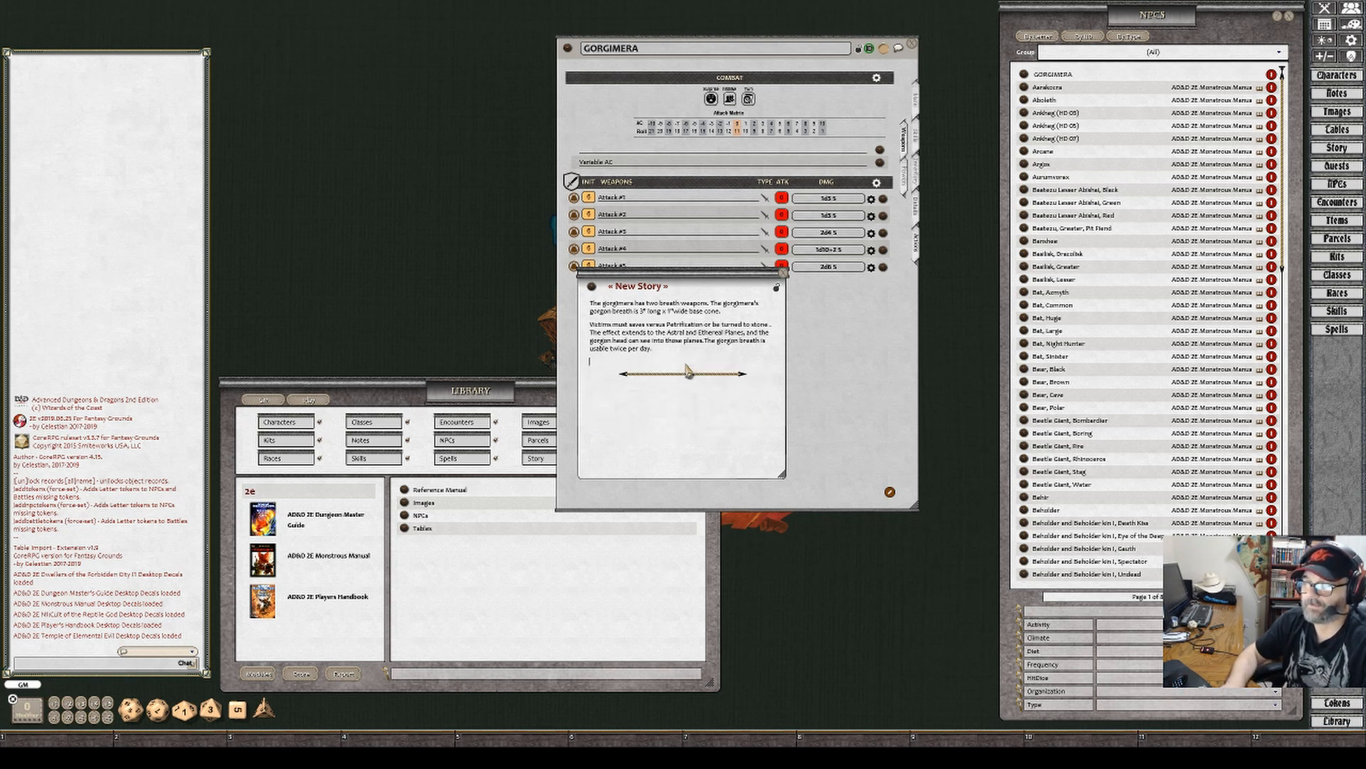
text(The dragon breath is 5" long x 2" wide base cone. The breath causes 3d8 points of damage, half if the victim saves versus Breath Weapon . The dragon breath is usable twice per day.A gorgimera will always use a breath weapon against opponents at a range of 10' or longer. When the gorgimera is in melee, a d6 is rolled, with the following results: 1: attack with dragon breath, 2: attack with gorgon breath, 3-6: standard attacks.)
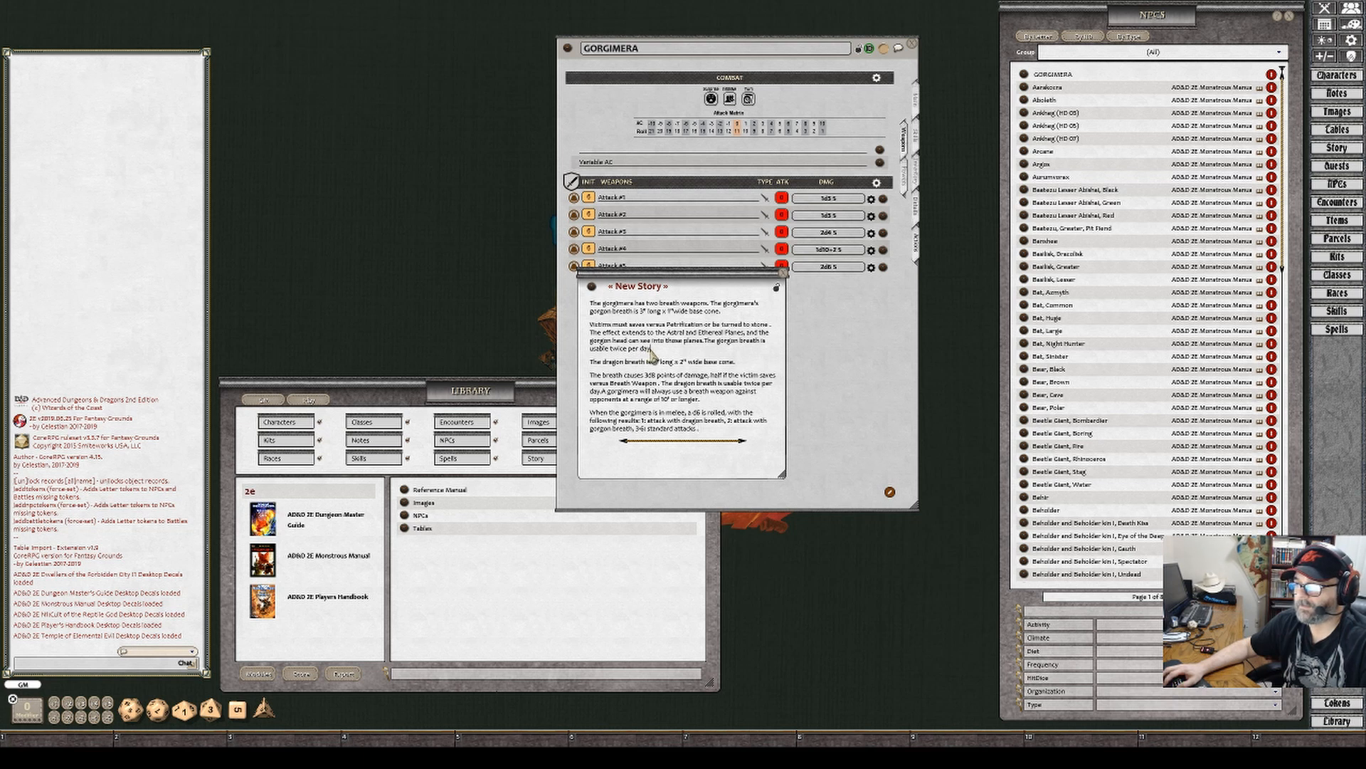
Bold "usable twice per day", "3d8 points of damage" and "saves versus Petrification or be turned to stone" in the breath weapon note
drag(651, 350, 592, 355)
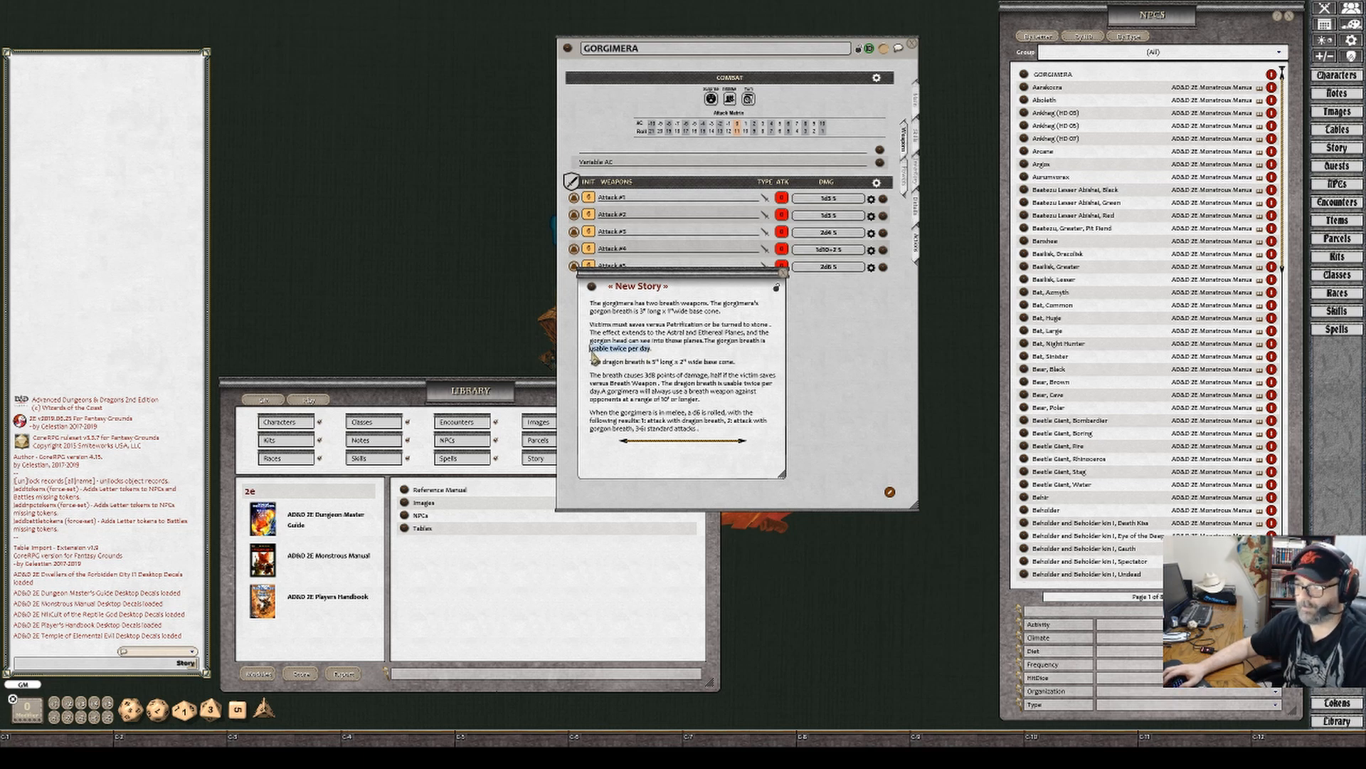
click(667, 341)
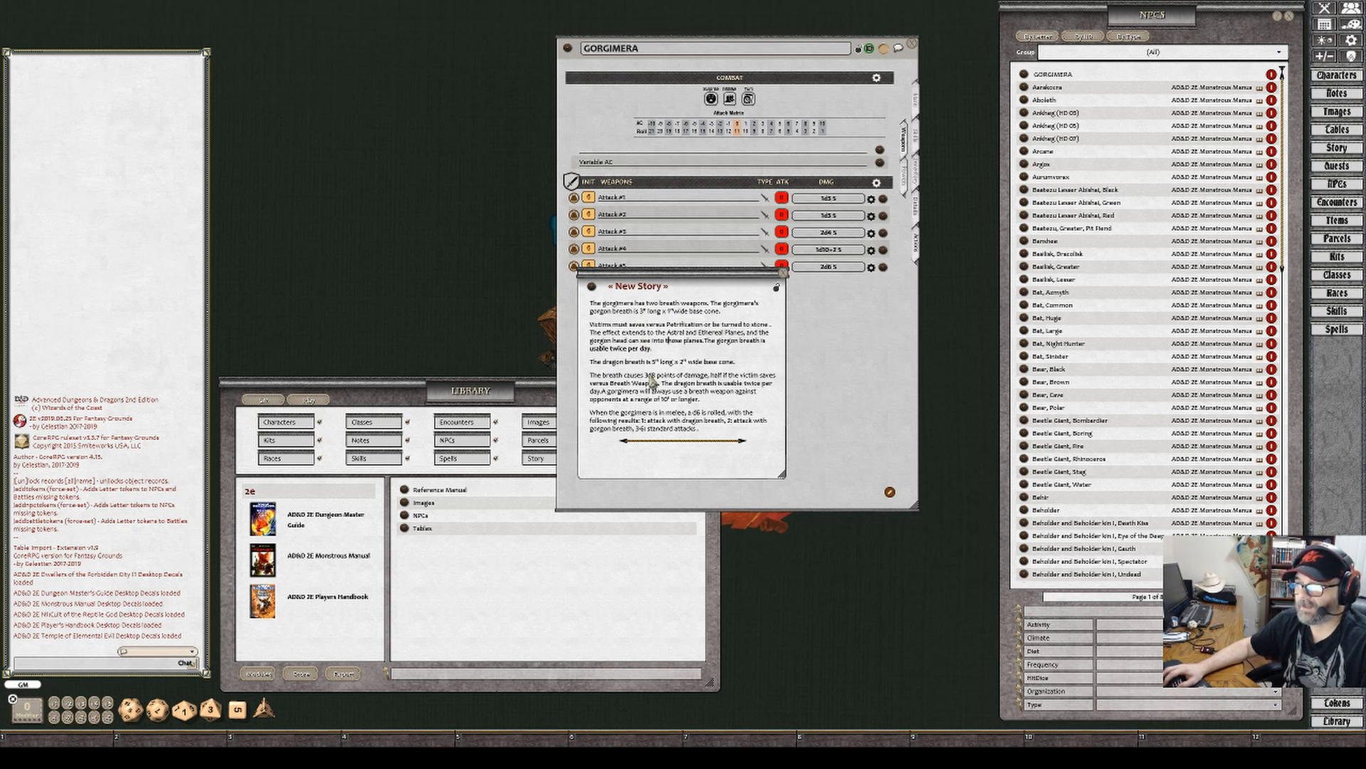
drag(645, 375, 710, 382)
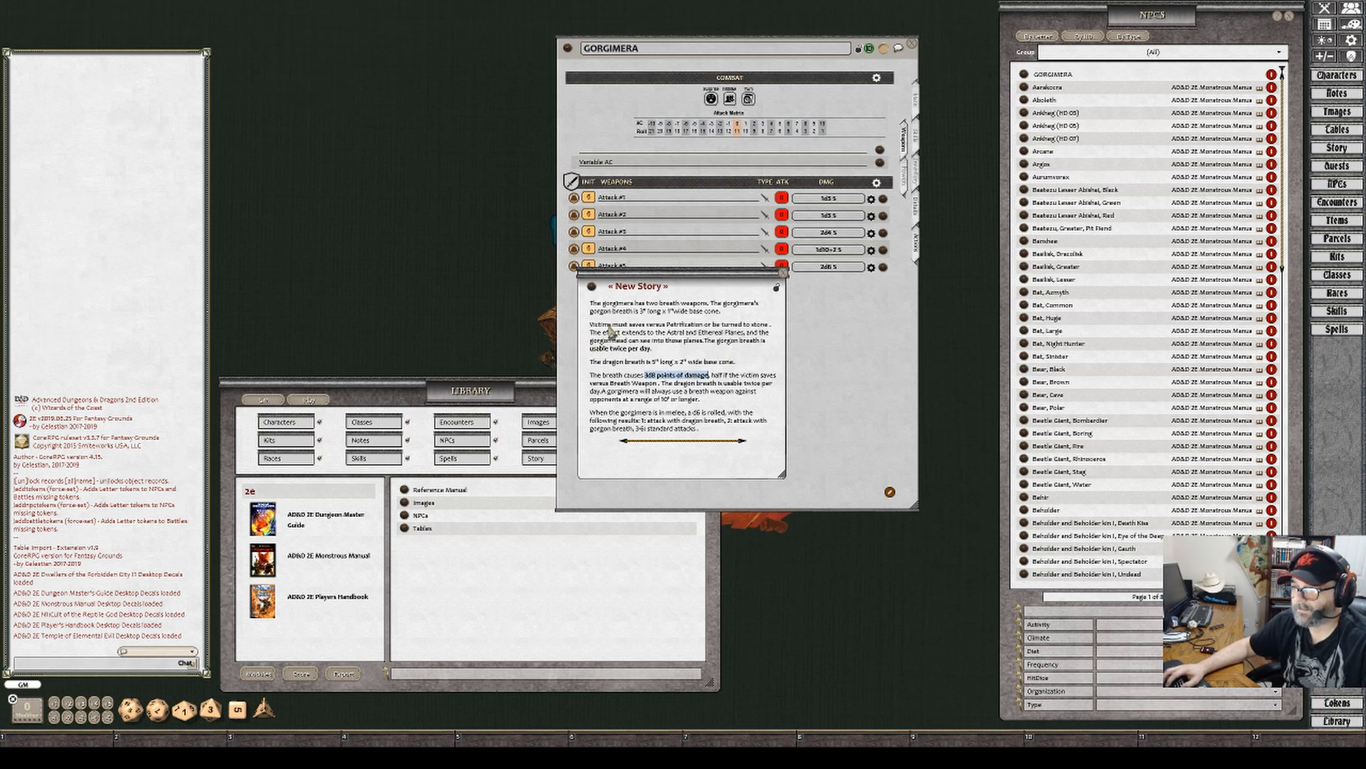
drag(629, 324, 771, 332)
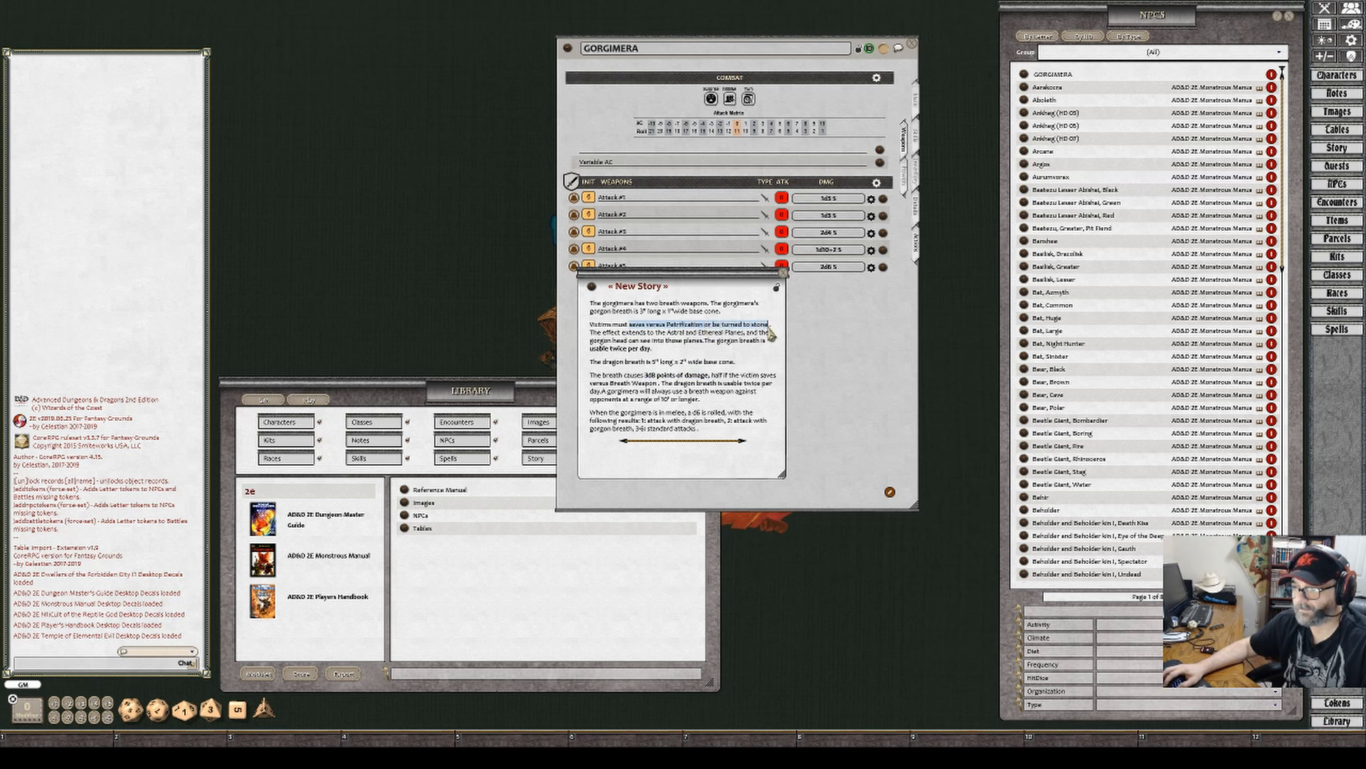
key(ctrl+b)
click(715, 375)
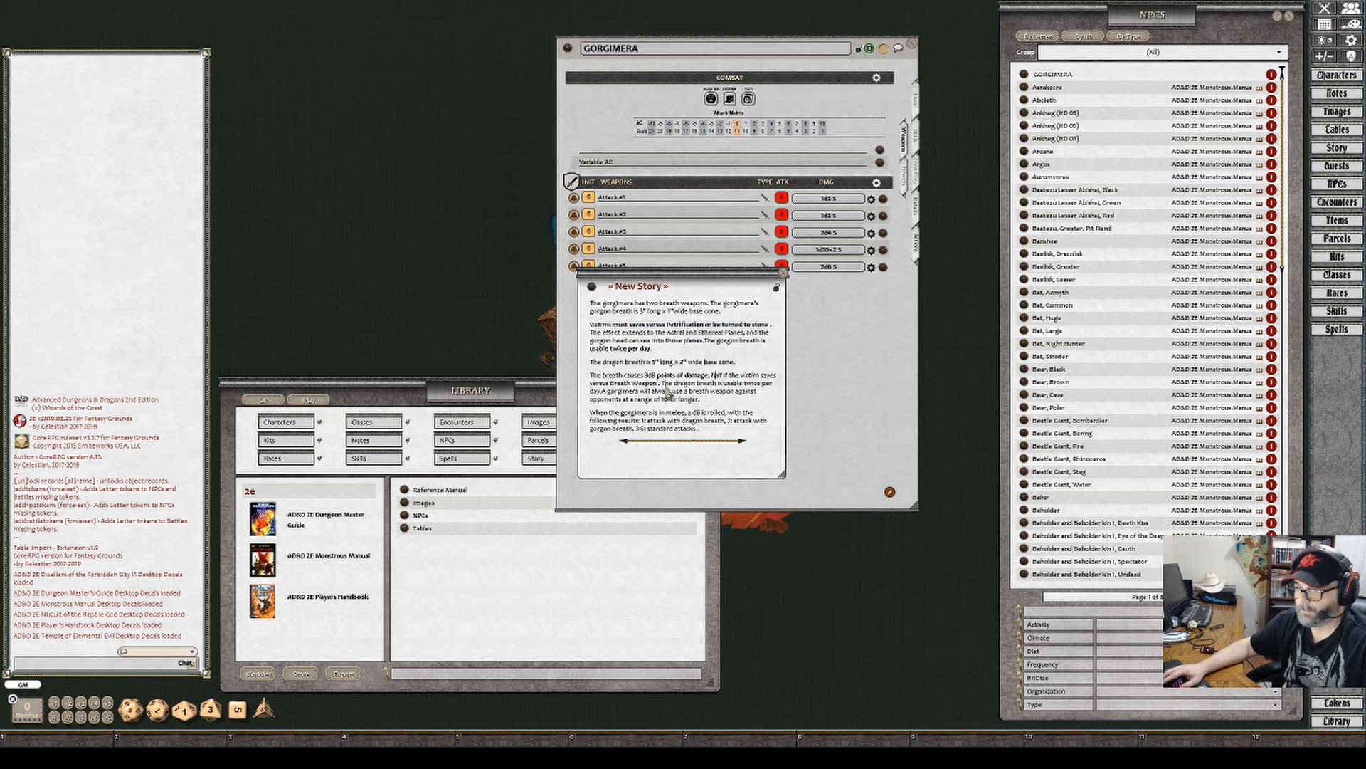
Title the new combat note "Breath Weapons"
click(670, 292)
text(Brea)
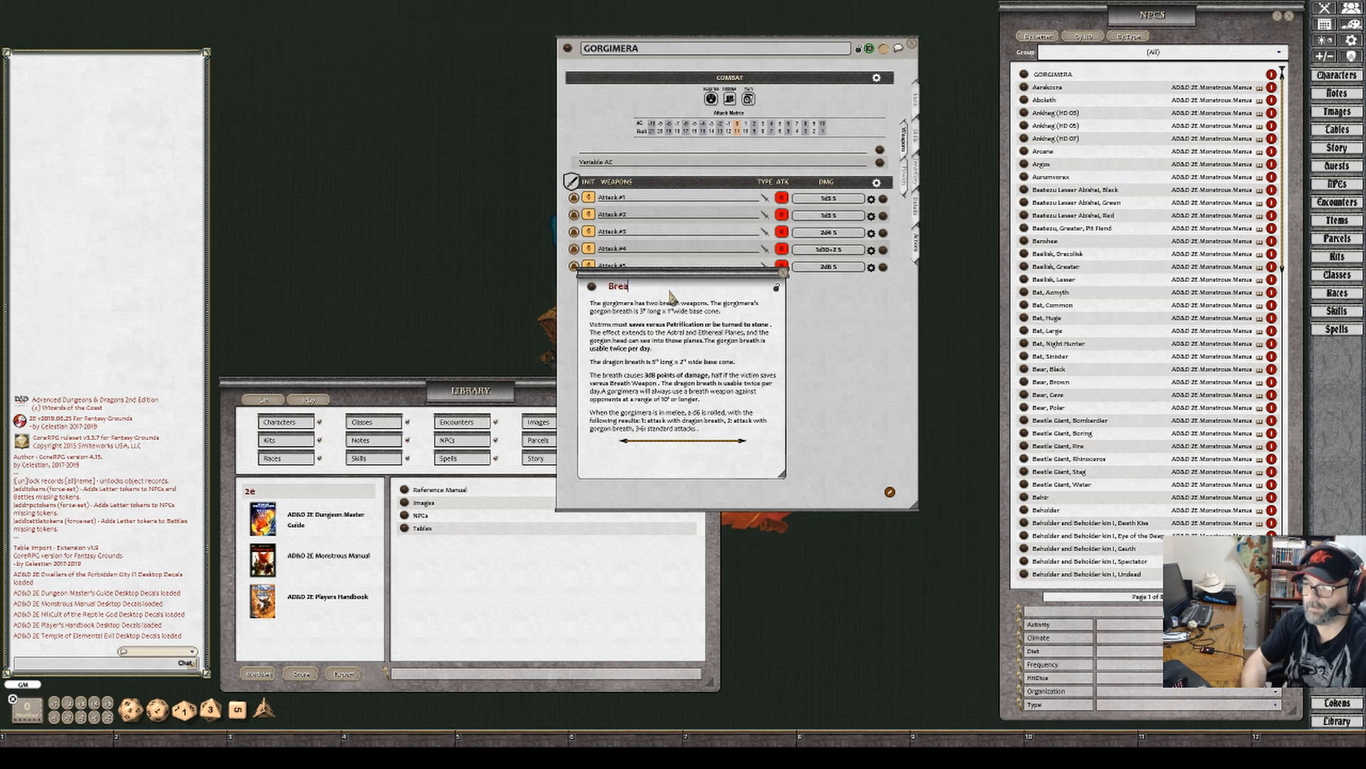
text(th Weapons)
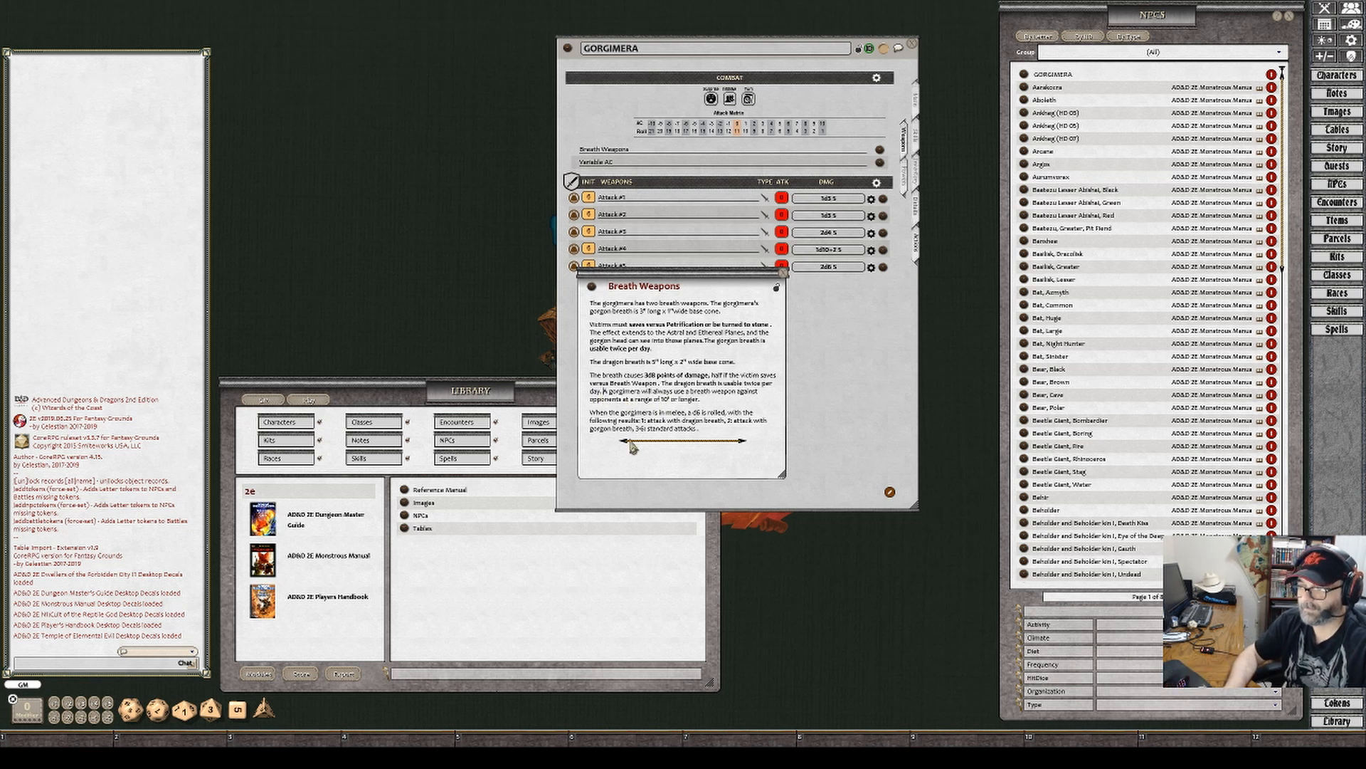
Remove the final paragraph about the d6 roll in melee from the Breath Weapons note
key(shift+Down)
key(shift+Down)
key(shift+Down)
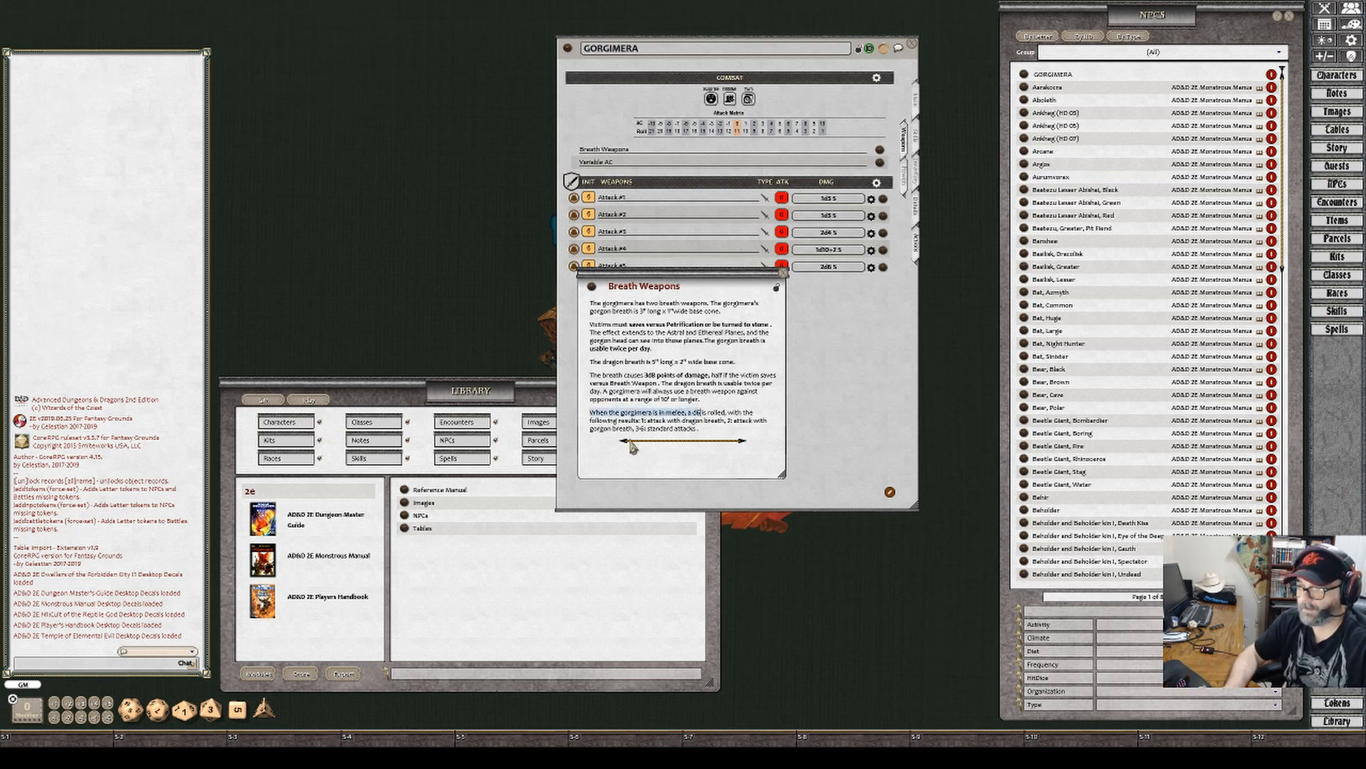
key(BackSpace)
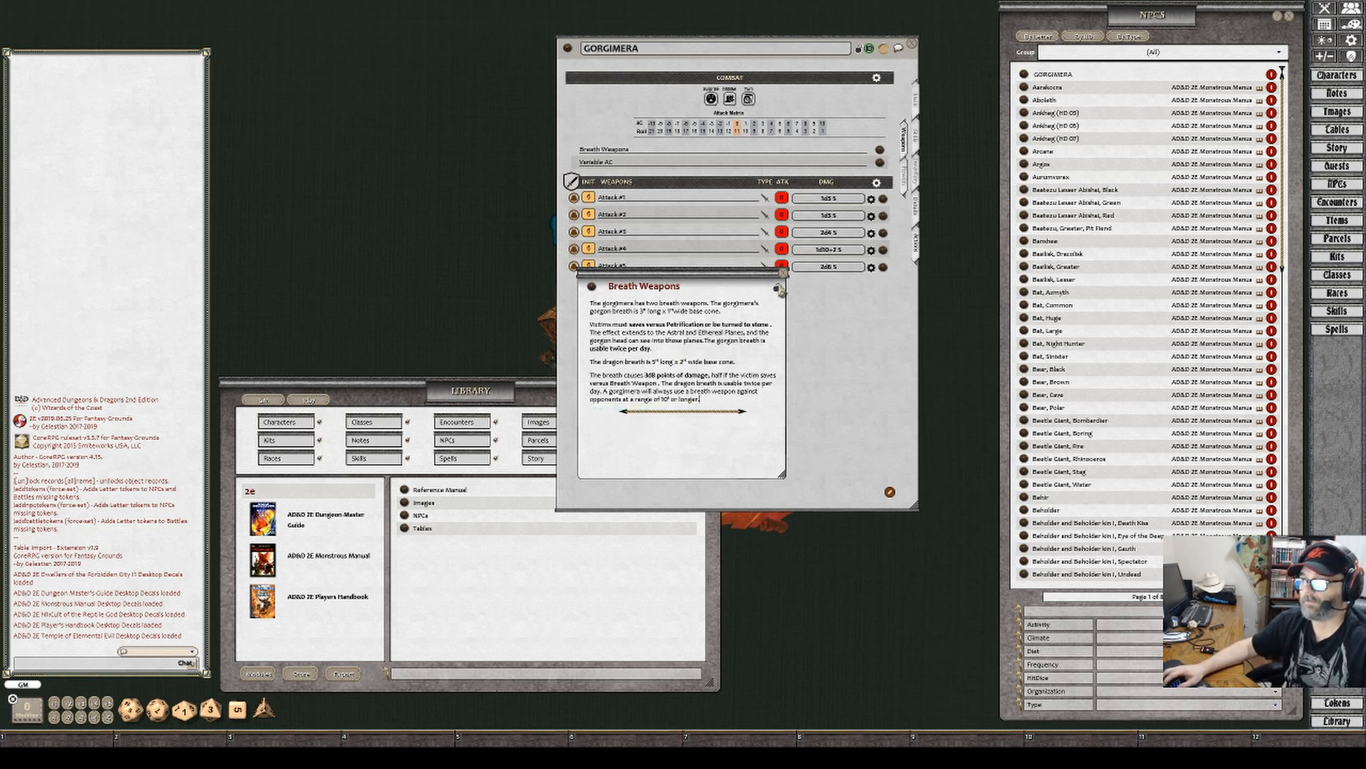
Reopen the Breath Weapons note and place it beside the Gorgimera record for reference
click(784, 273)
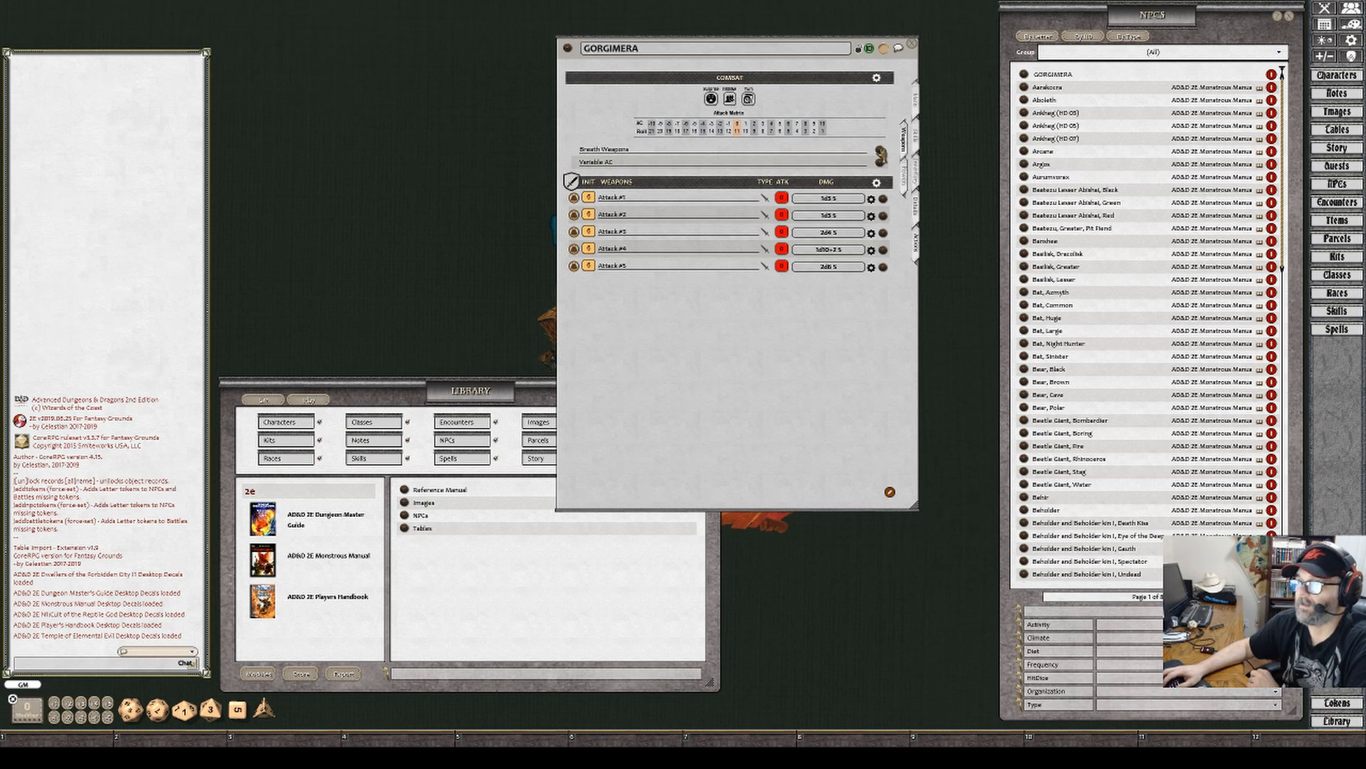
mouse_move(882, 154)
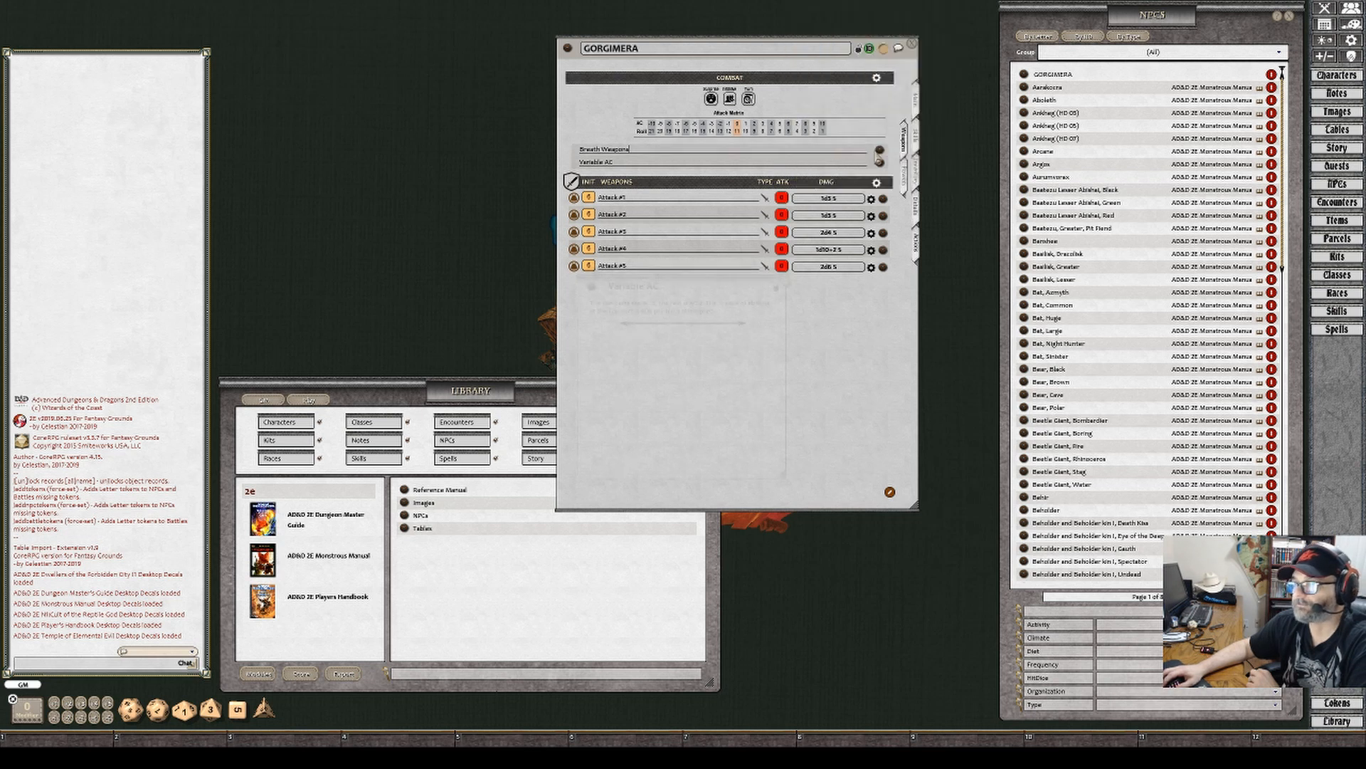
click(880, 150)
drag(712, 280, 435, 142)
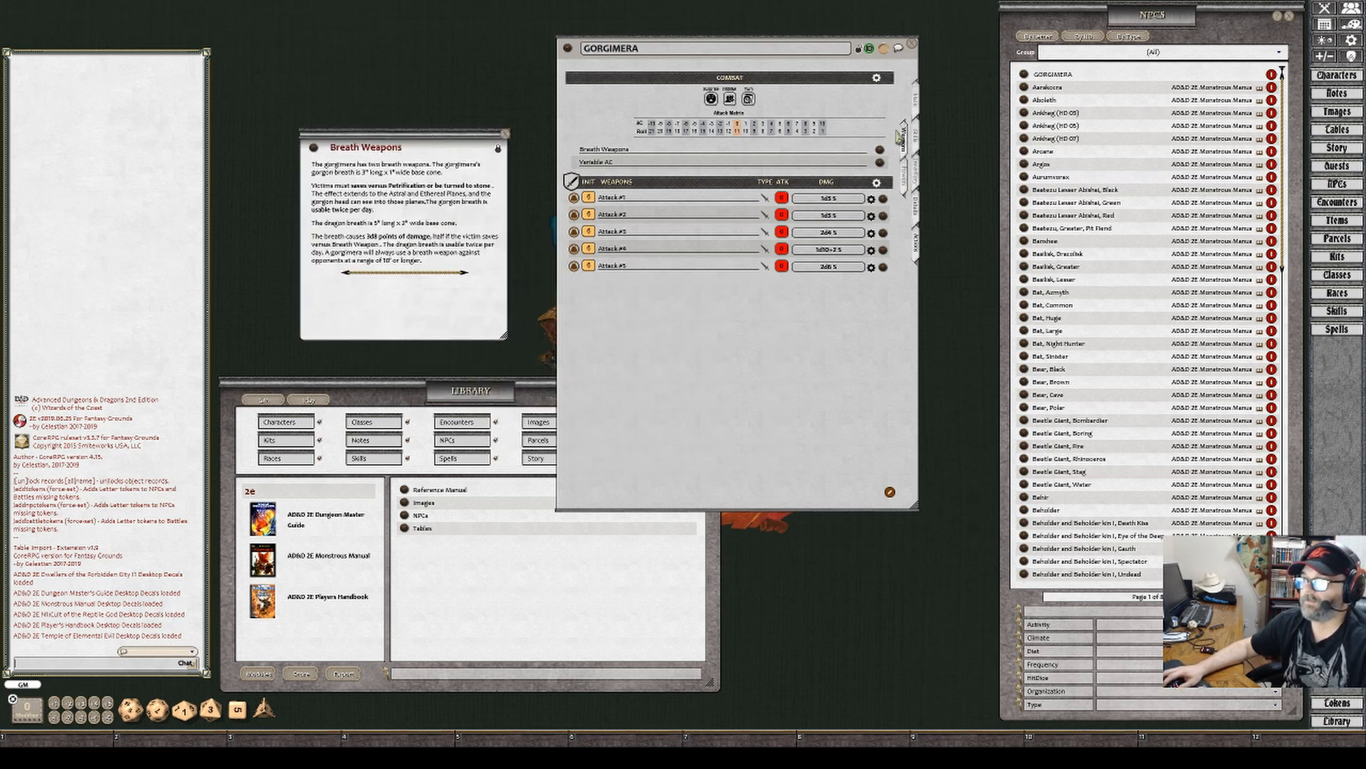
Switch the Gorgimera's powers to Preparation mode and add a new power
click(907, 189)
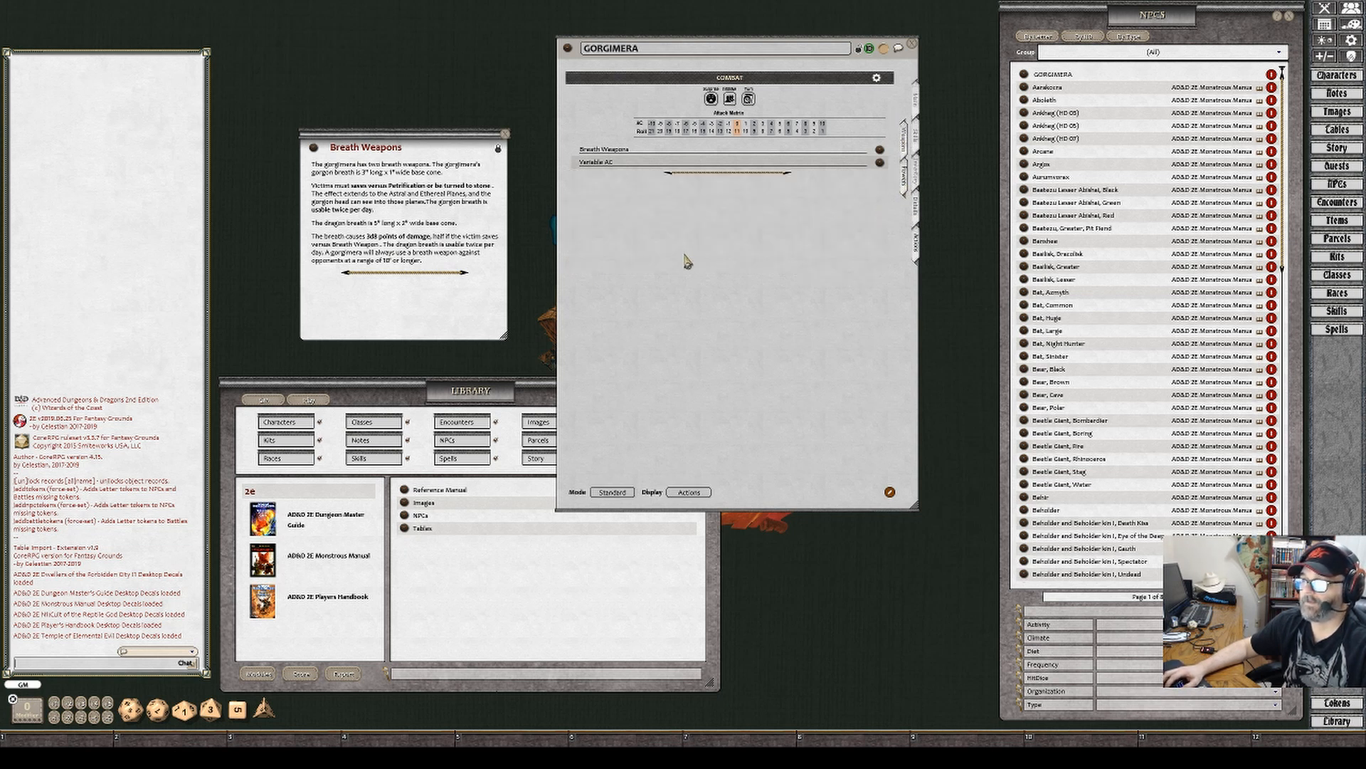
click(614, 493)
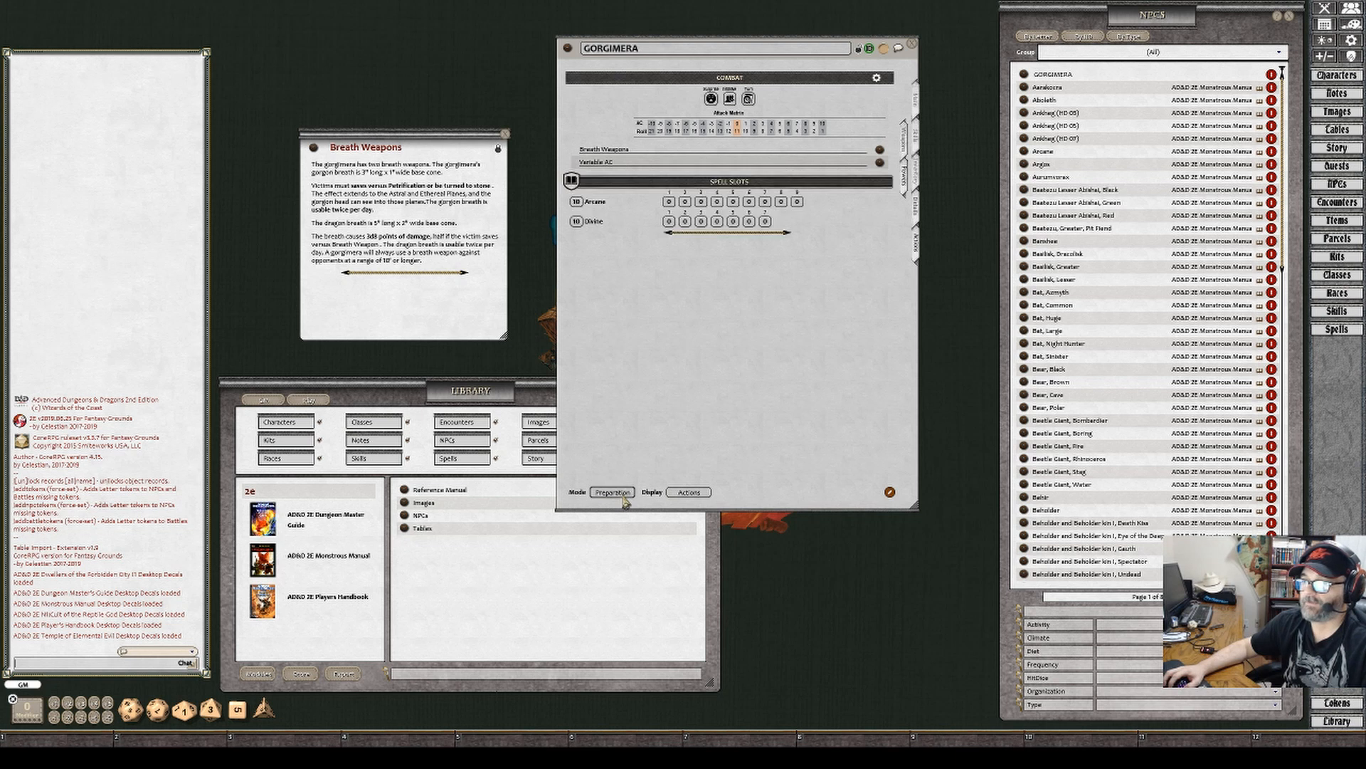
right_click(655, 271)
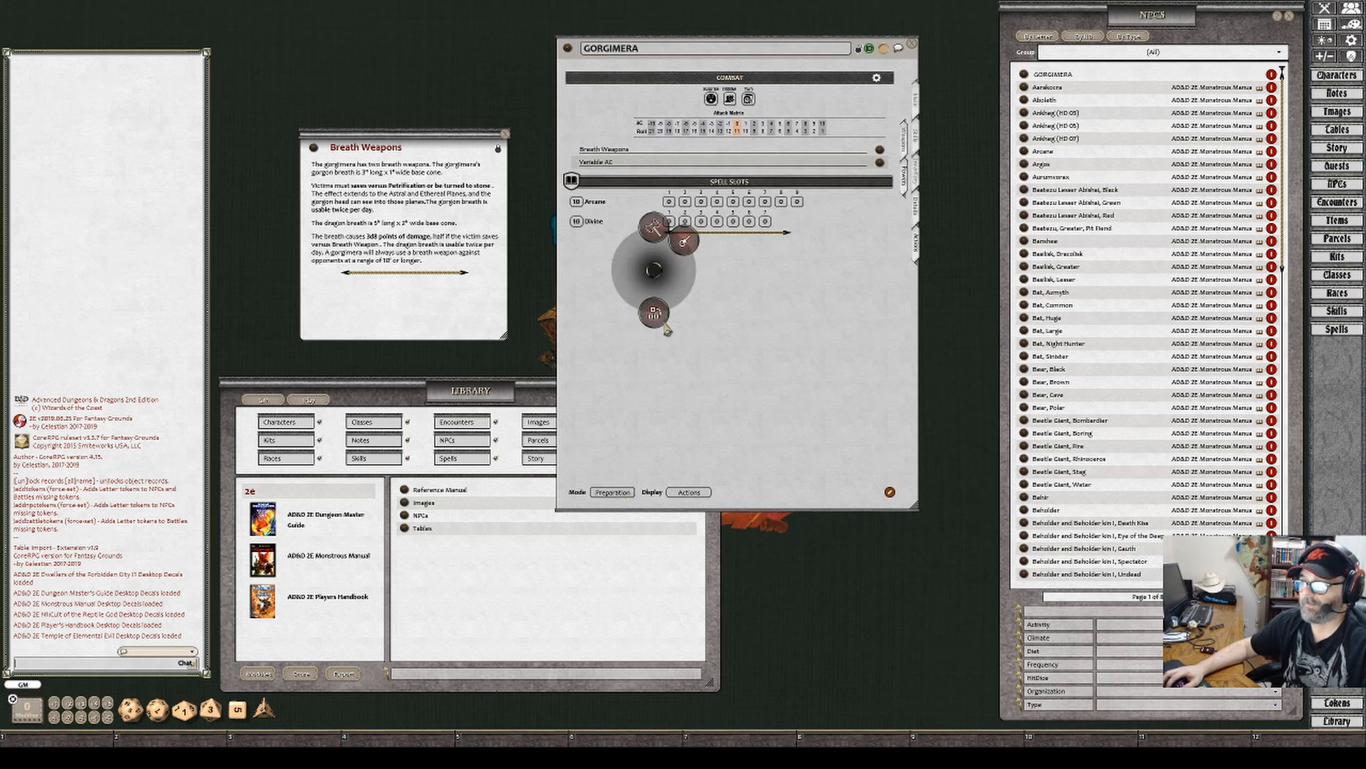
click(661, 323)
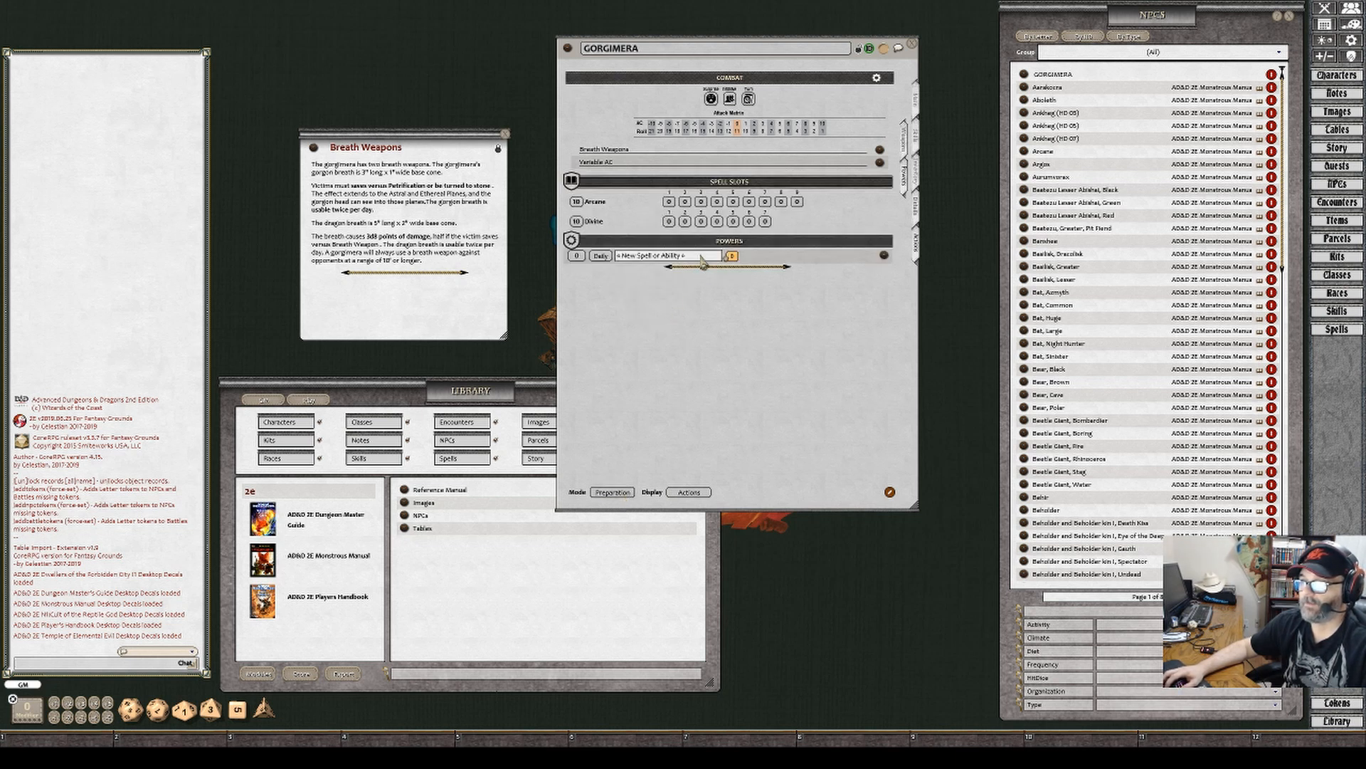
Assign the new power to the group "Breath" and return the power list to the Actions display
click(700, 494)
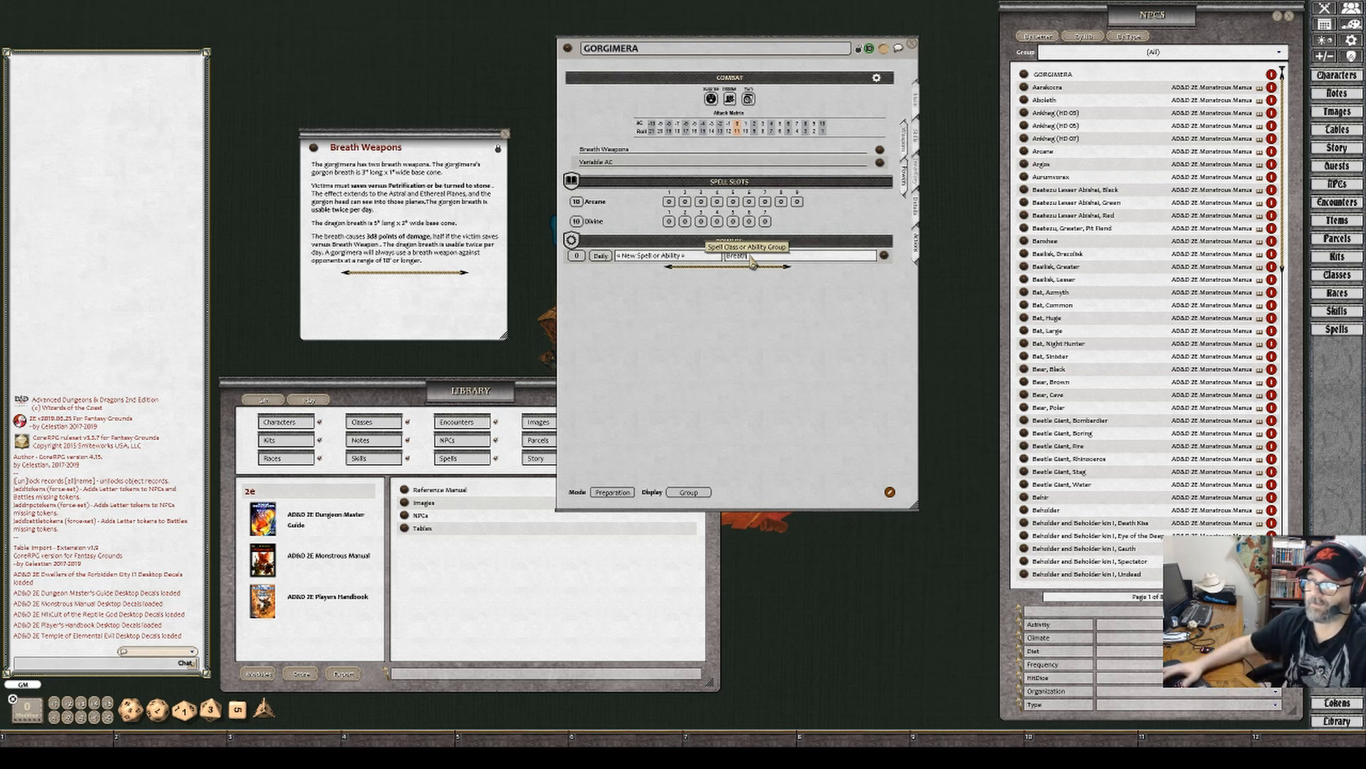
key(Tab)
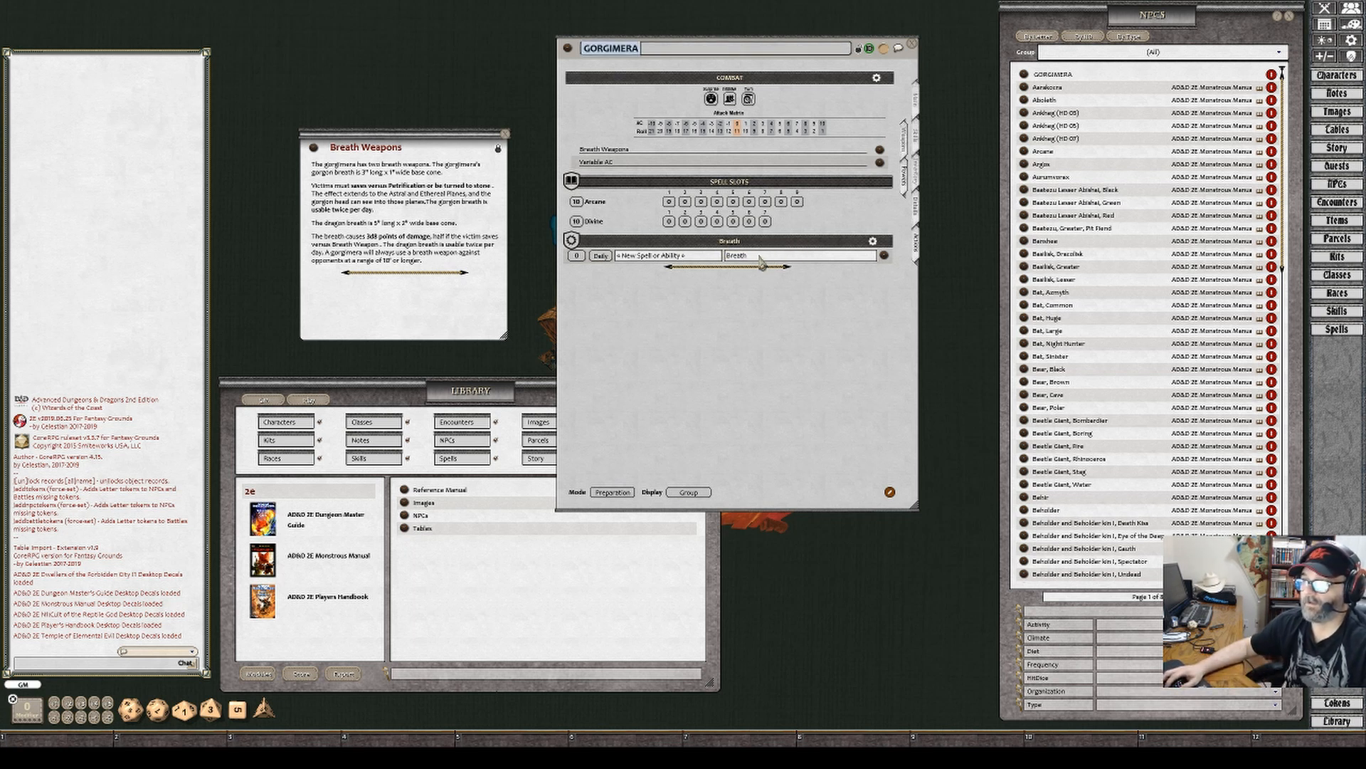
click(688, 491)
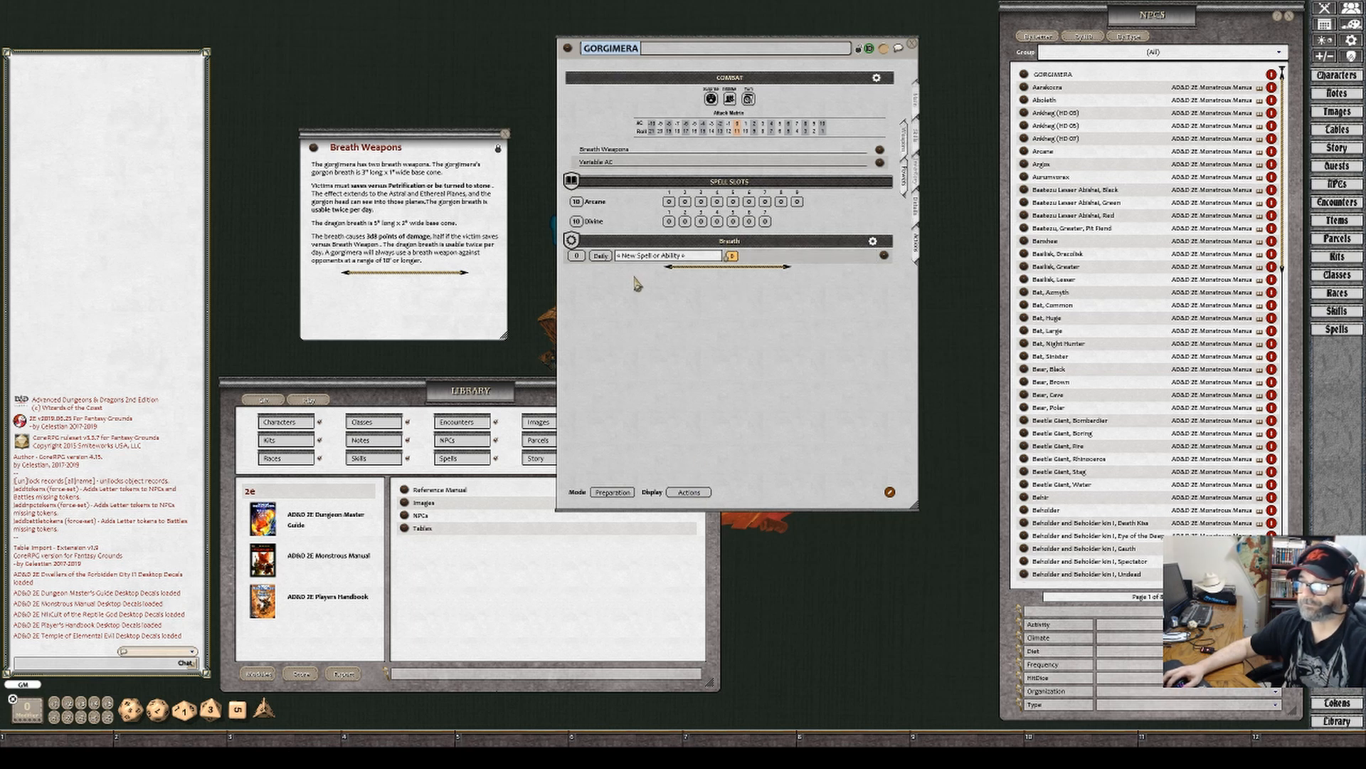
Name the new power "Petrification Breath"
click(701, 262)
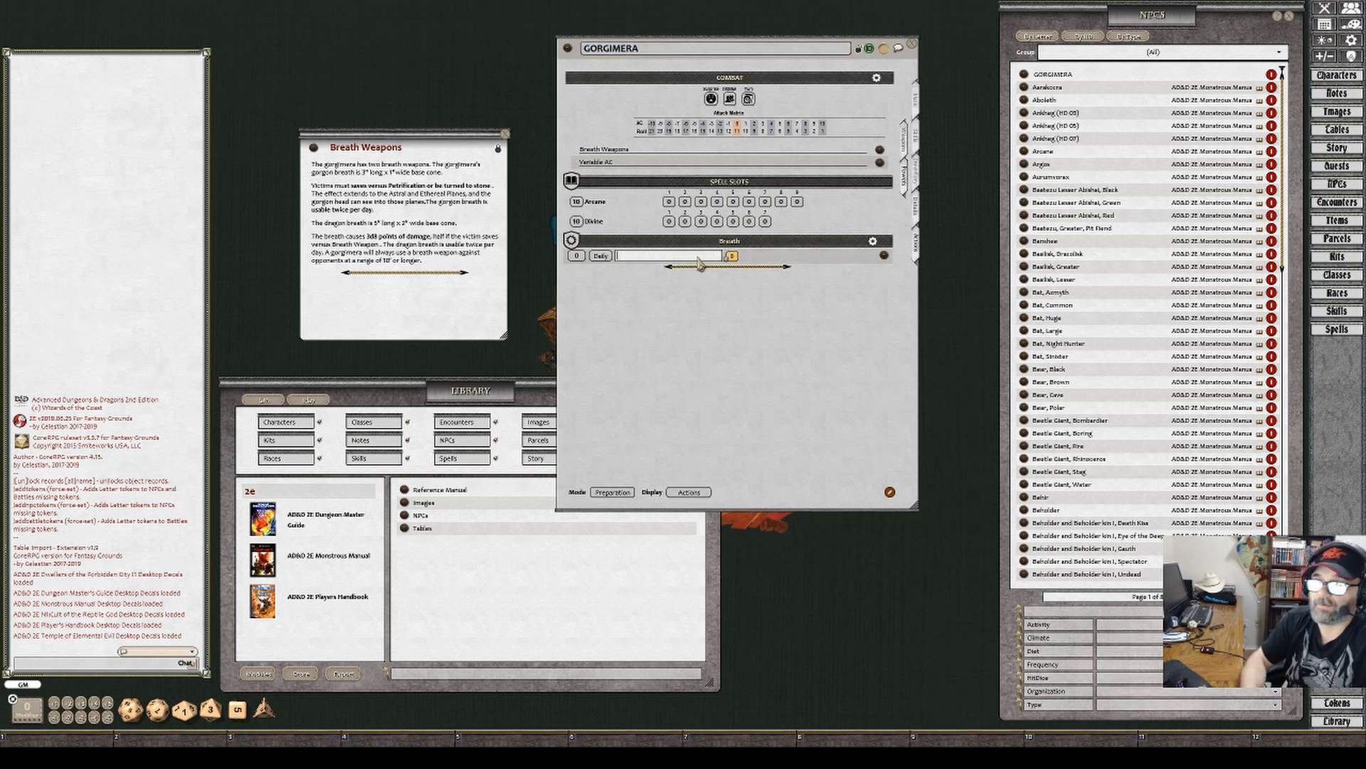
key(shift)
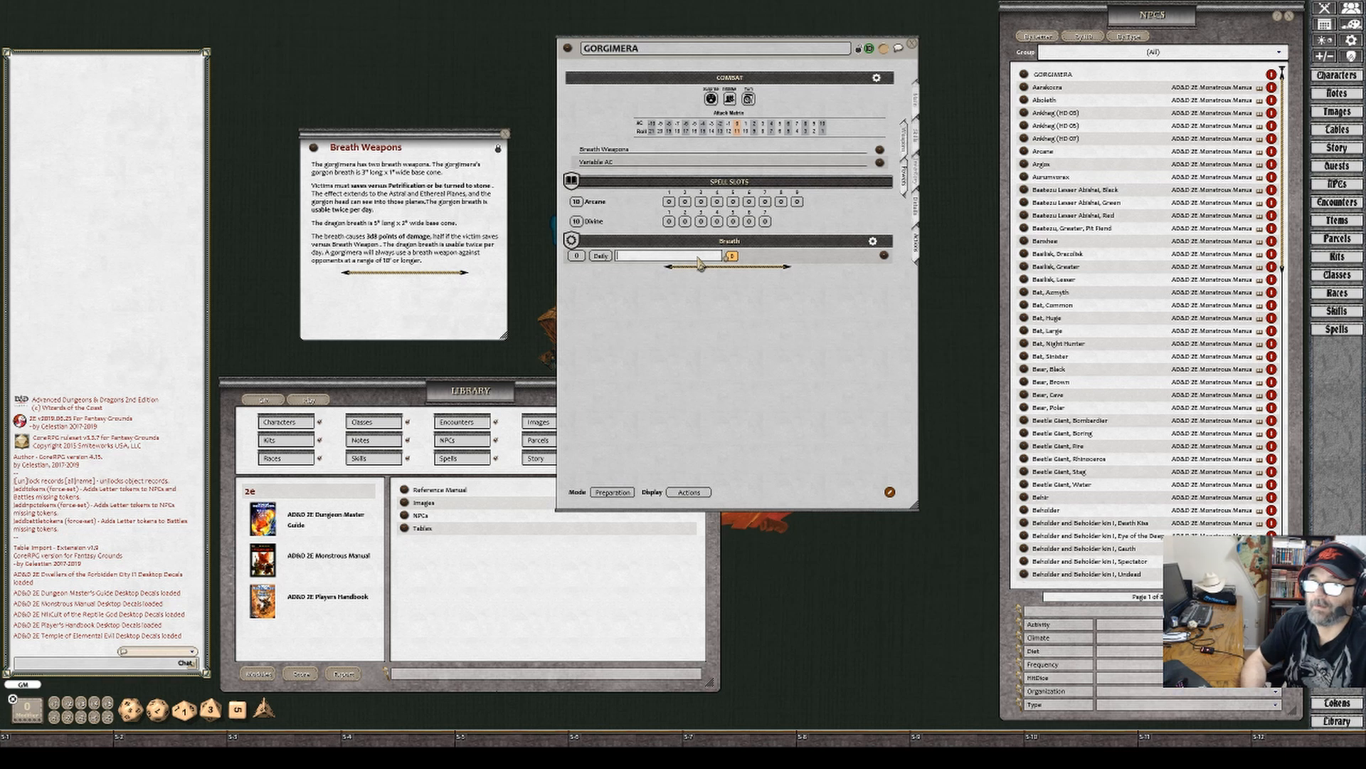
text(etrifica)
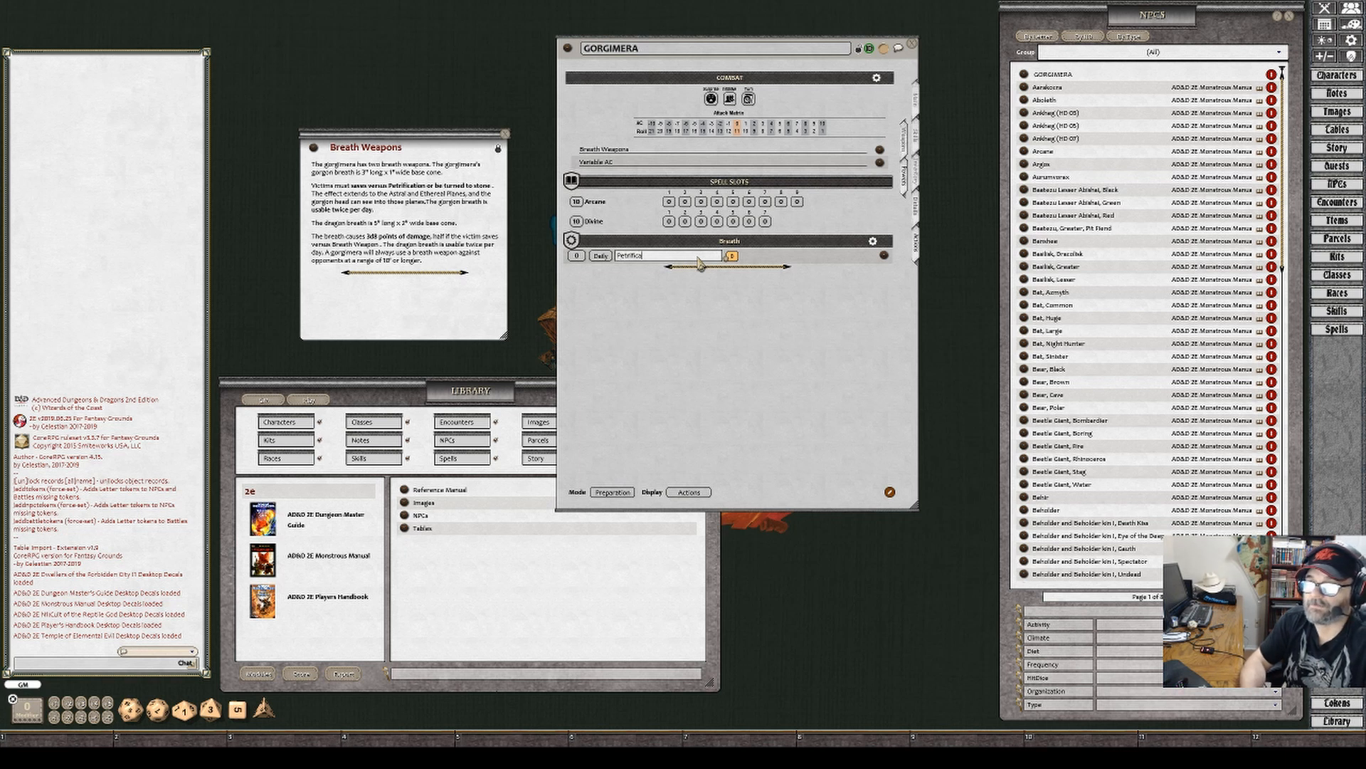
text(tion Breath)
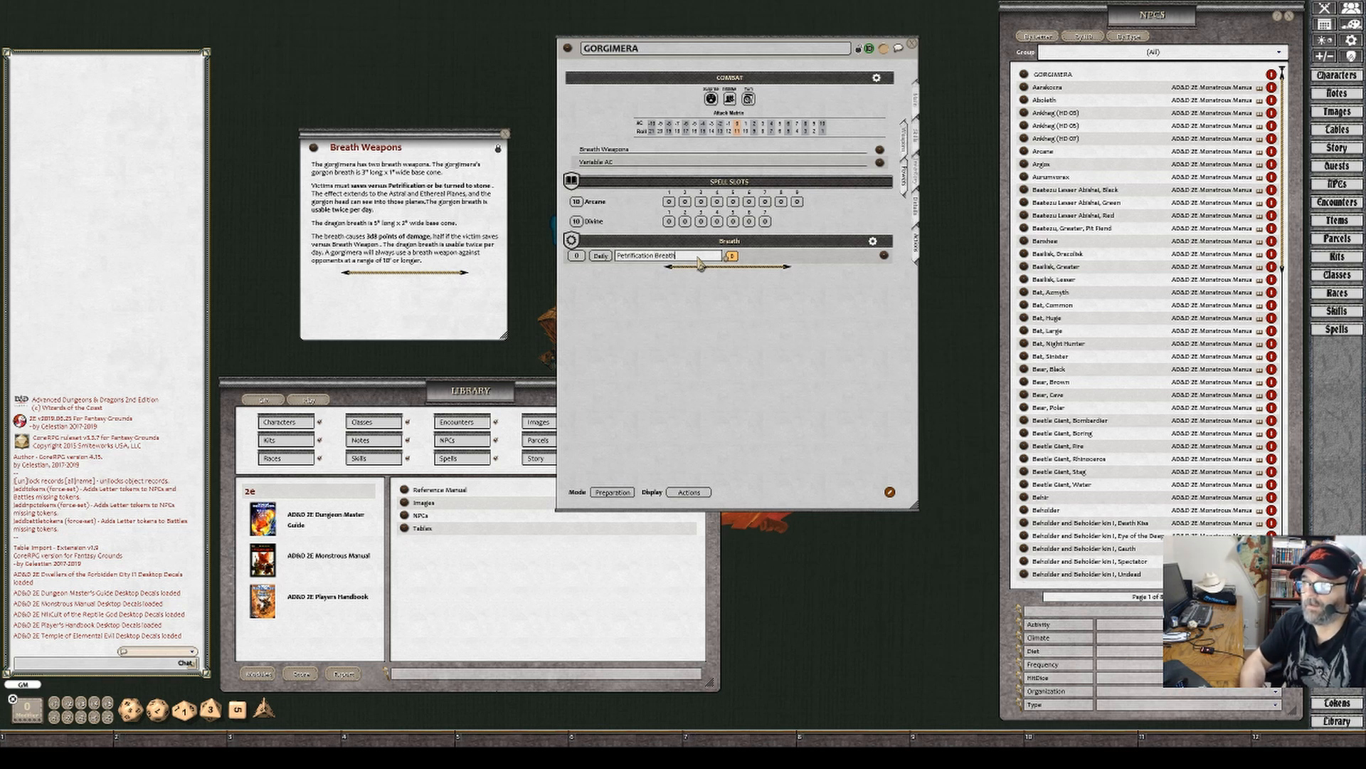
Add a second power to the Gorgimera and name it "Fire Breath"
right_click(770, 257)
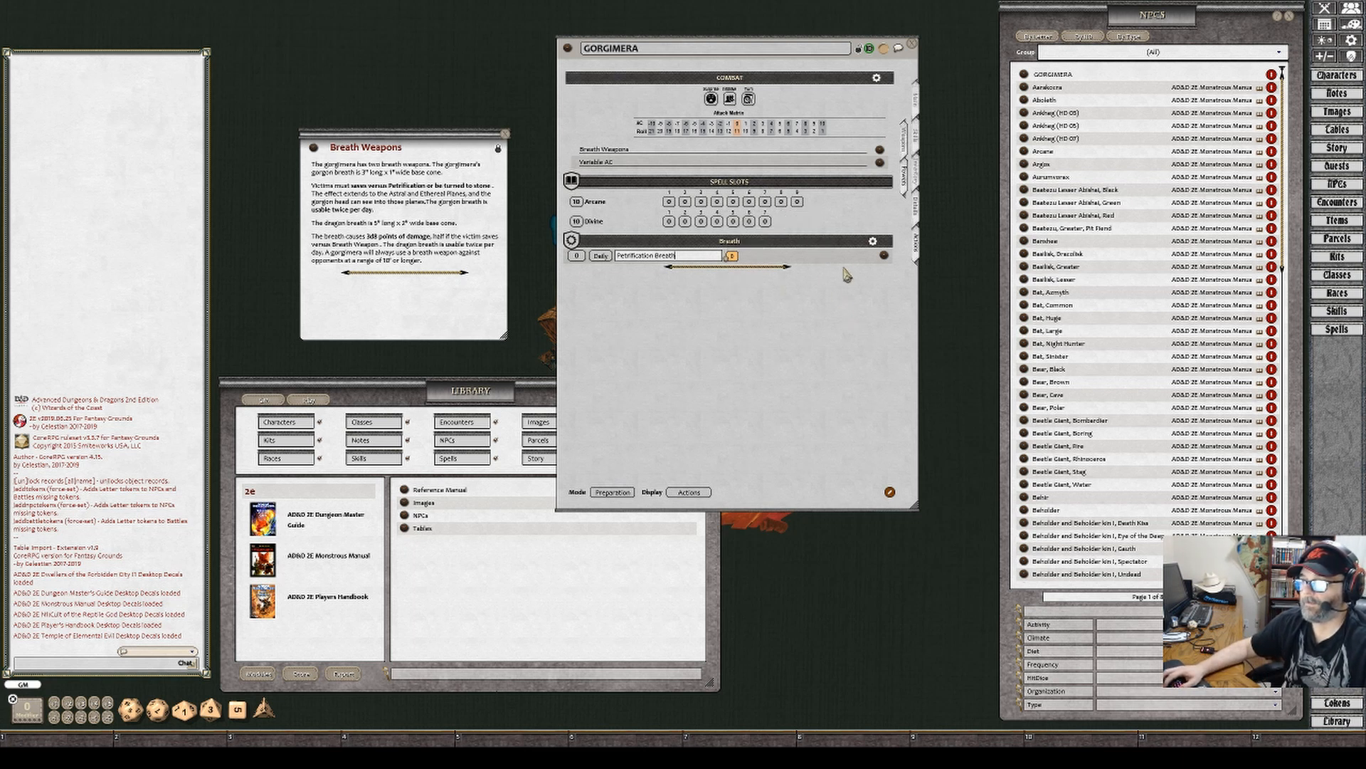
right_click(752, 263)
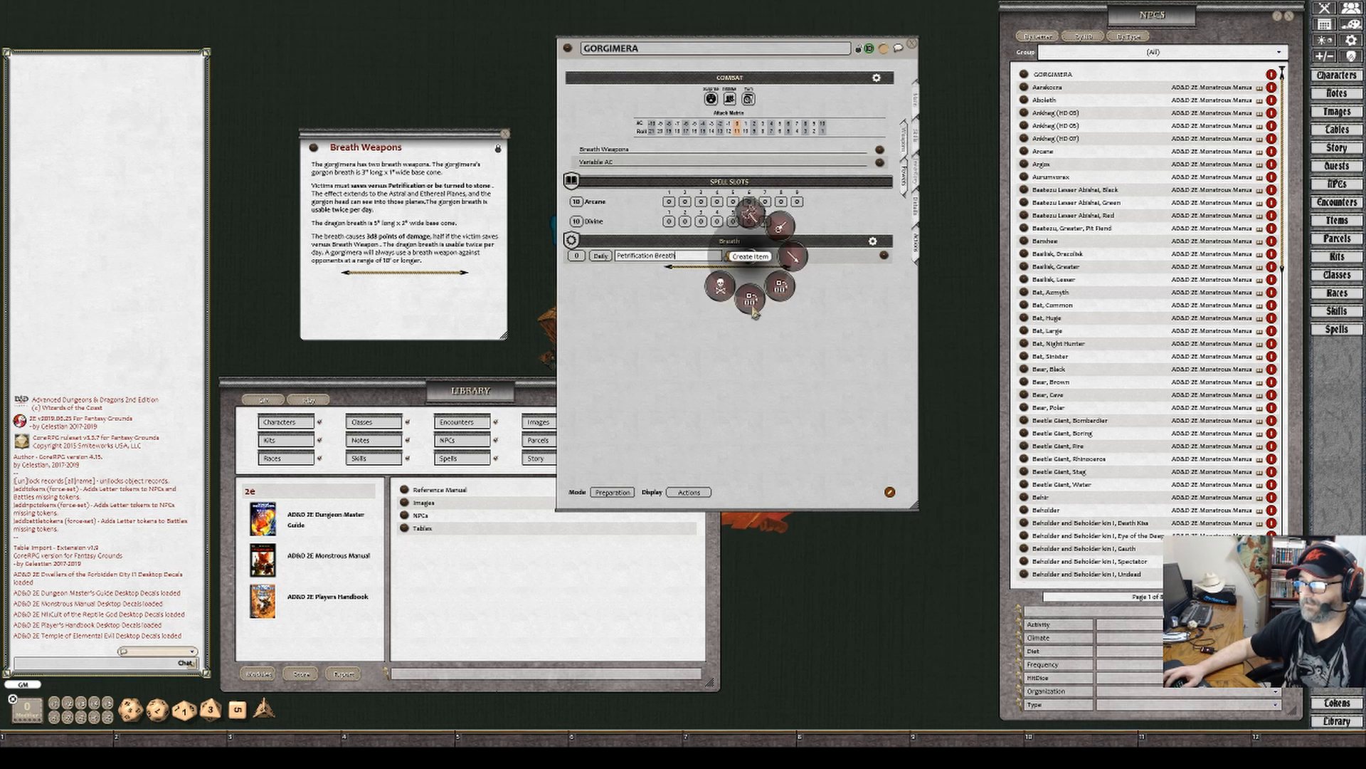
click(781, 287)
click(695, 258)
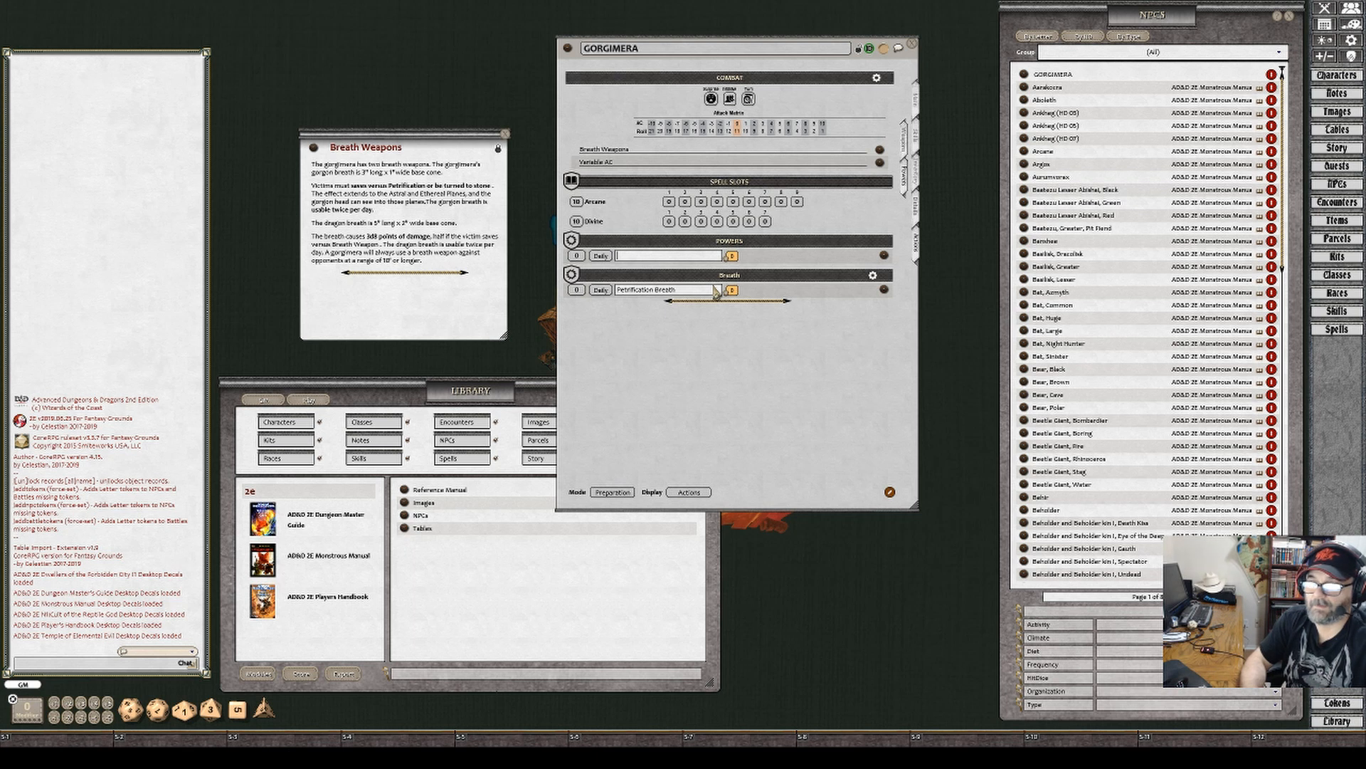
text(P)
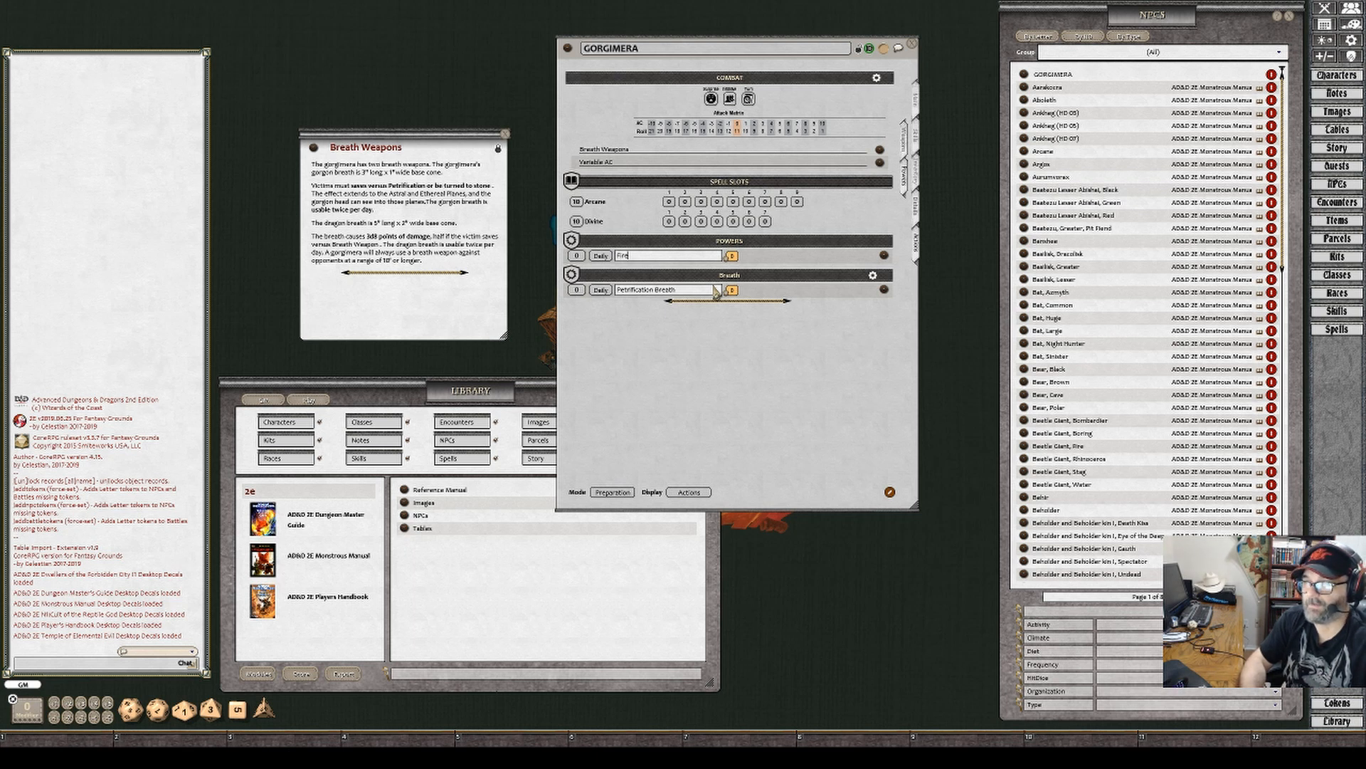
text(Fire Breath)
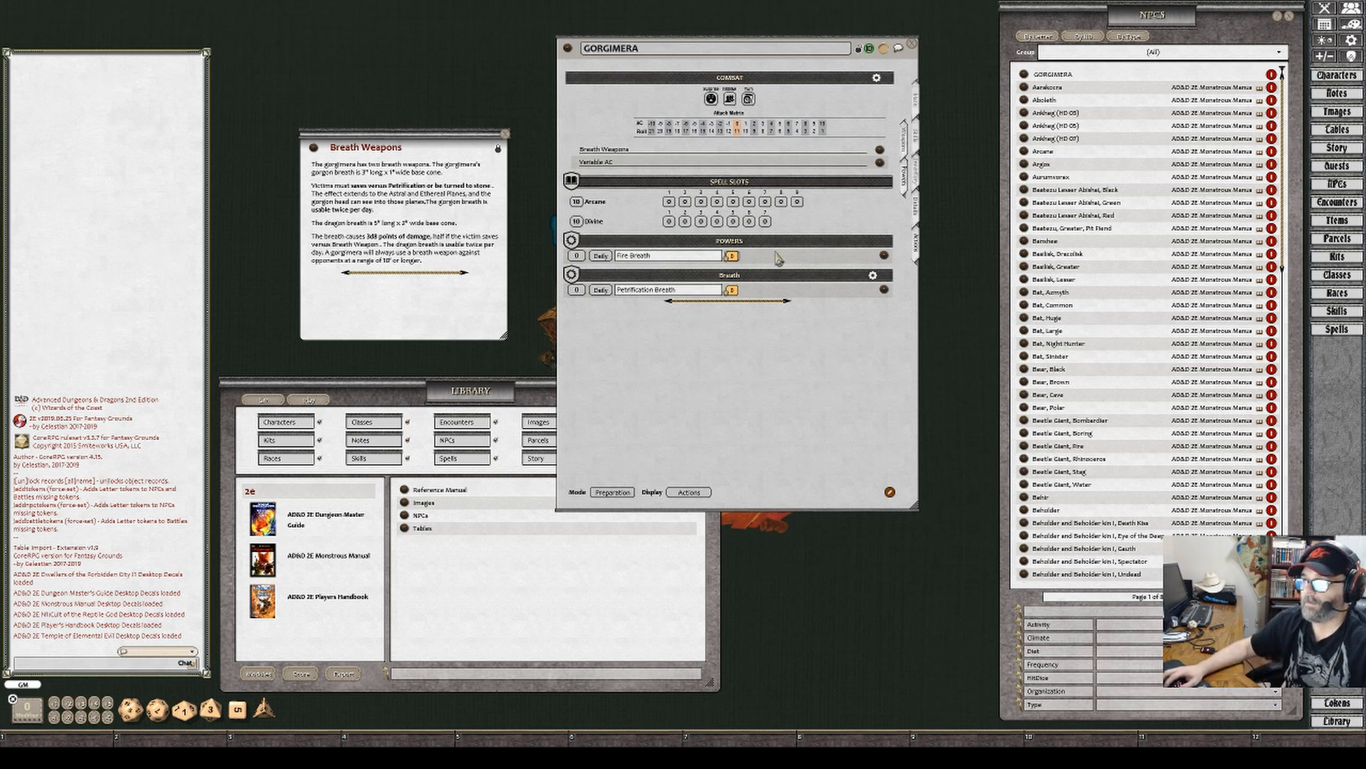
Assign Fire Breath to the group "Breath" and return the power list to the Actions display
click(701, 496)
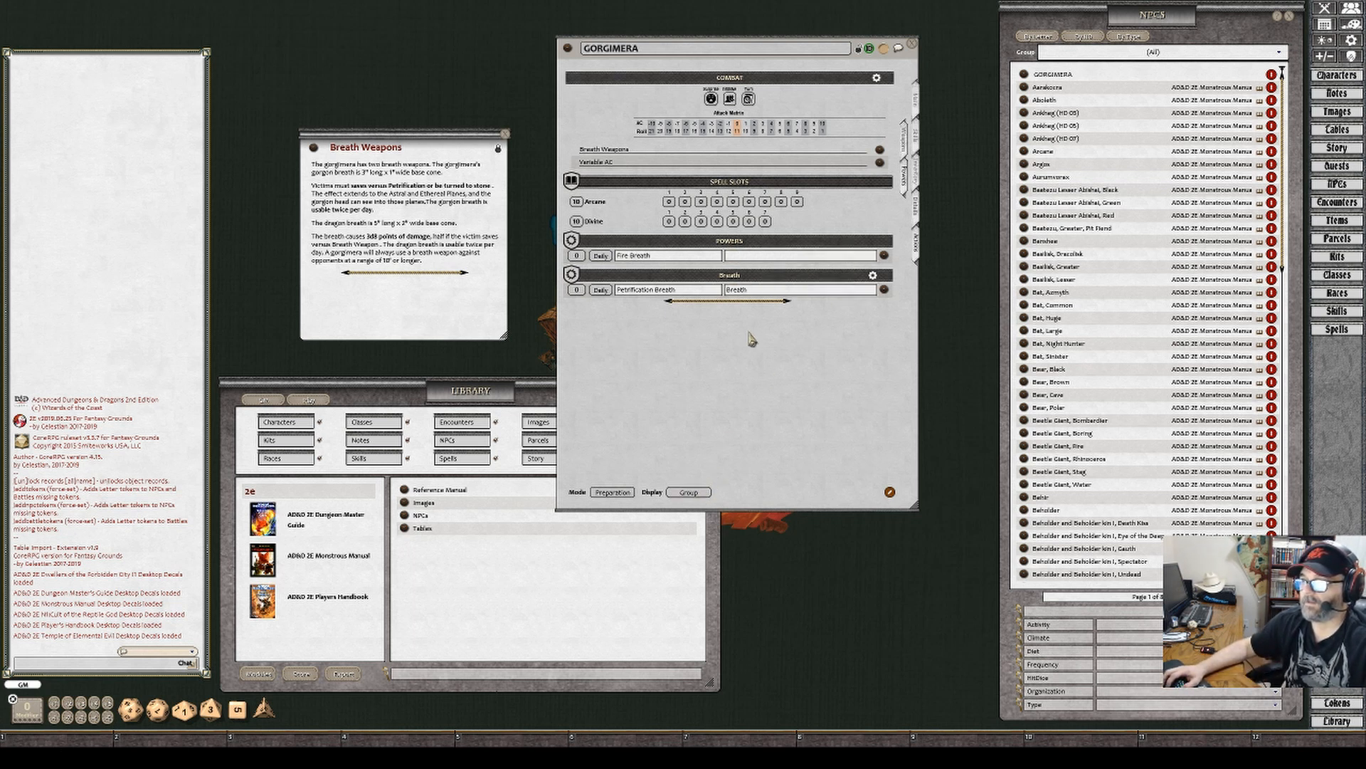
click(756, 261)
text(Breath)
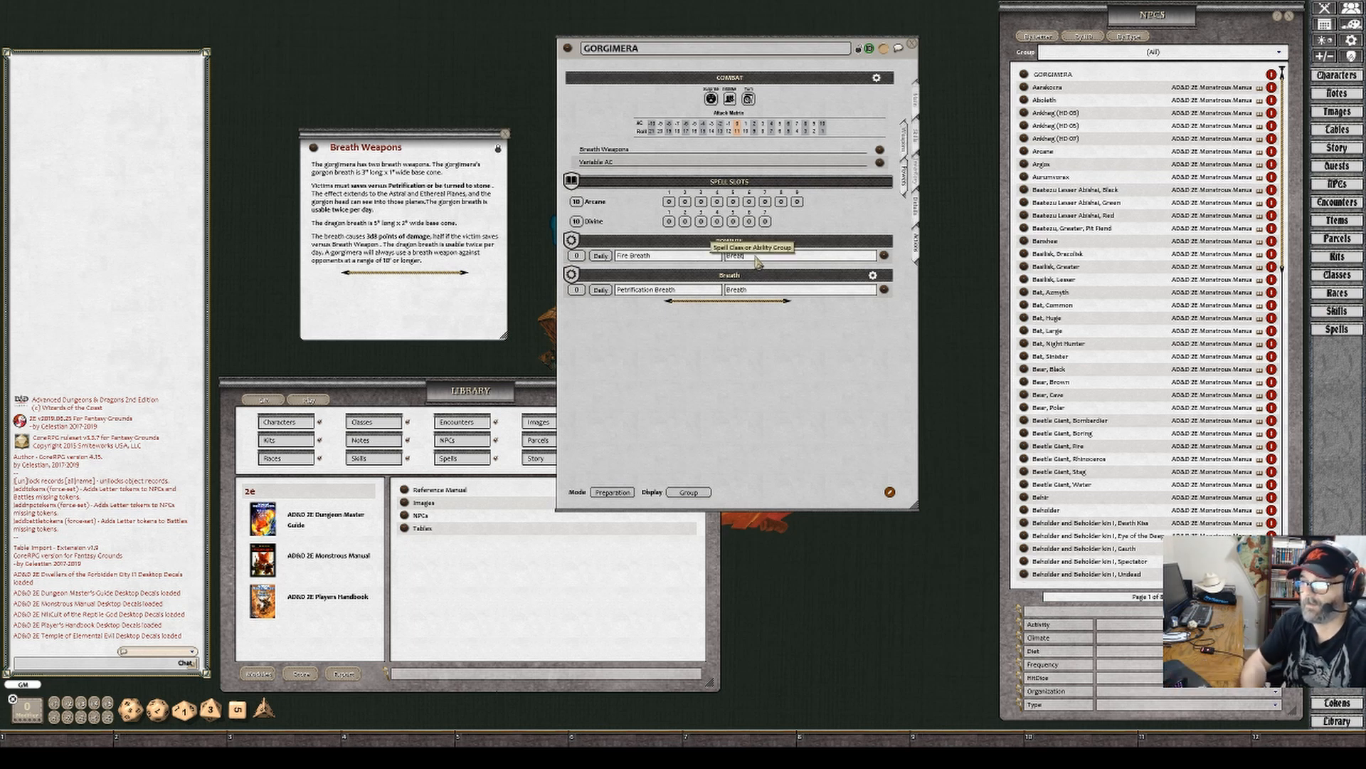
click(694, 494)
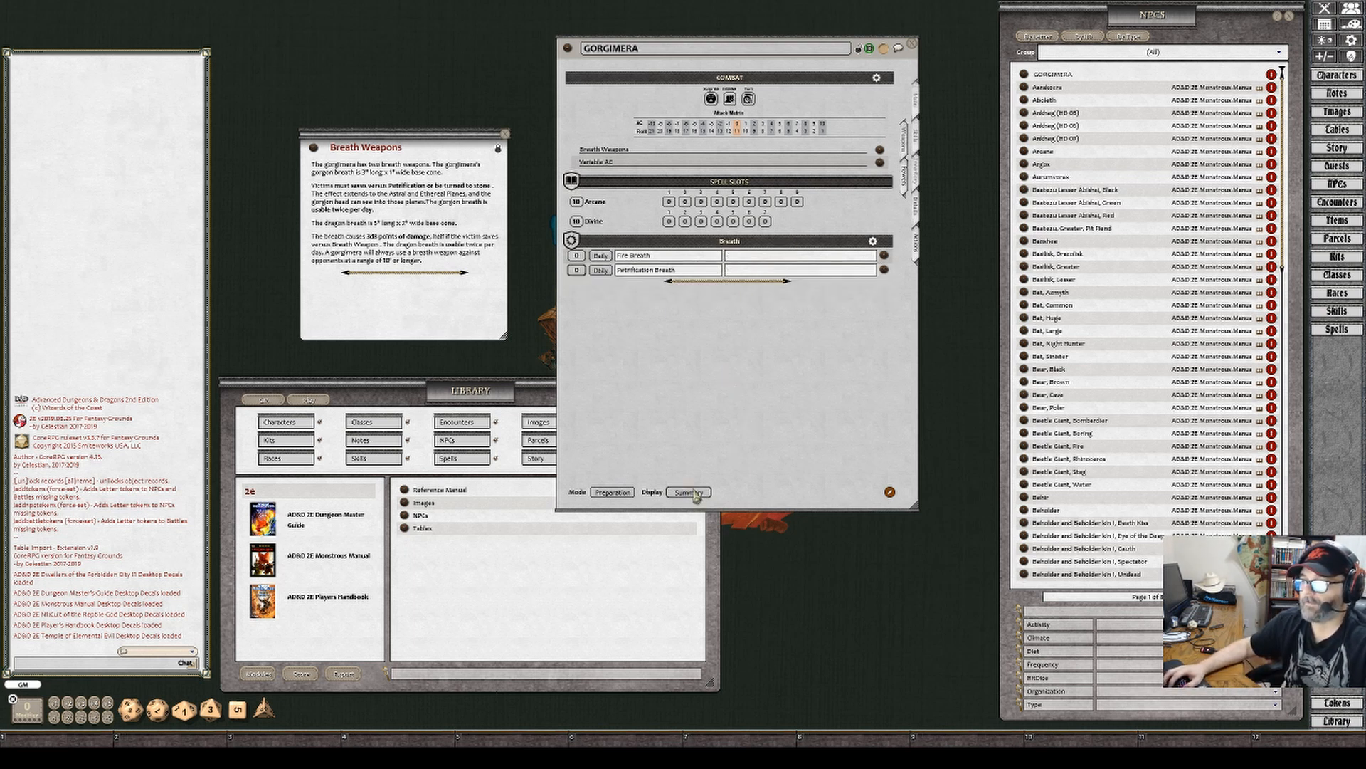
click(694, 492)
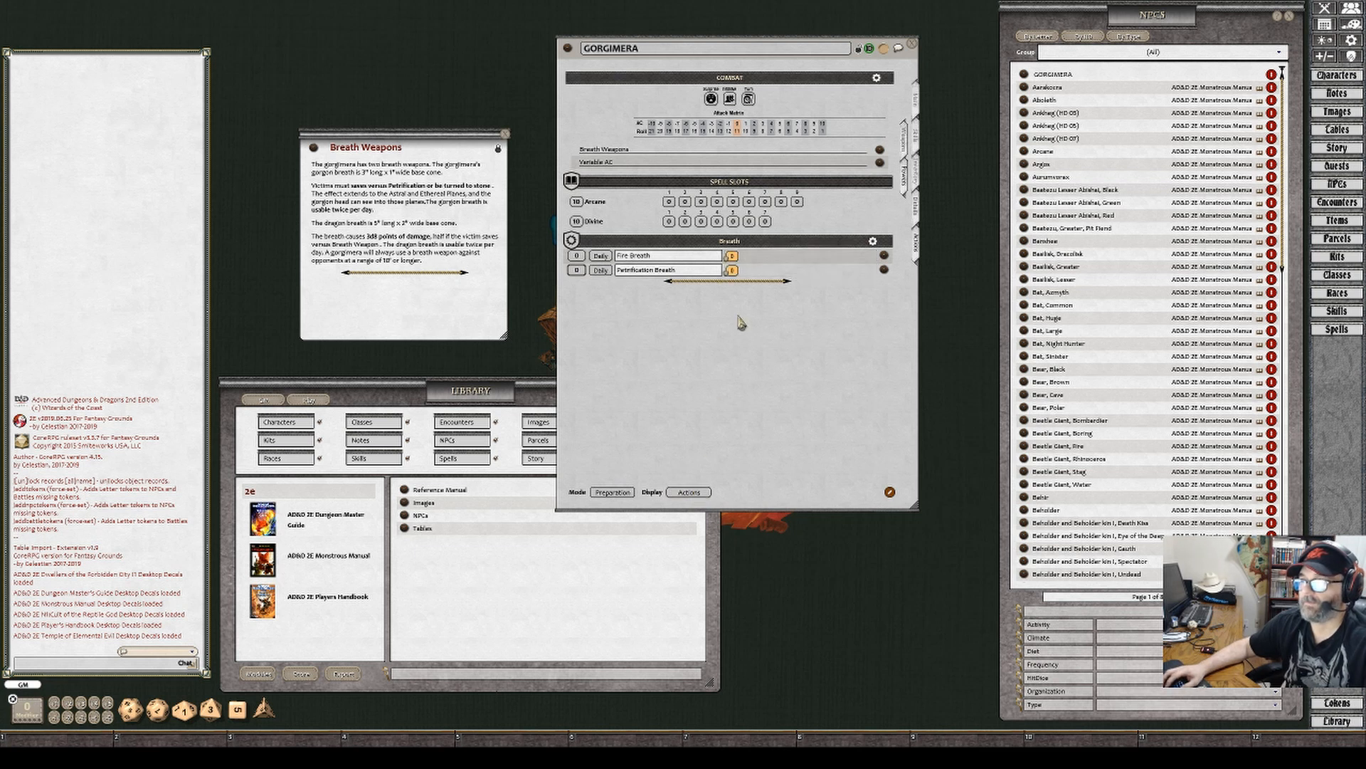
Add a cast action to Fire Breath and set both breath powers to 2 daily uses
right_click(760, 254)
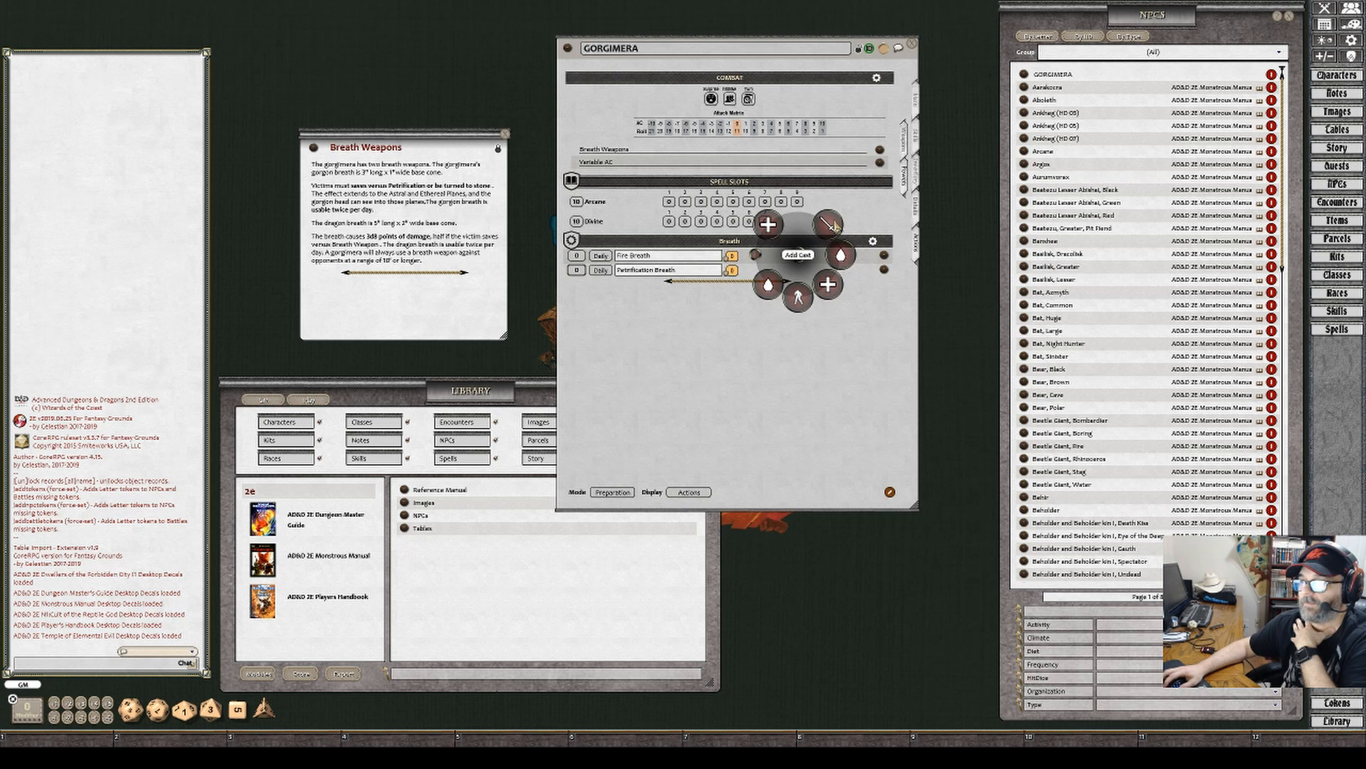
click(831, 225)
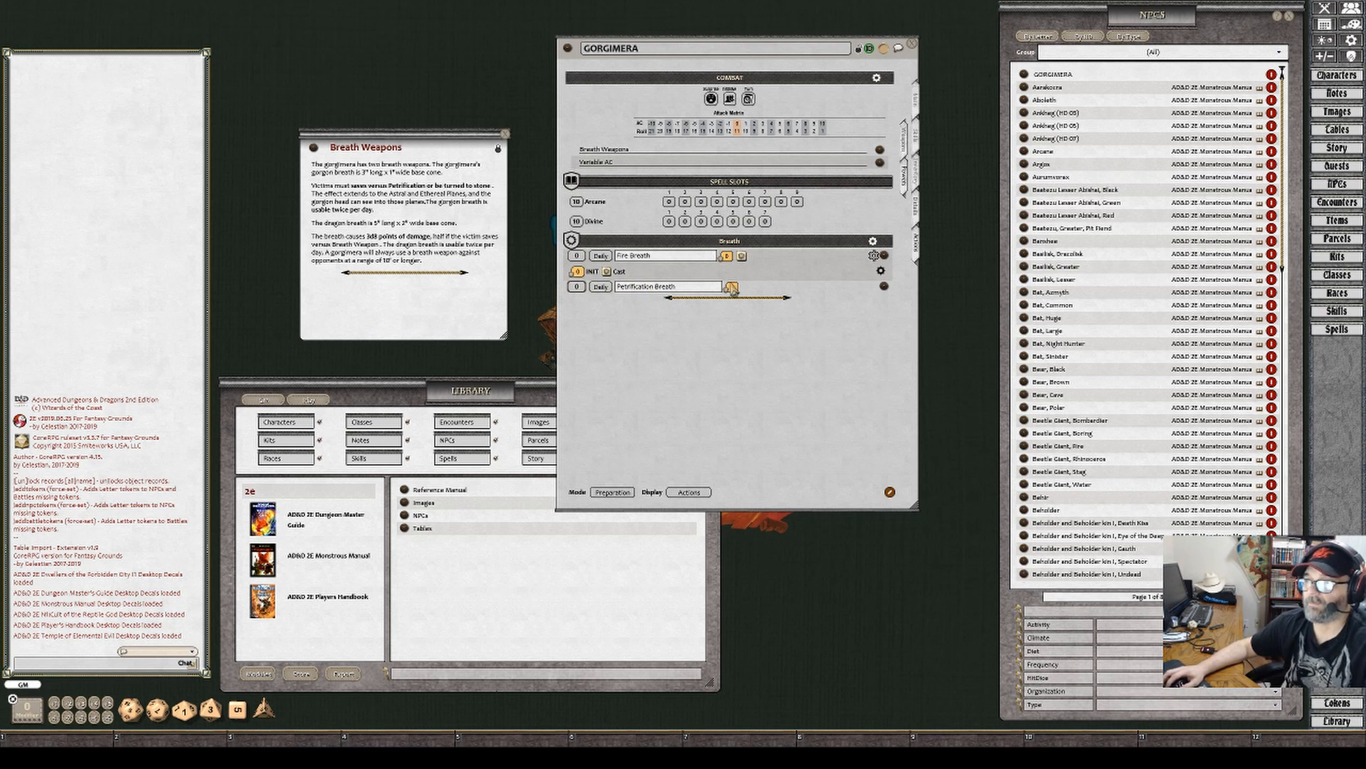
click(880, 272)
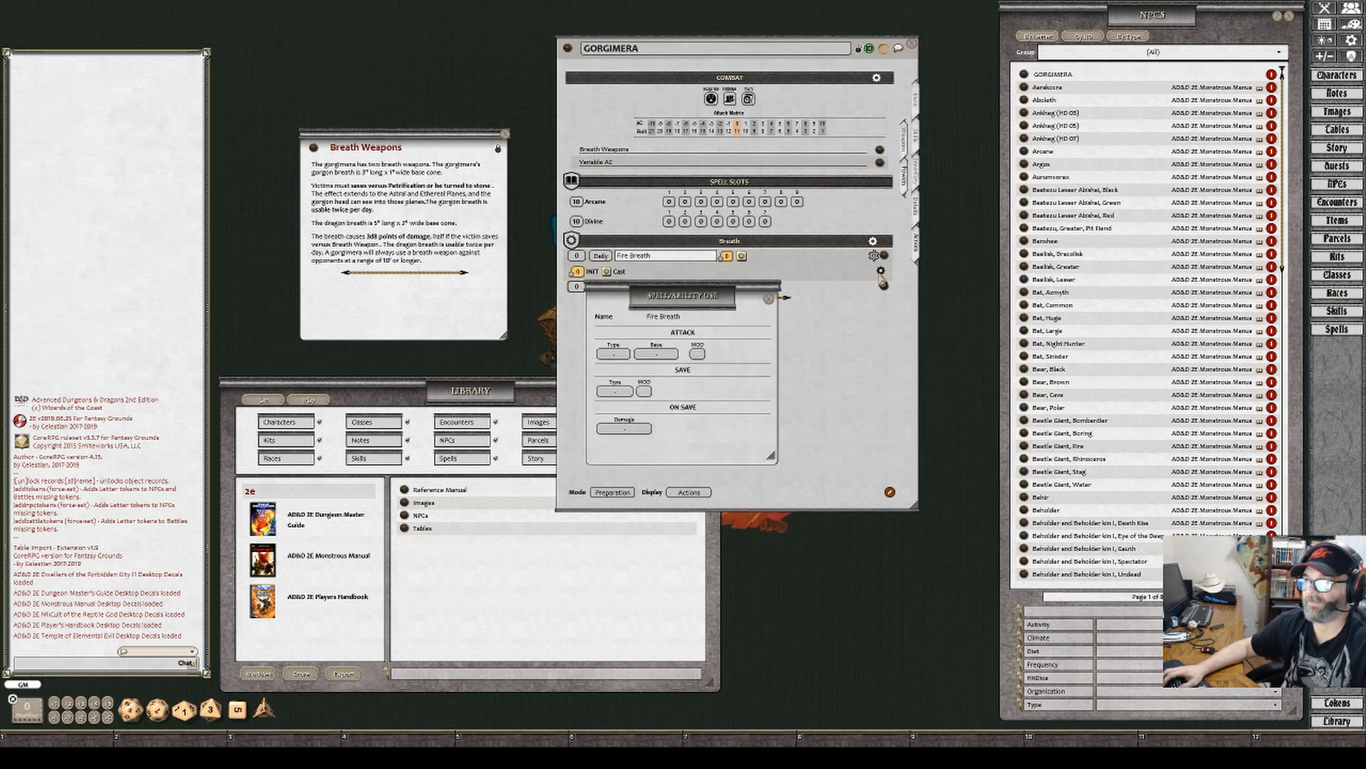
drag(693, 299, 877, 377)
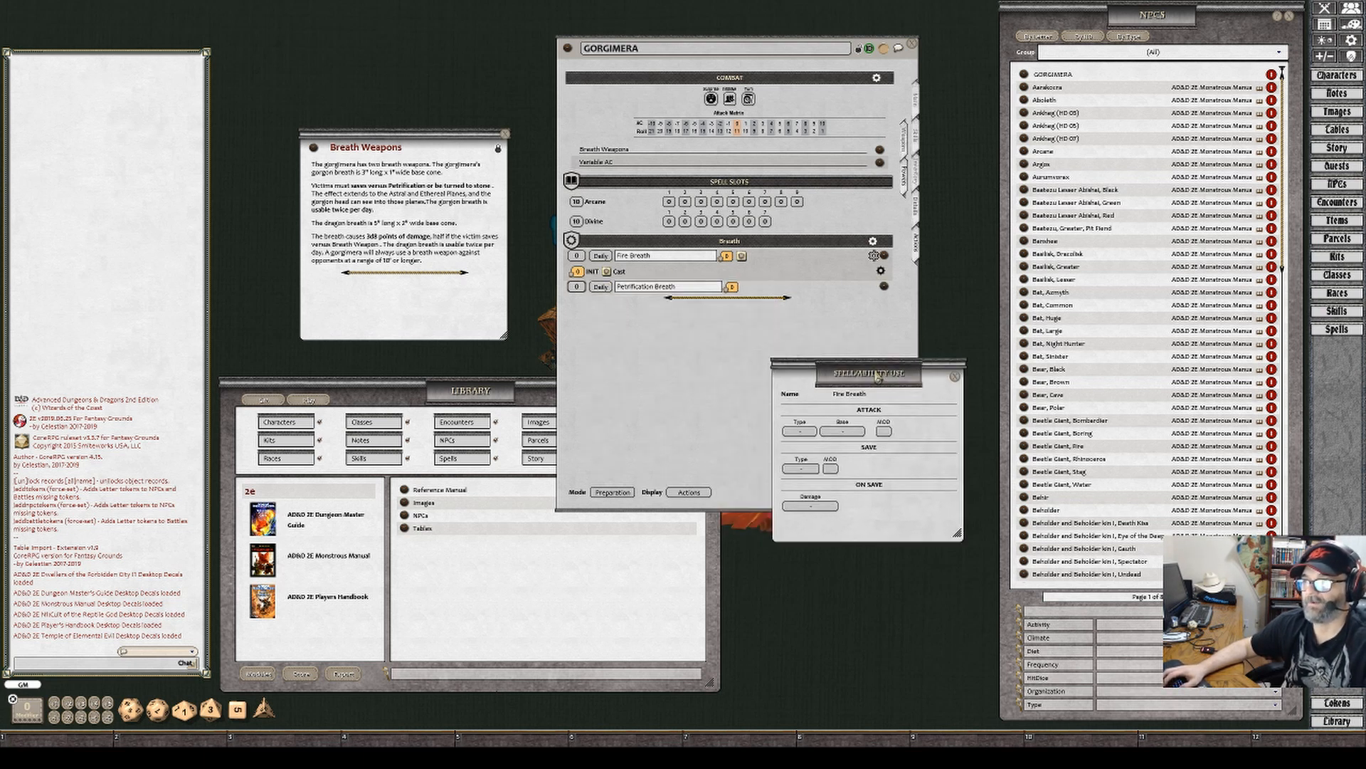
click(574, 257)
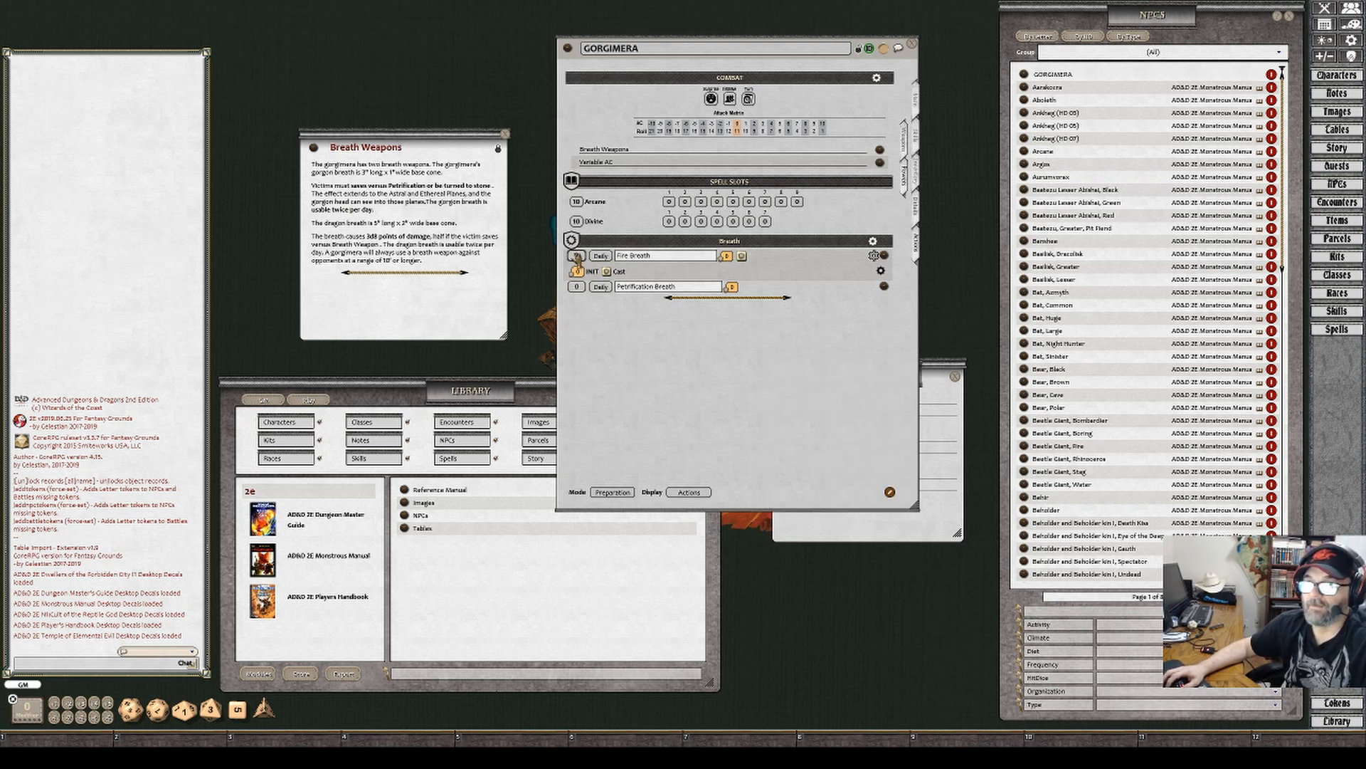
scroll(577, 287, up, 2)
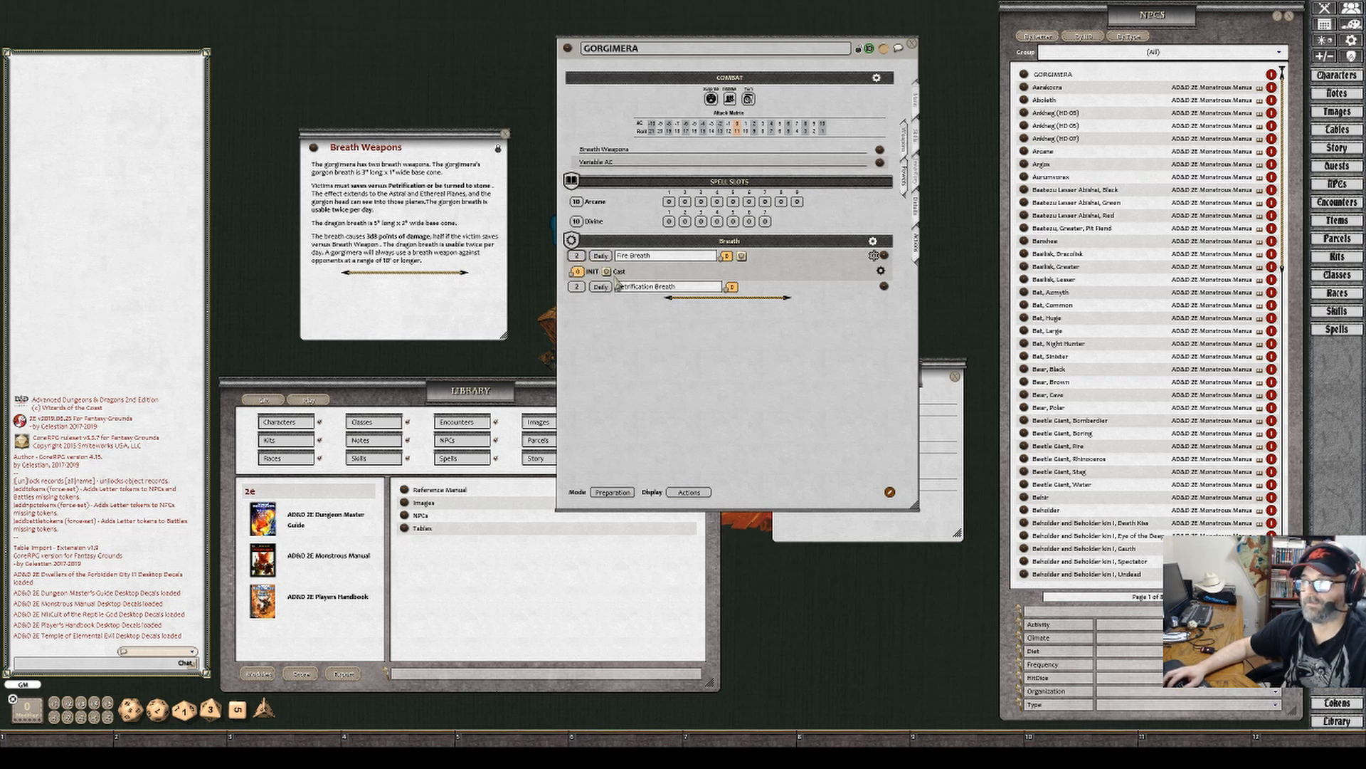
Set the save type of Fire Breath's cast action to Petrification and close its settings
click(880, 271)
drag(876, 382, 884, 339)
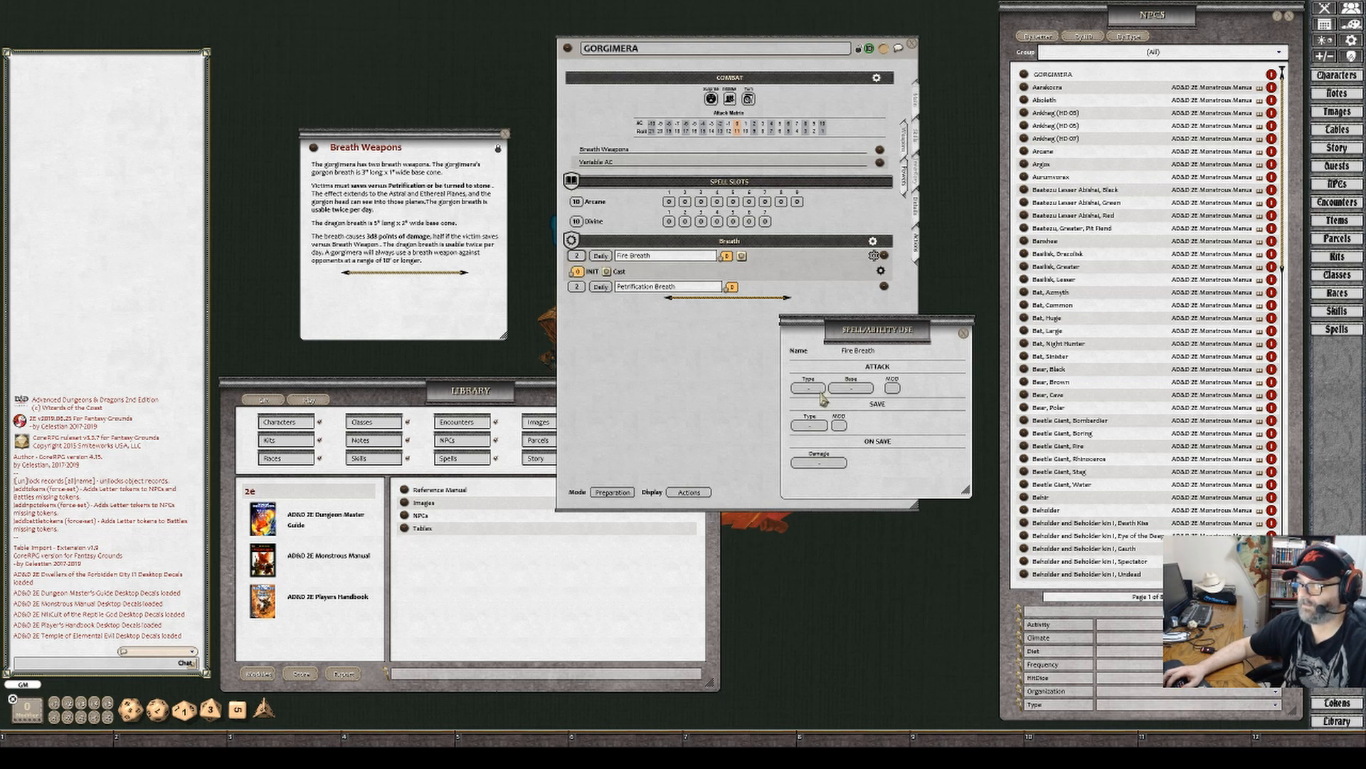
click(819, 425)
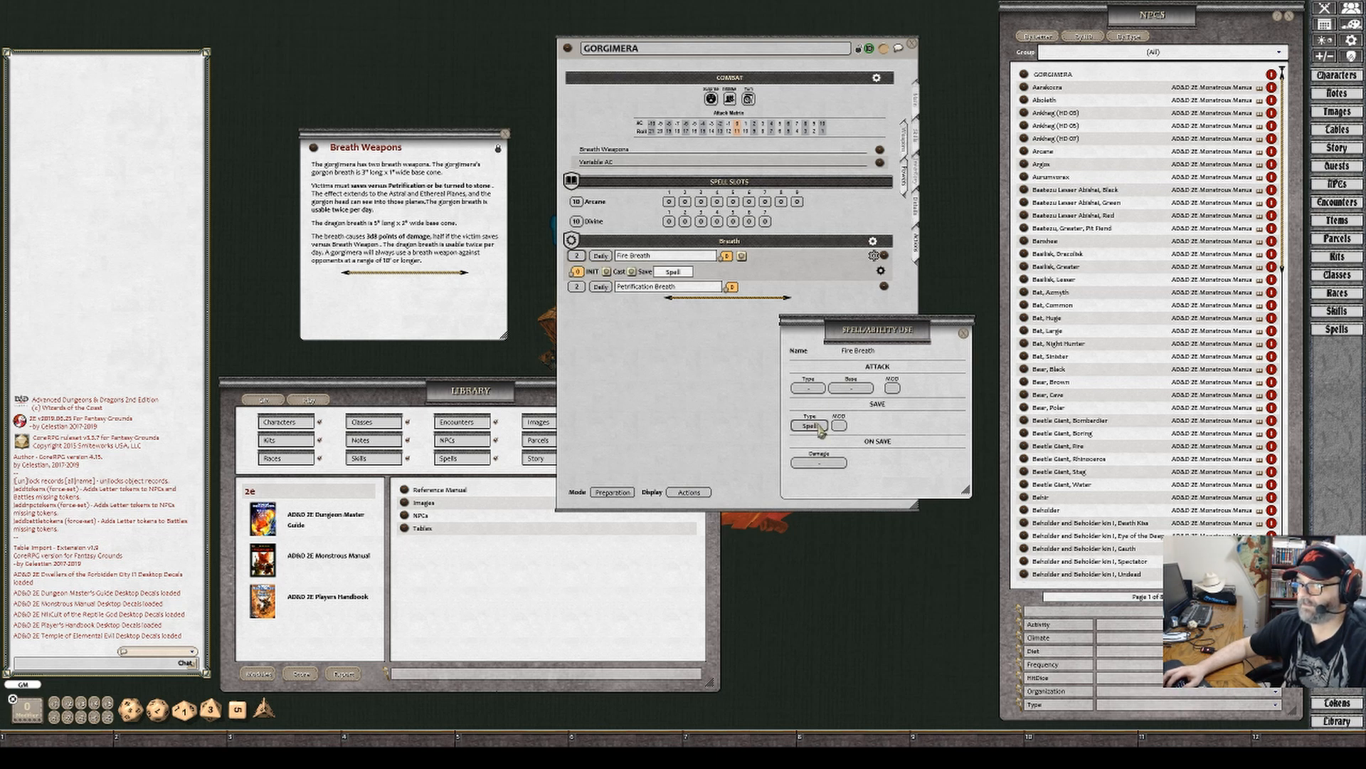
click(818, 426)
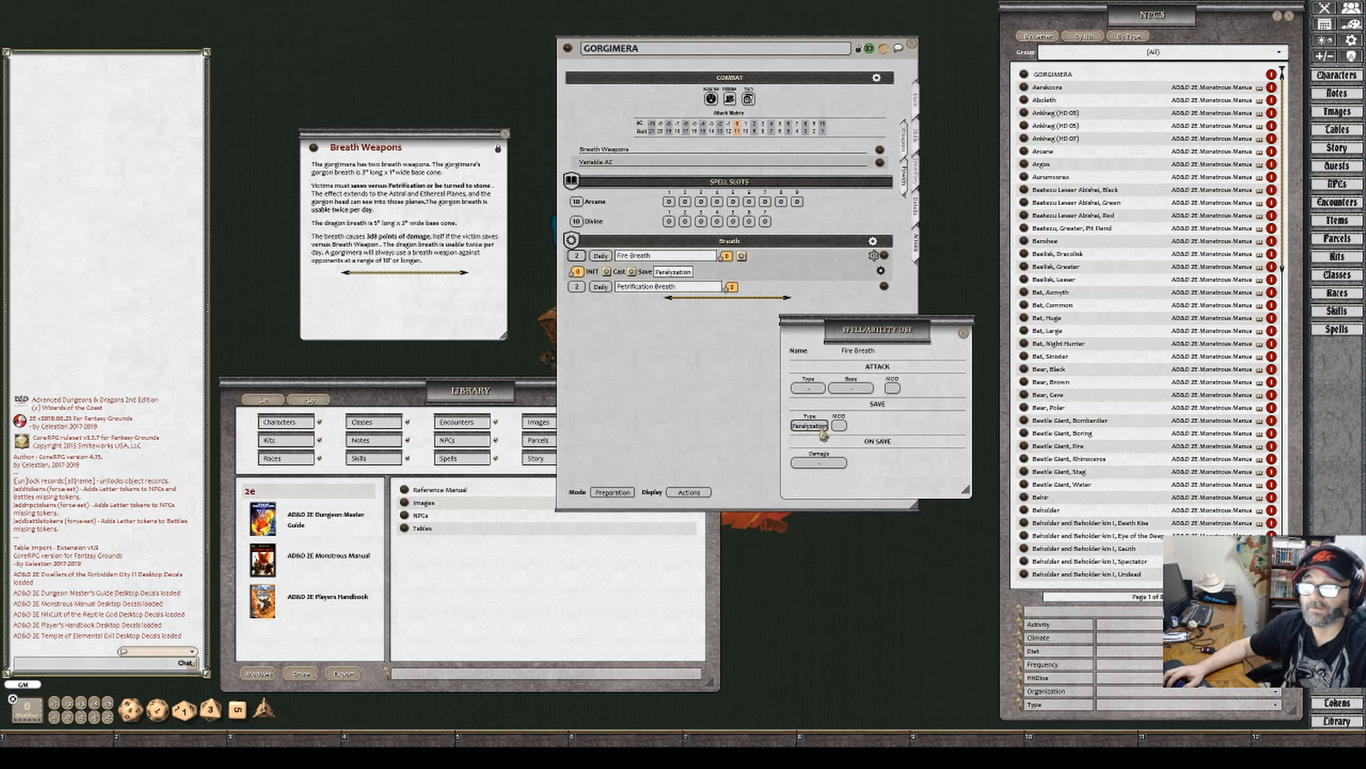
click(818, 426)
click(818, 425)
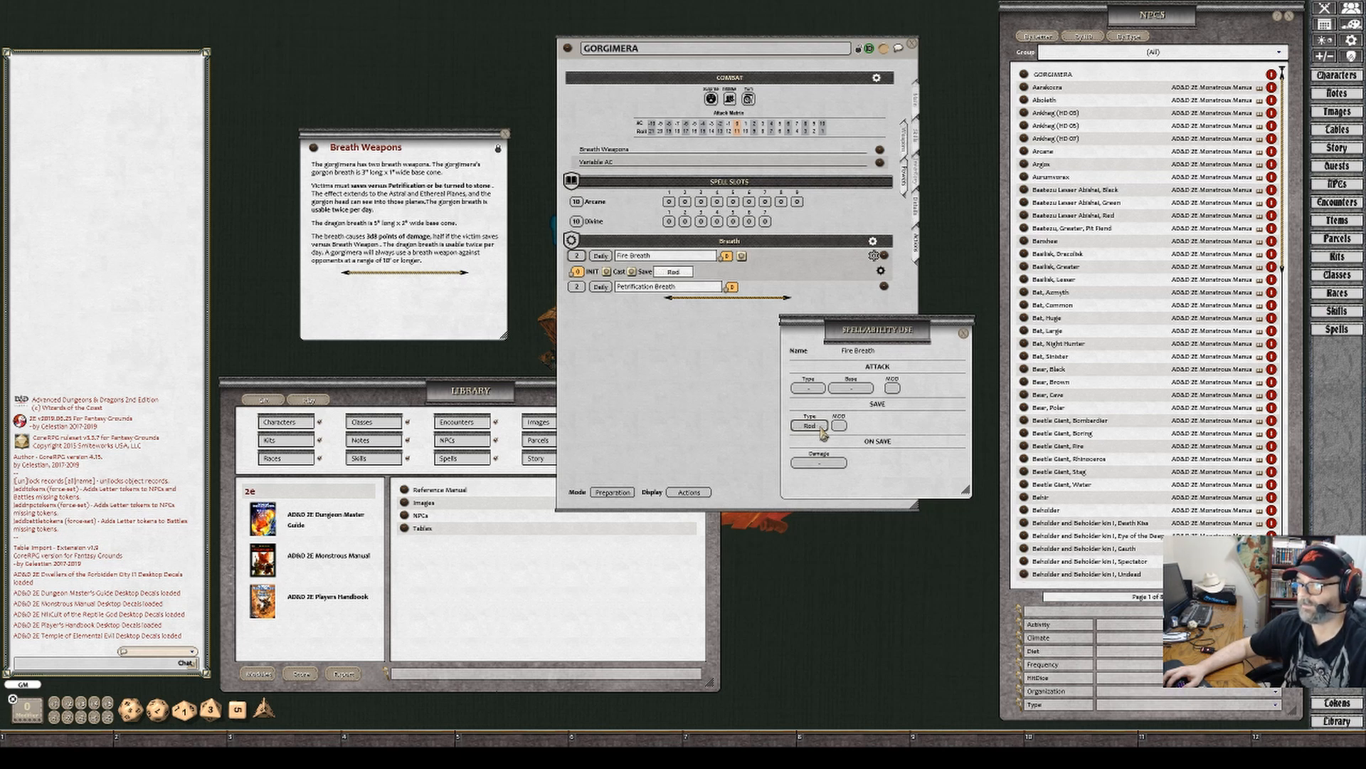
click(820, 427)
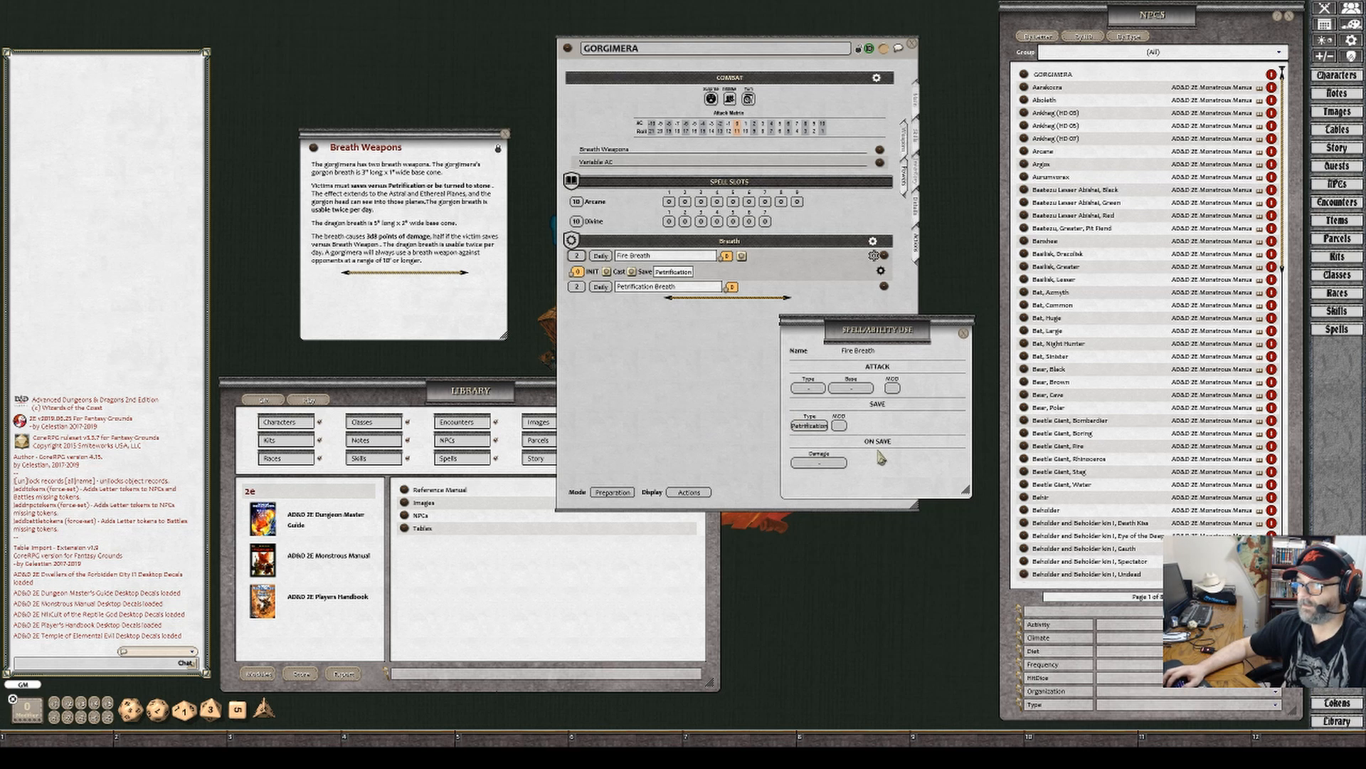
click(965, 334)
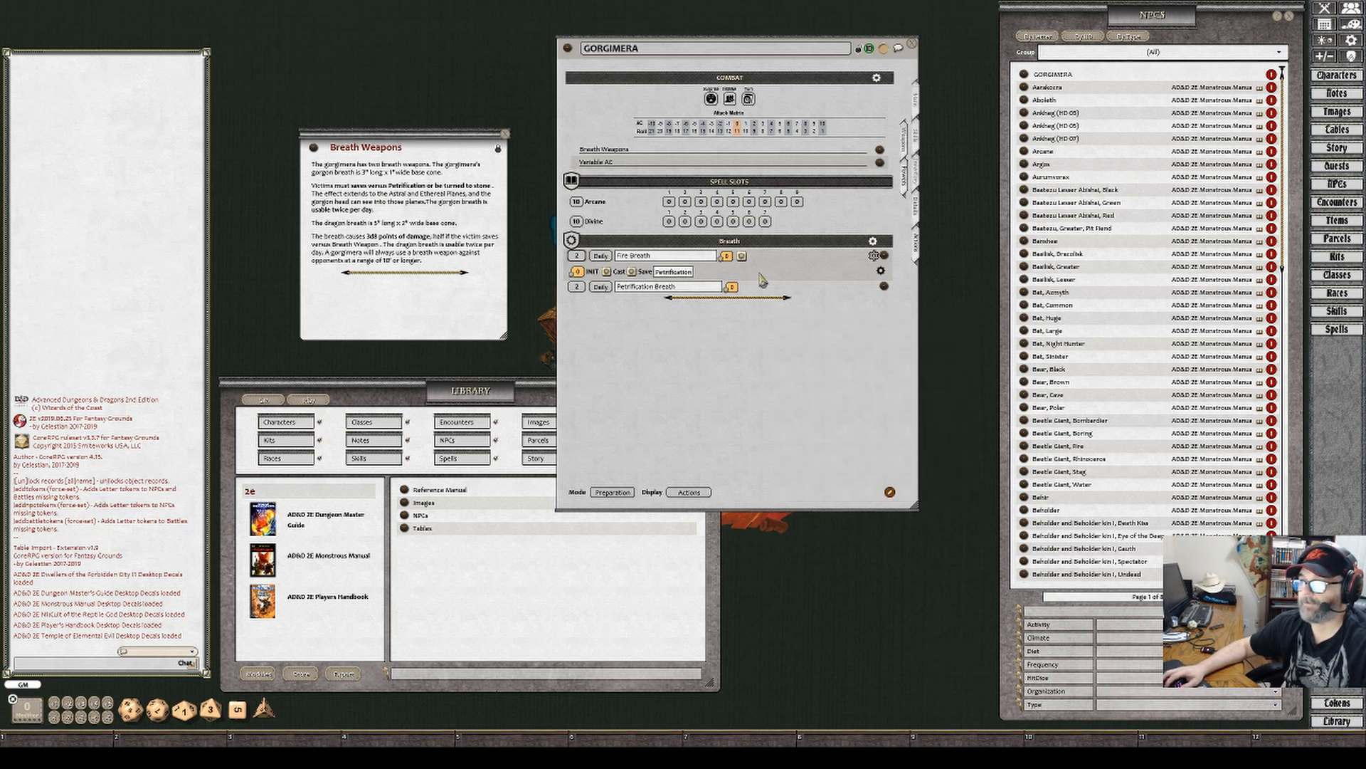
Add an effect action to the Fire Breath power
right_click(759, 268)
click(800, 268)
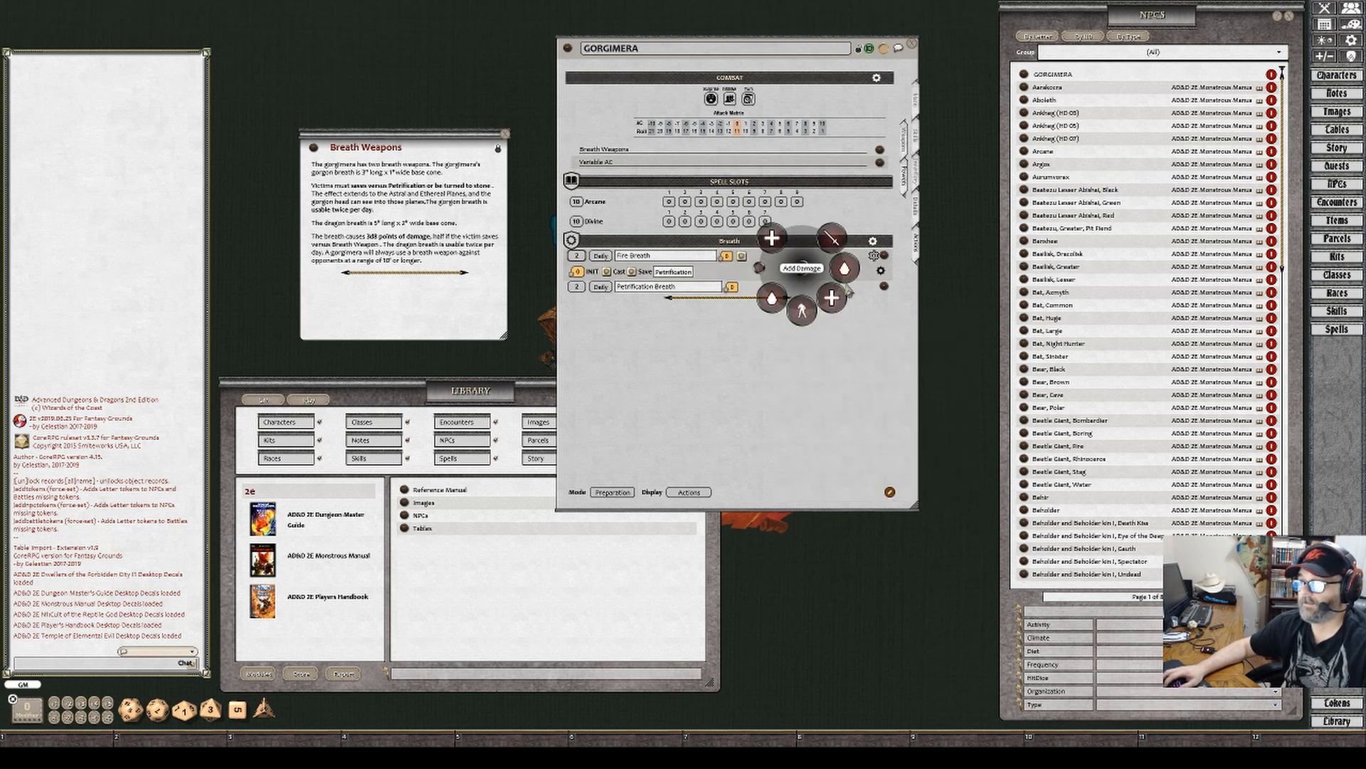
click(815, 314)
Set the description of Fire Breath's effect action to "Petrified" and close its settings
click(881, 286)
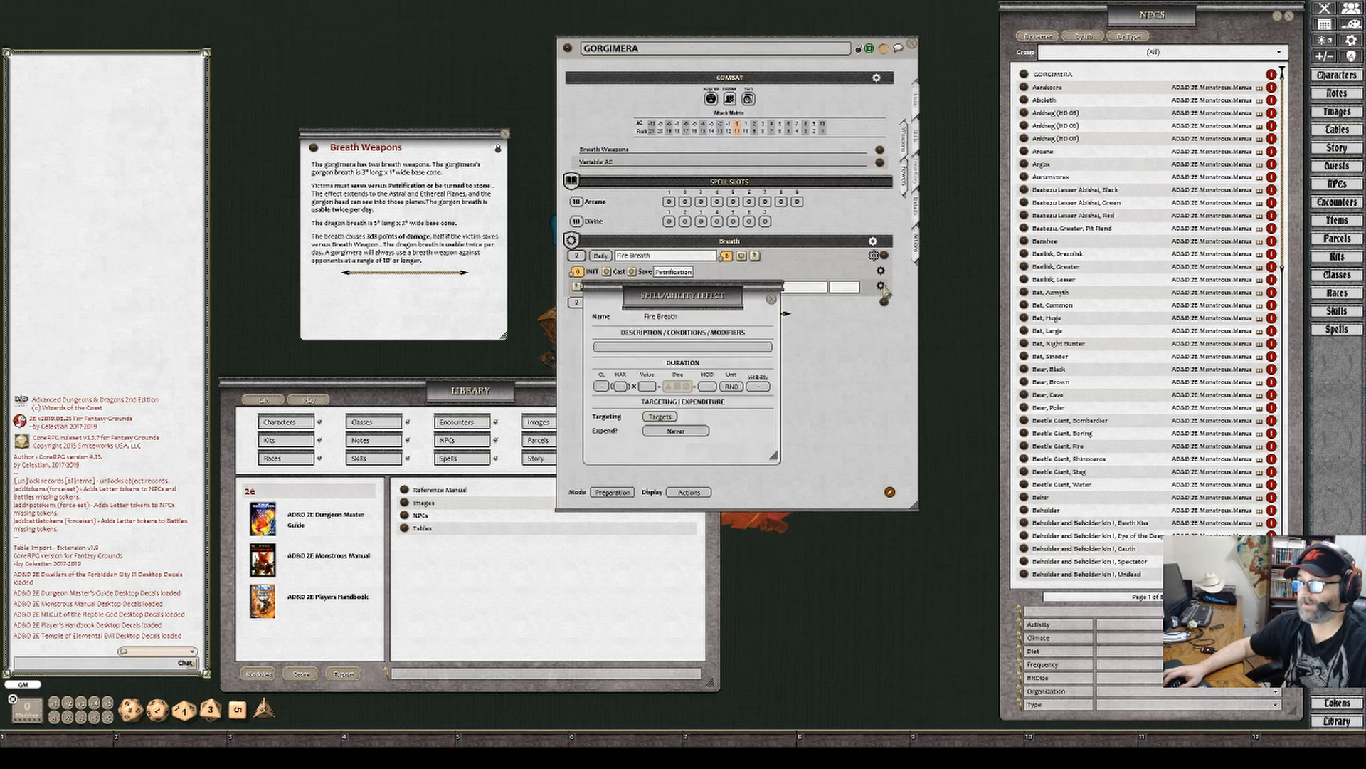
drag(690, 299, 843, 375)
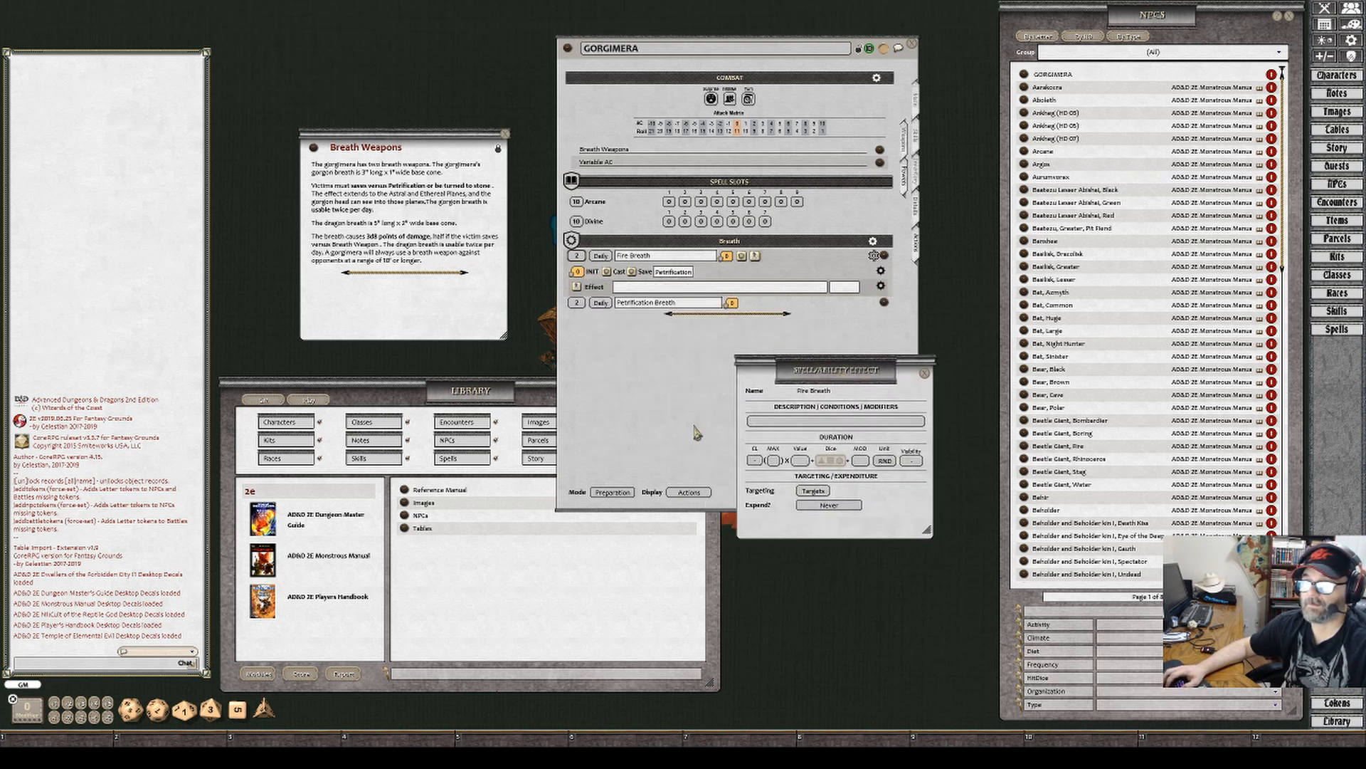
click(800, 426)
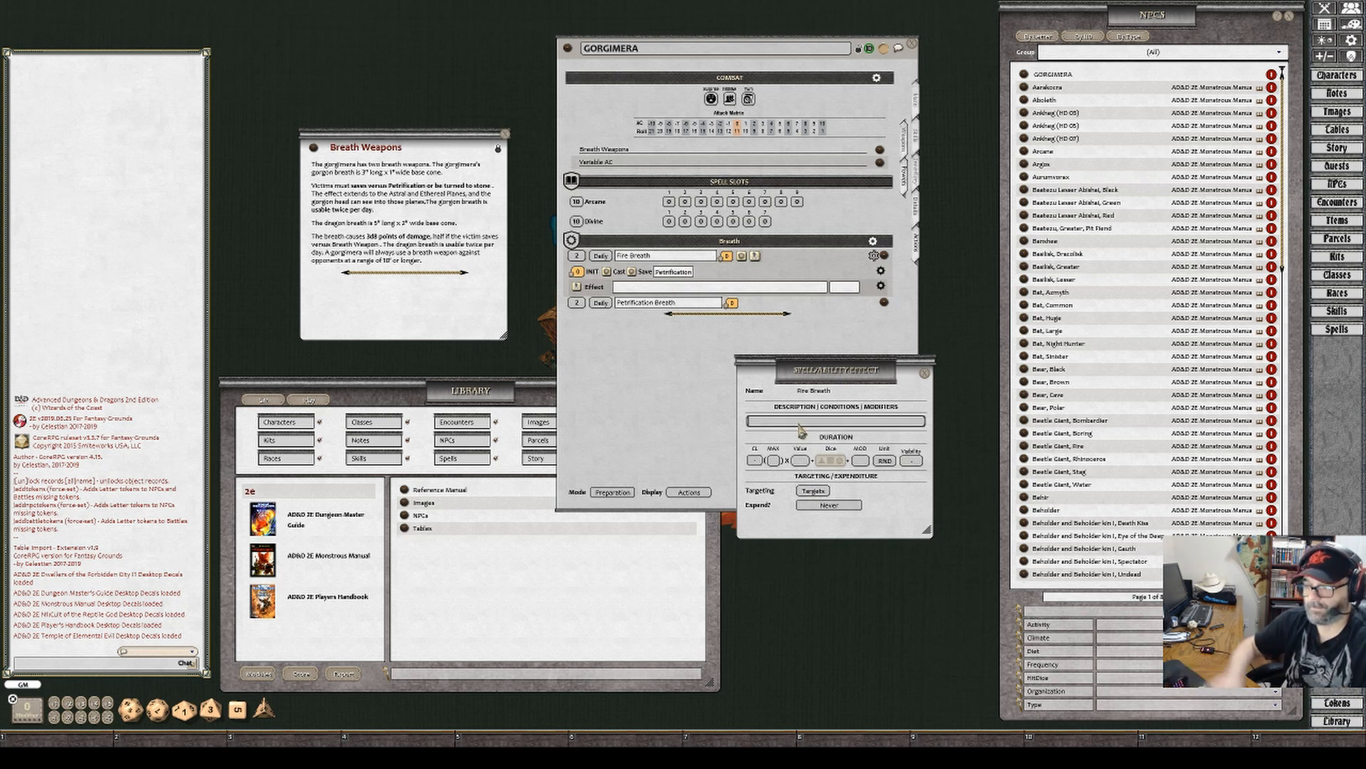
text(PEtrified)
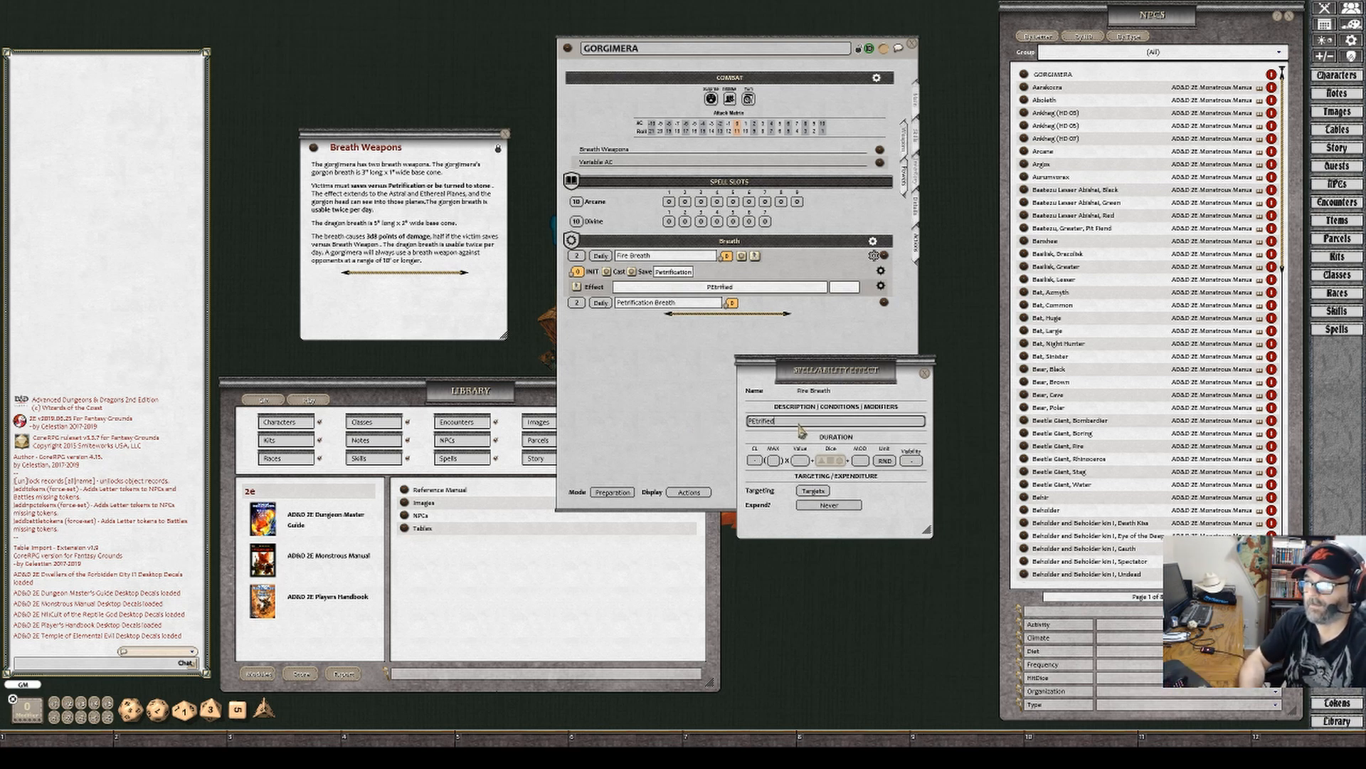
key(Left)
key(Left)
key(Left)
key(Left)
key(Left)
key(Left)
key(Left)
key(BackSpace)
text(e)
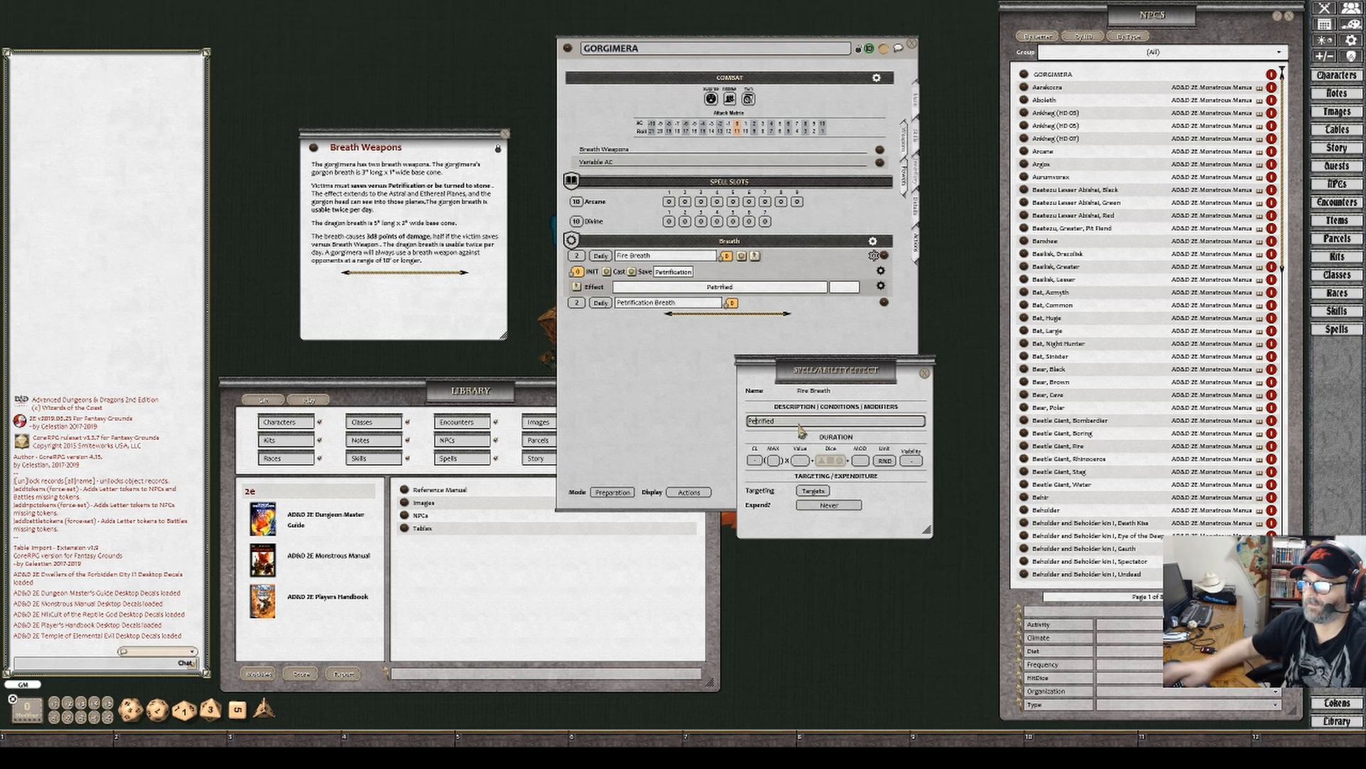
click(929, 375)
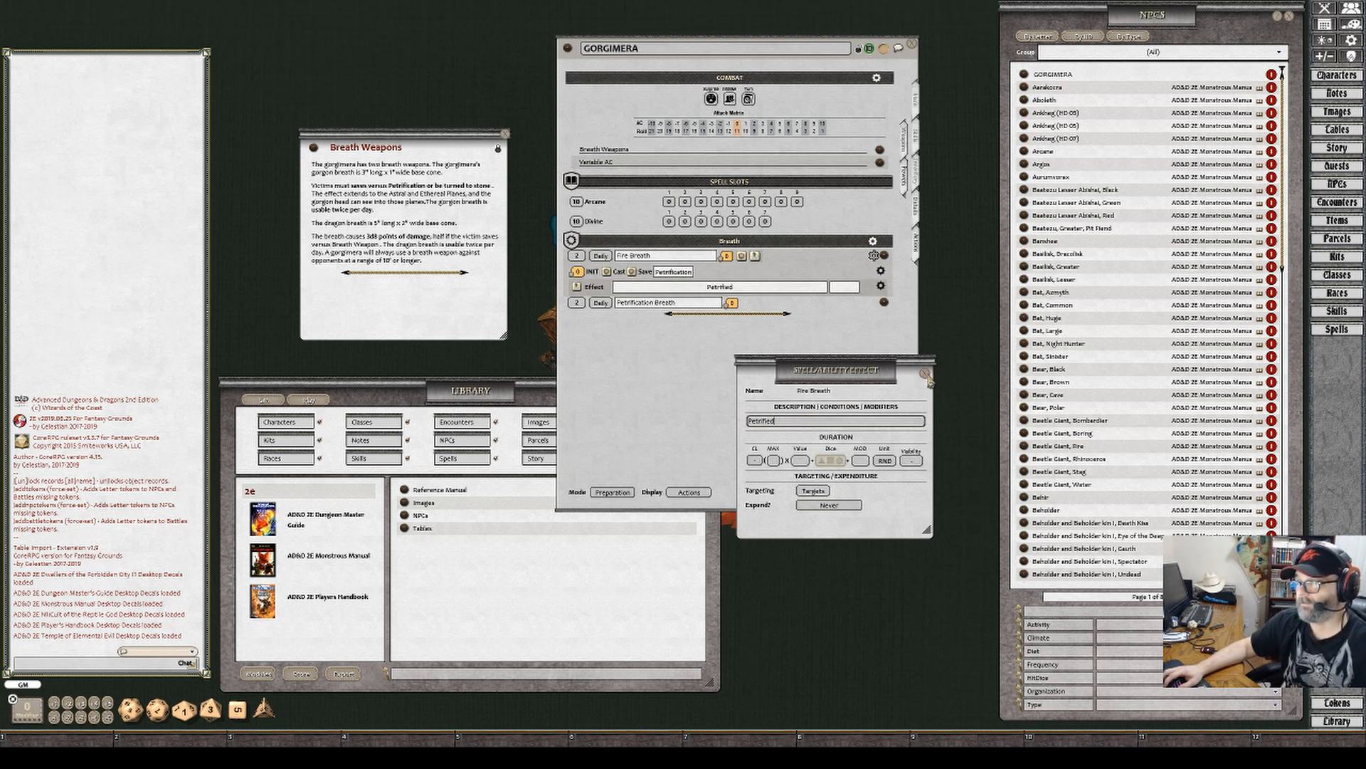
click(925, 373)
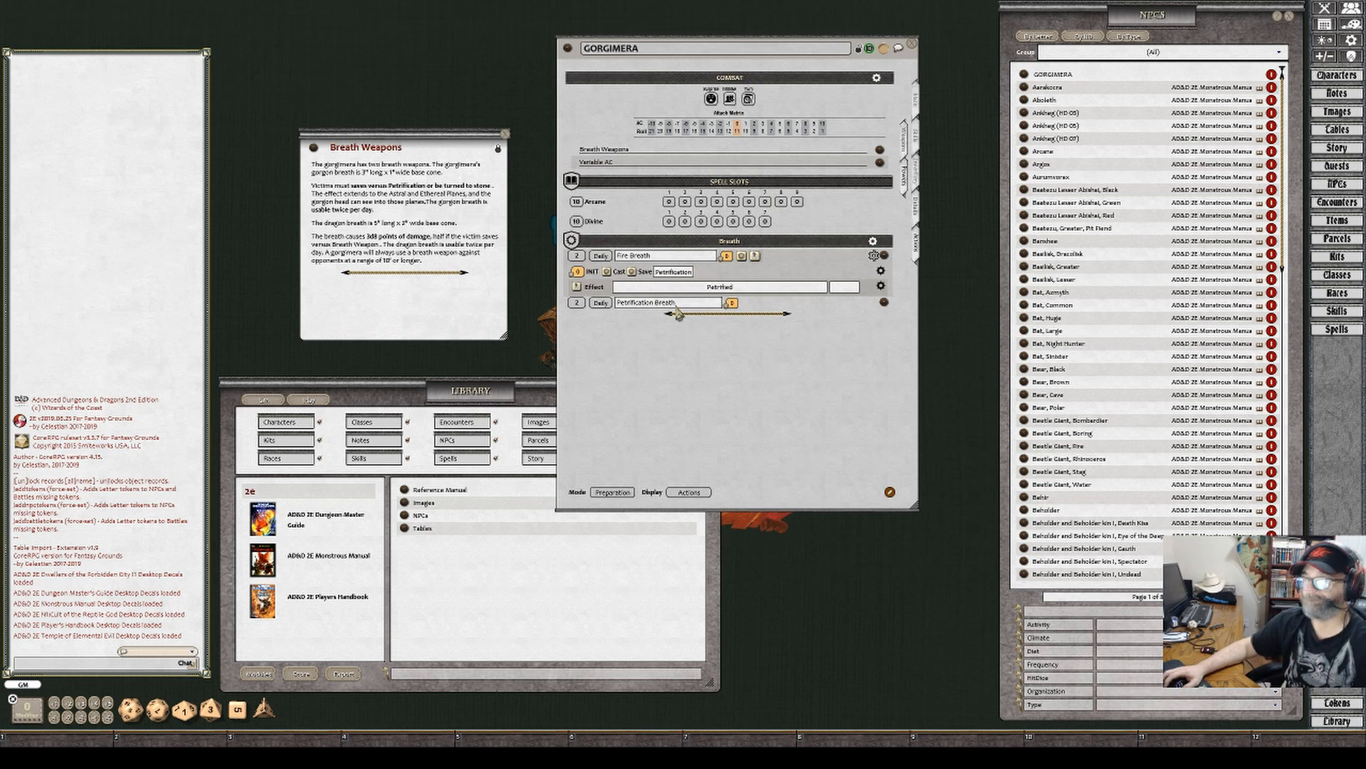
Swap the two power names: rename the power with the Petrified effect "Petrification Breath" and the other one "Fire Breath"
double_click(667, 258)
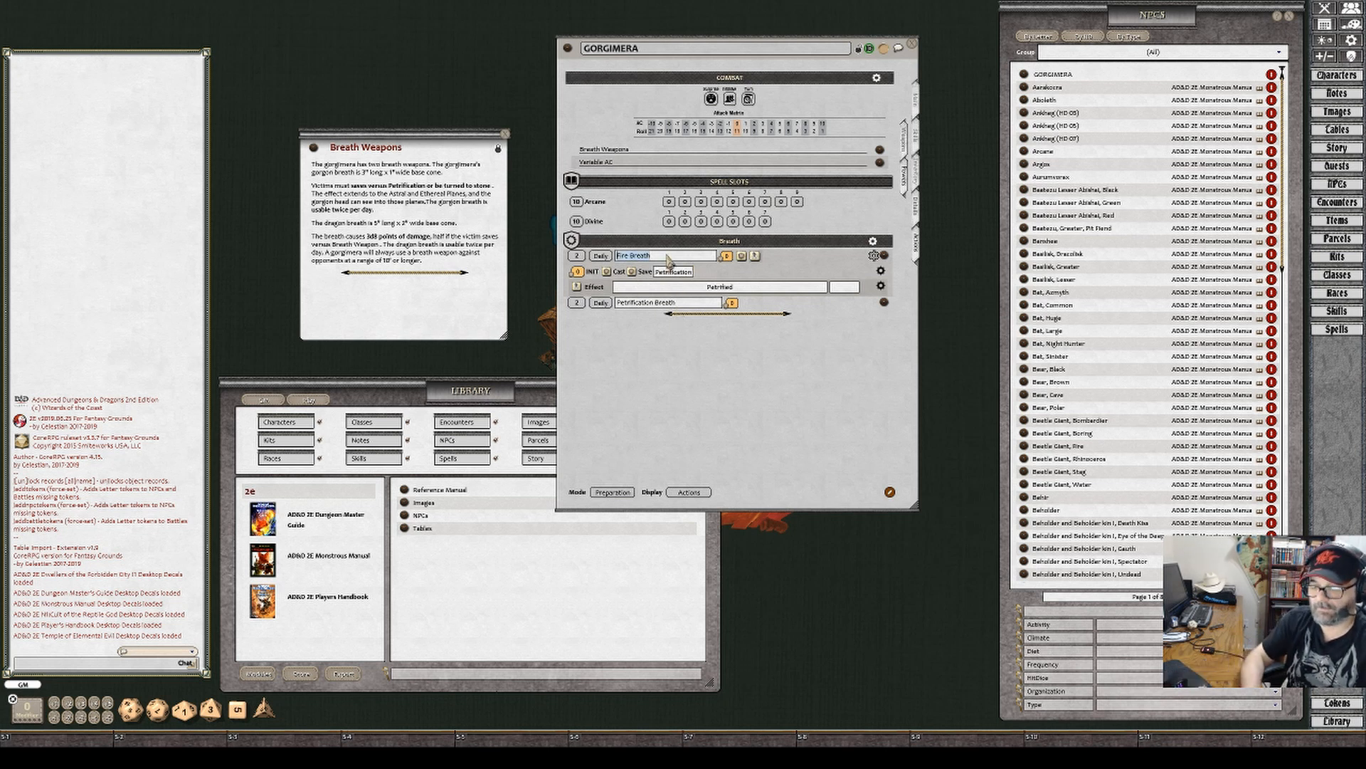
text(Petrificat)
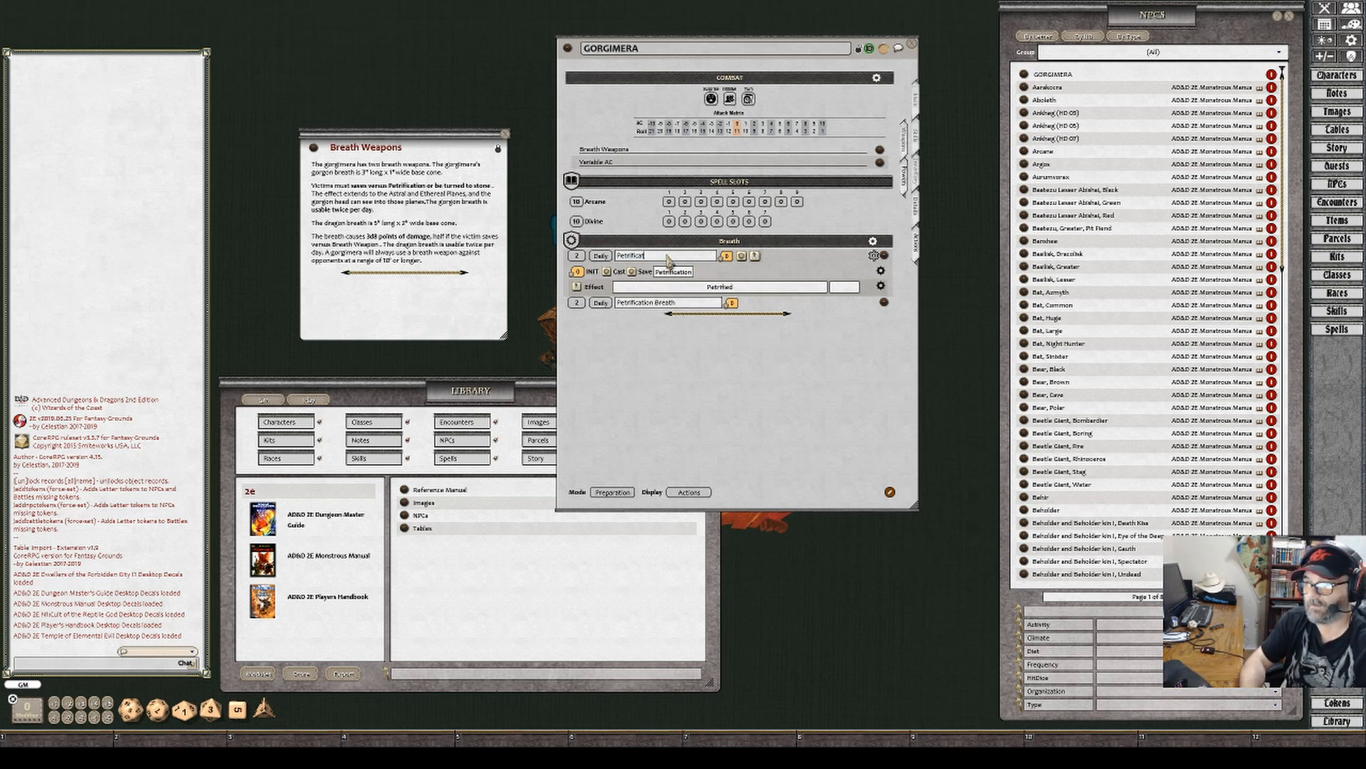
text(ion Breath)
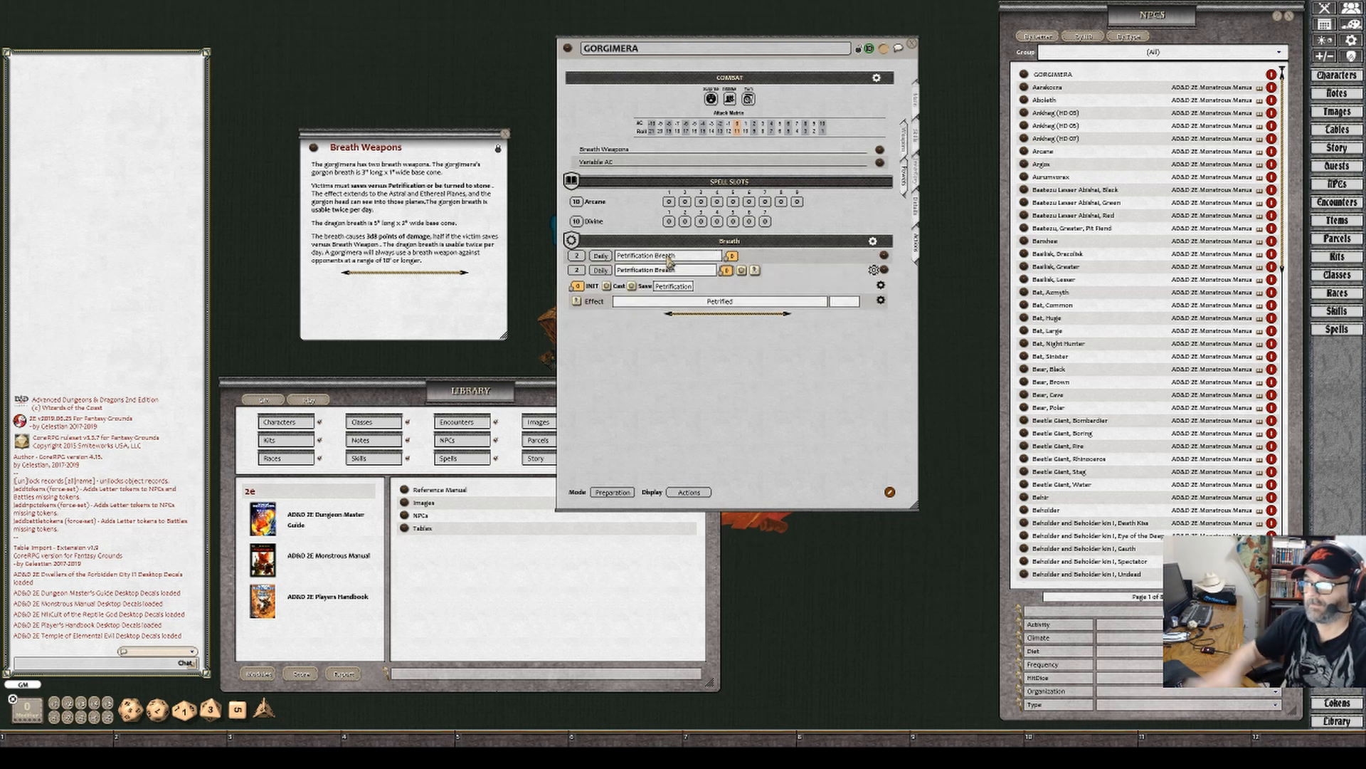
key(ctrl+a)
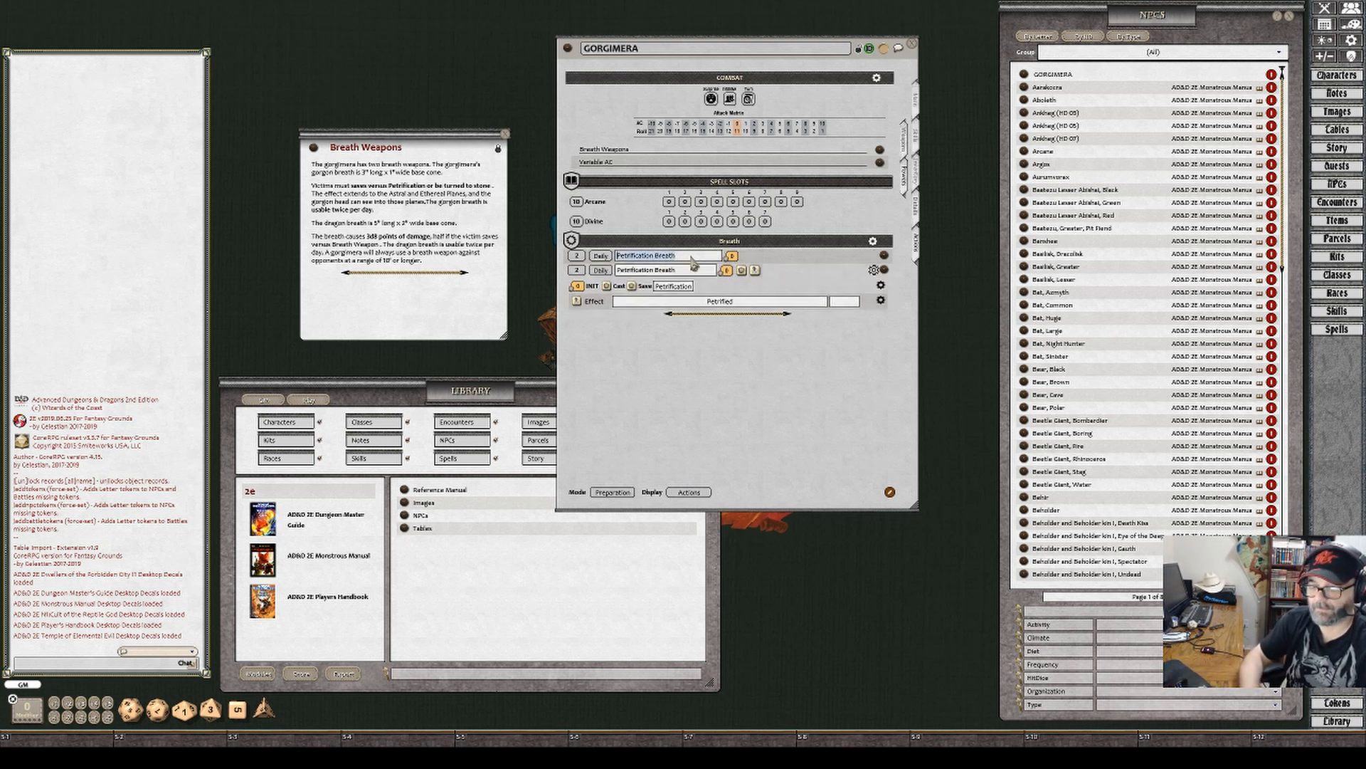
text(Fire Brea)
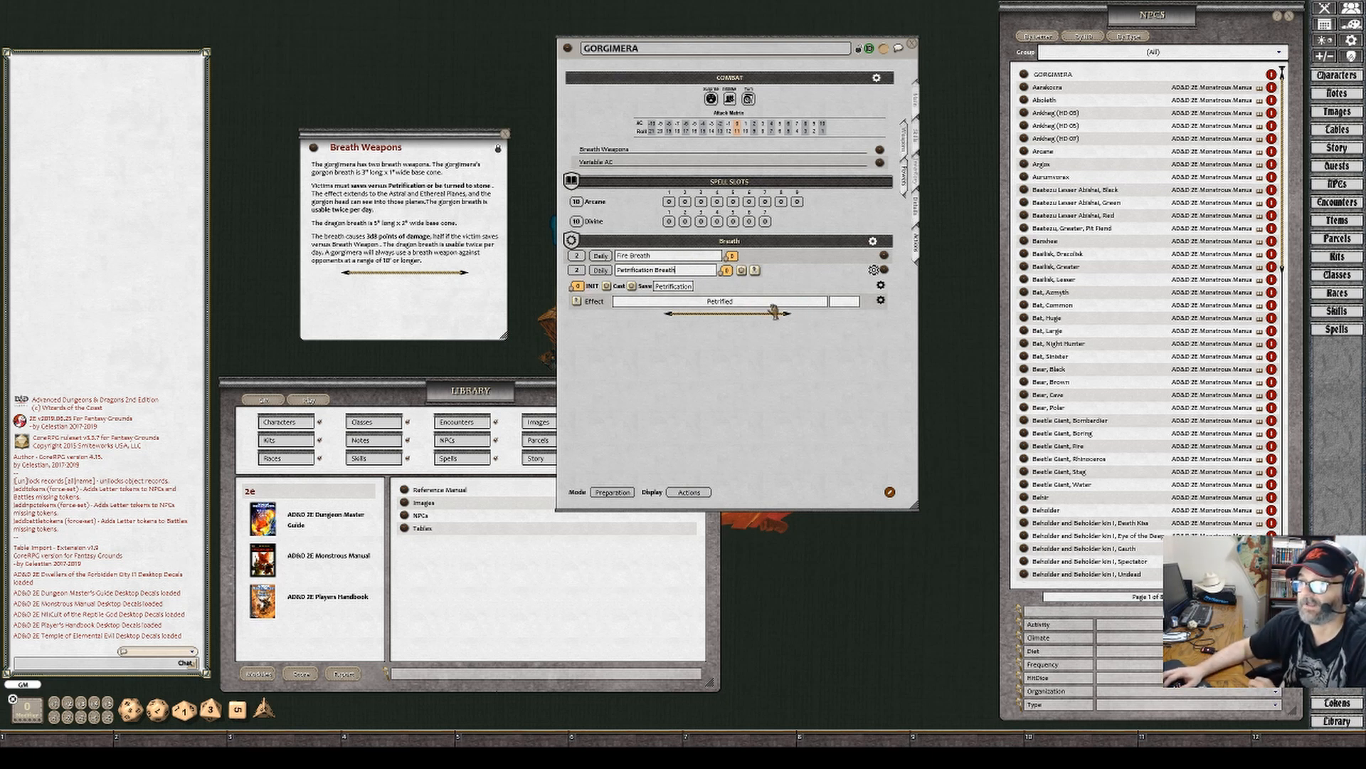
click(678, 256)
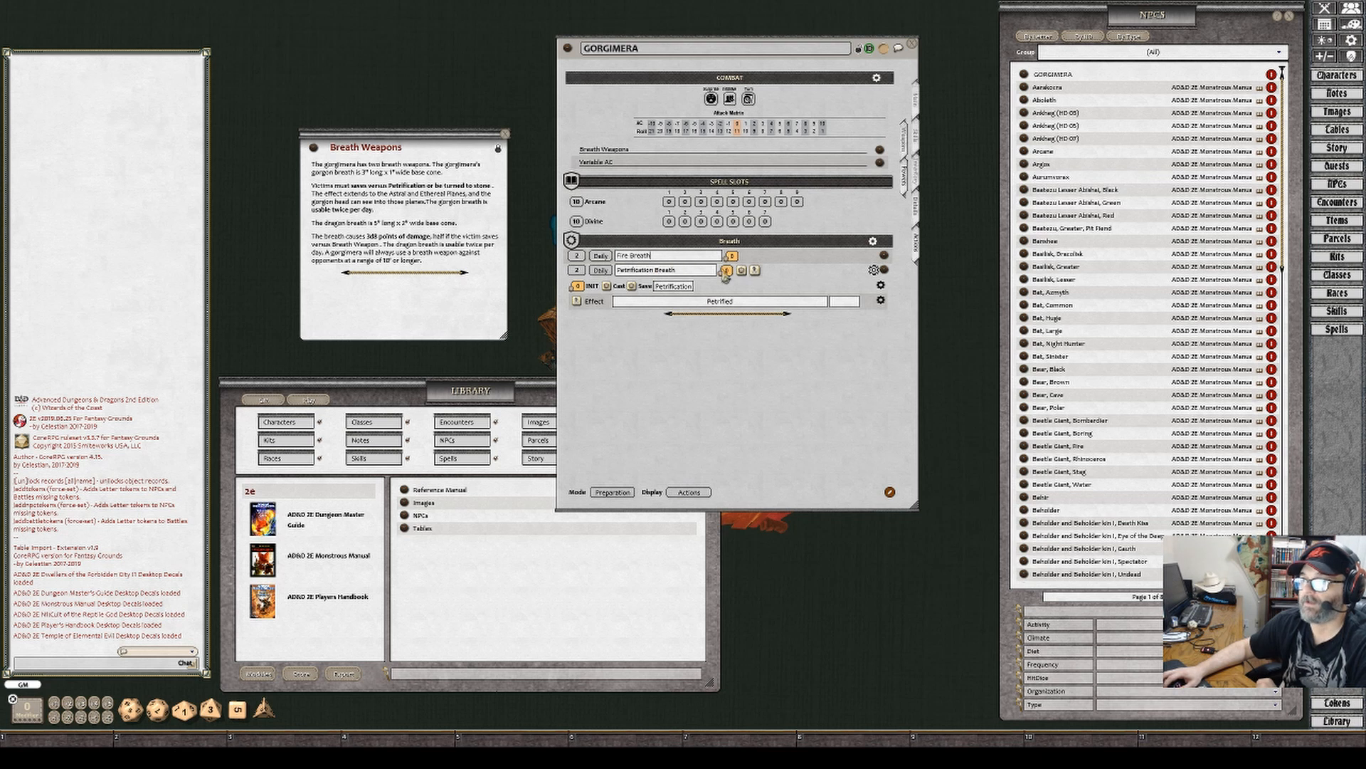
Add a cast action to Fire Breath with a Breath save and damage set to Half on Success
right_click(776, 254)
click(818, 254)
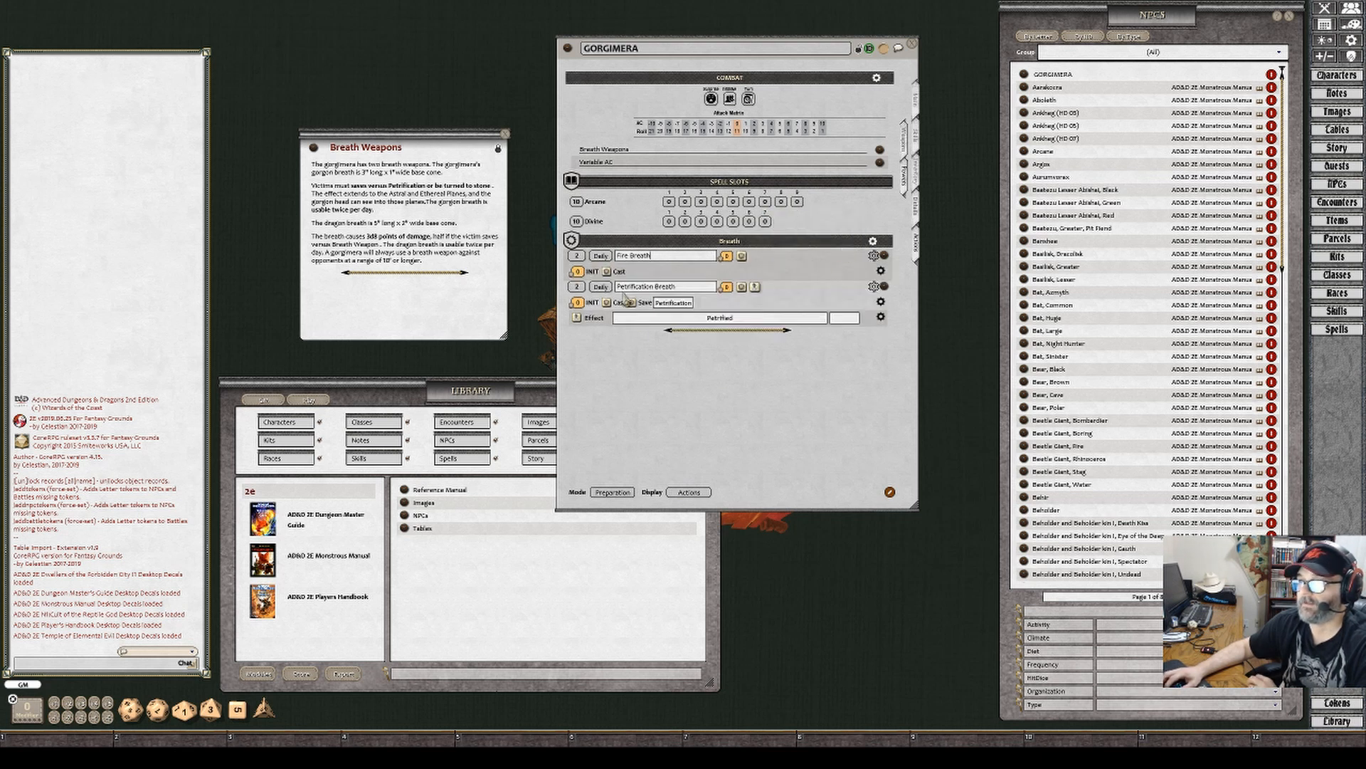
click(881, 271)
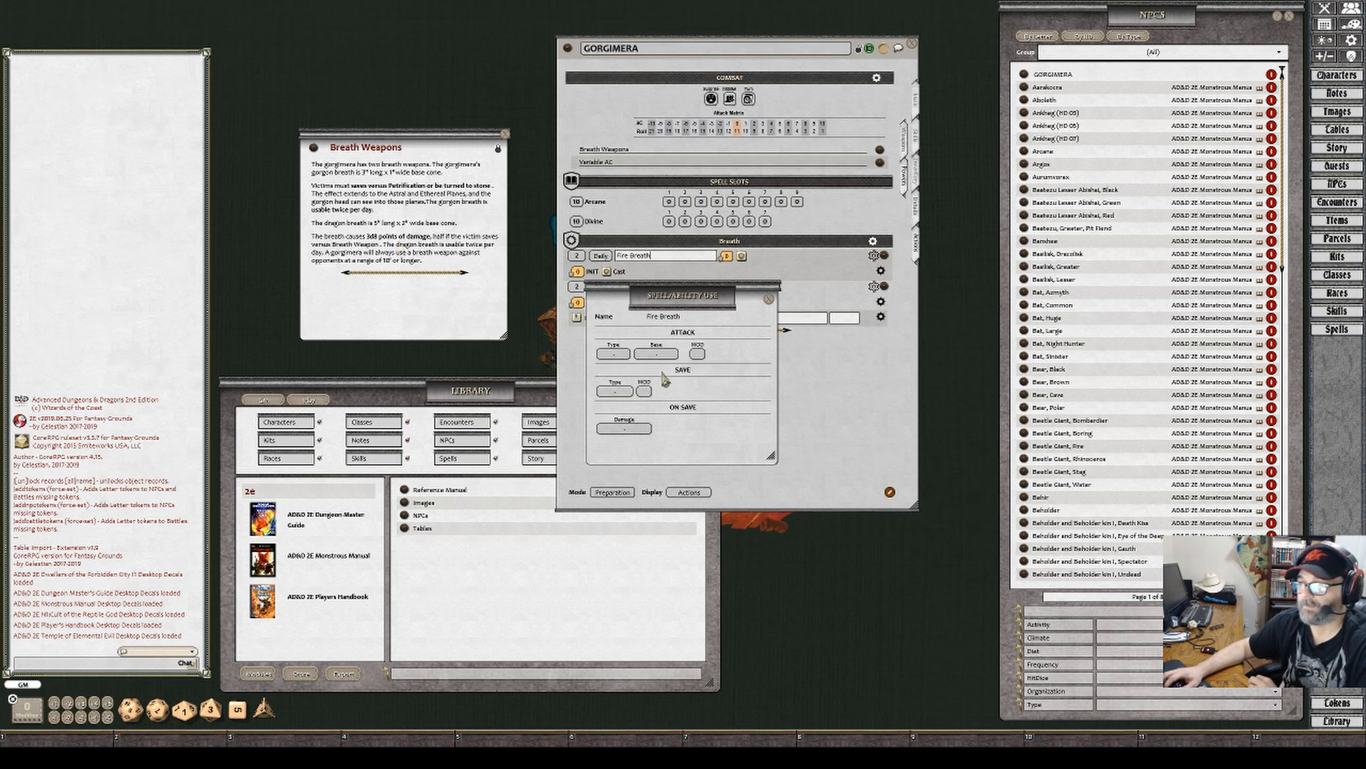
click(615, 391)
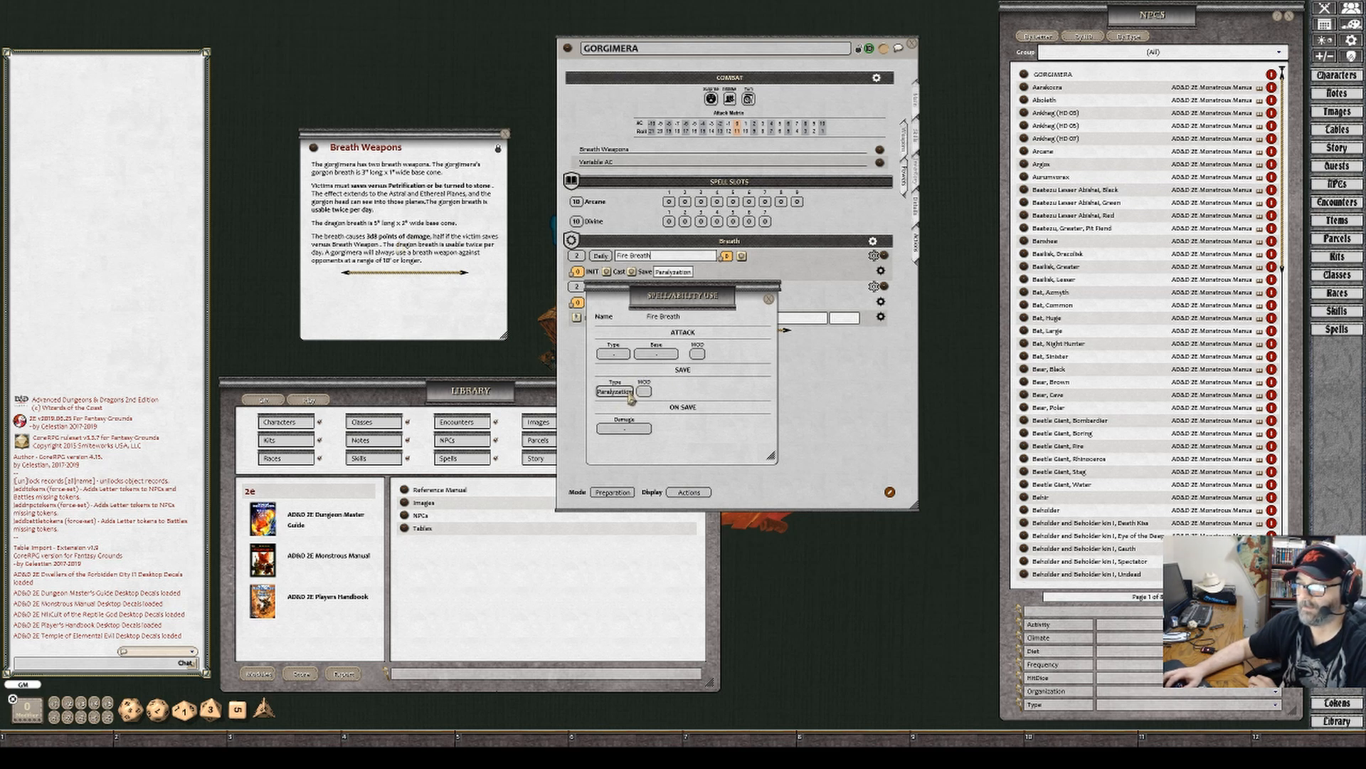
click(629, 394)
click(629, 393)
click(629, 393)
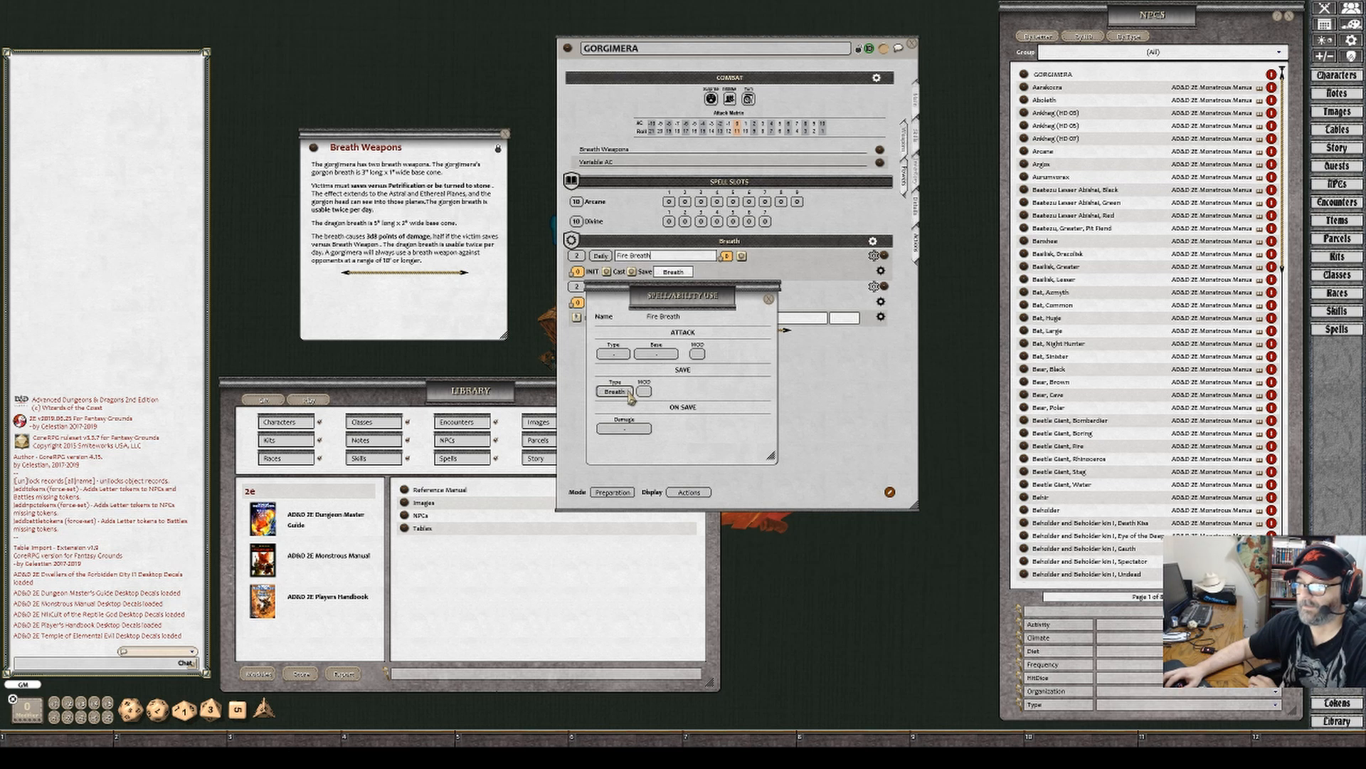
click(624, 429)
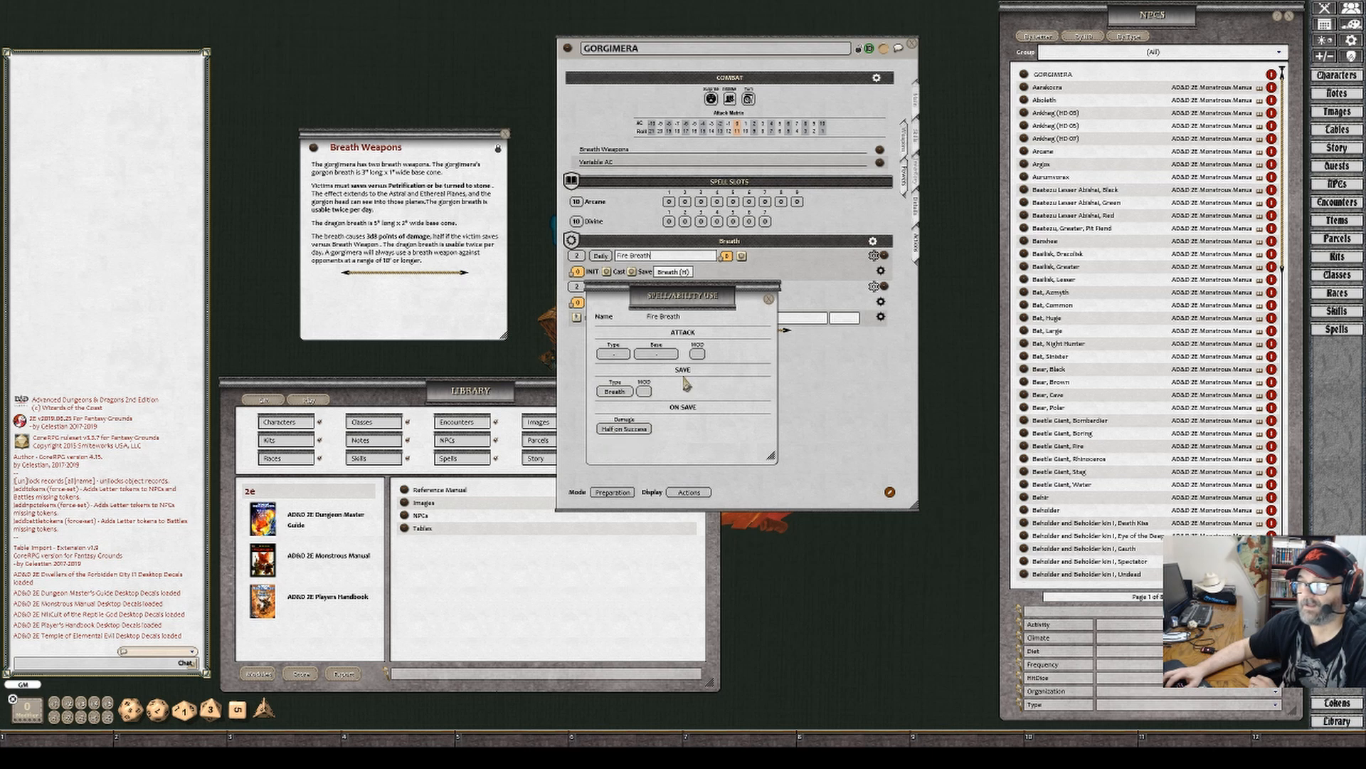
click(769, 299)
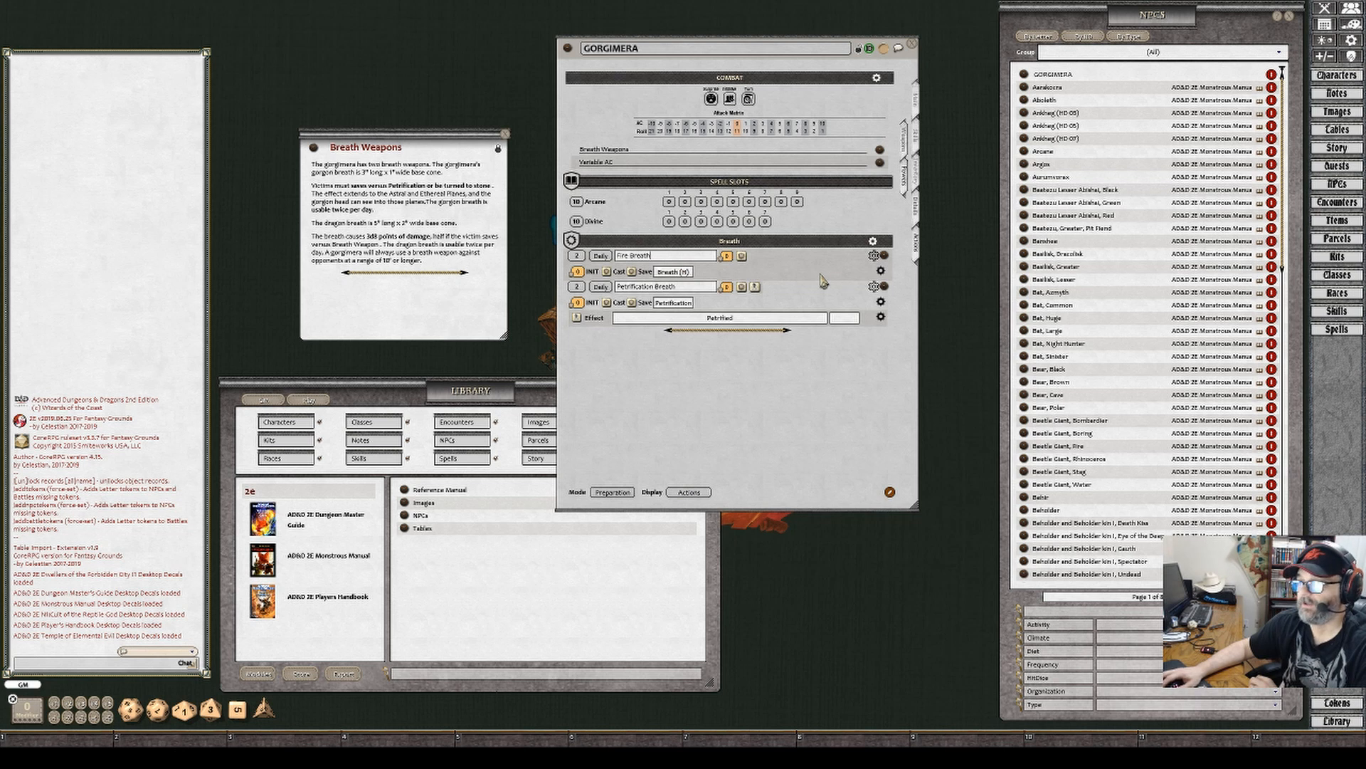
Add a damage action to Fire Breath that deals 3d8 damage of type "fire", and close its settings
right_click(777, 268)
click(812, 274)
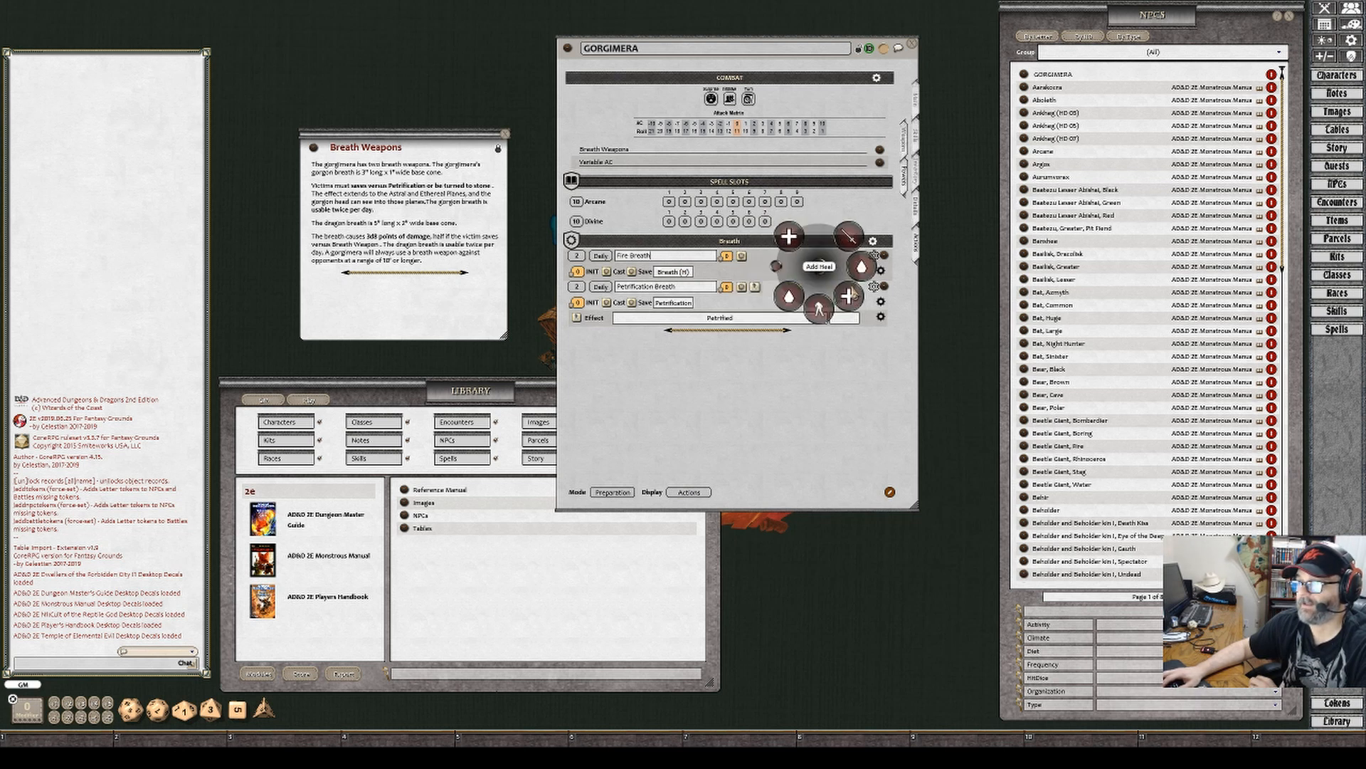
click(861, 268)
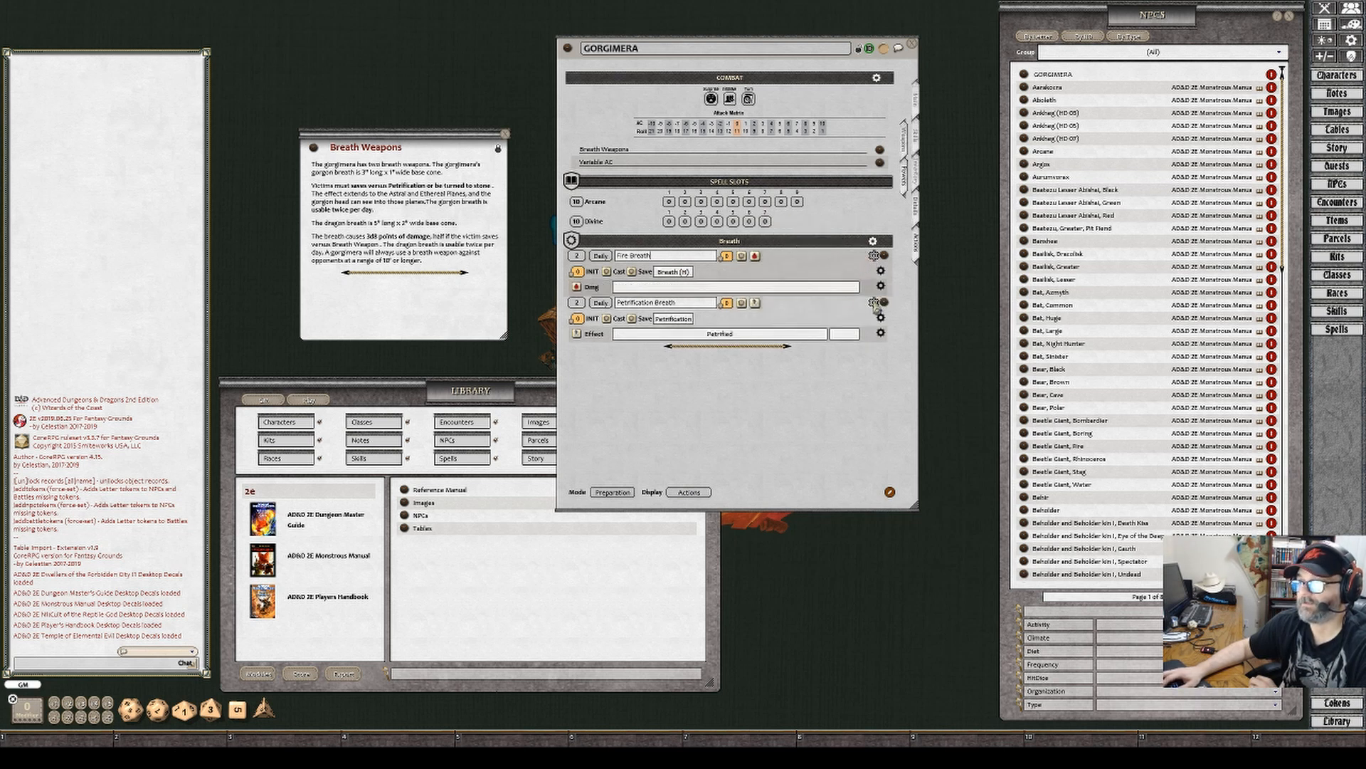
click(881, 286)
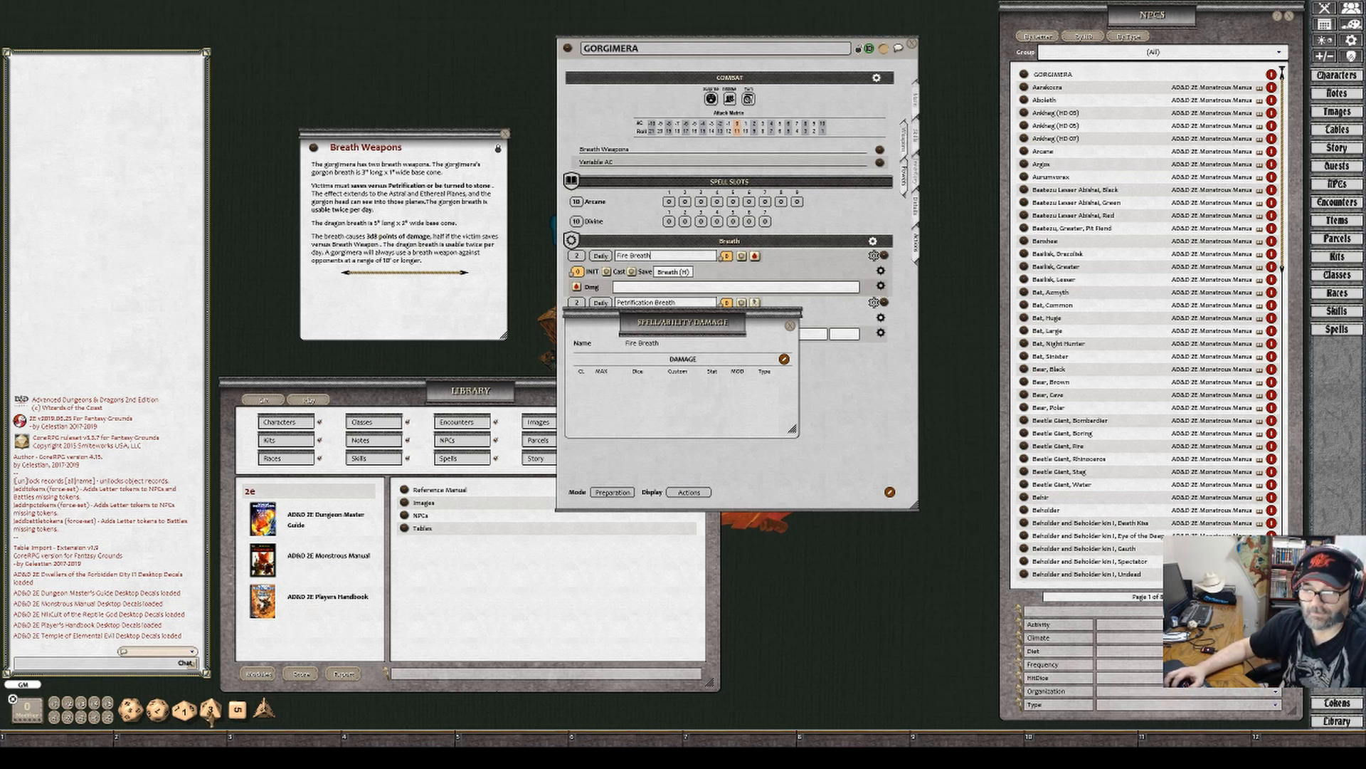
drag(210, 709, 676, 377)
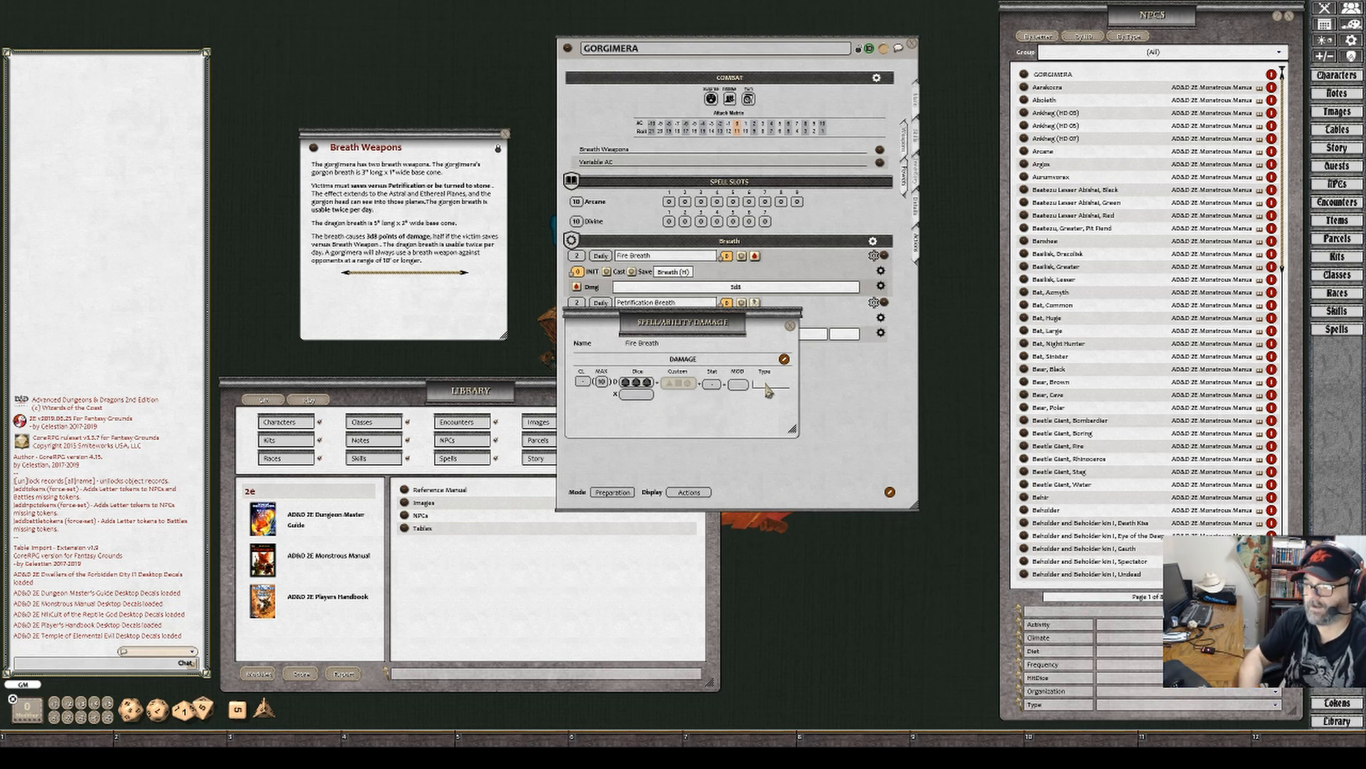
click(768, 388)
text(fire)
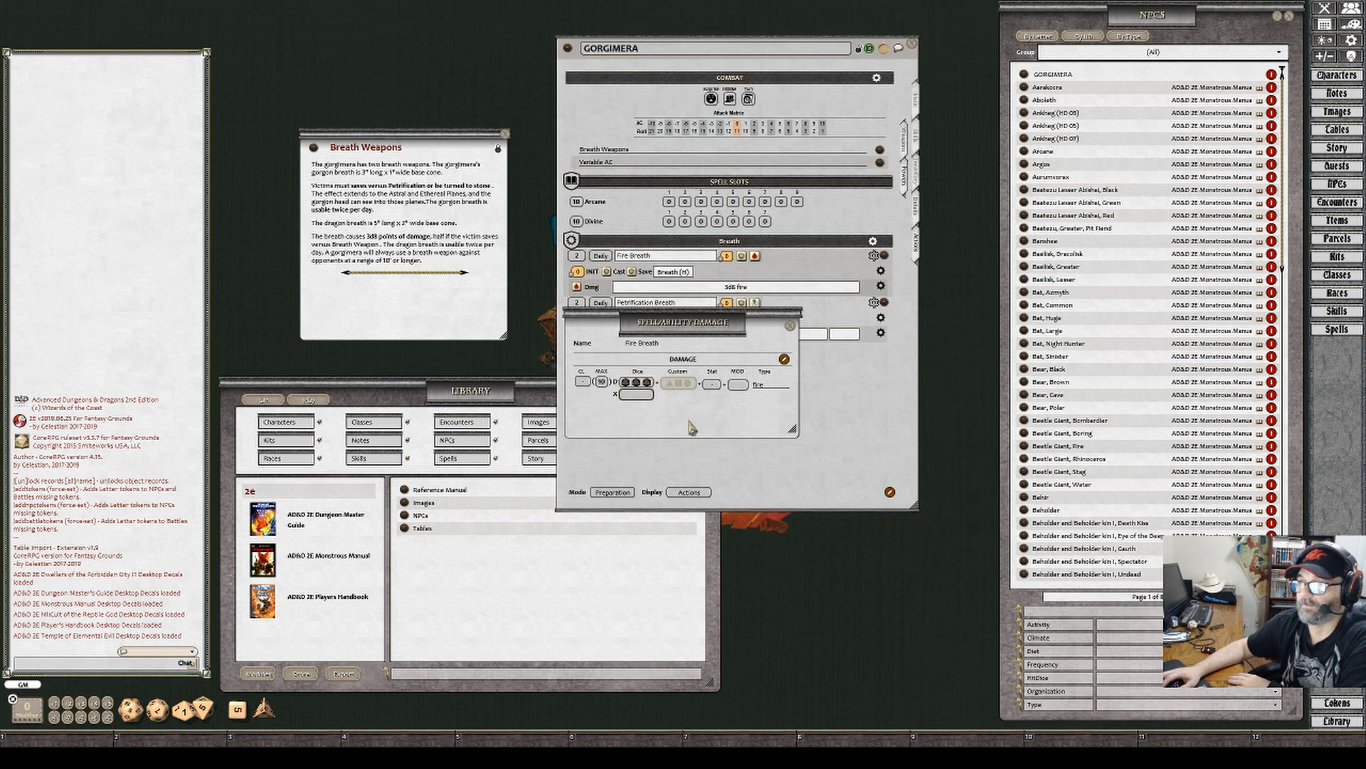
drag(683, 333, 855, 451)
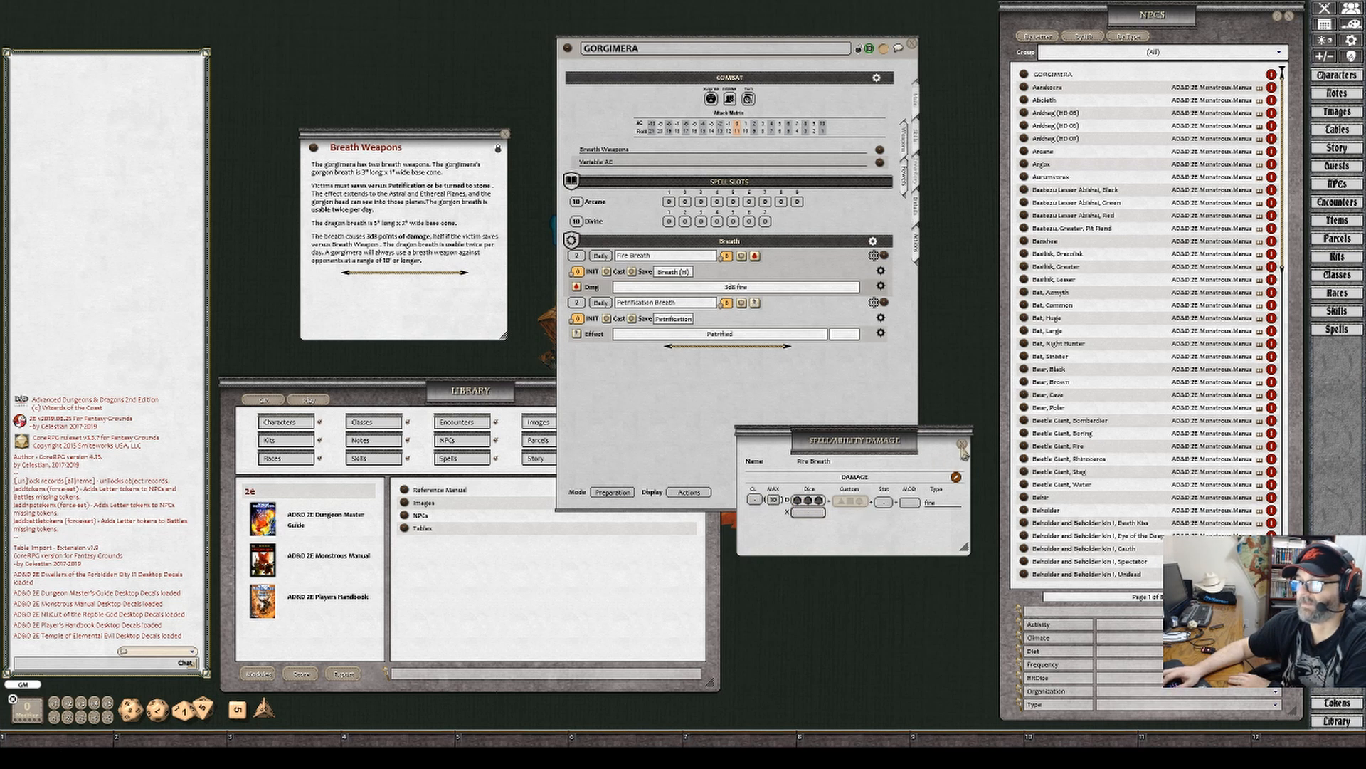
click(961, 444)
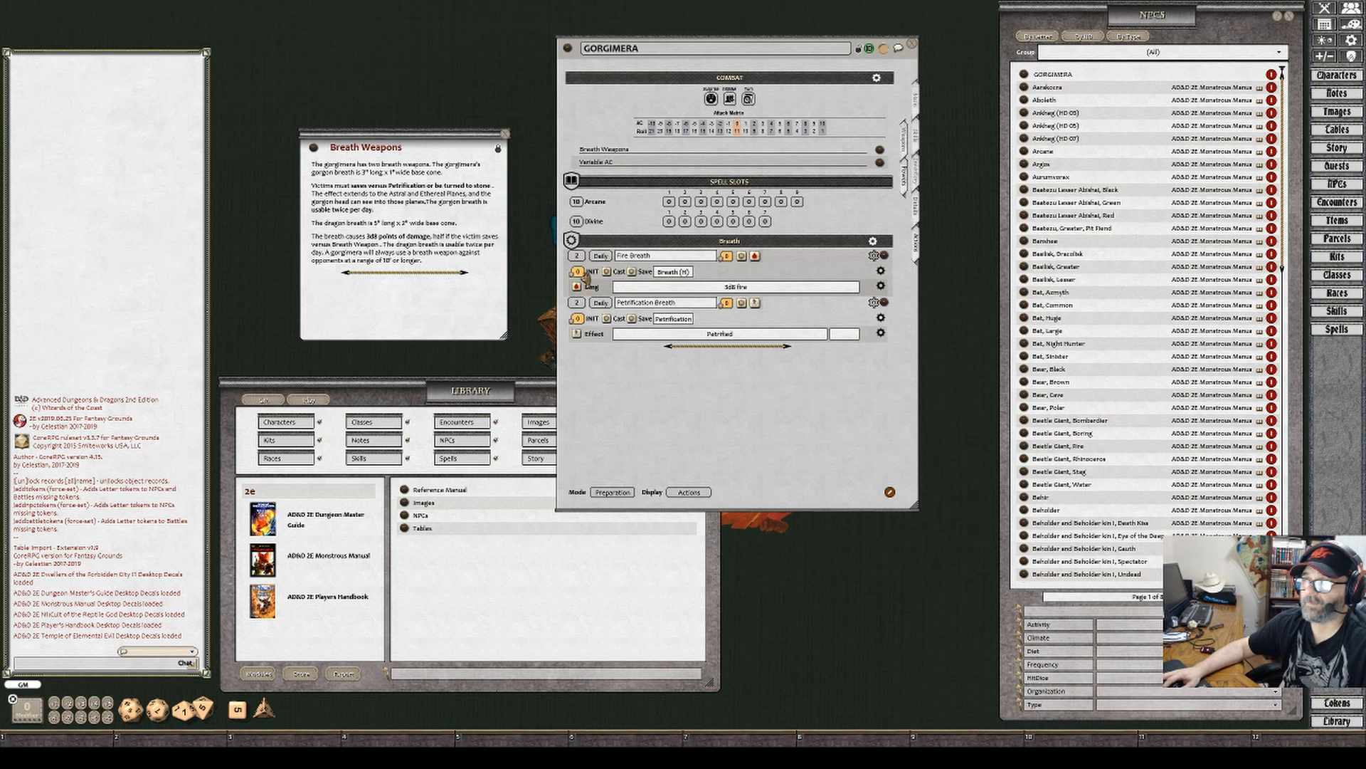
Set the initiative modifier of both the Fire Breath and Petrification Breath cast actions to +1
scroll(578, 271, up, 1)
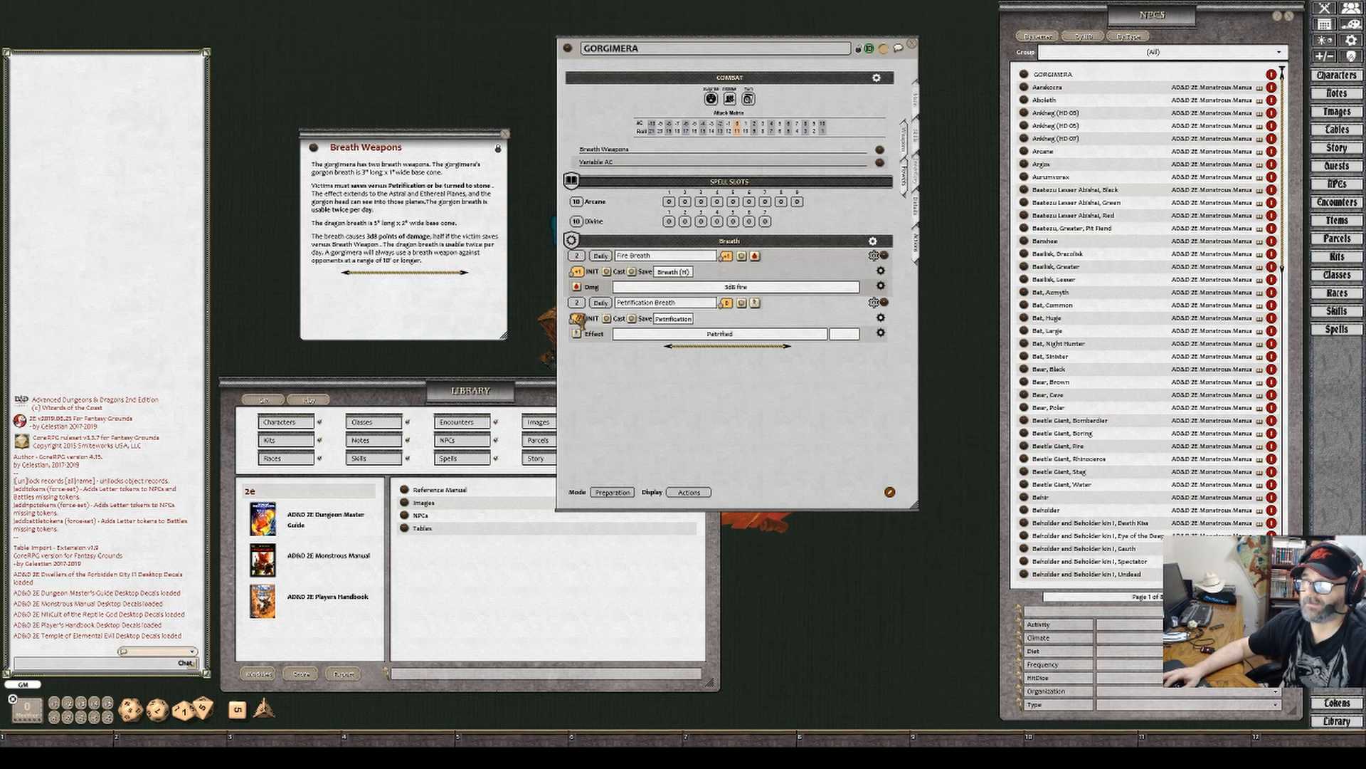
scroll(578, 318, up, 1)
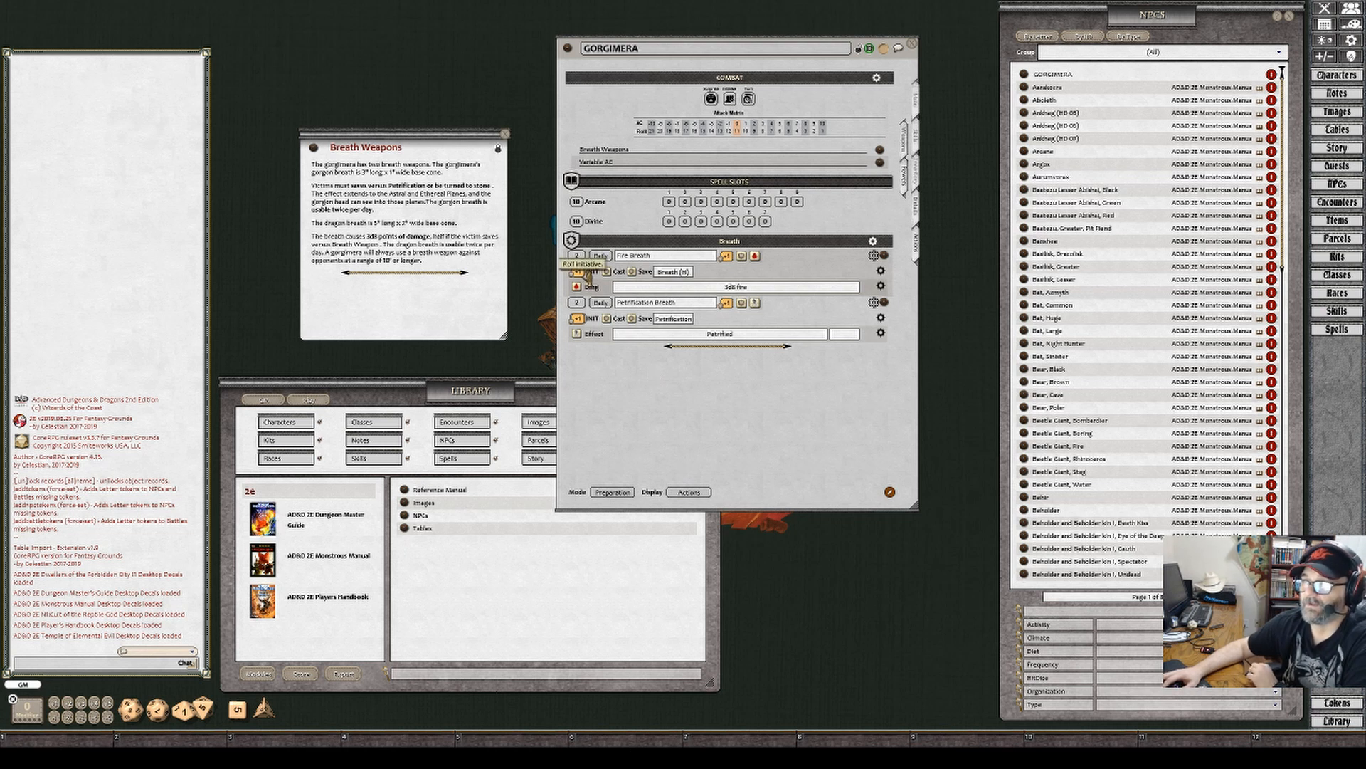
drag(578, 271, 618, 374)
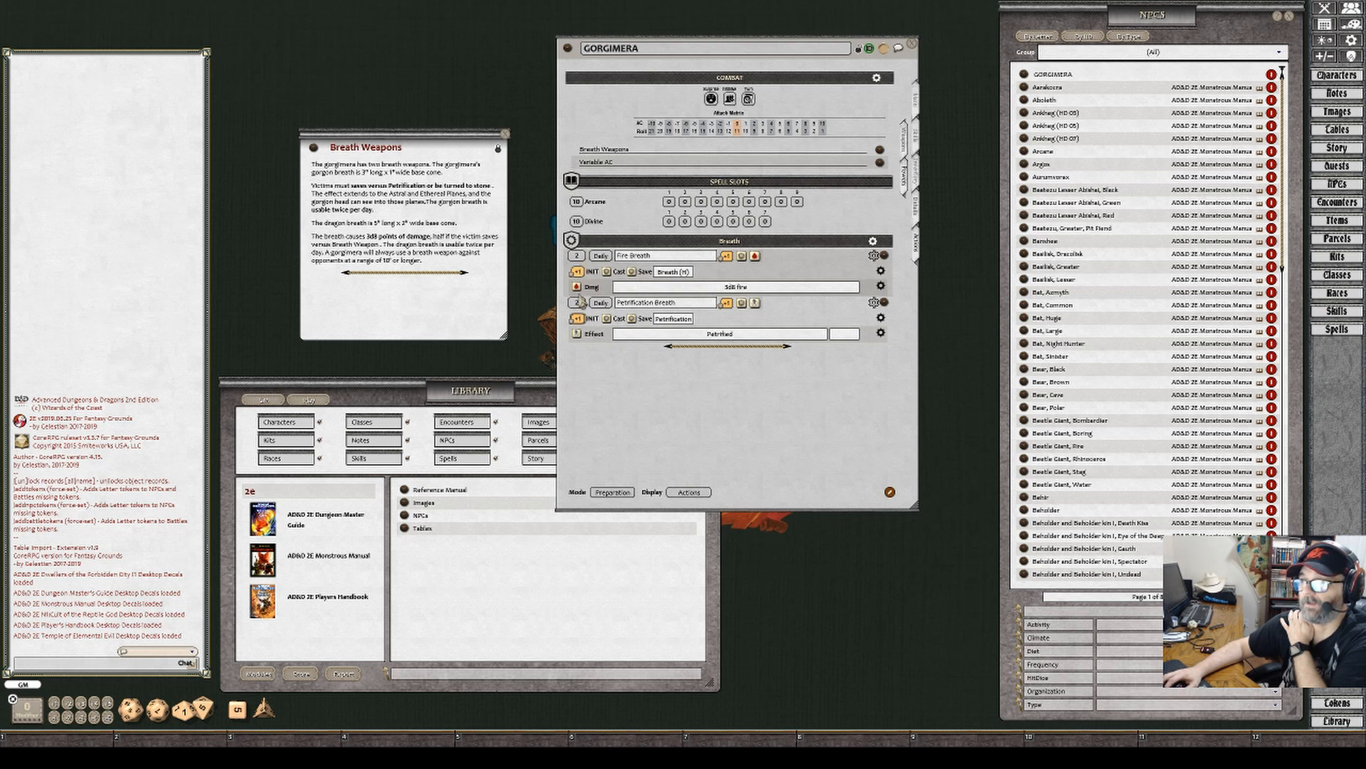
Review the Gorgimera's combat calculation values, including armor, hit points, surprise and movement, and close the window
click(877, 80)
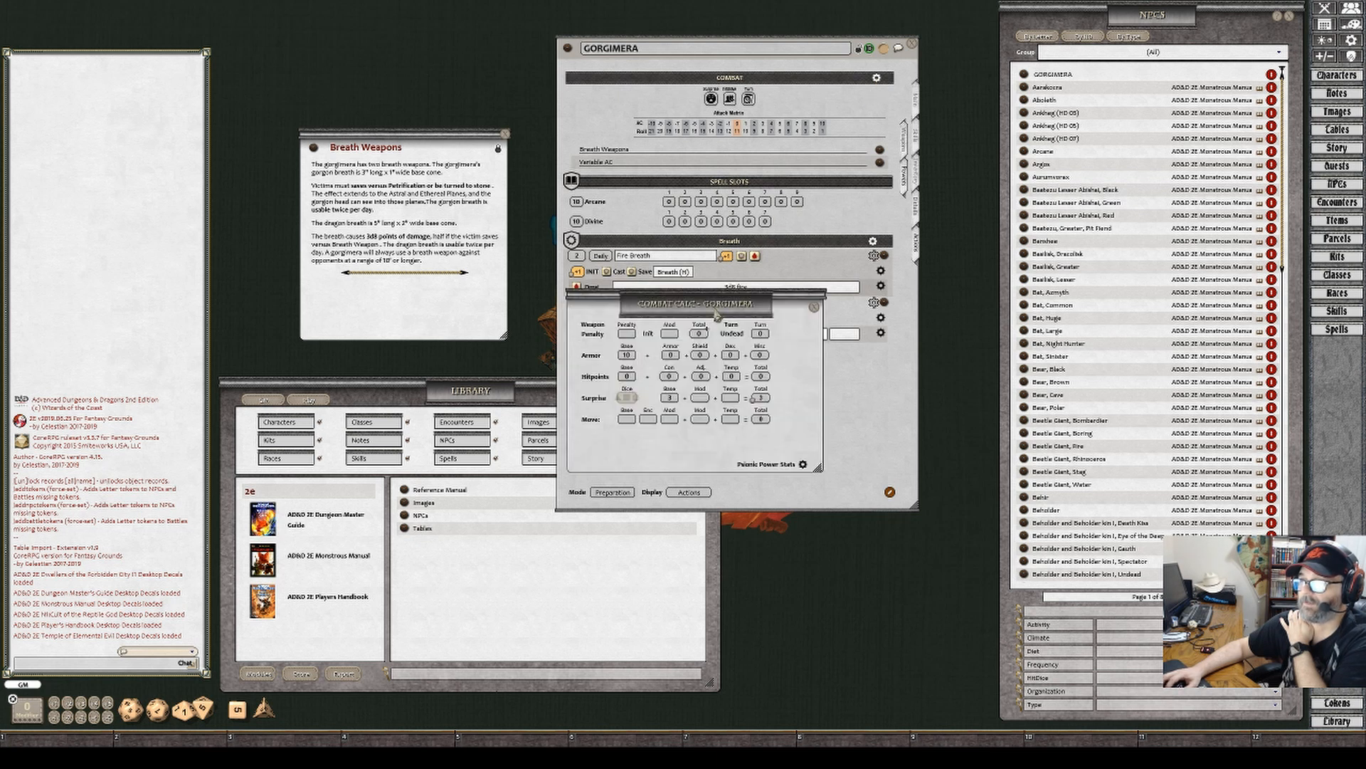
drag(720, 299, 758, 171)
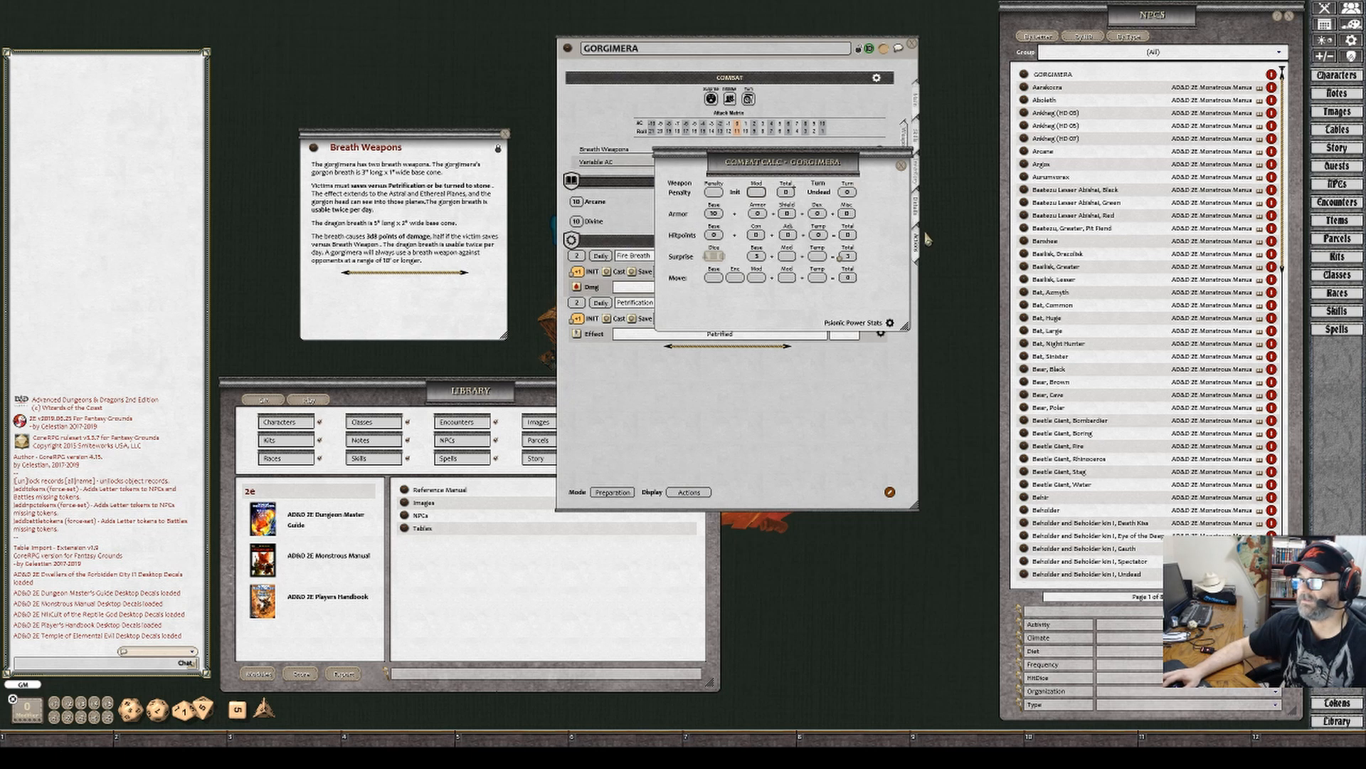
click(901, 168)
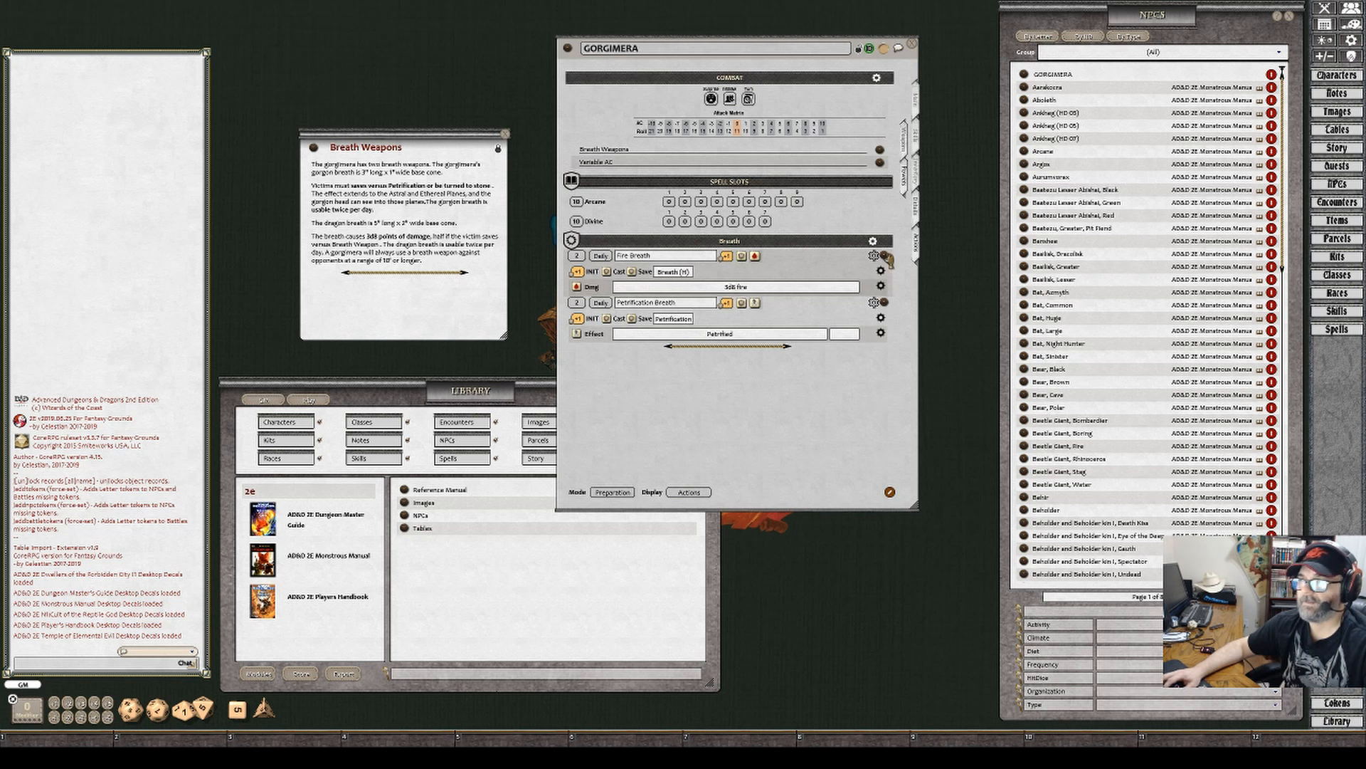
Copy the breath weapon damage paragraph from the Breath Weapons note into Fire Breath's description and remove the stray line break
click(884, 256)
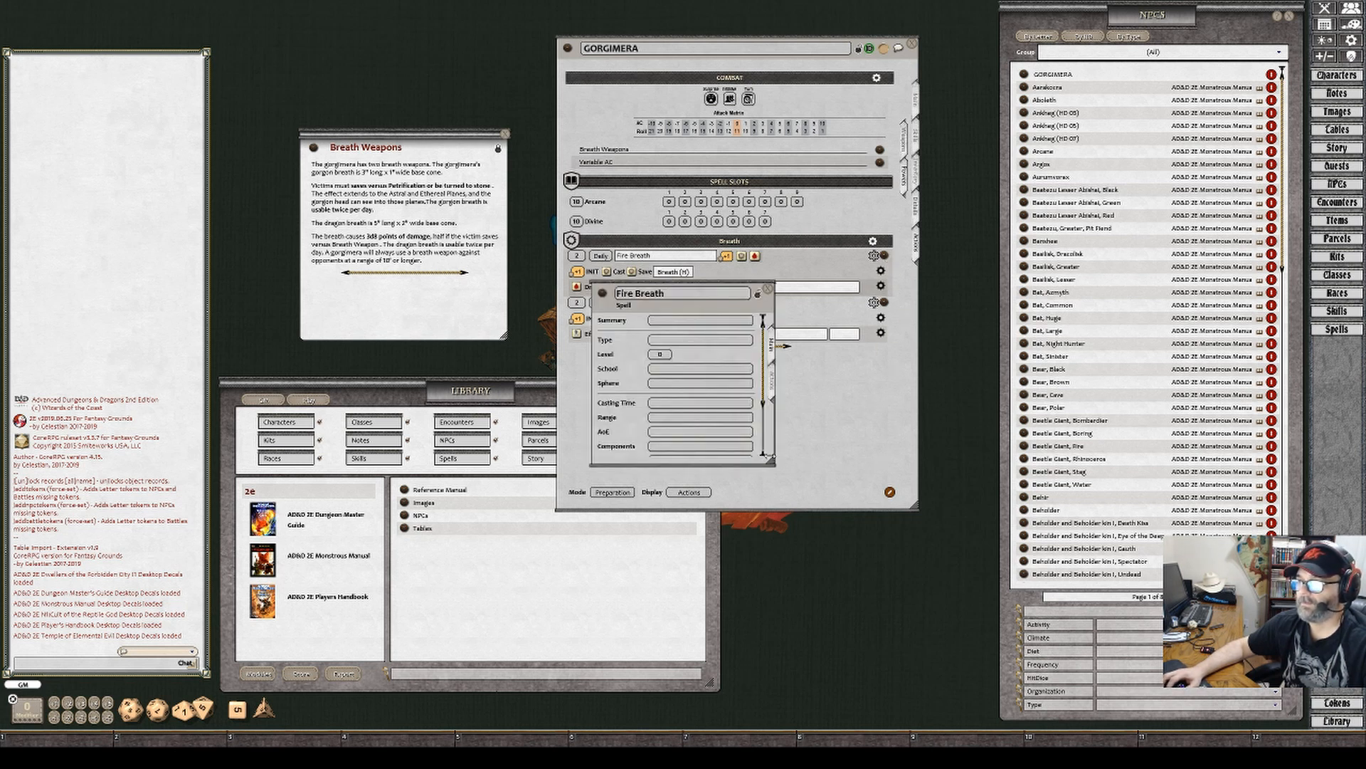
drag(772, 463, 859, 575)
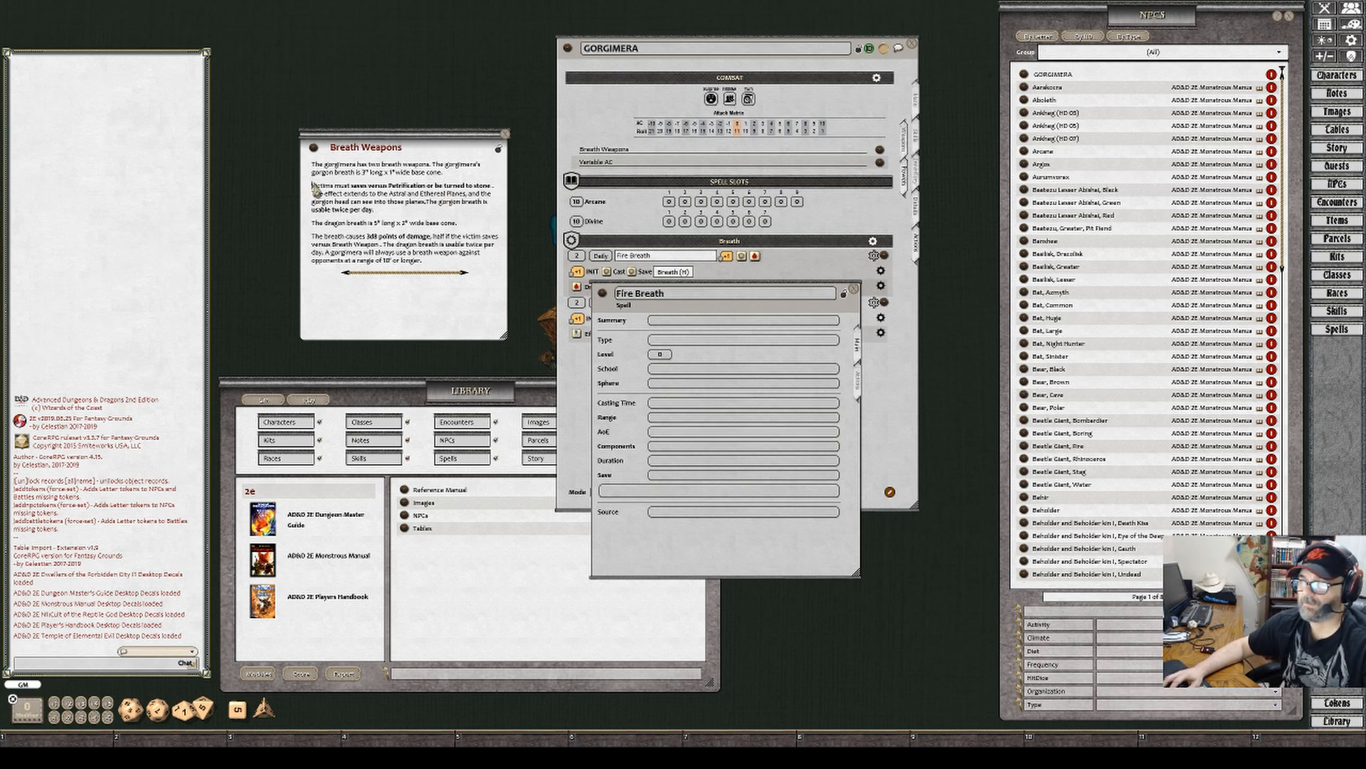
drag(313, 236, 432, 269)
key(ctrl+c)
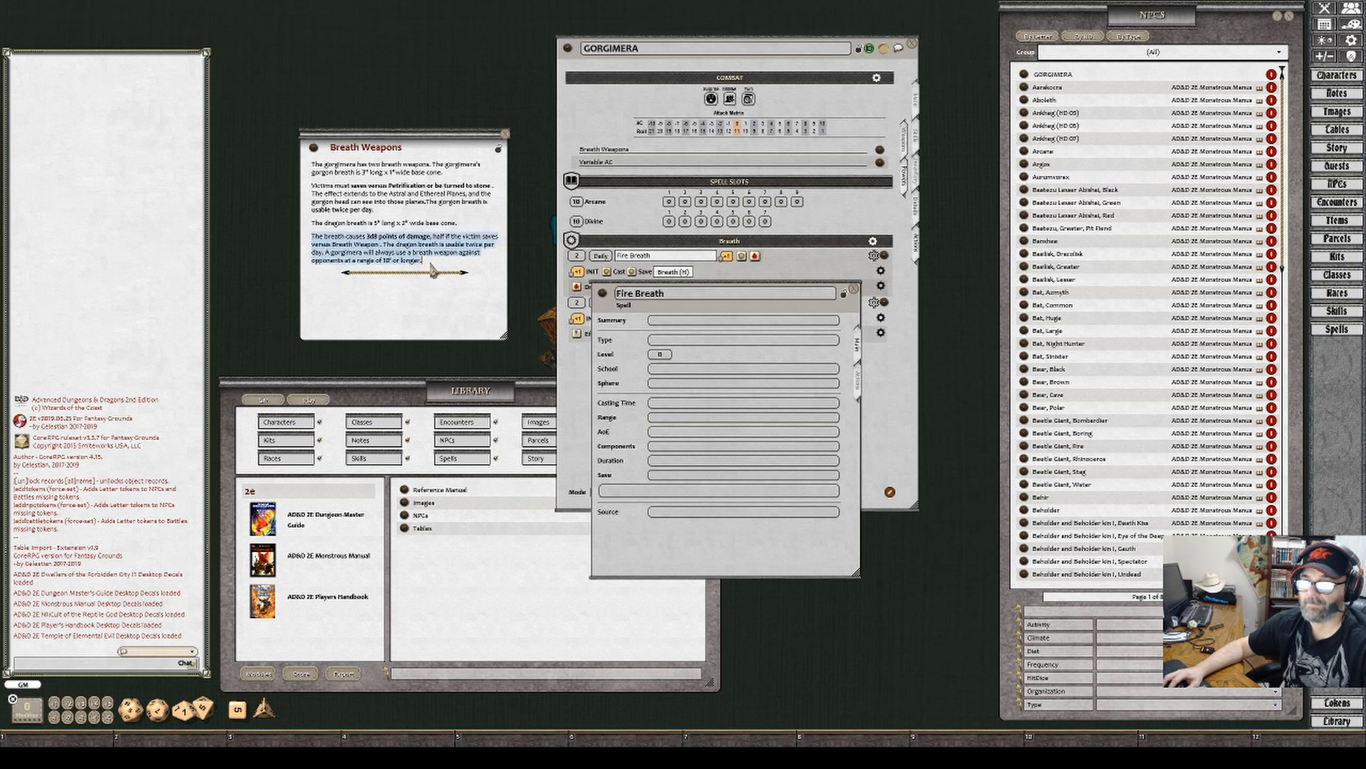
click(659, 491)
key(ctrl+v)
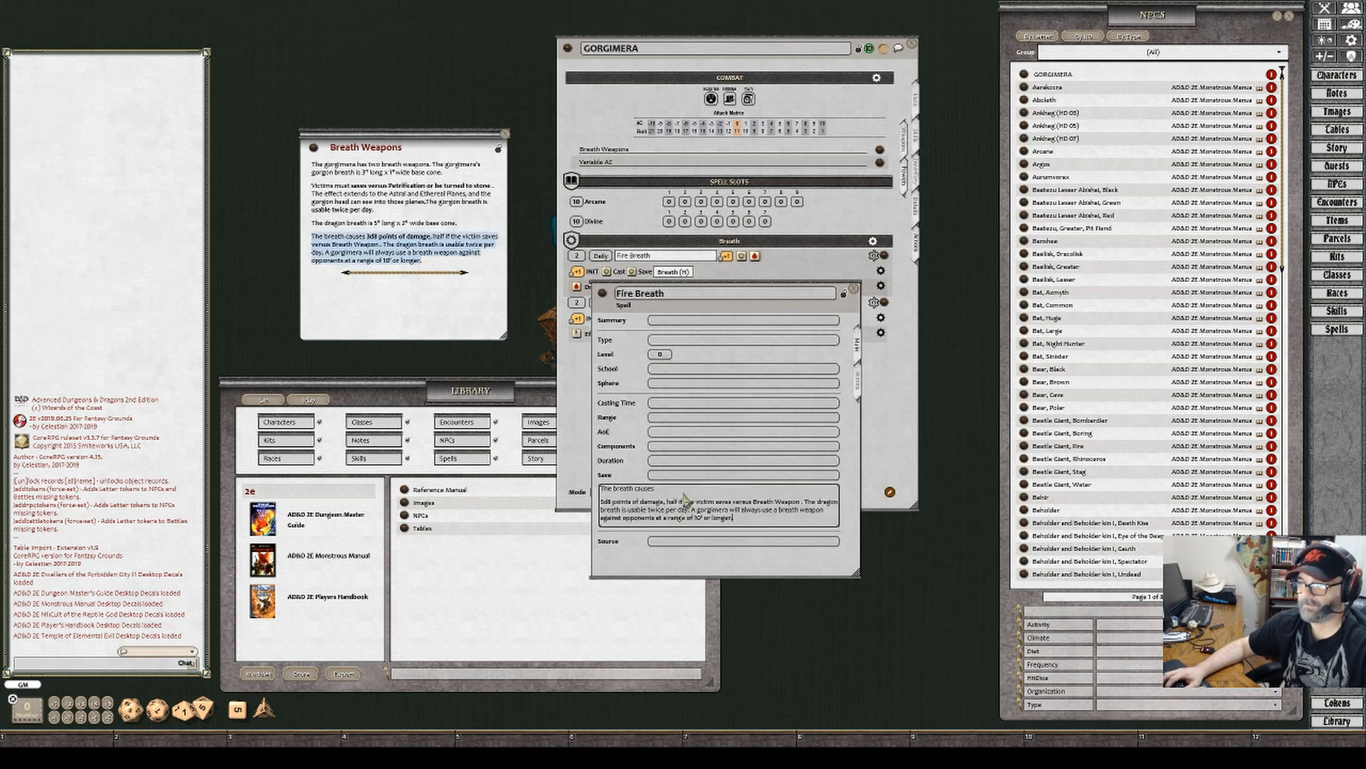
click(683, 491)
key(Delete)
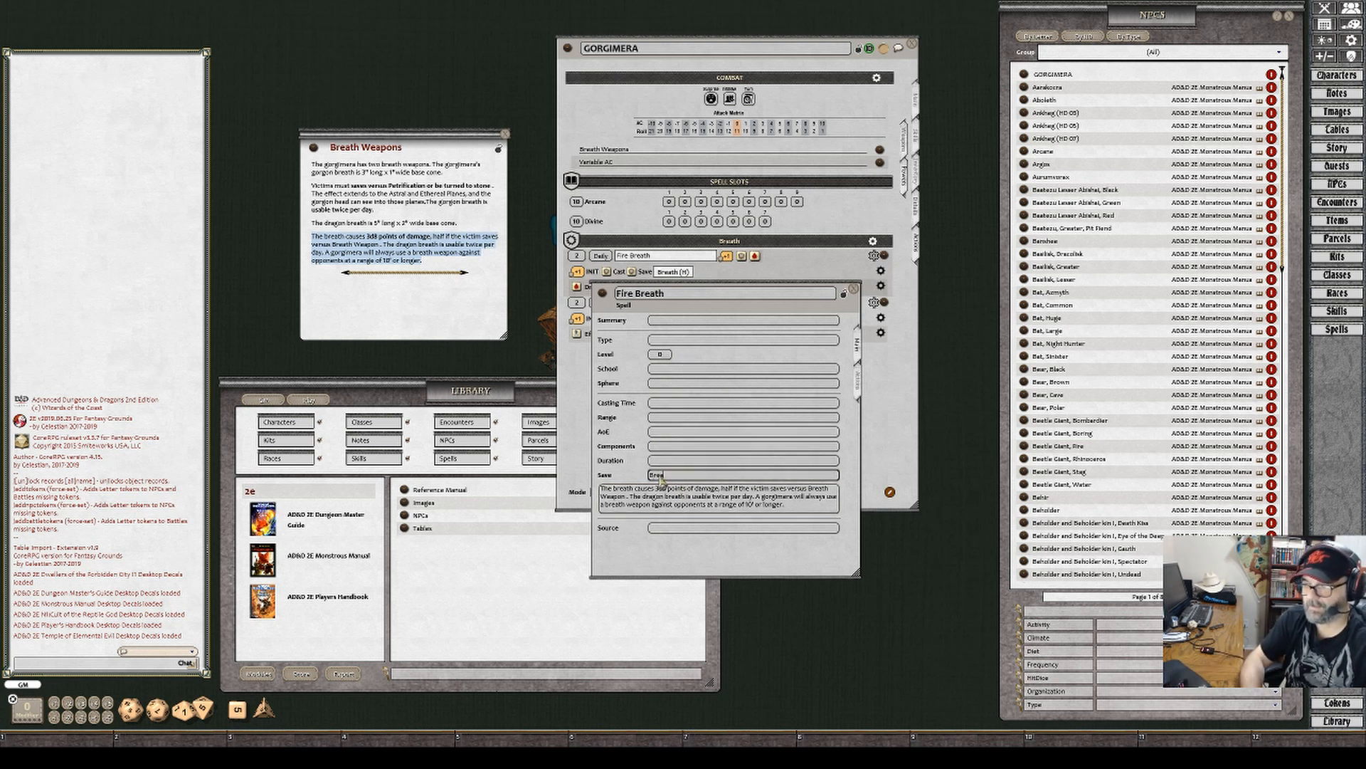
Set Fire Breath's save to "Breath" and its range to 10', and close its details
click(662, 475)
text(Breath)
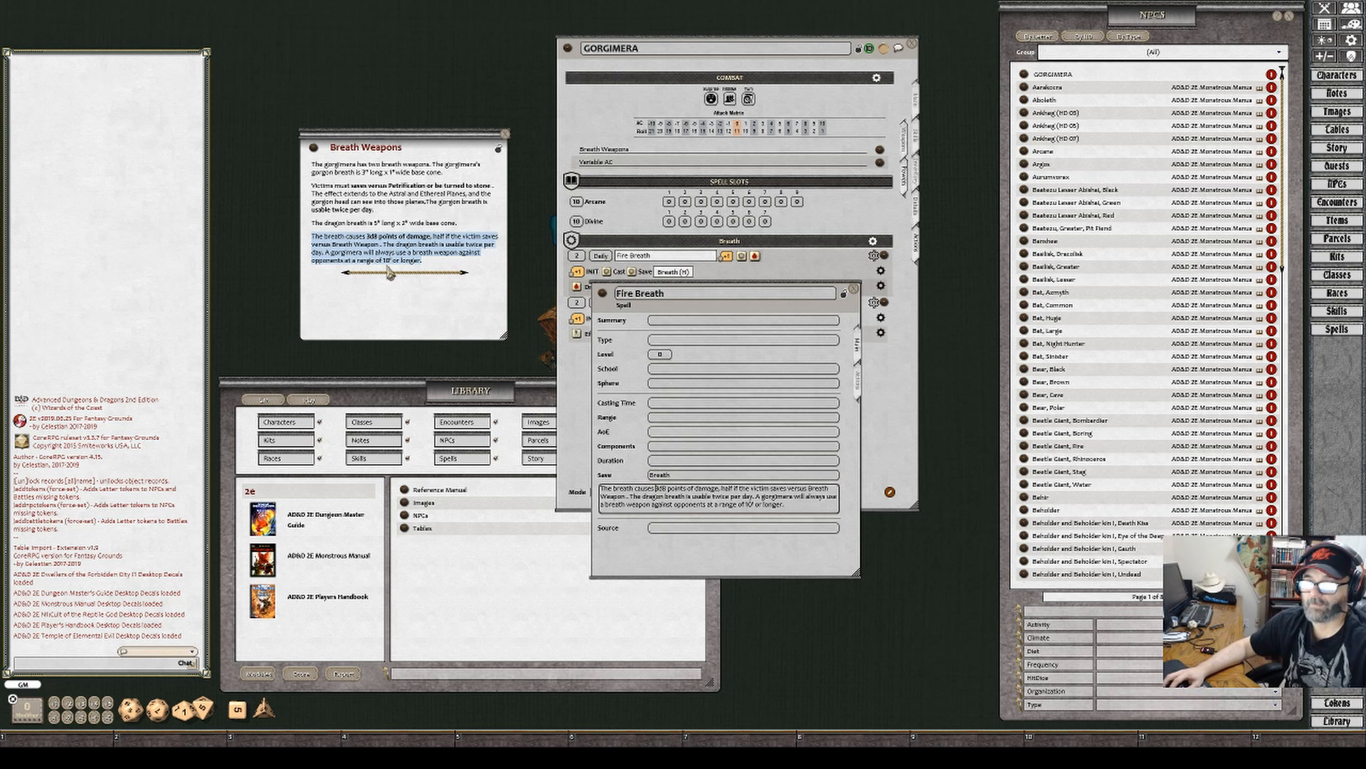
click(664, 418)
text(10')
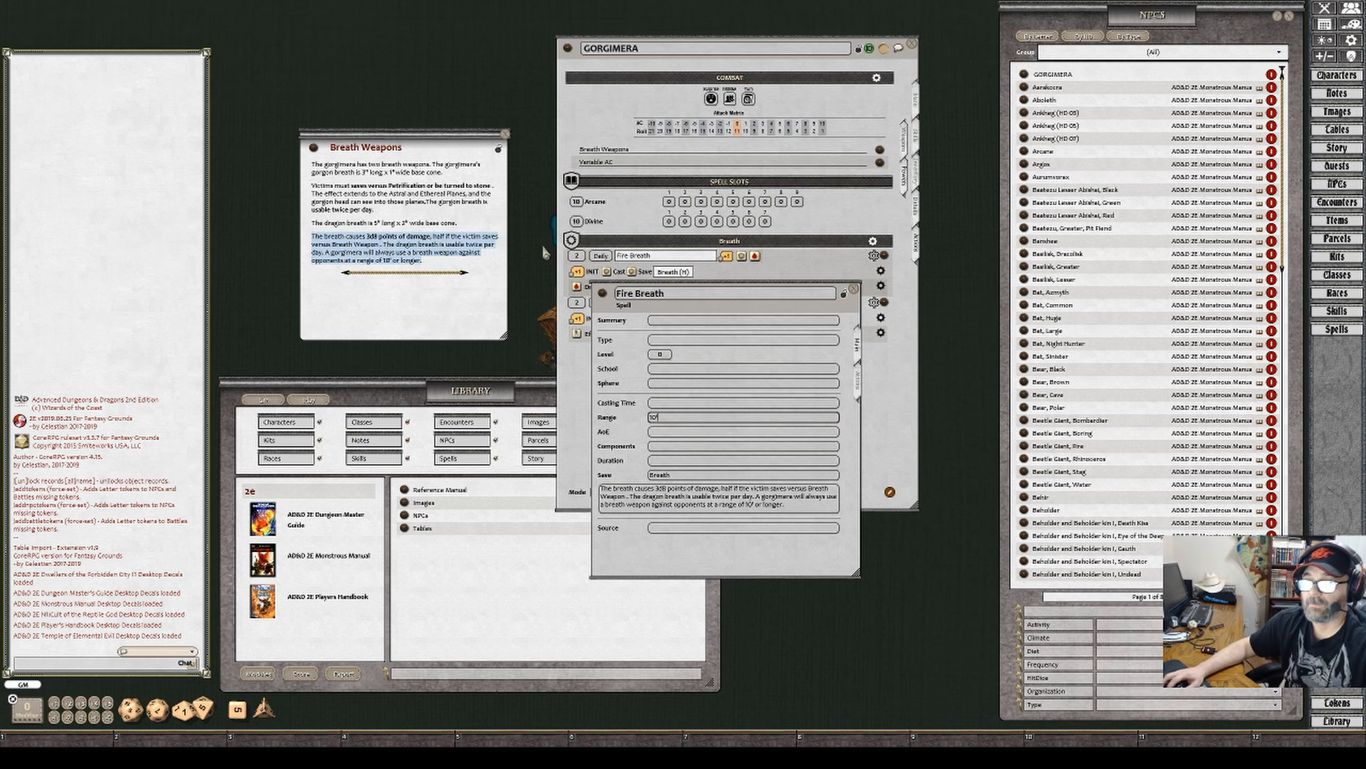
click(853, 289)
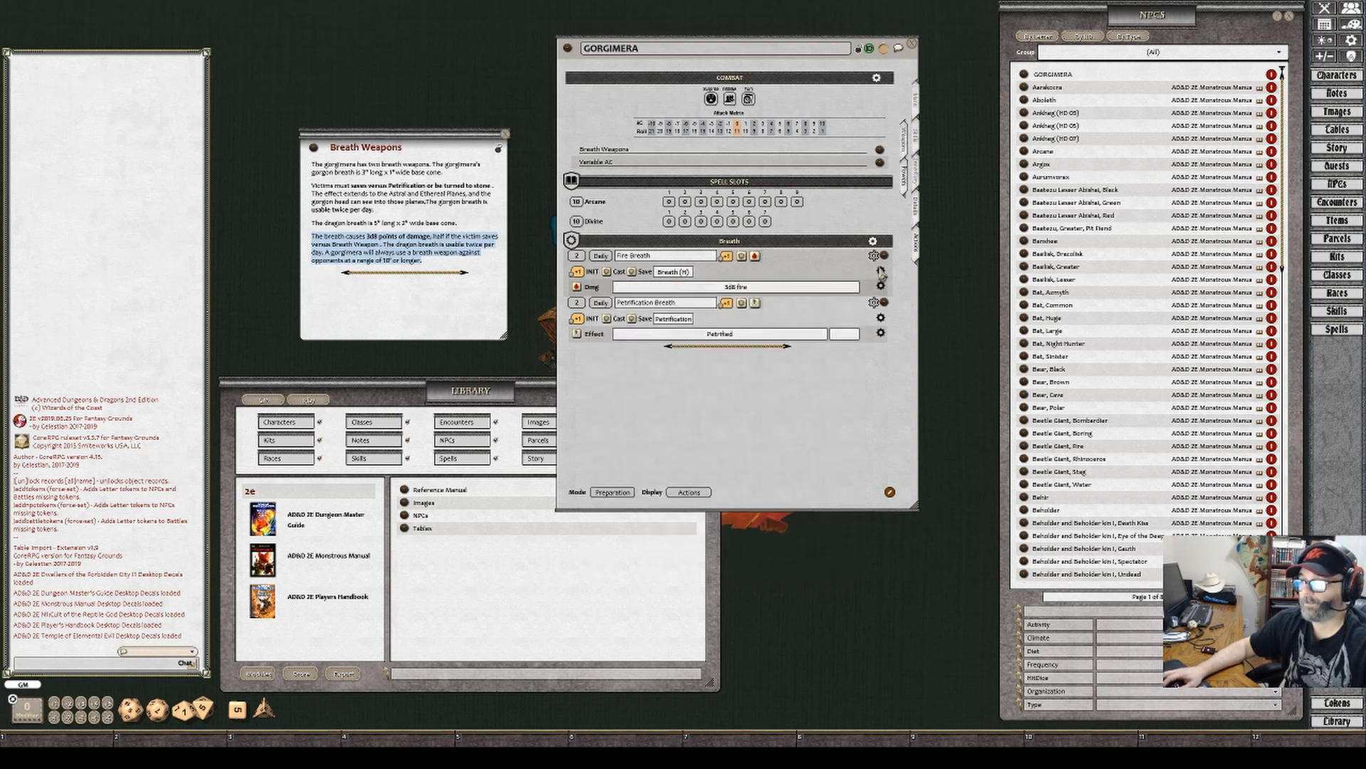
Review the Fire Breath details as displayed on the power record and close them
click(884, 255)
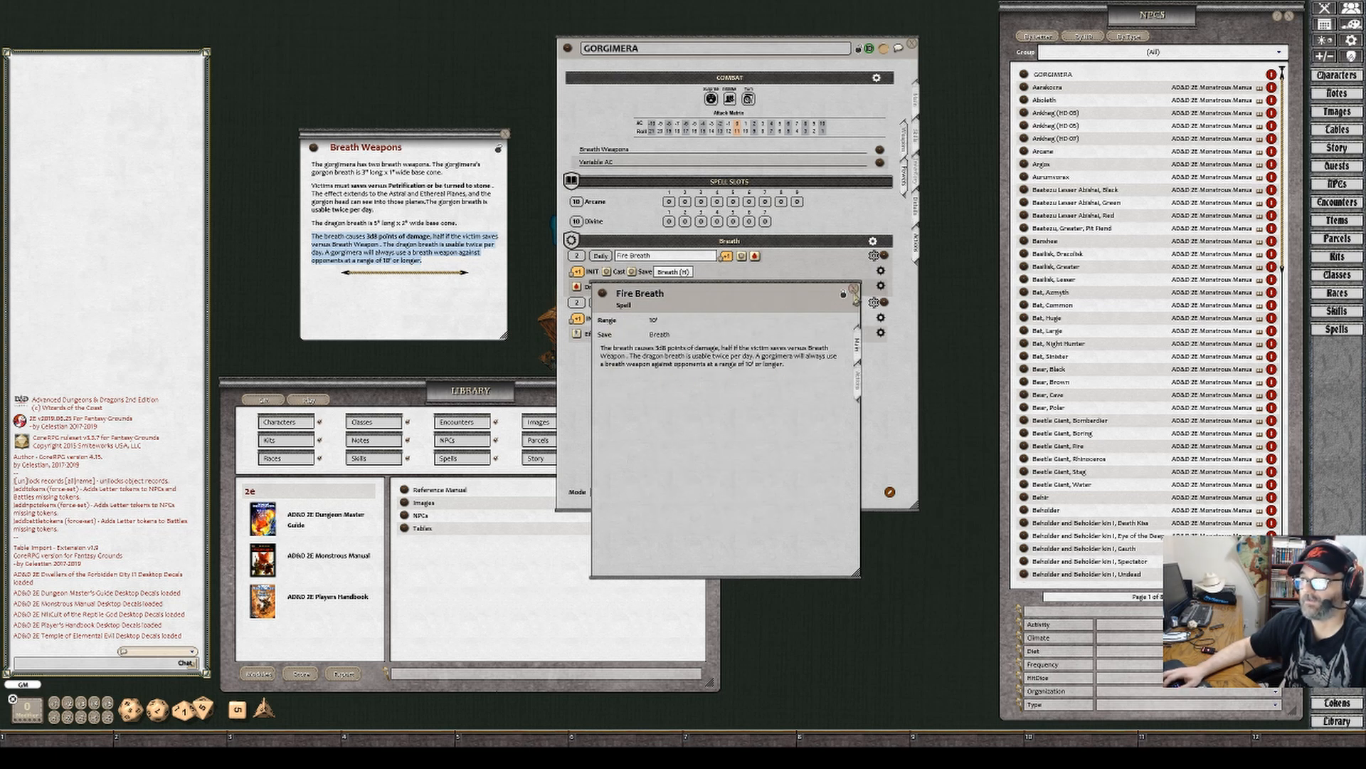
drag(777, 302, 864, 338)
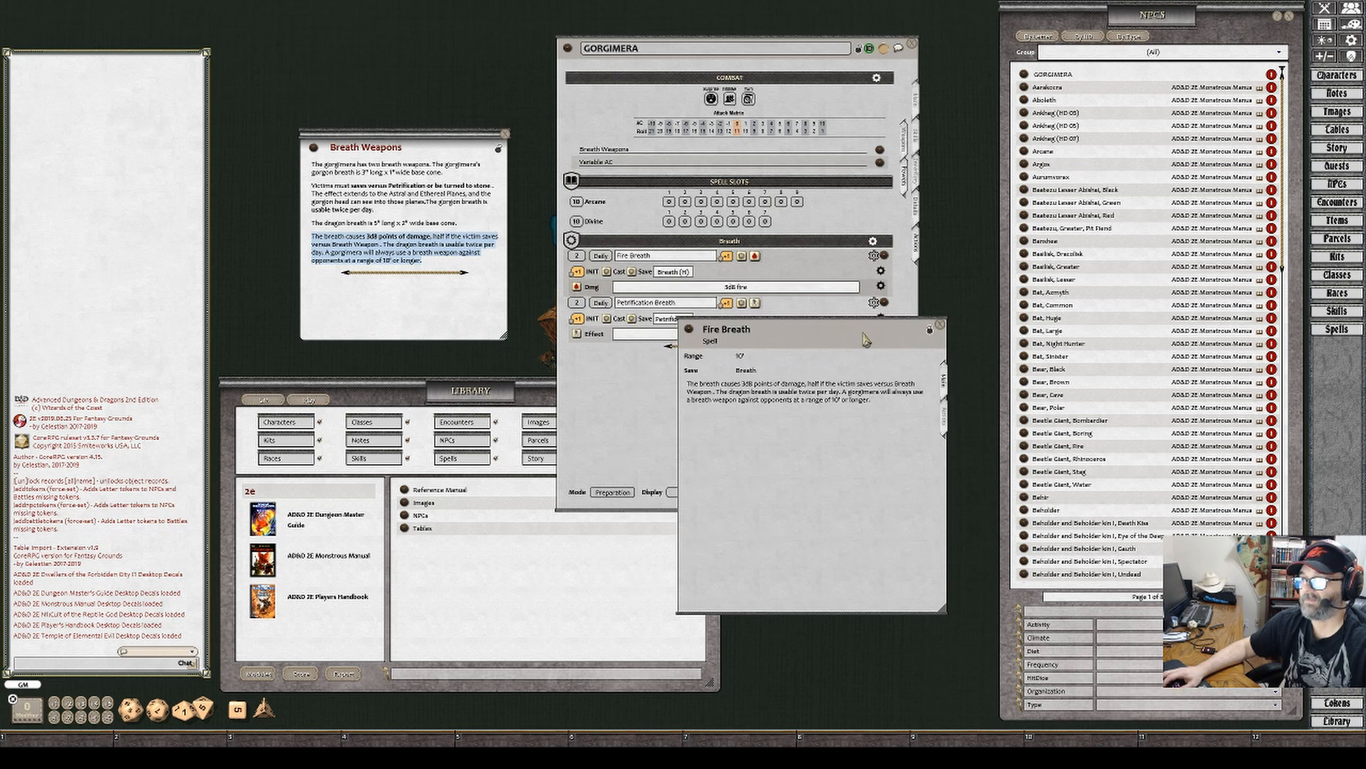
click(940, 325)
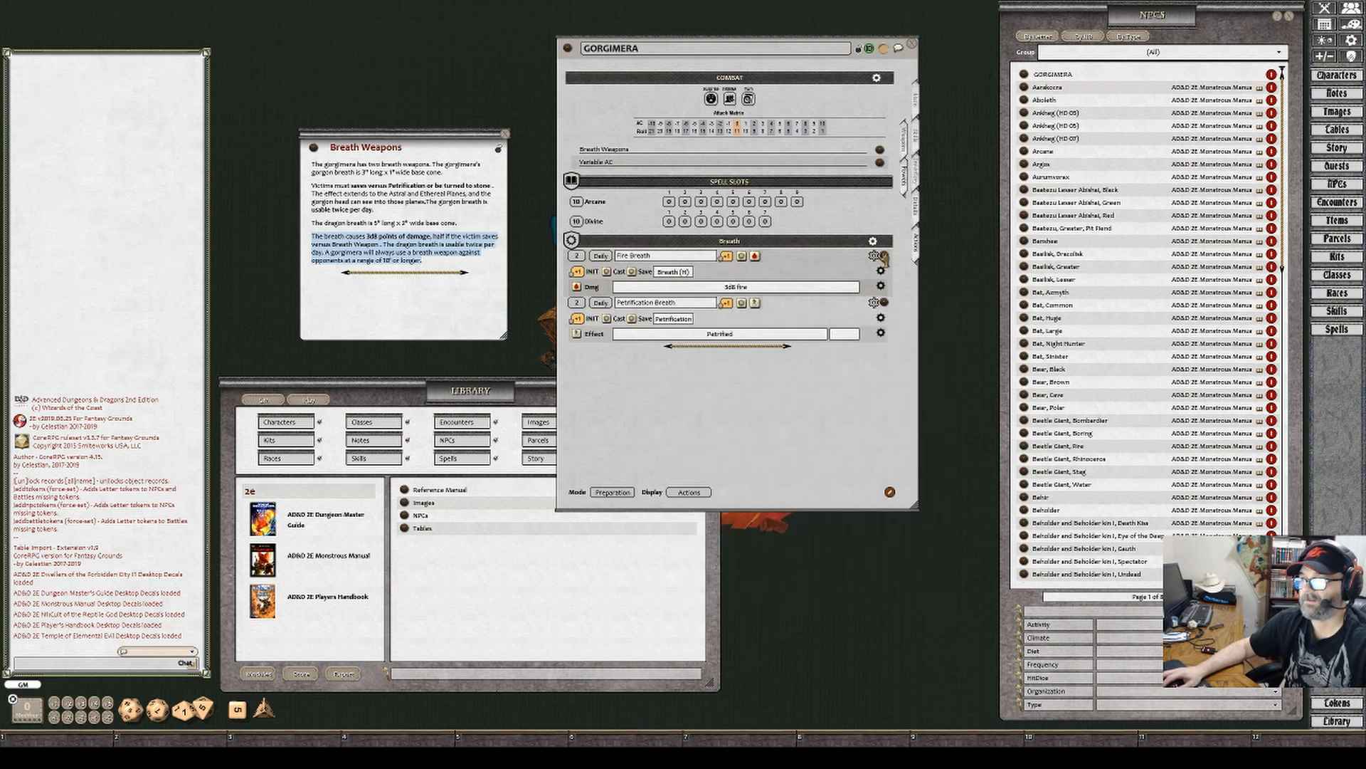
click(884, 256)
click(939, 325)
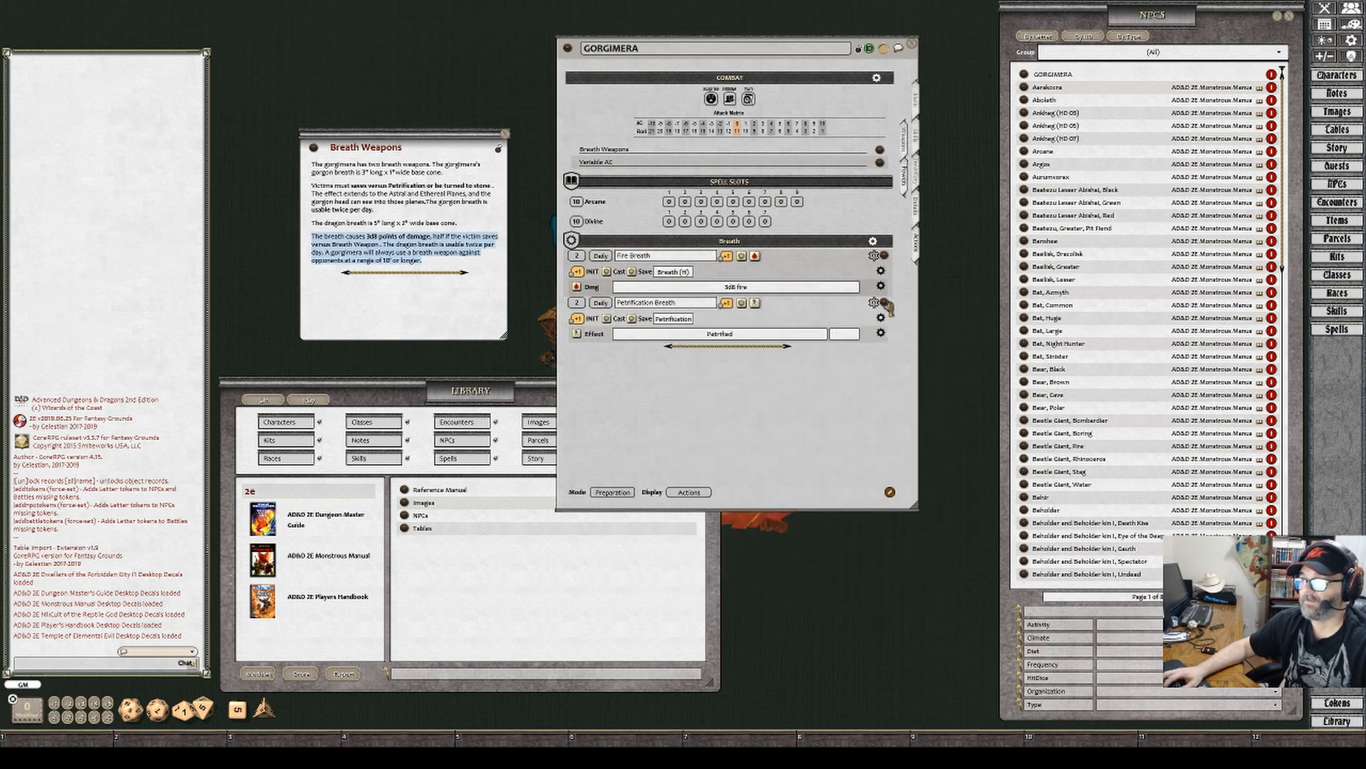
Copy the petrification save paragraph into Petrification Breath's description and put the sentence about twice-daily use in its own paragraph
click(883, 302)
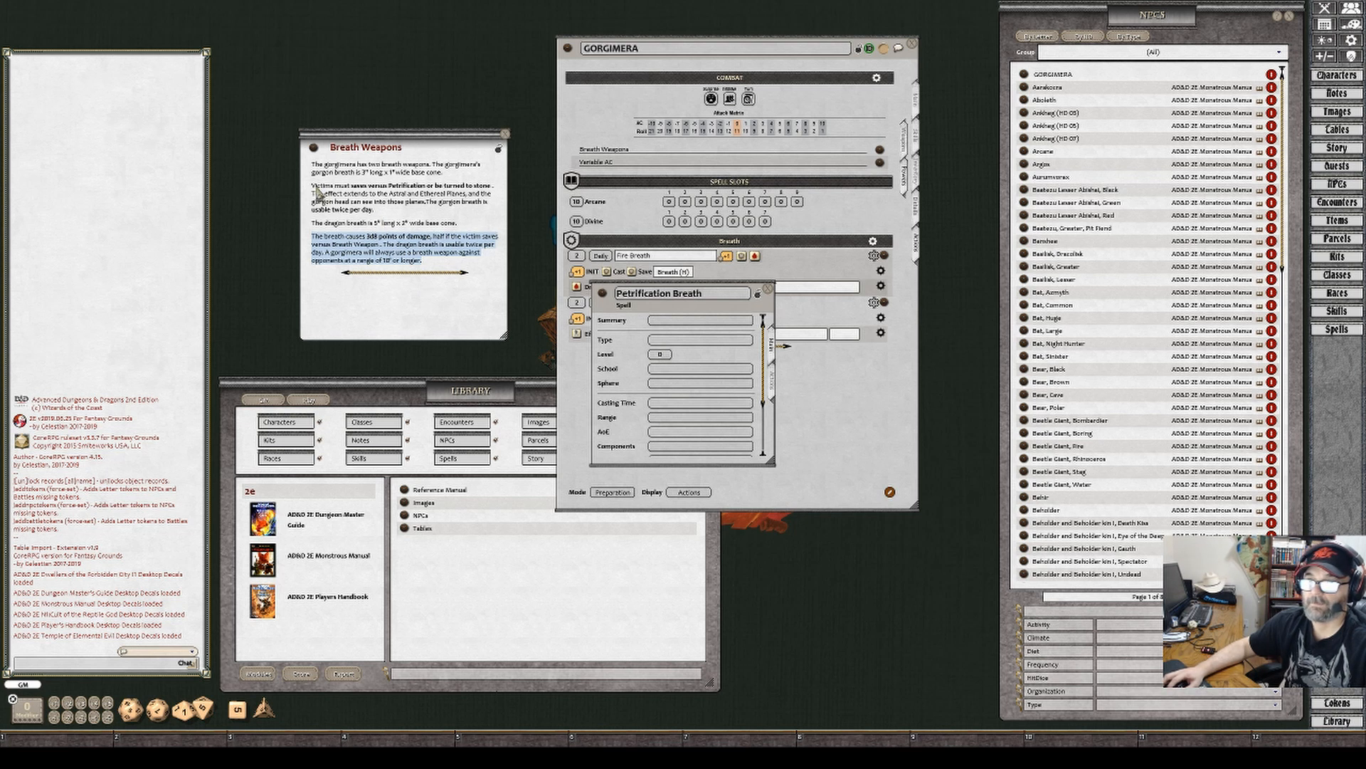
drag(313, 186, 375, 210)
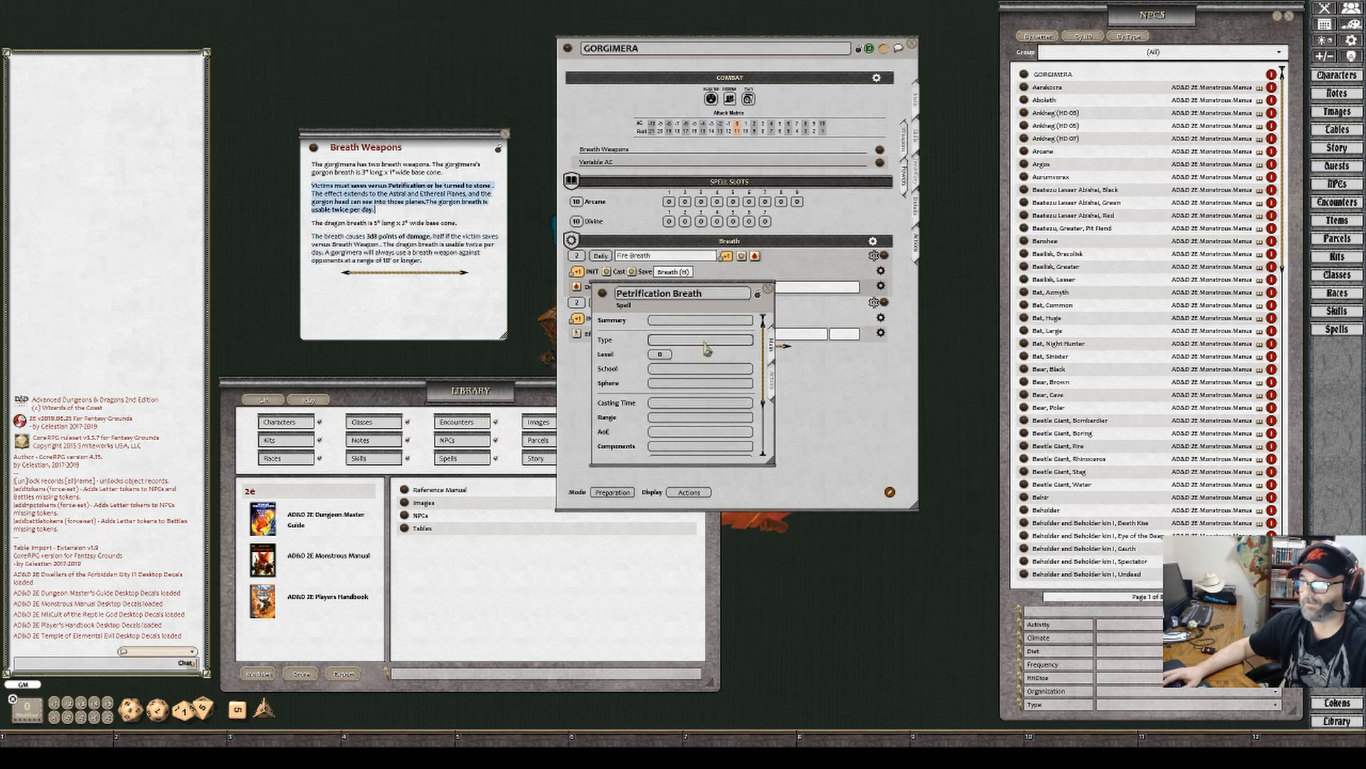
scroll(703, 440, down, 3)
click(648, 425)
text(Victims must saves versus Petrification or be turned to stone . The effect extends to the Astral and Ethereal Planes, and the gorgon head can see into those planes.The gorgon breath is usable twice per day.)
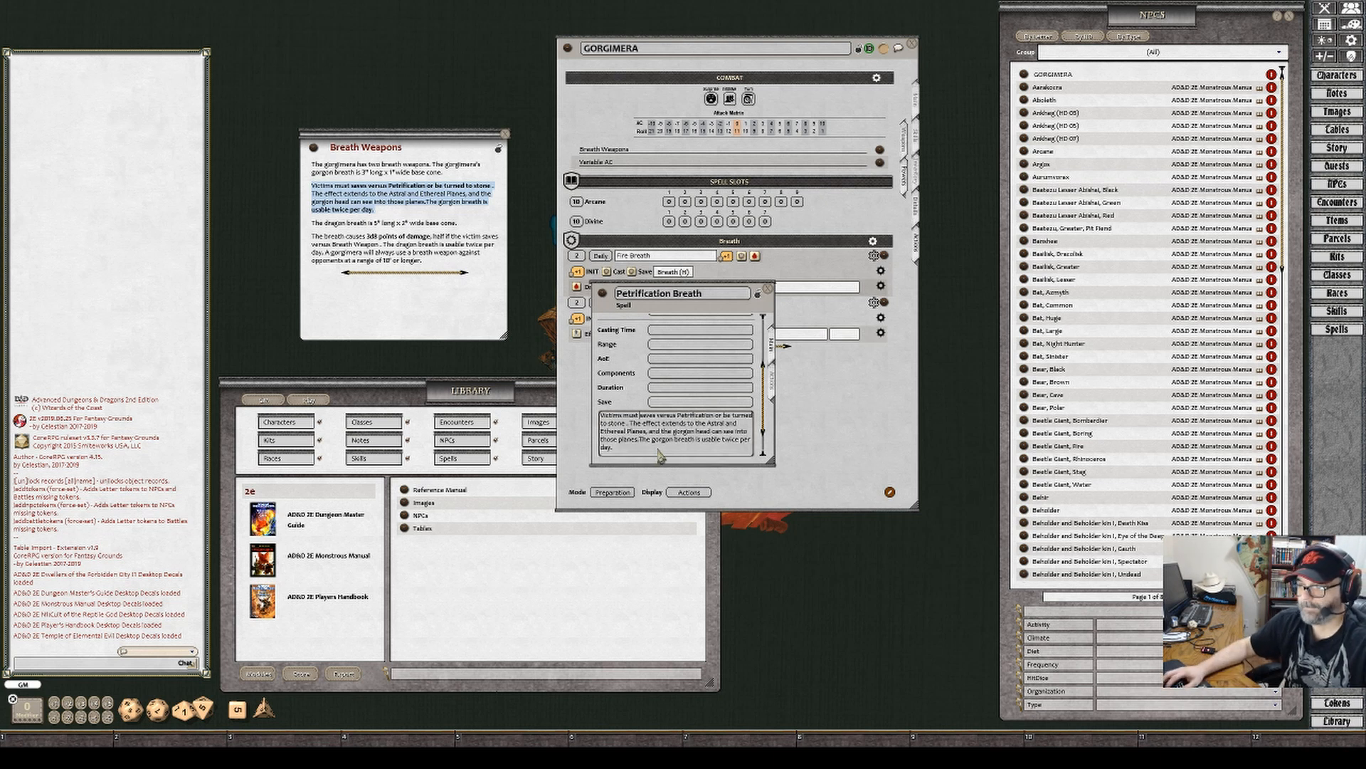
click(639, 440)
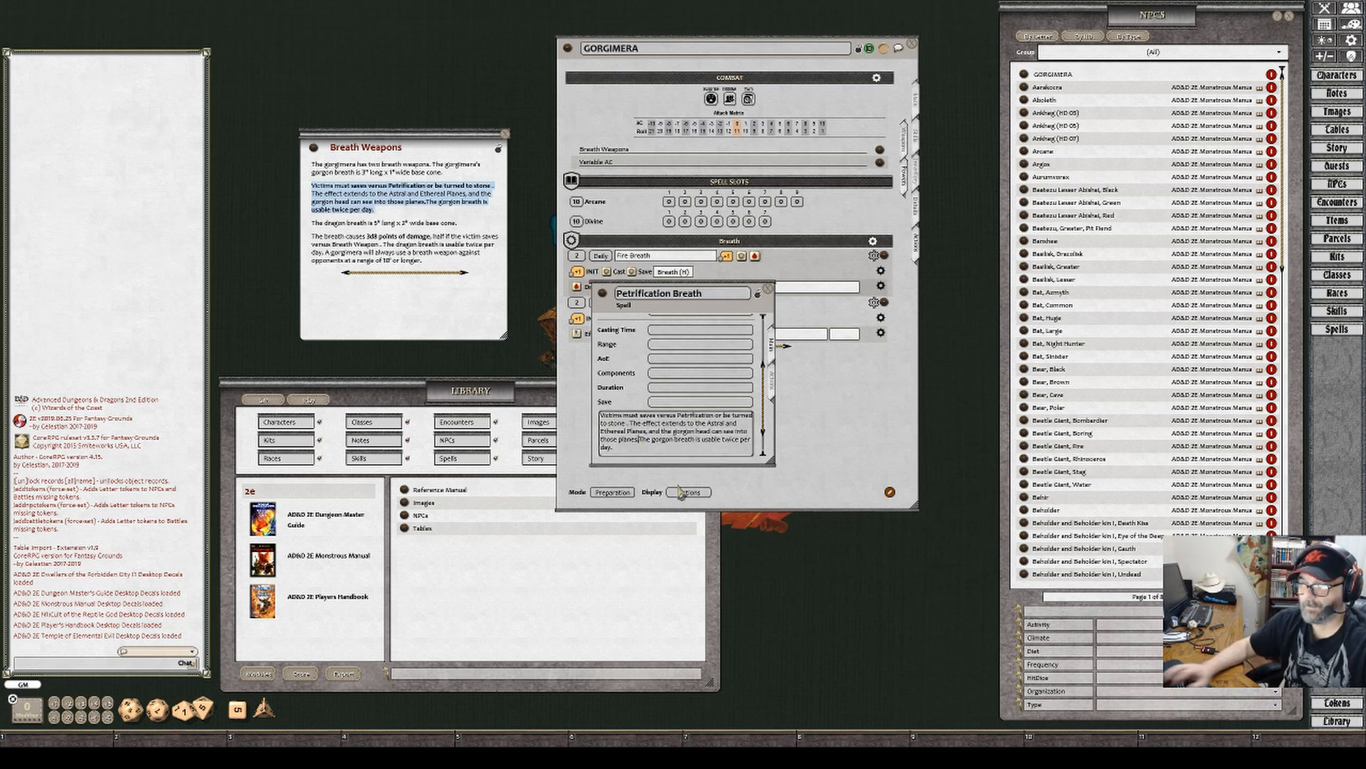
key(Return)
Set Petrification Breath's save to "Petrification" and its range to 3x1, and close its details
scroll(712, 423, up, 1)
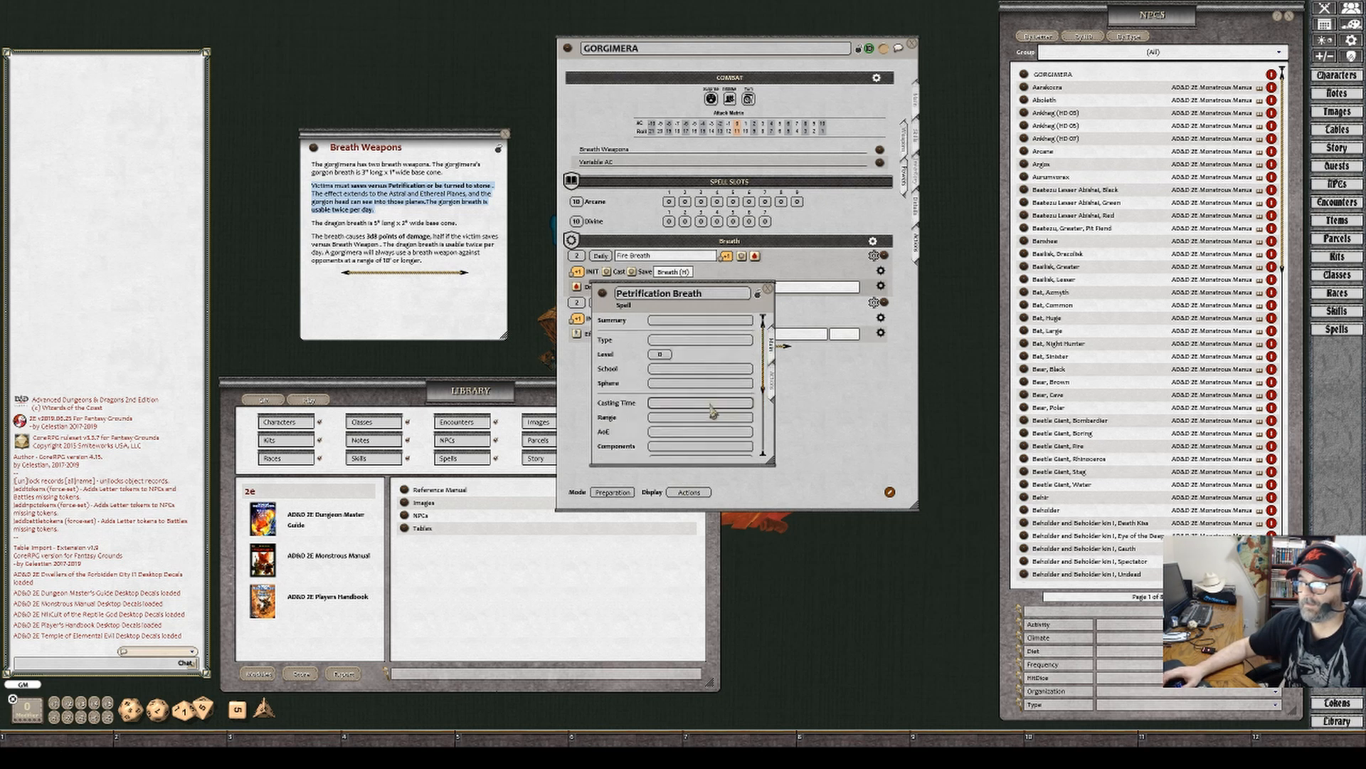
scroll(657, 416, up, 1)
click(664, 444)
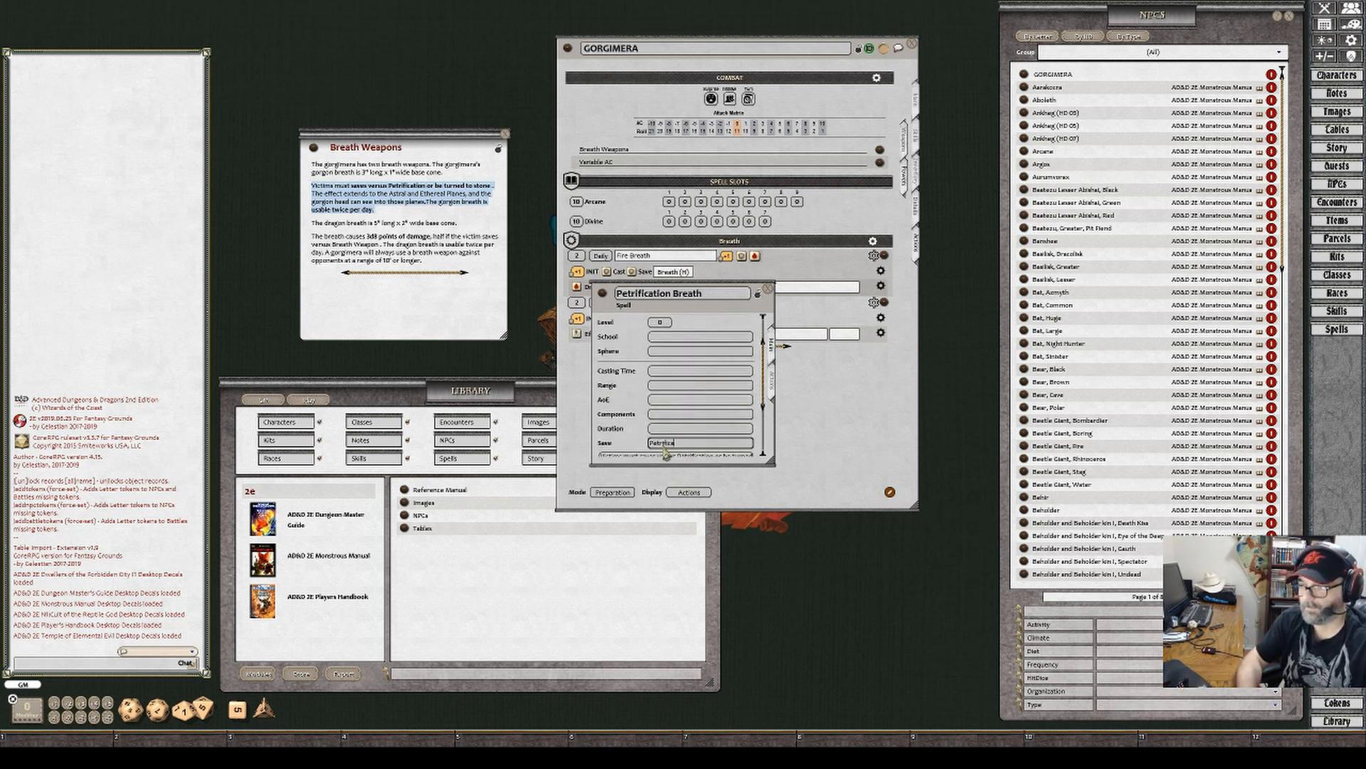
text(Petrification)
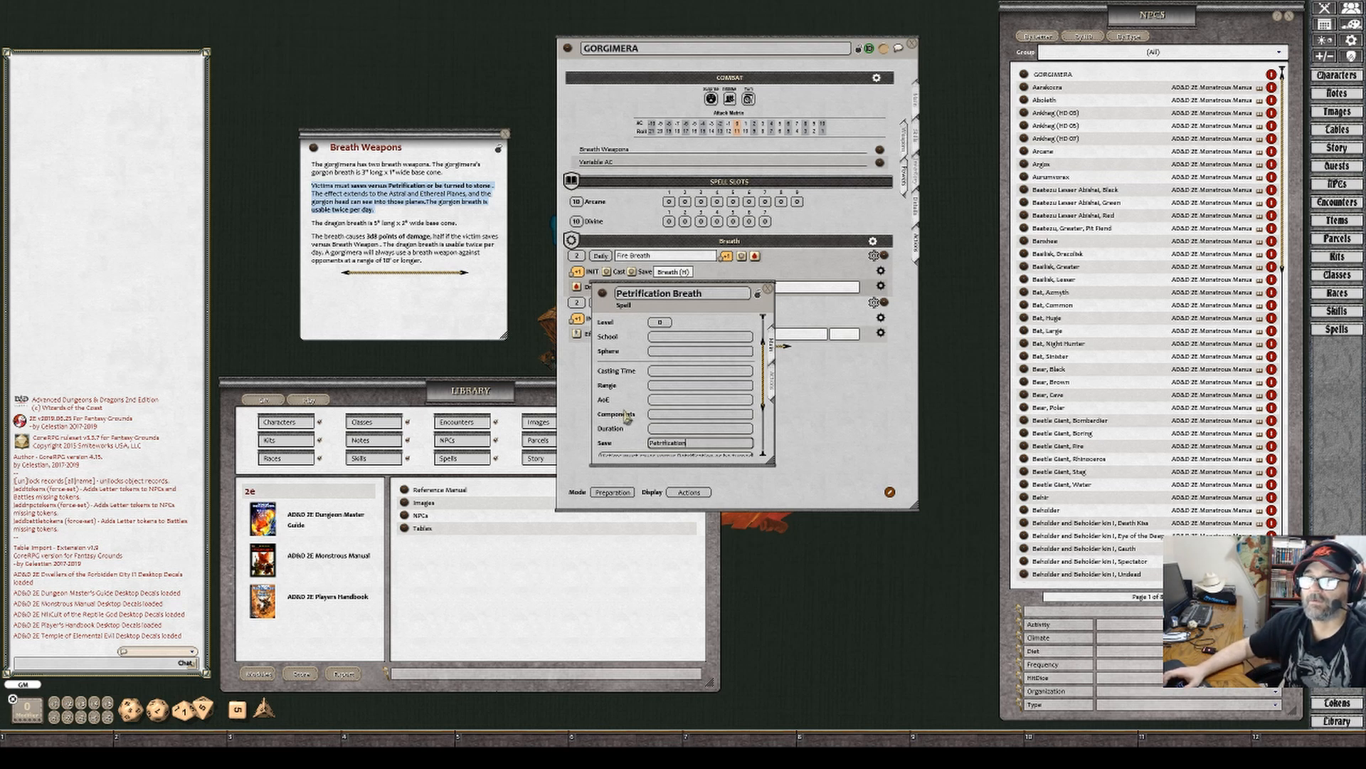
click(662, 390)
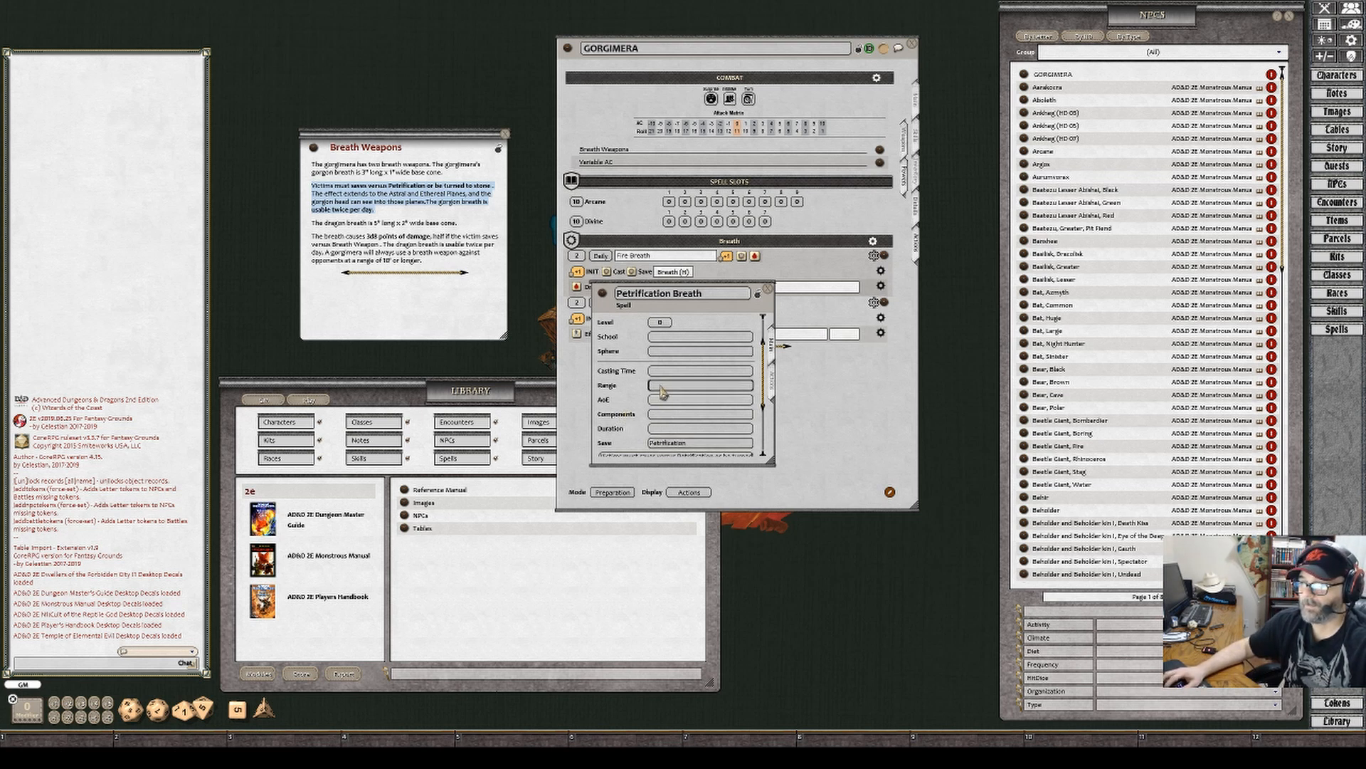
text(3x1)
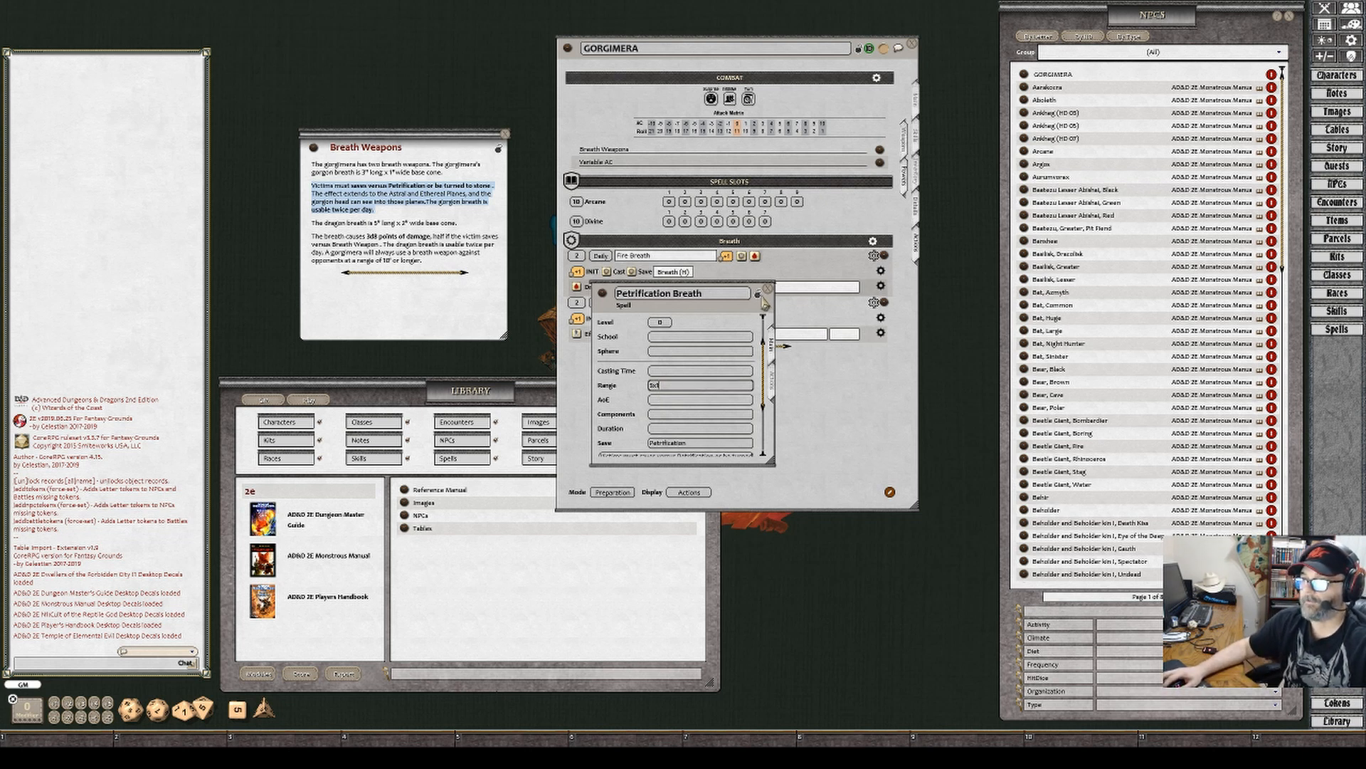
click(766, 289)
Review the range, save and description on both the Fire Breath and Petrification Breath records
click(884, 254)
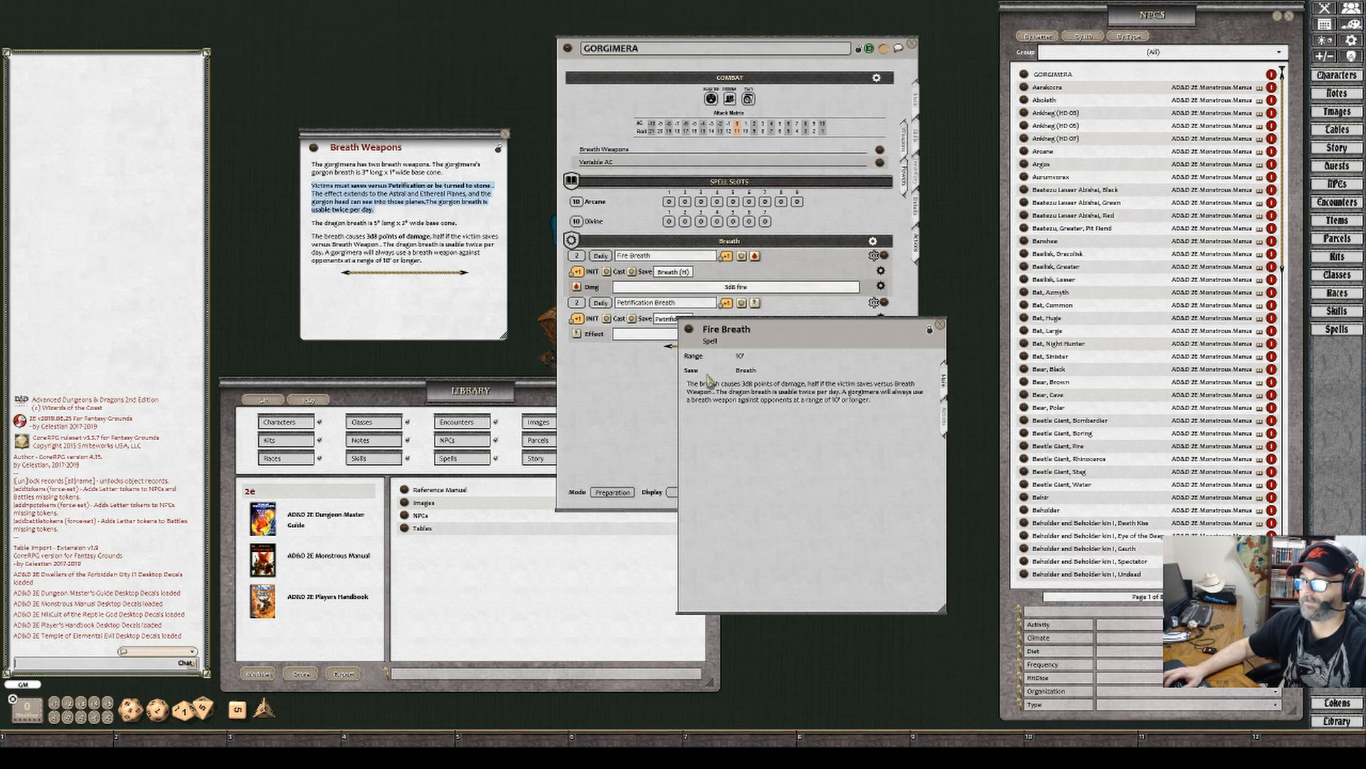
click(940, 324)
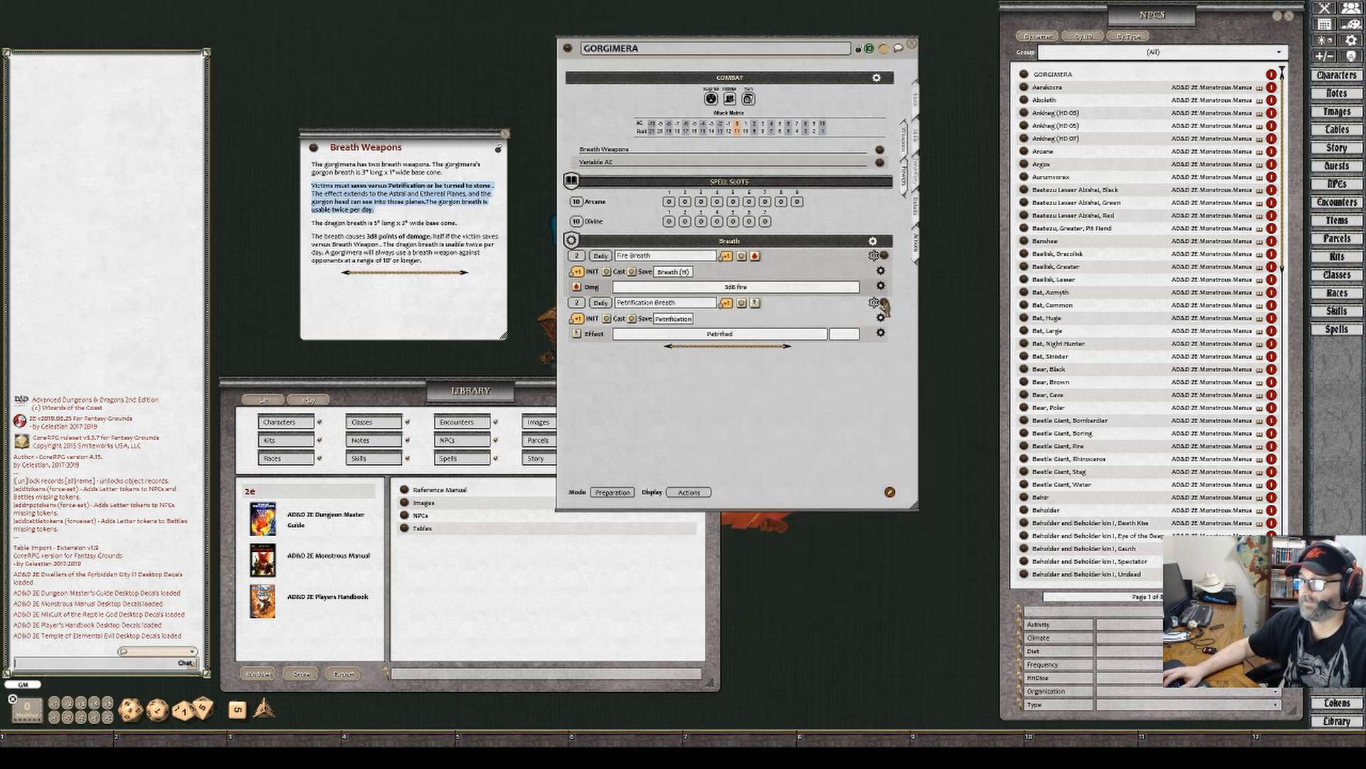
click(884, 305)
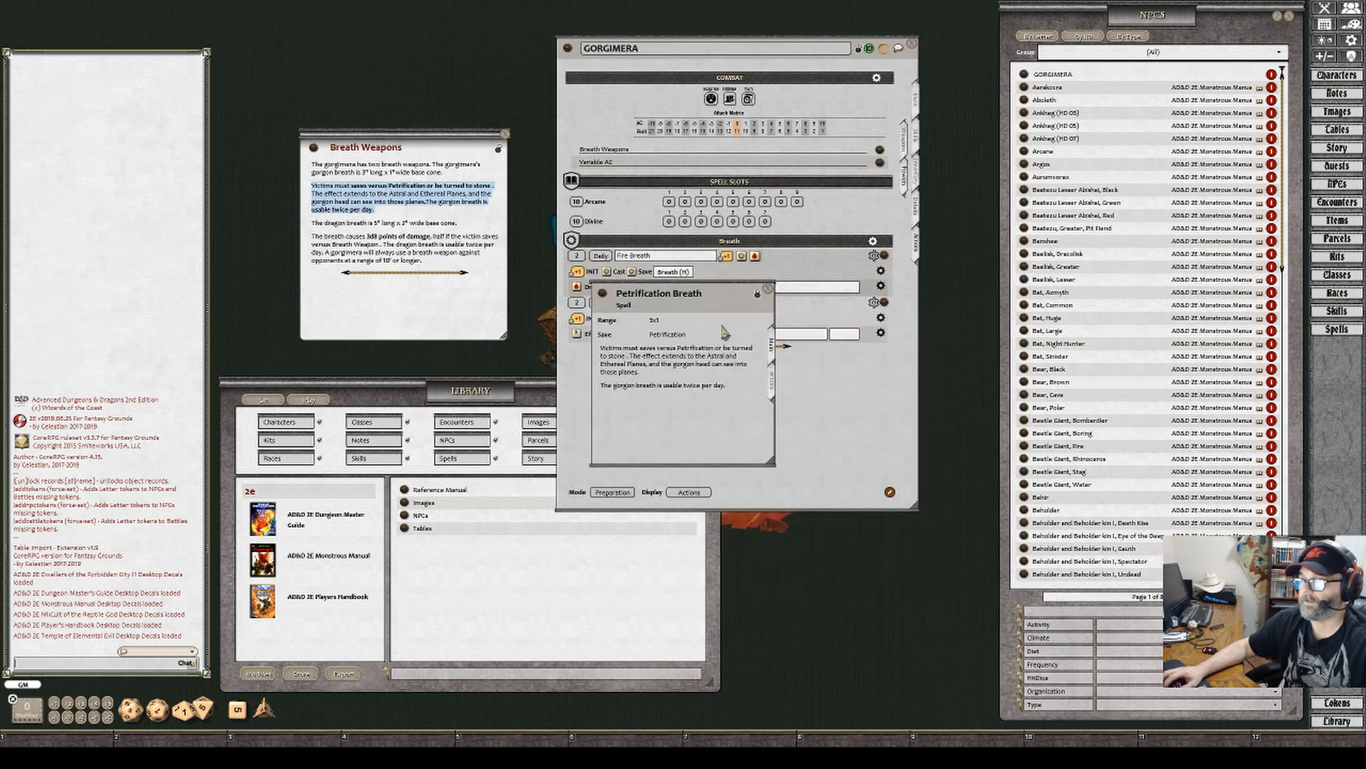
click(768, 290)
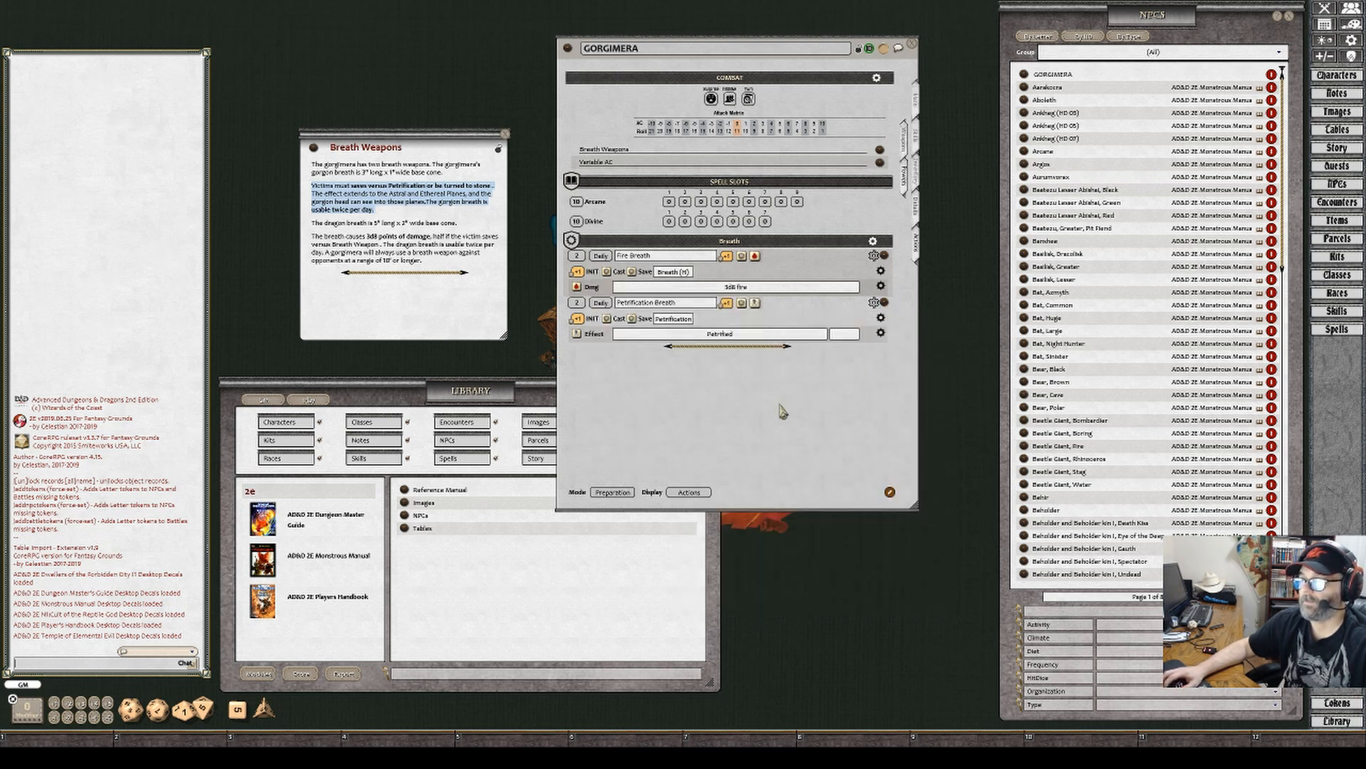
Copy the sentence about the claw, bite and butt attacks from the Gorgimera's description
click(906, 155)
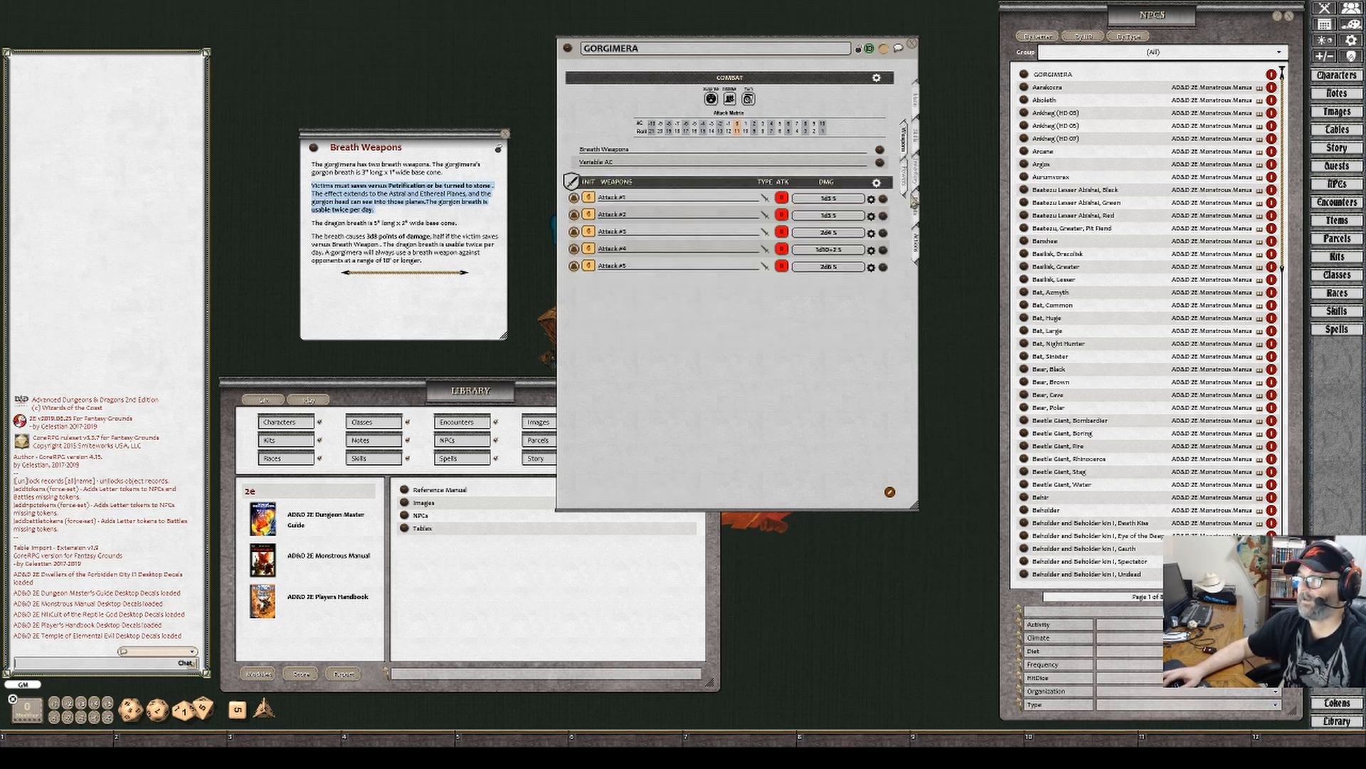
click(918, 220)
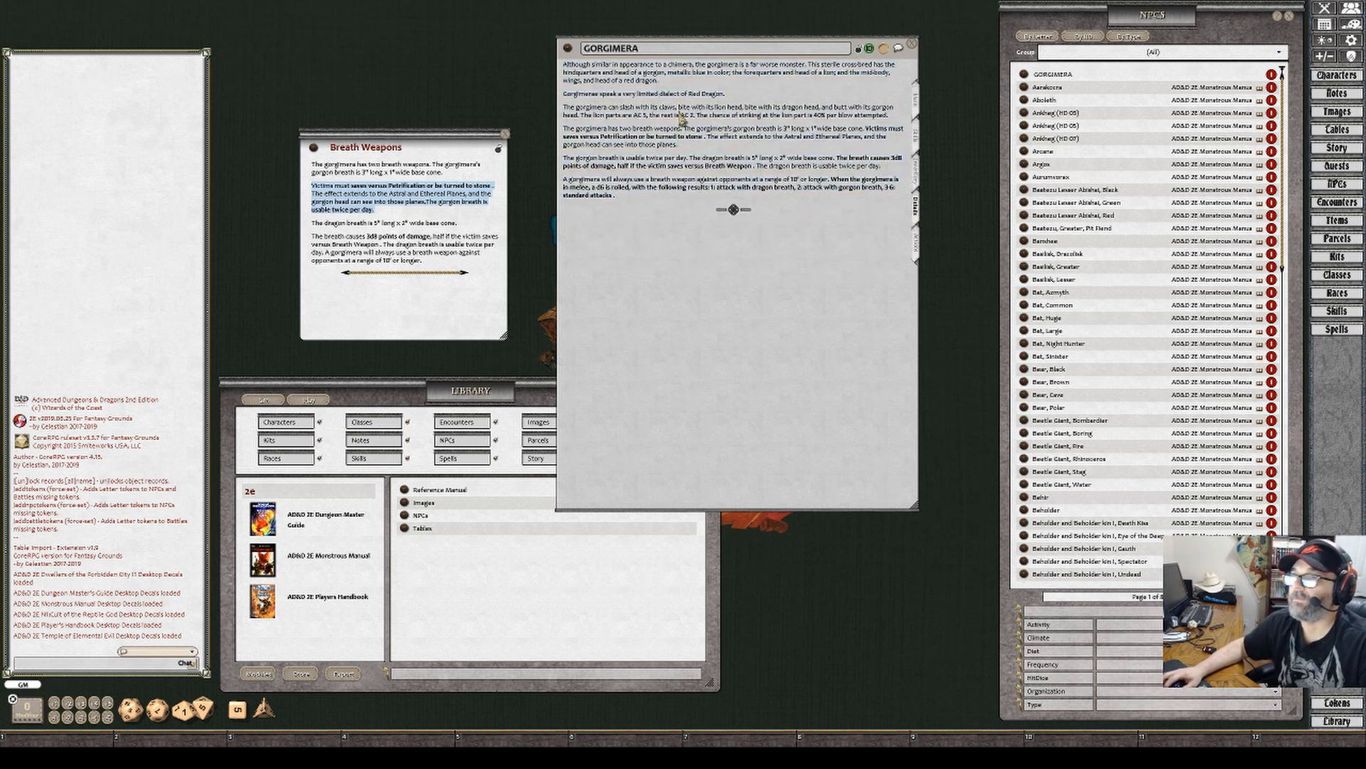
mouse_move(566, 111)
mouse_down()
mouse_move(882, 115)
mouse_move(580, 118)
mouse_up()
key(ctrl+c)
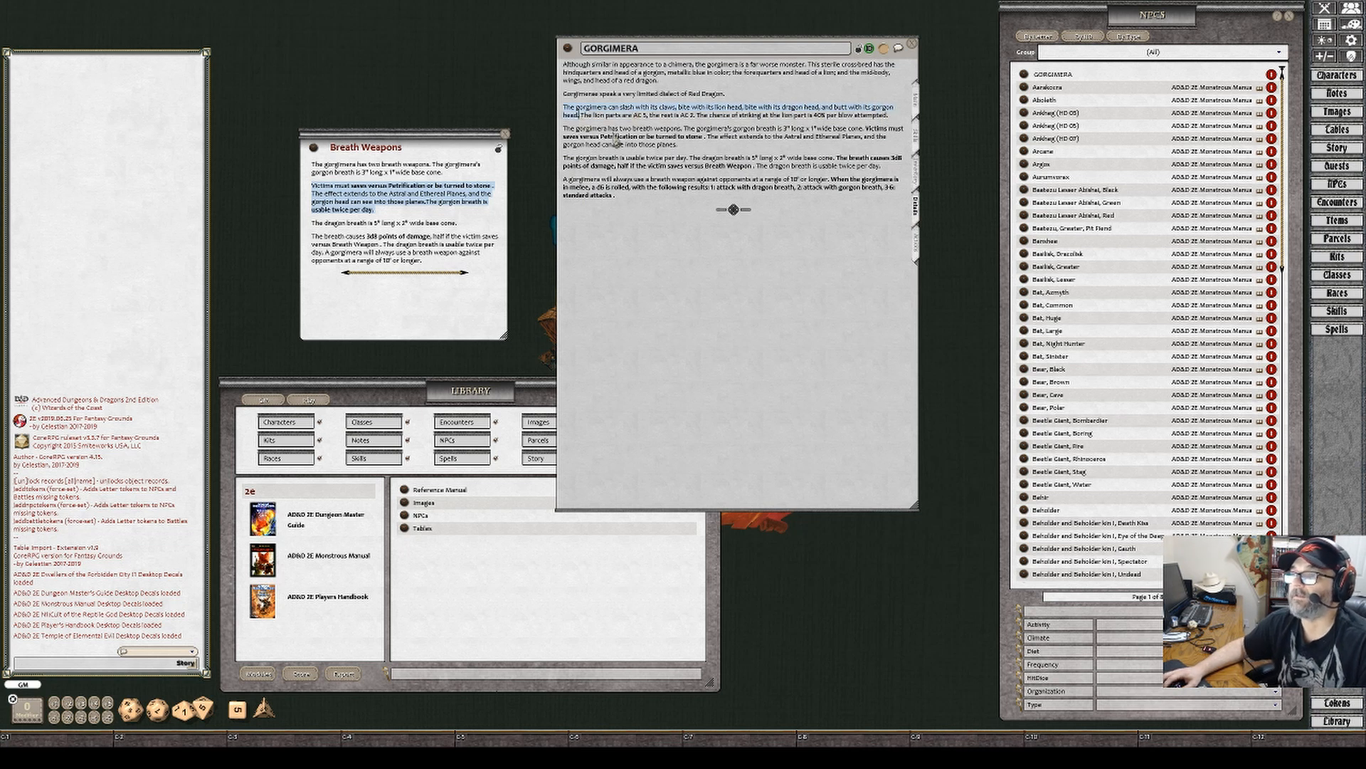
Unlock the Attack #1 note and paste the copied attack sentence as a new paragraph below the import line
click(917, 251)
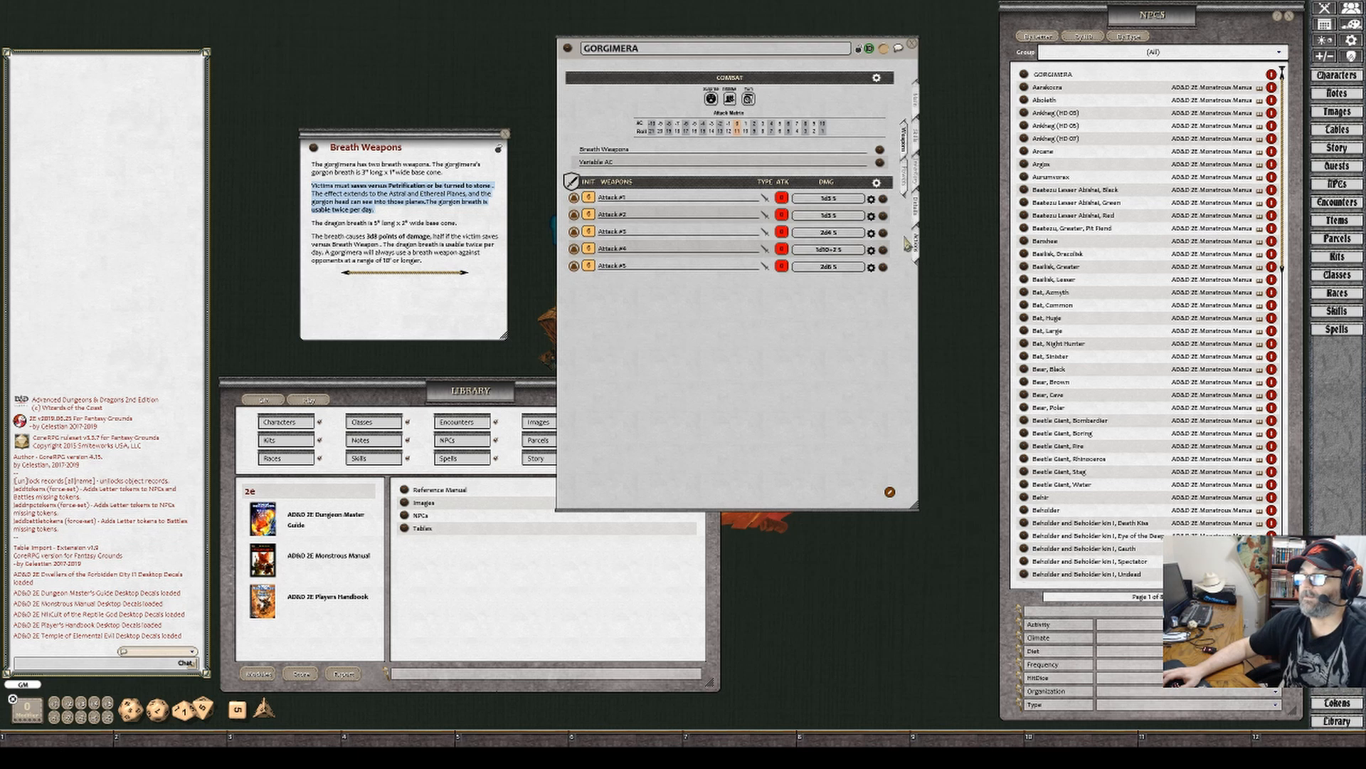
click(883, 200)
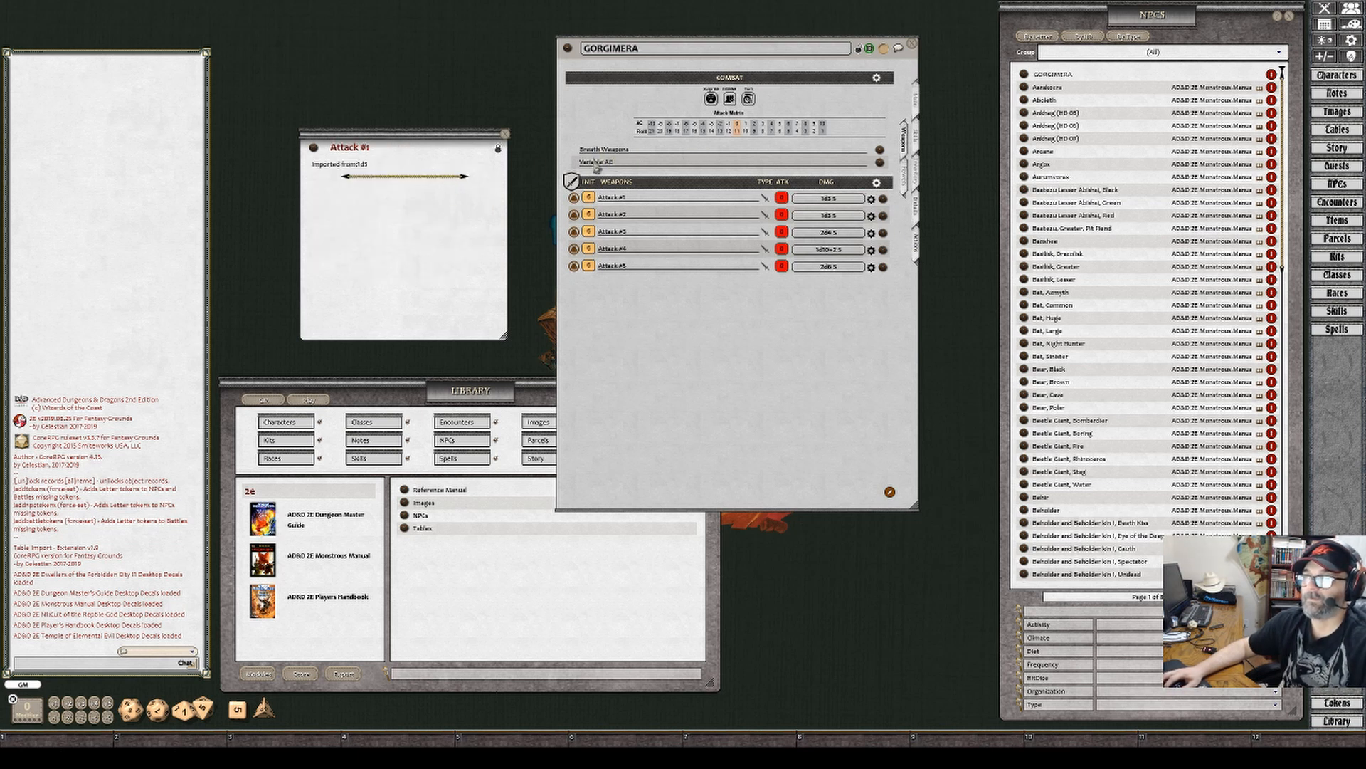
click(498, 148)
click(374, 164)
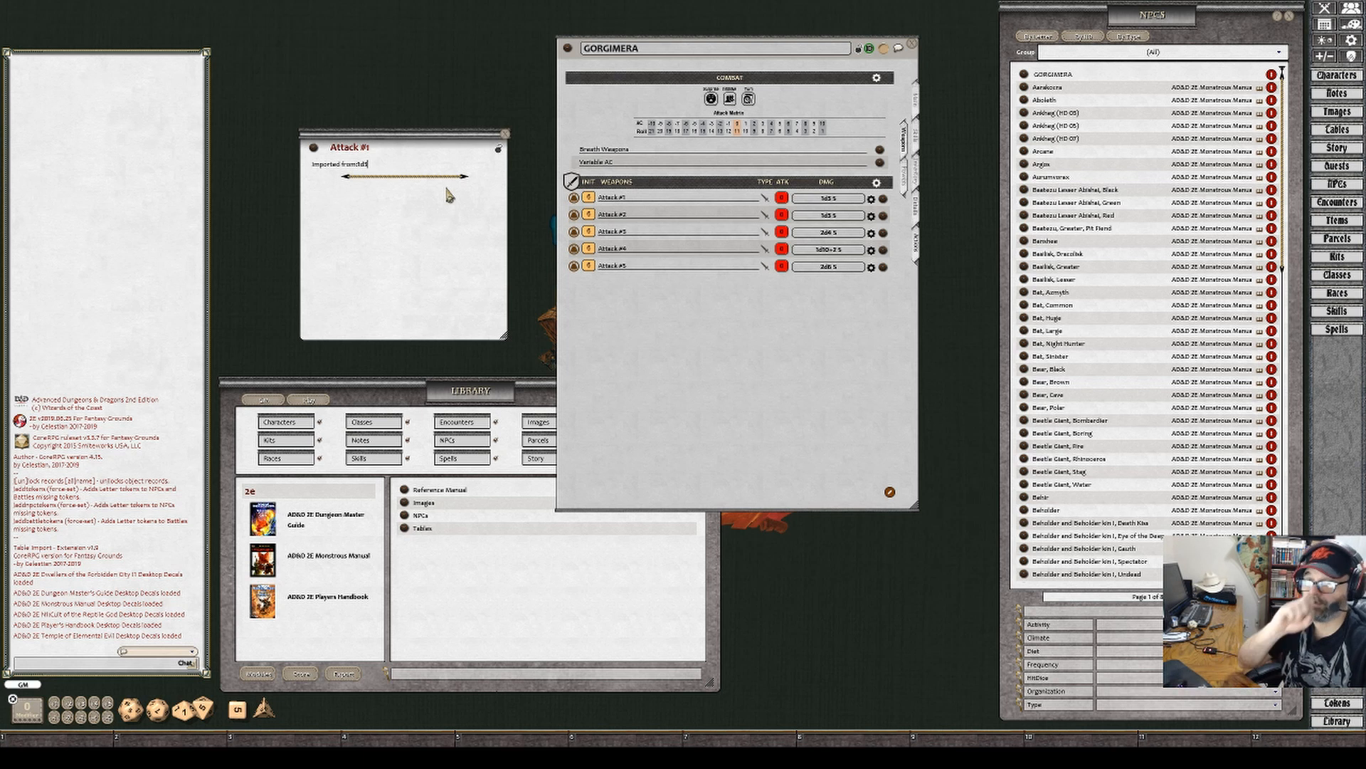
key(Return)
key(ctrl+v)
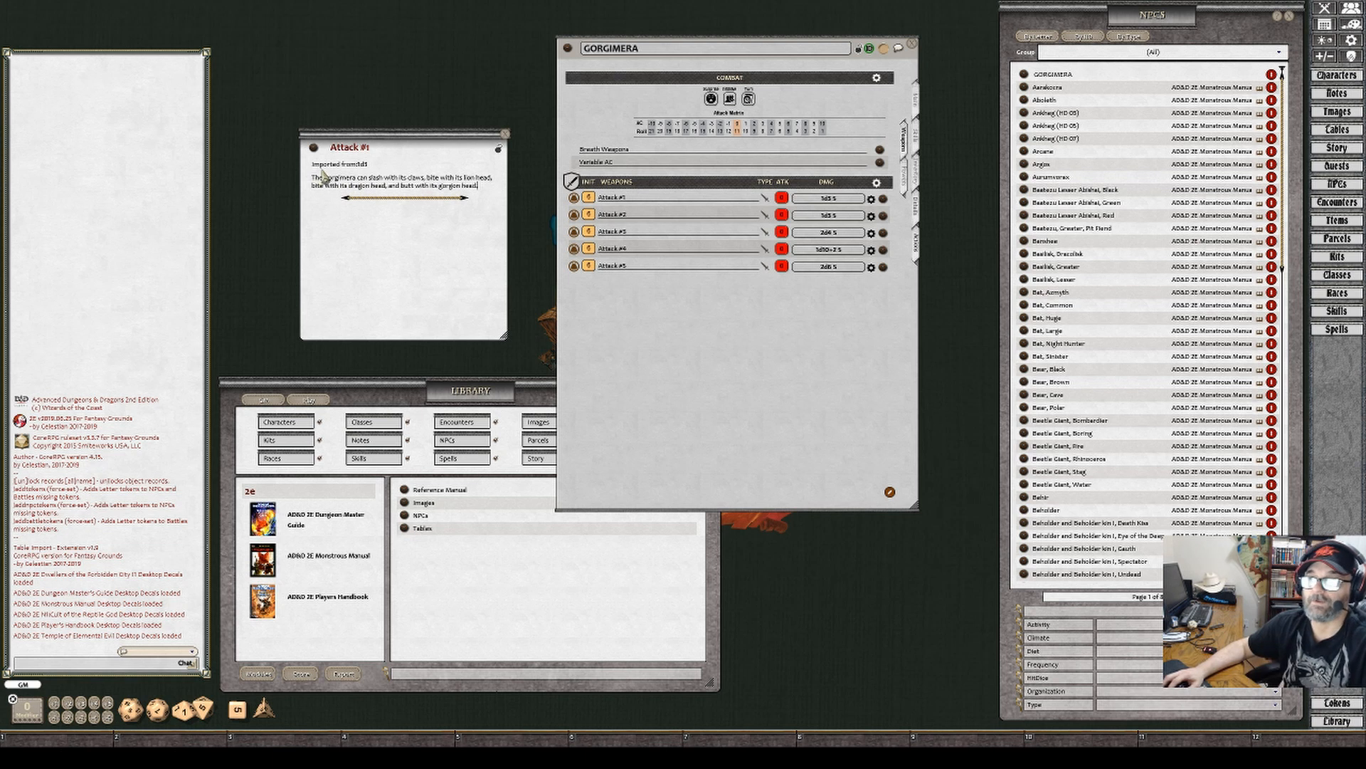
Remove the pasted attack sentence from the Attack #1 note and lock the note
drag(477, 191, 299, 187)
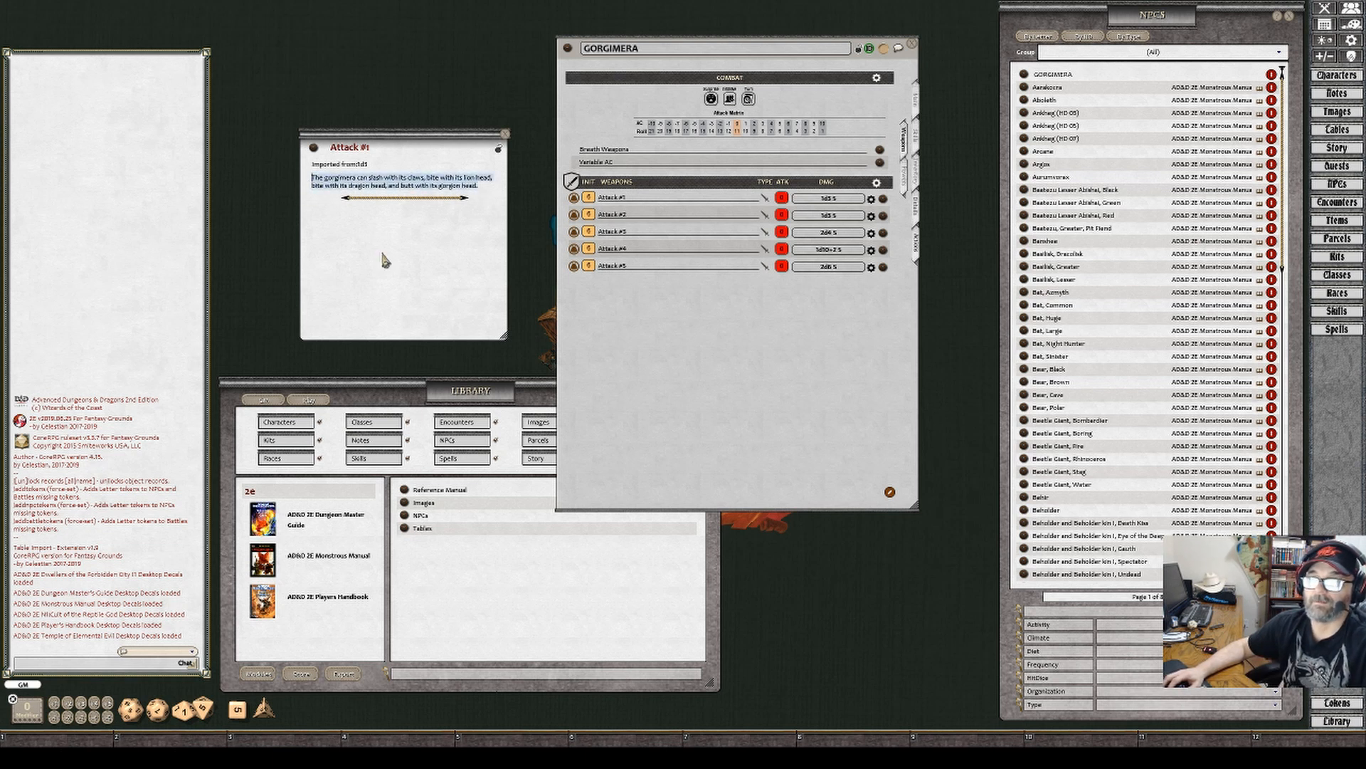
key(BackSpace)
key(BackSpace)
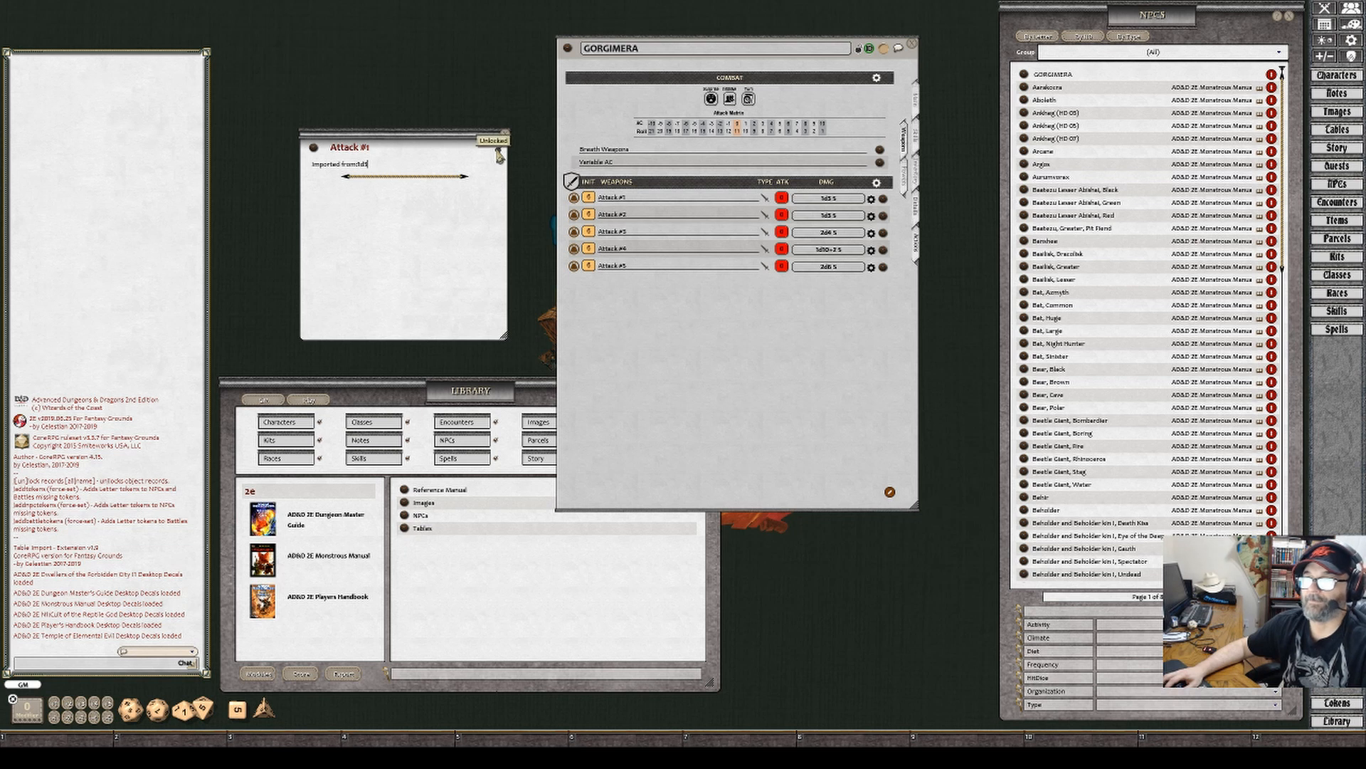
click(500, 157)
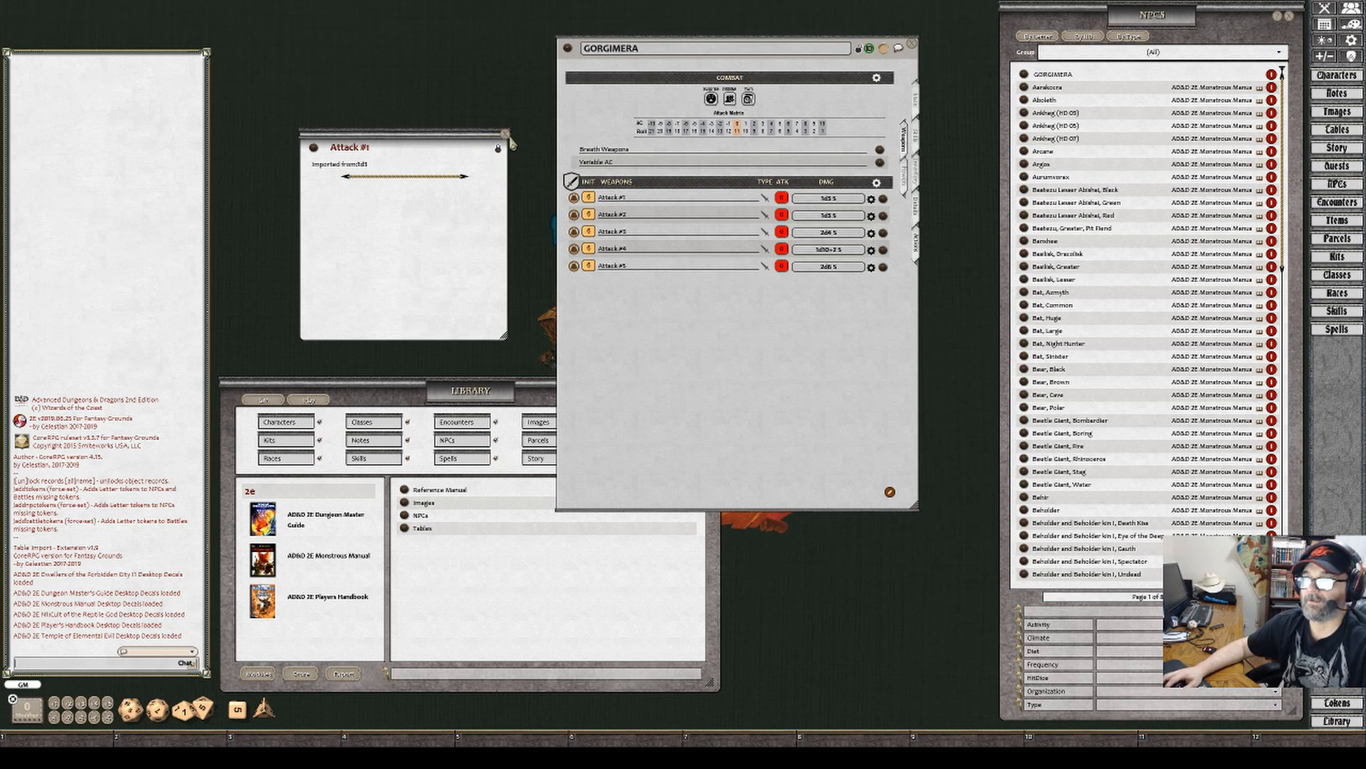
Close the Attack #1 note, search the tokens for "gorg" and assign the Gorgon token to the Gorgimera
click(506, 134)
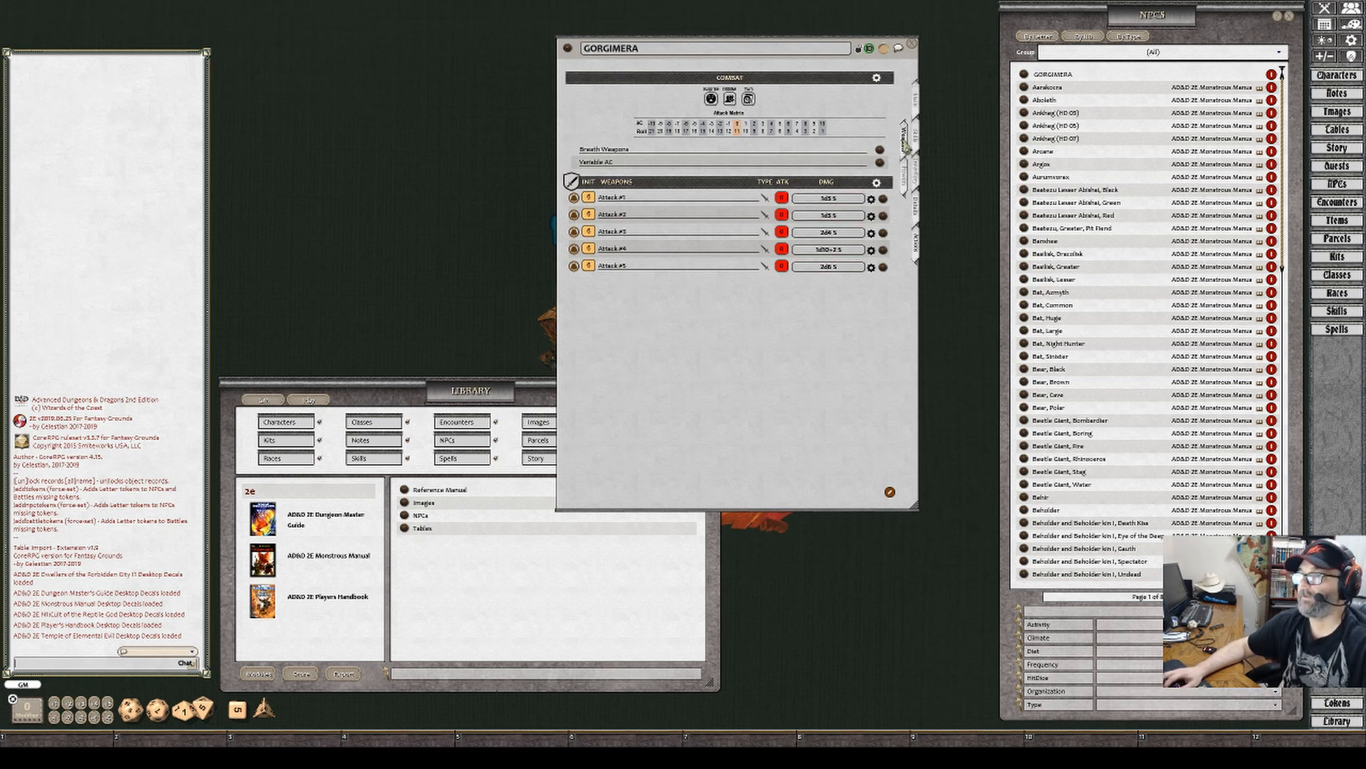
click(918, 105)
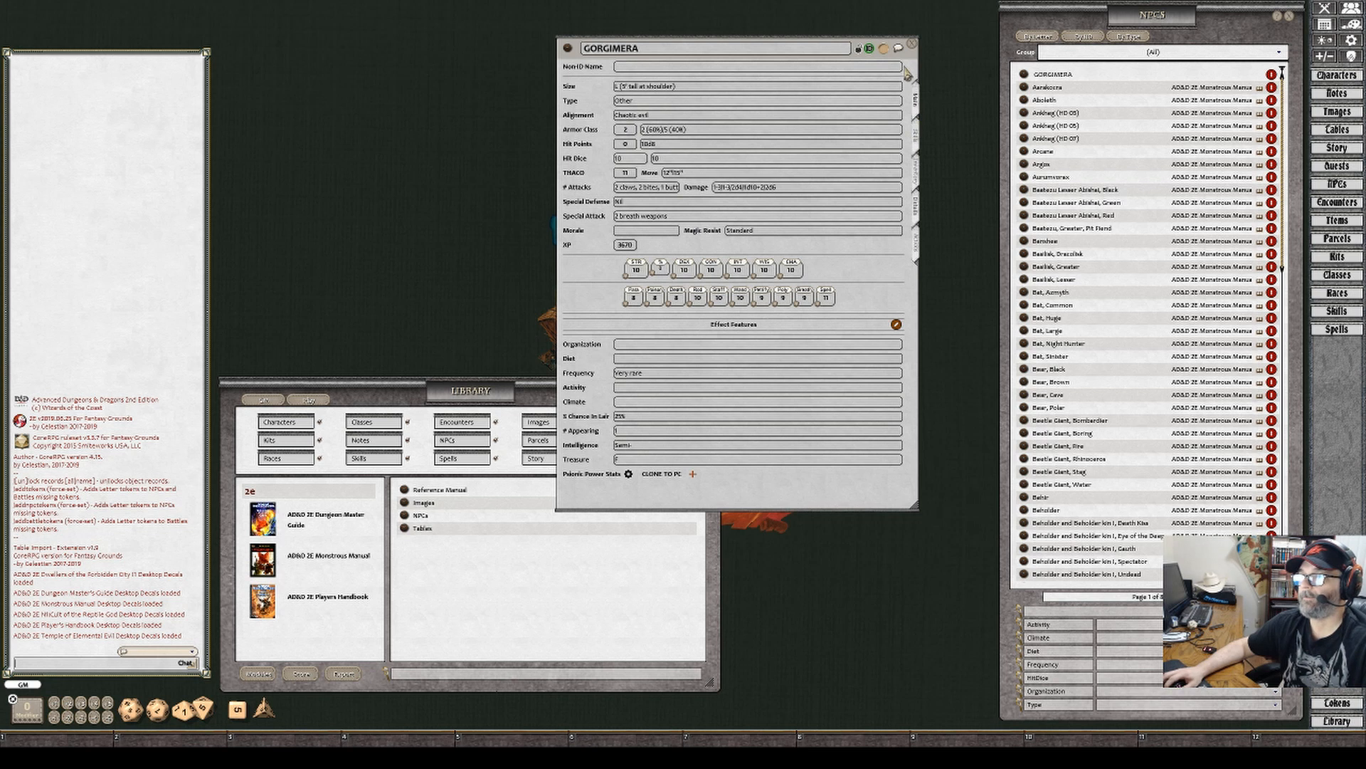
click(1346, 705)
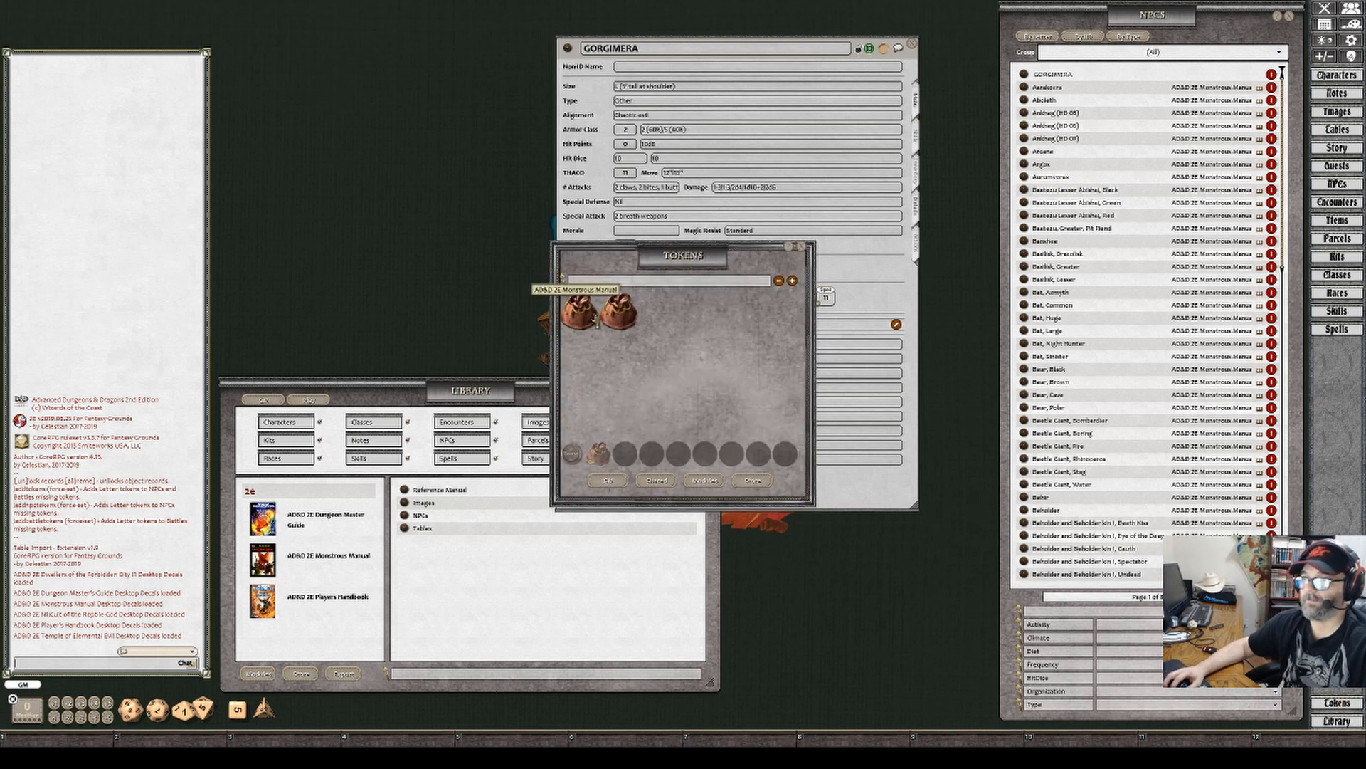
drag(683, 254, 420, 102)
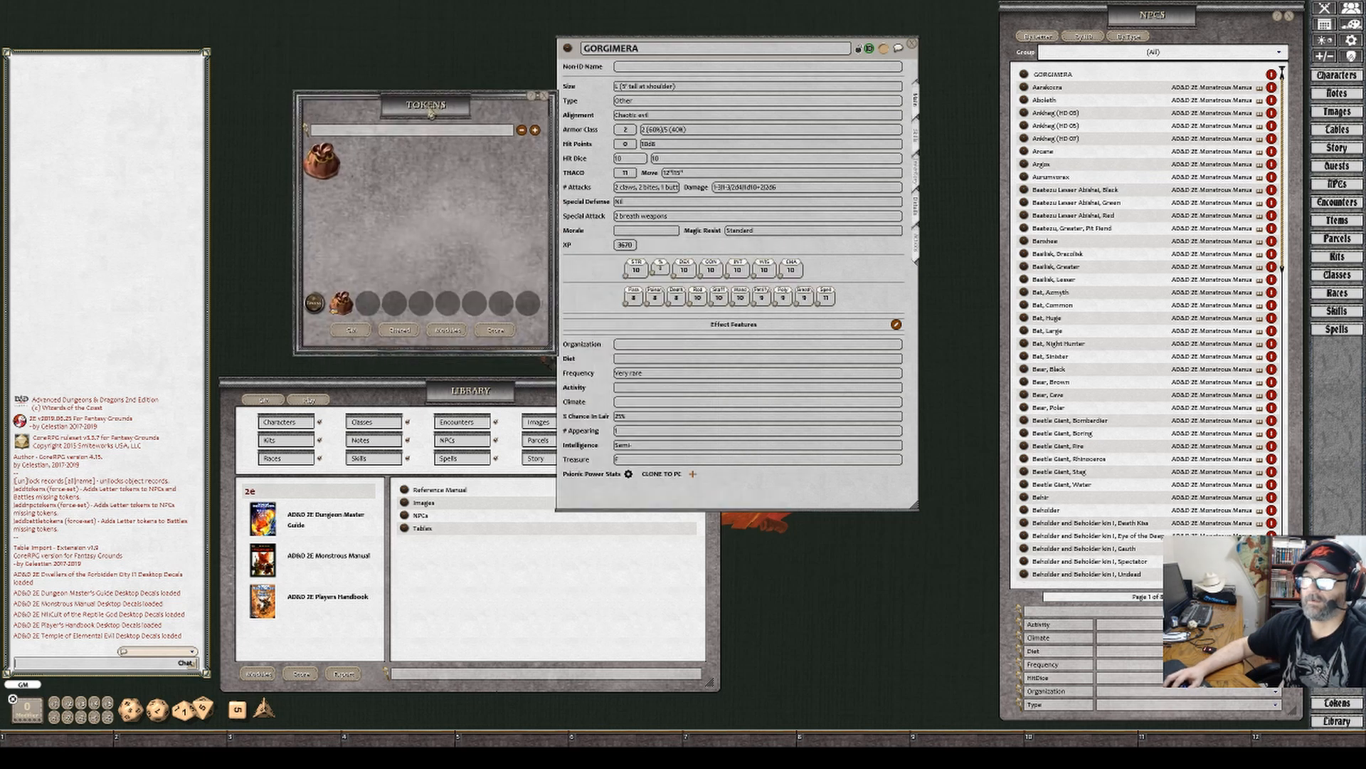
click(321, 161)
drag(422, 131, 347, 112)
click(346, 107)
text(gorg)
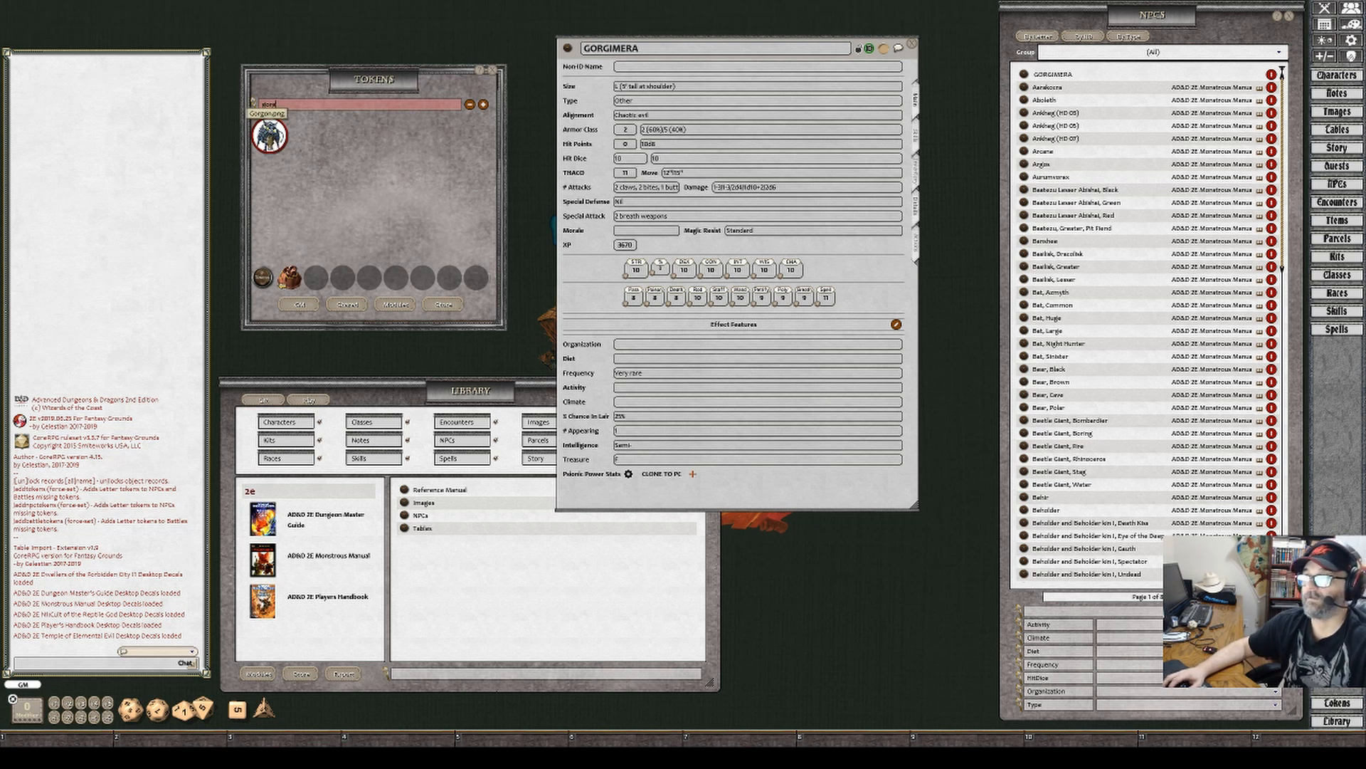
drag(269, 135, 883, 49)
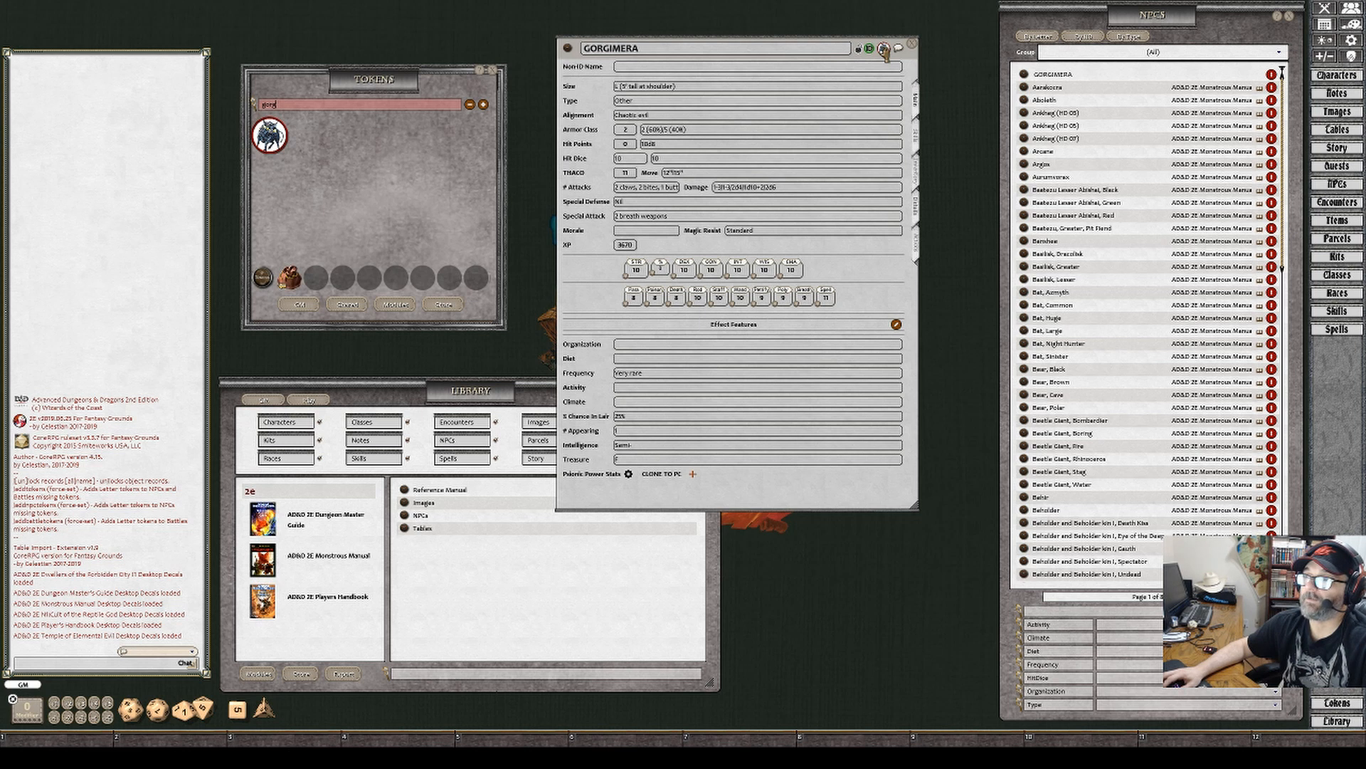
Insert an empty line above the first paragraph of the Gorgimera's description
click(916, 213)
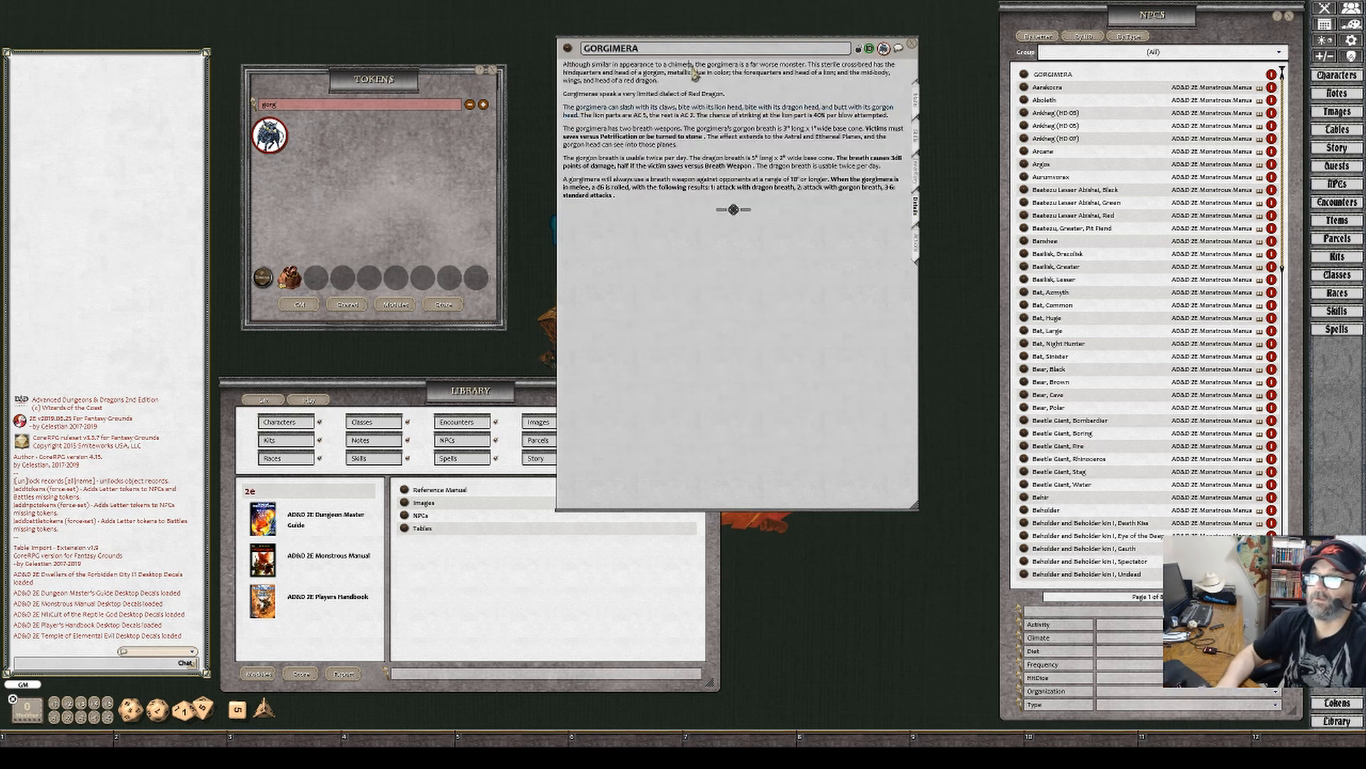
key(Home)
key(Return)
key(Up)
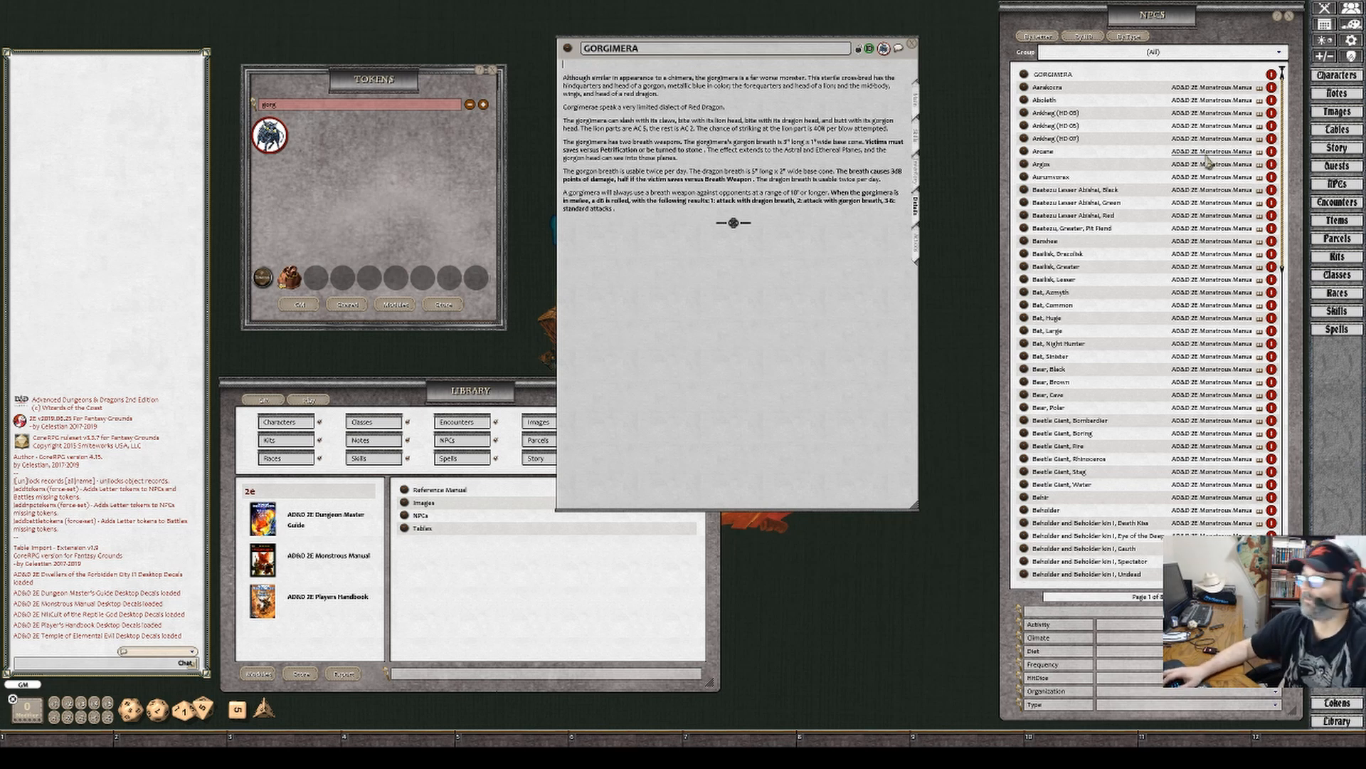
Search the images for "gorg" and link the Gorgon image on the empty first line of the description
click(1337, 111)
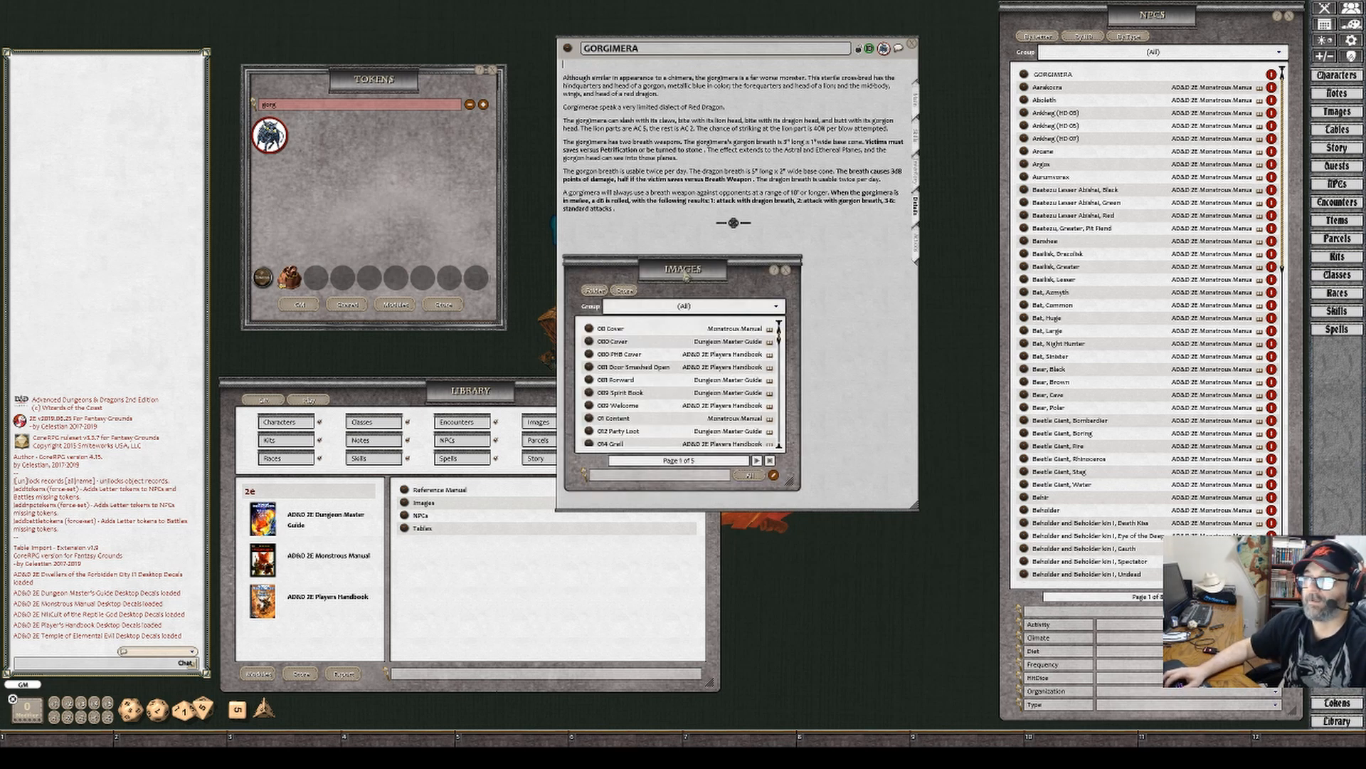
drag(687, 276, 349, 61)
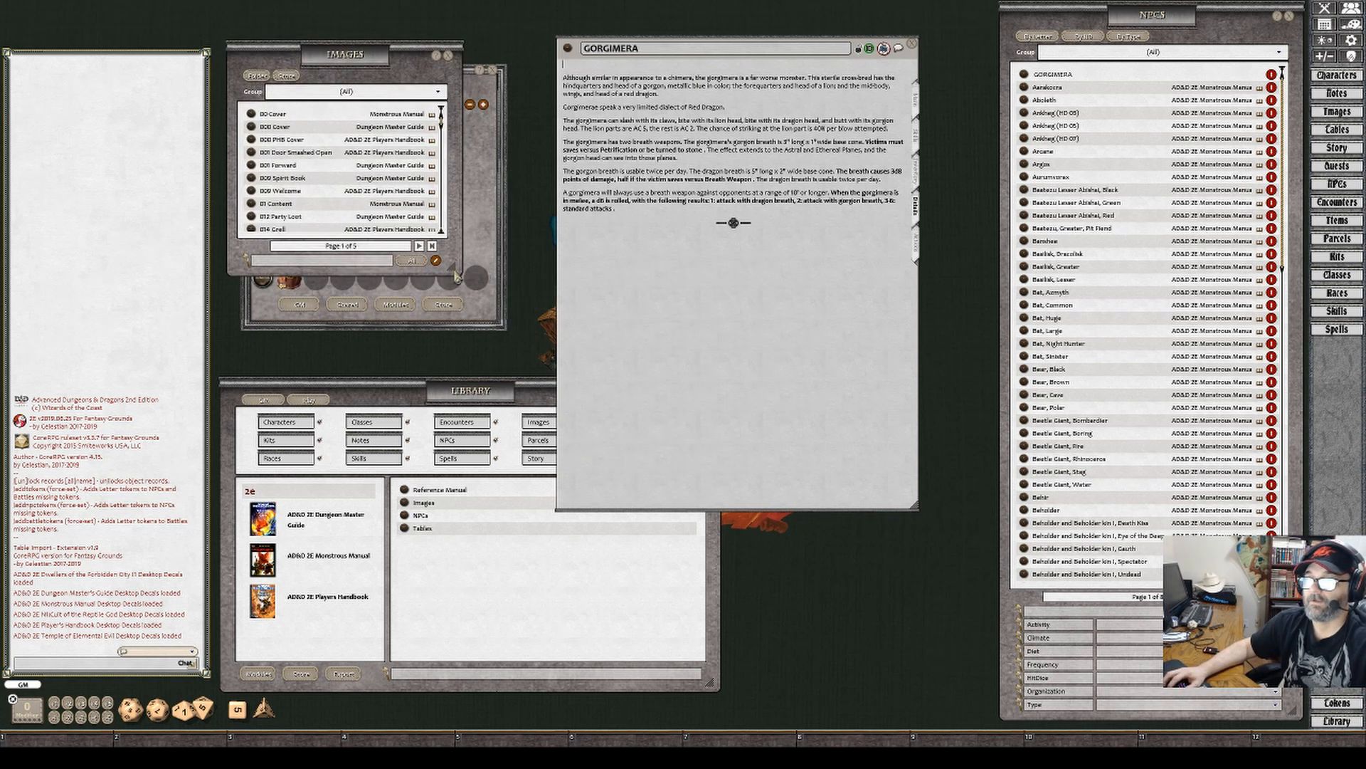
drag(457, 270, 528, 346)
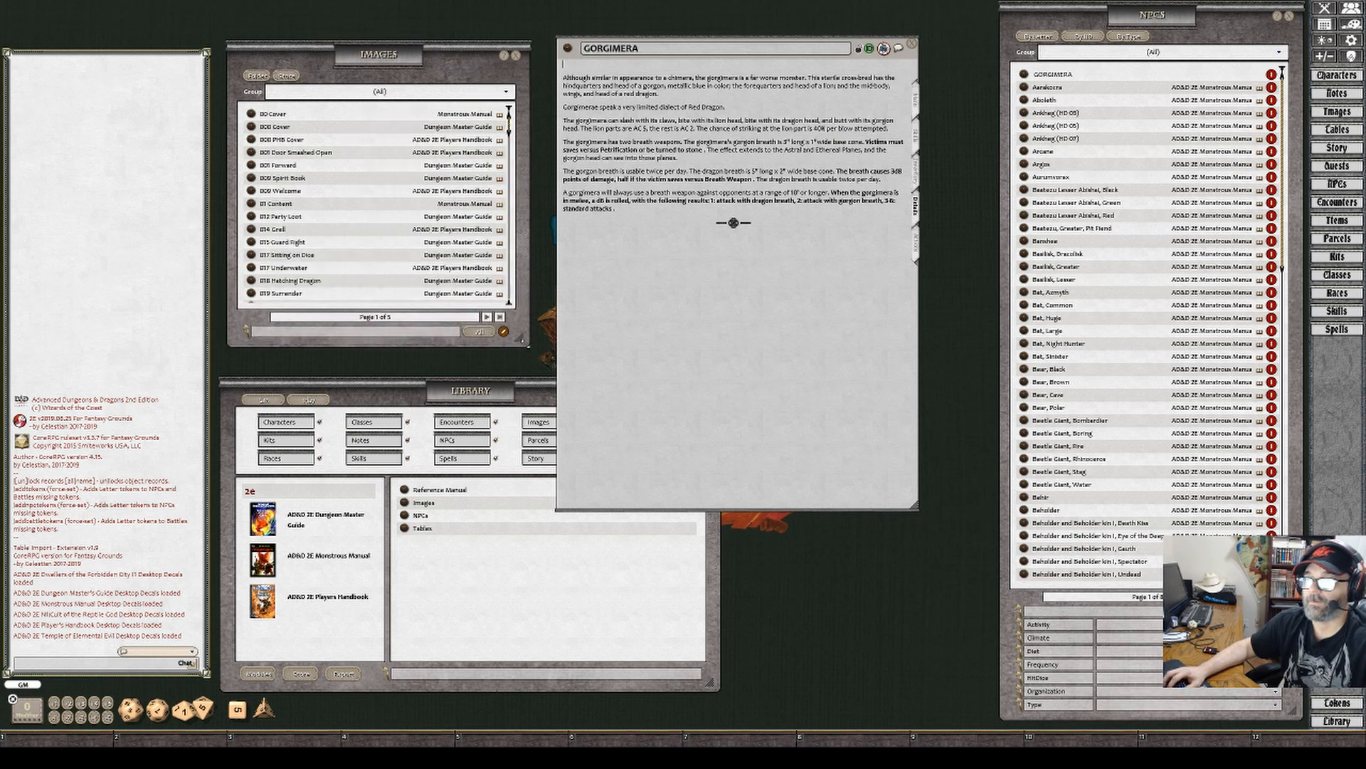
click(323, 333)
text(gorg)
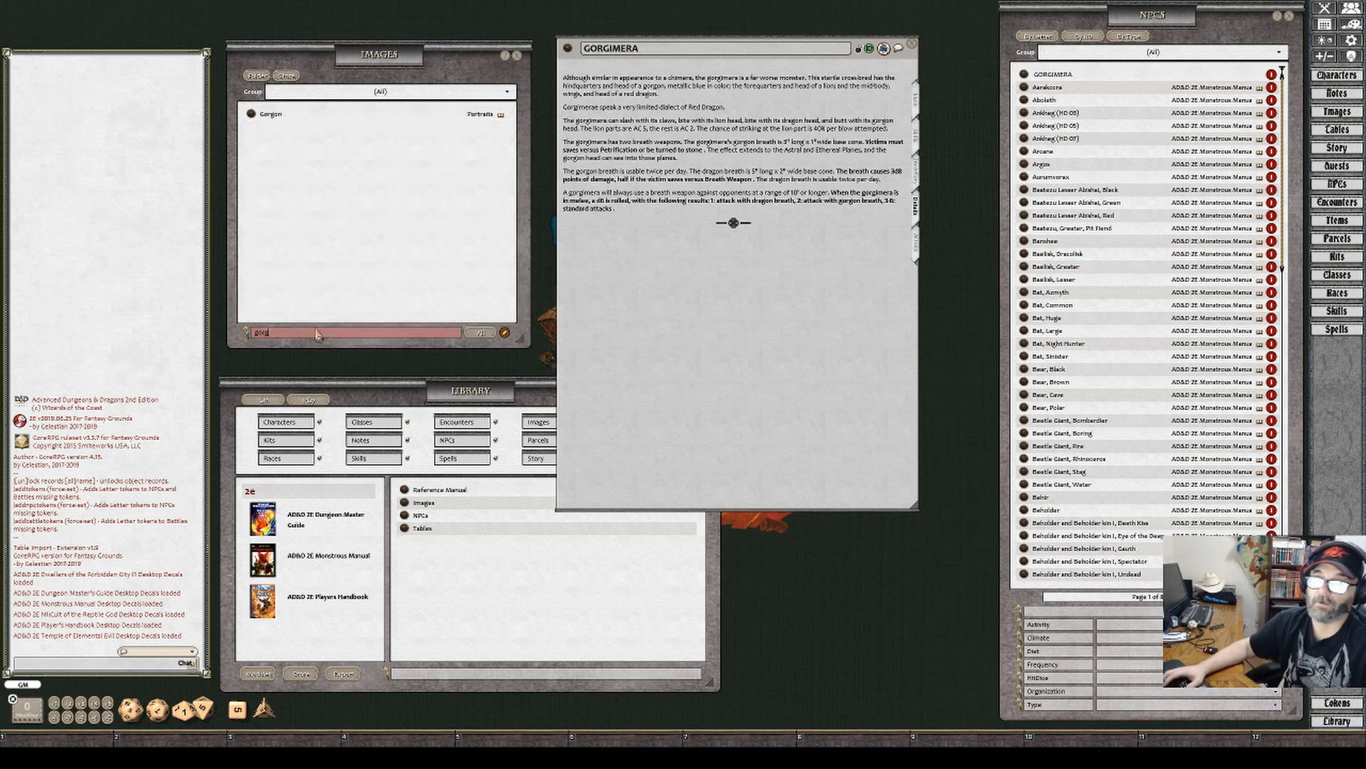
drag(252, 115, 584, 71)
Prefix the Gorgon link in the description with "Image:" and close the image list
click(580, 66)
text(Ima)
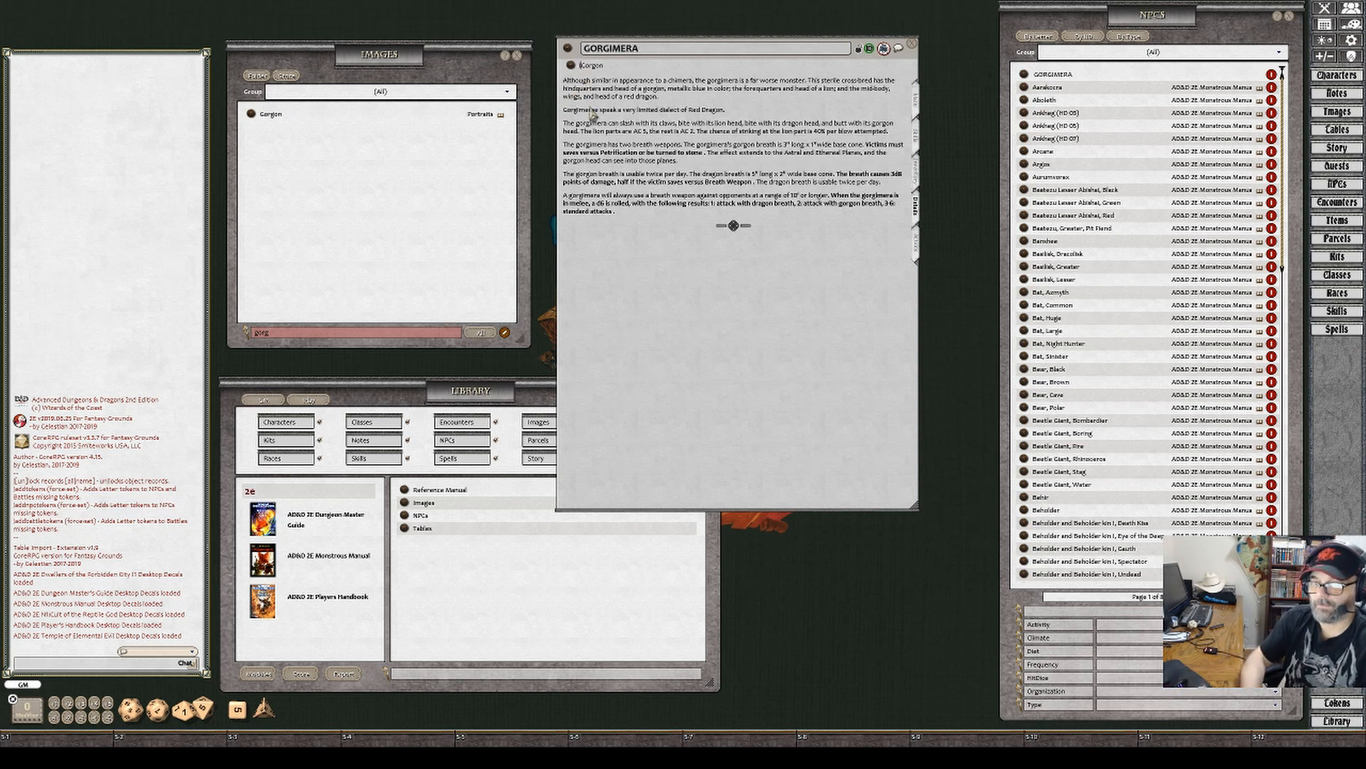
text(ge:)
key(Tab)
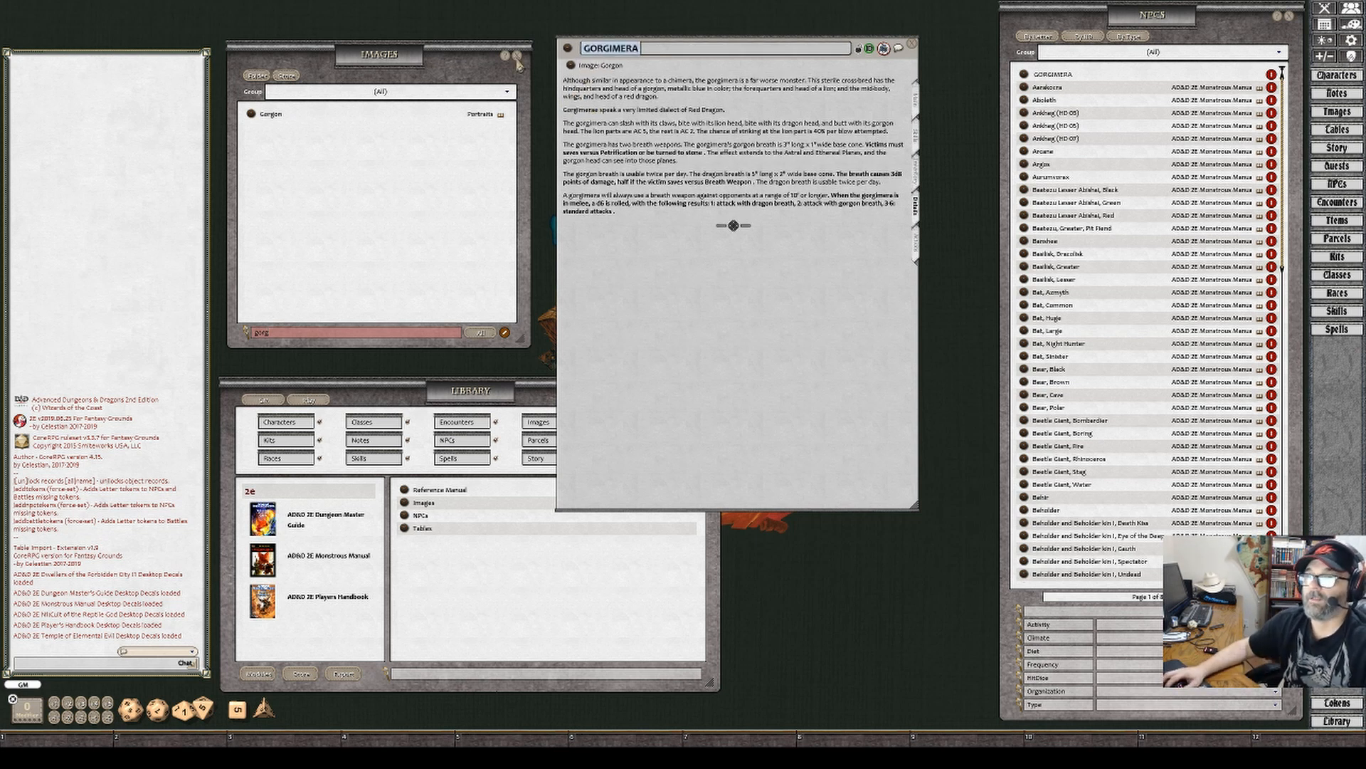
click(517, 55)
View the Gorgon picture through its link in the description, and close the picture and the token window
click(570, 66)
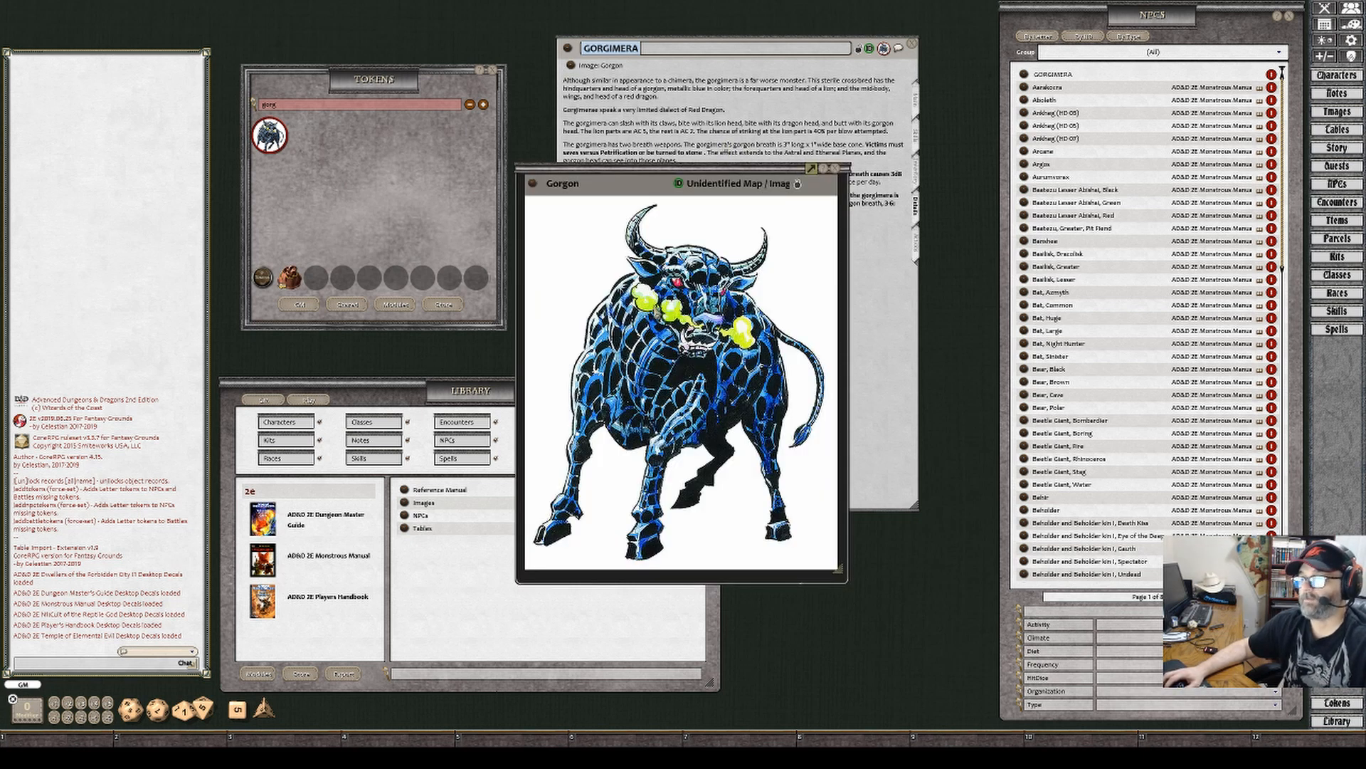
right_click(681, 363)
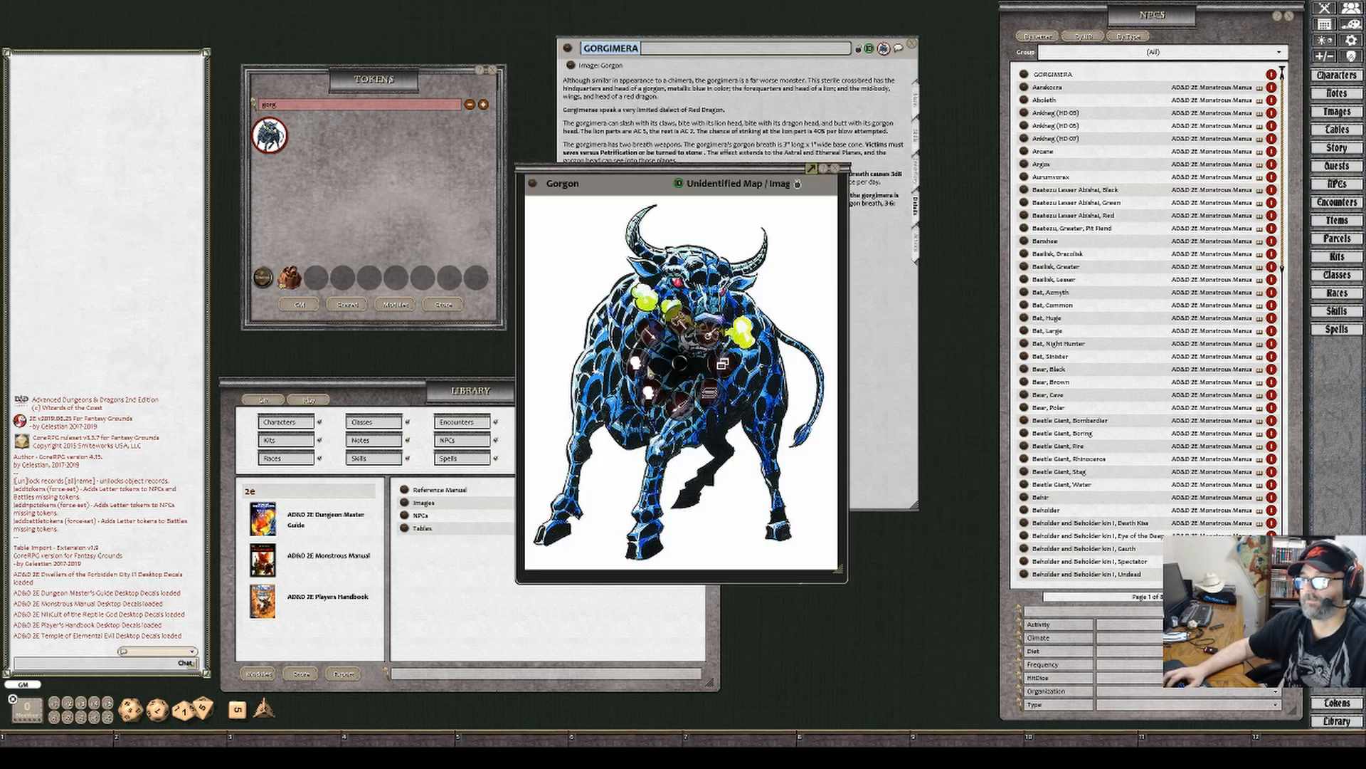
click(567, 334)
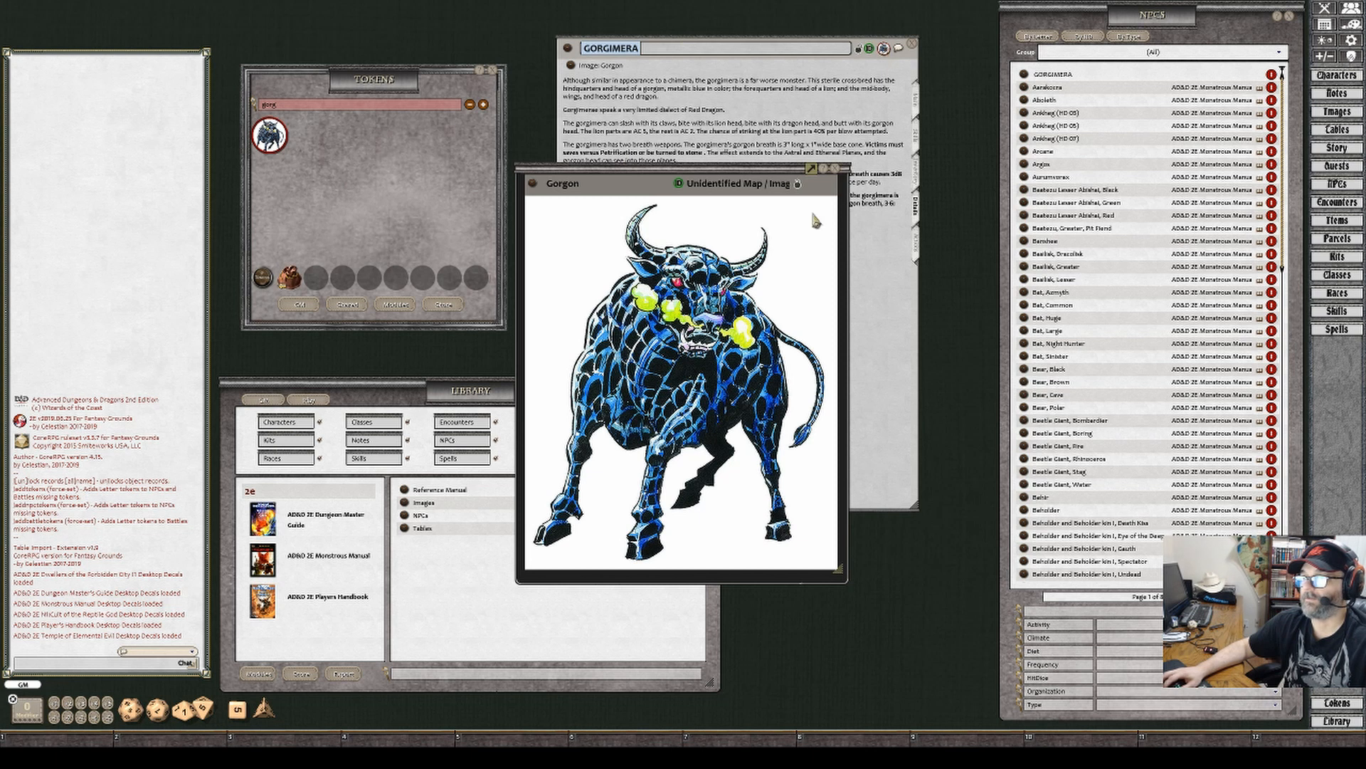
click(837, 169)
click(494, 70)
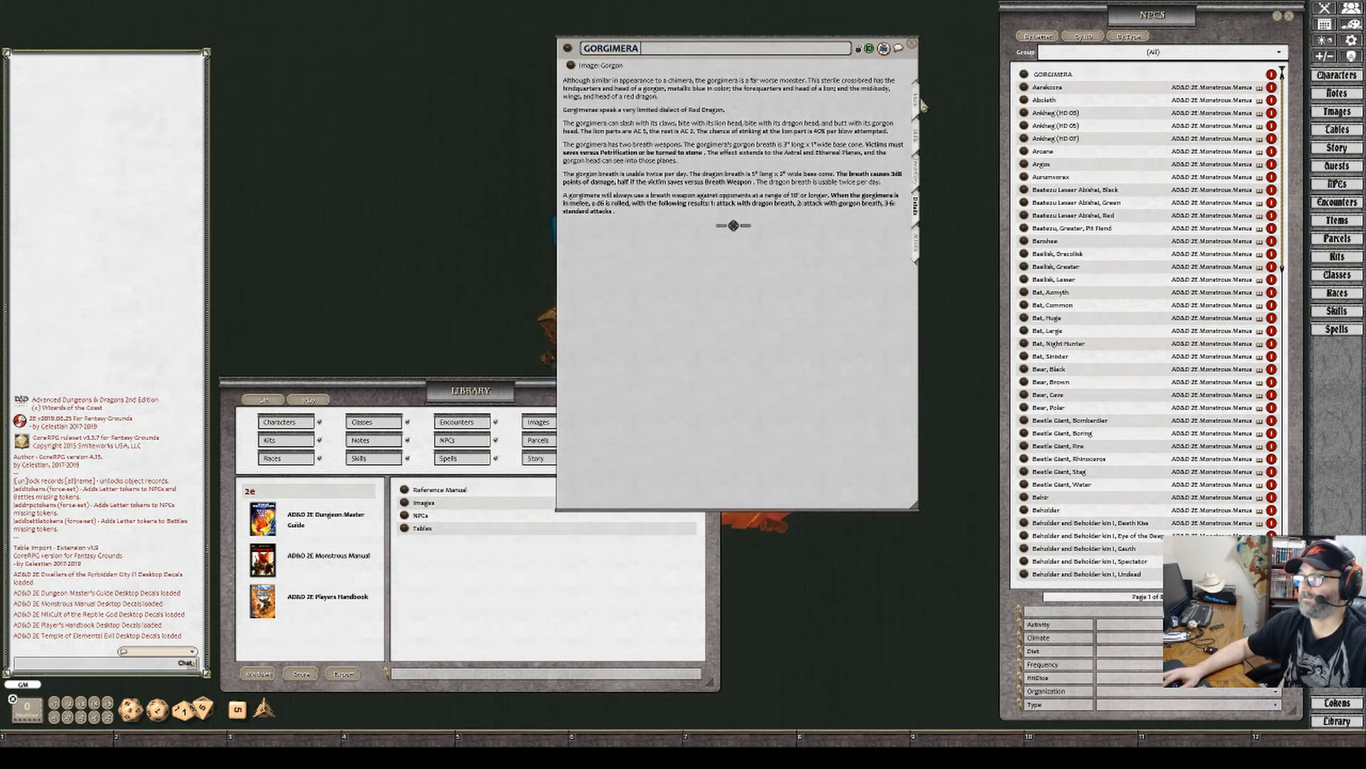
Review the Gorgimera's weapons and breath powers, and return to its main statistics
click(917, 249)
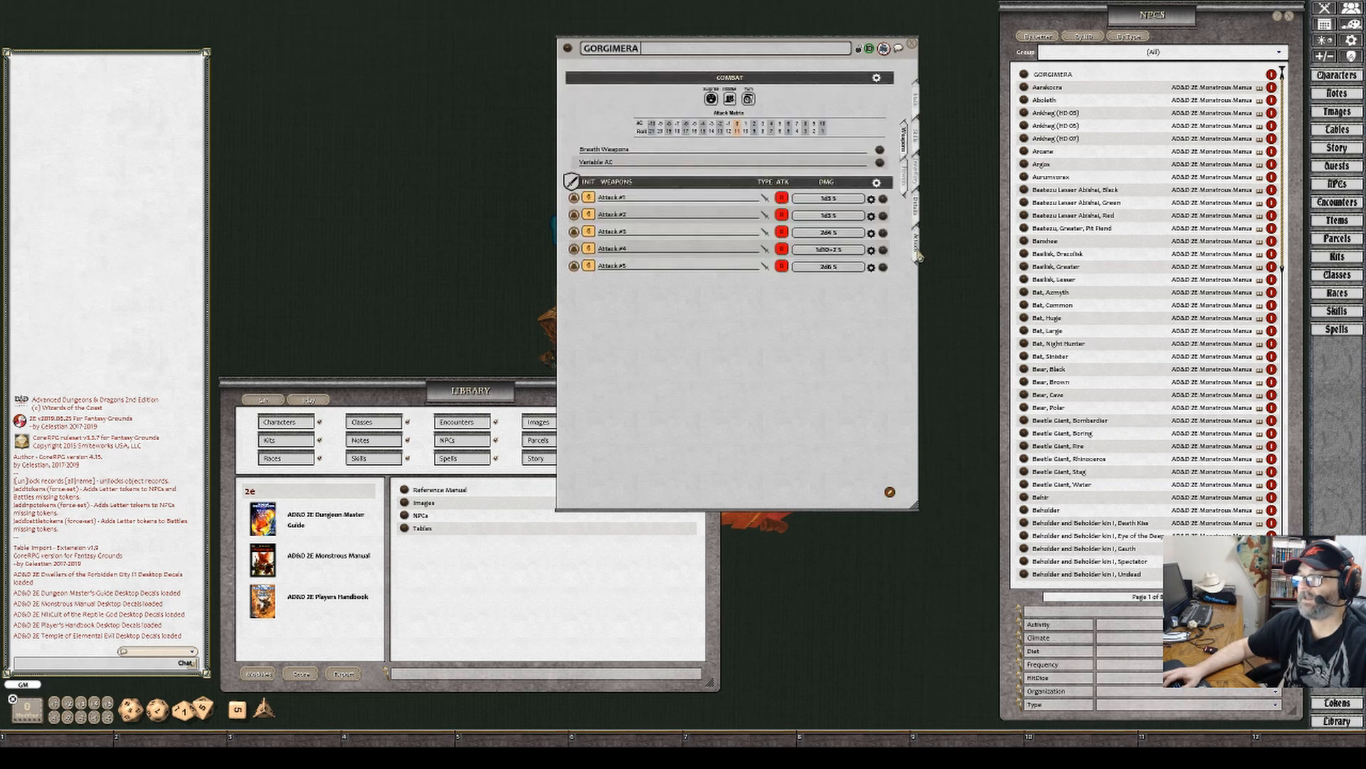
click(906, 185)
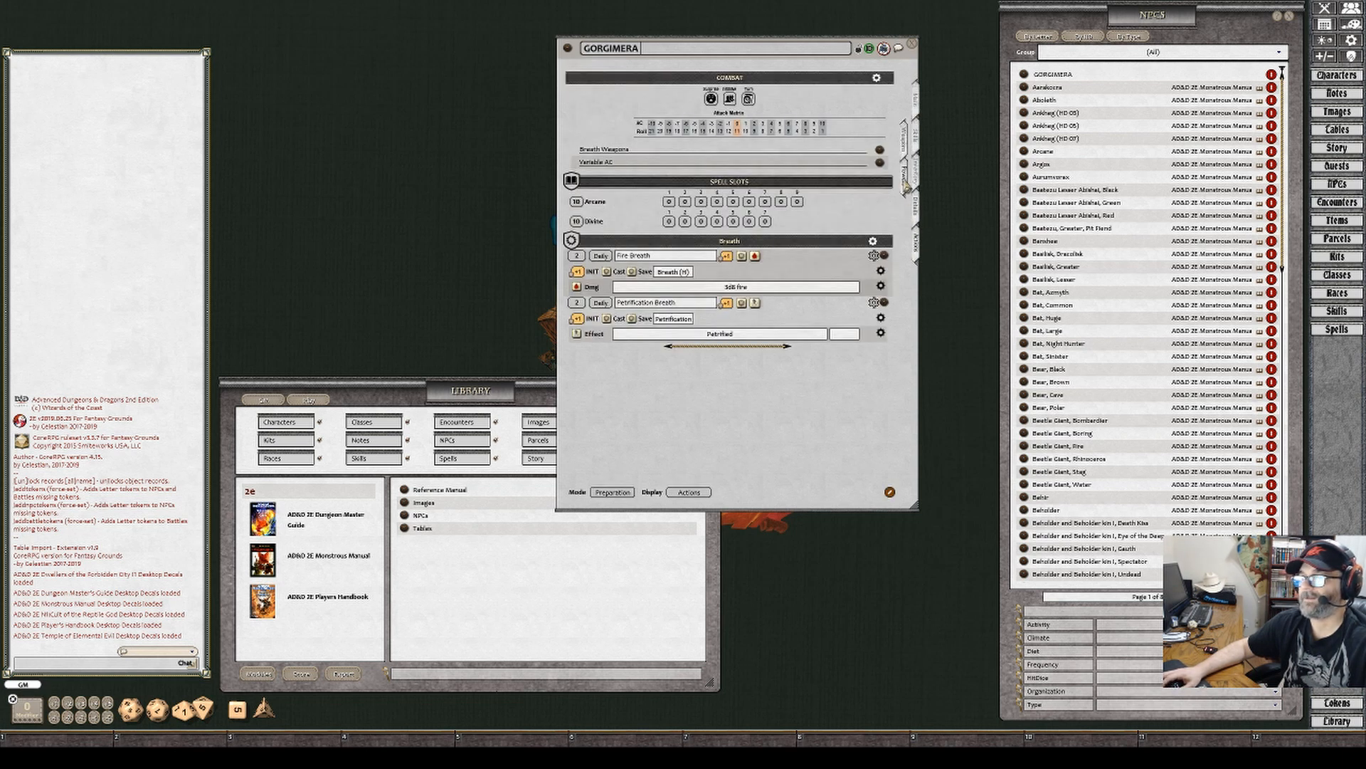
click(918, 106)
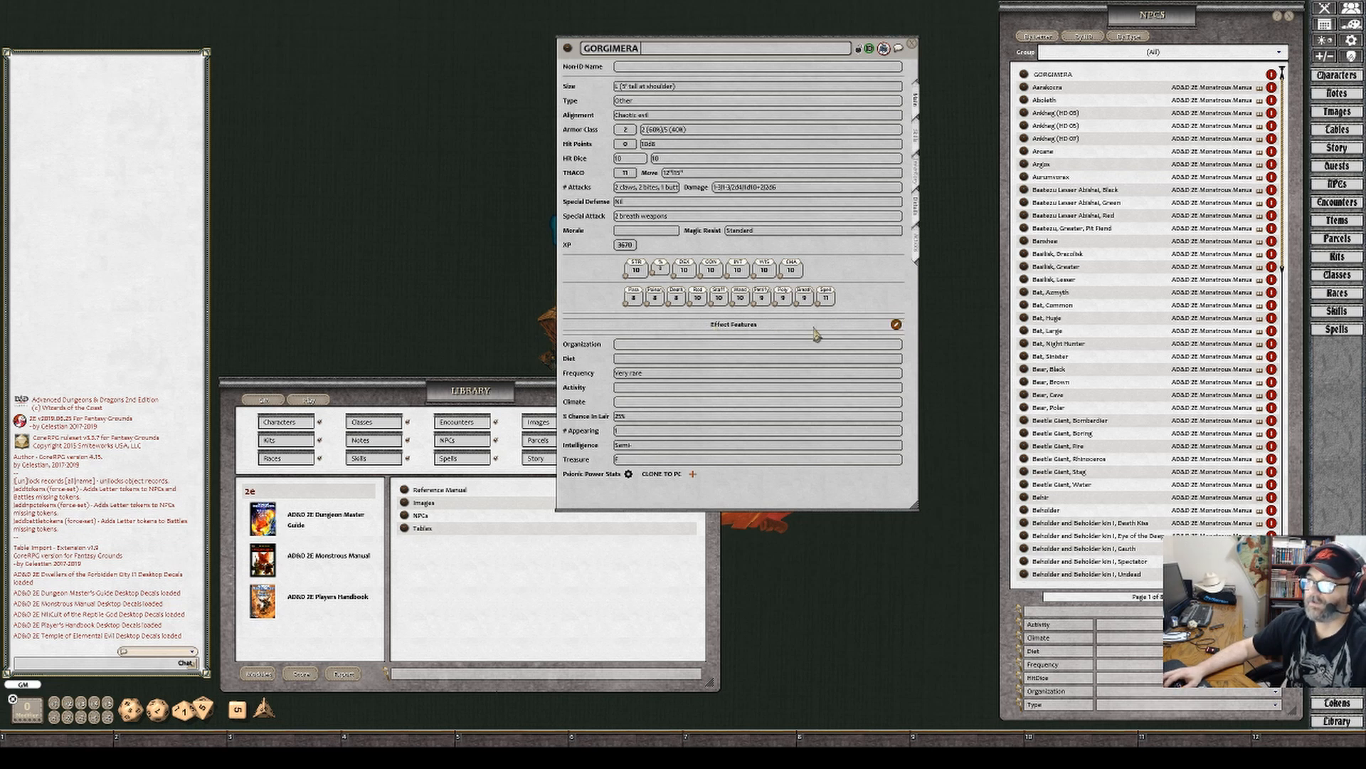
Add a new effect feature to the Gorgimera and open its editor beside the record
click(896, 325)
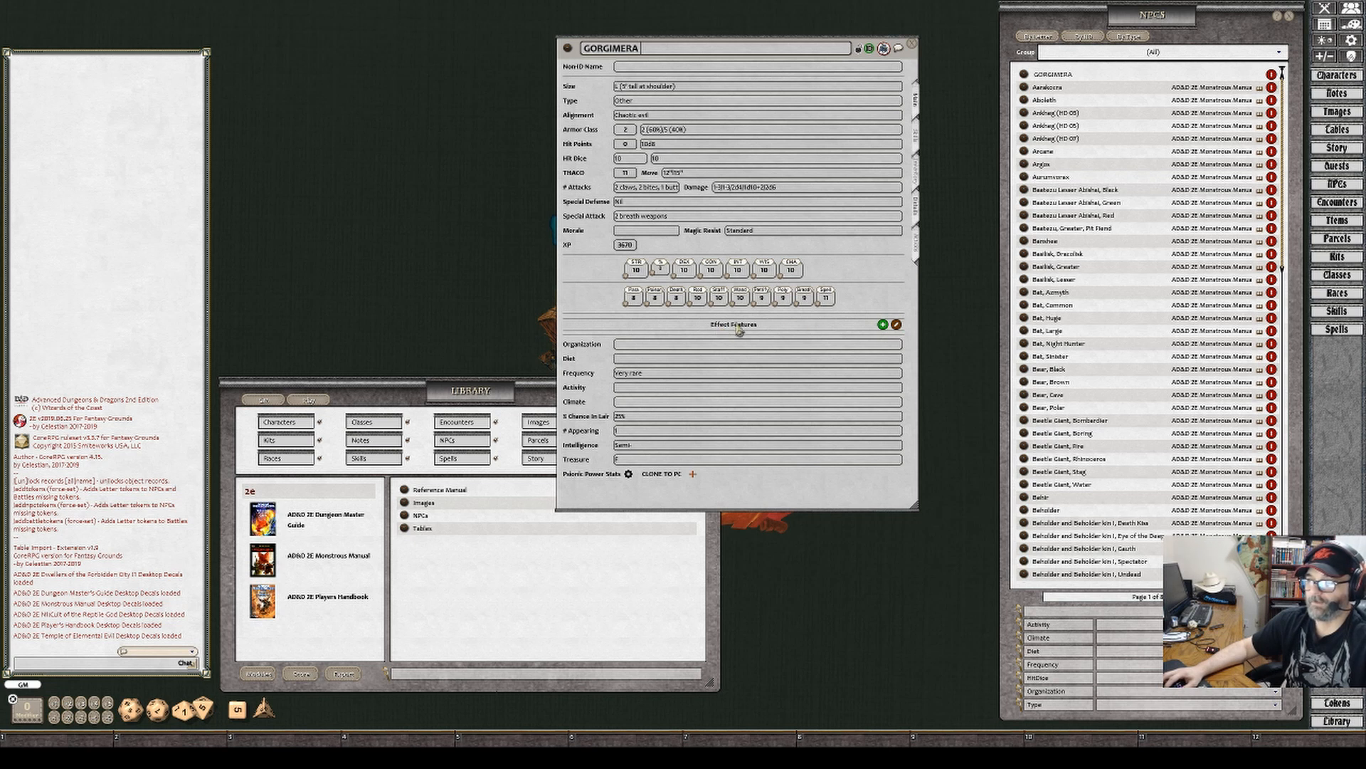
click(882, 324)
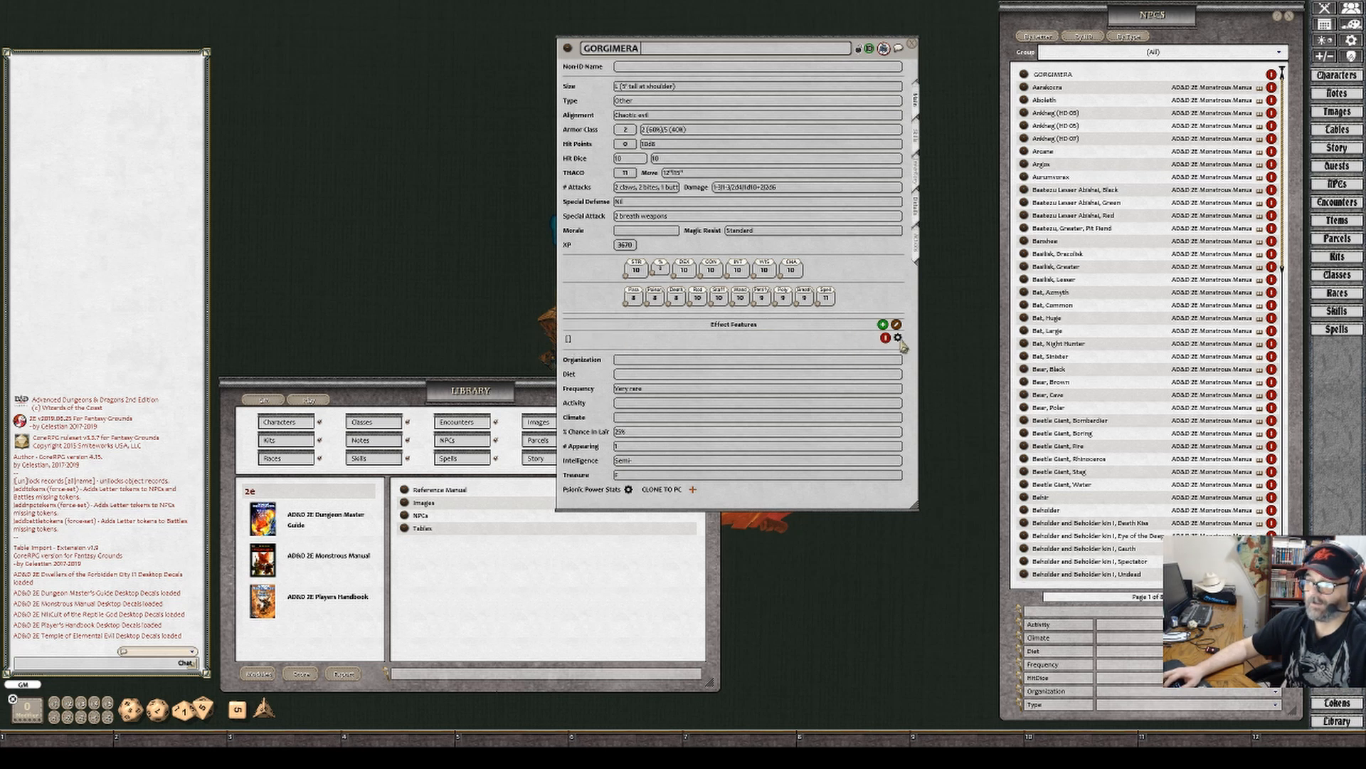
click(569, 340)
drag(598, 336, 399, 173)
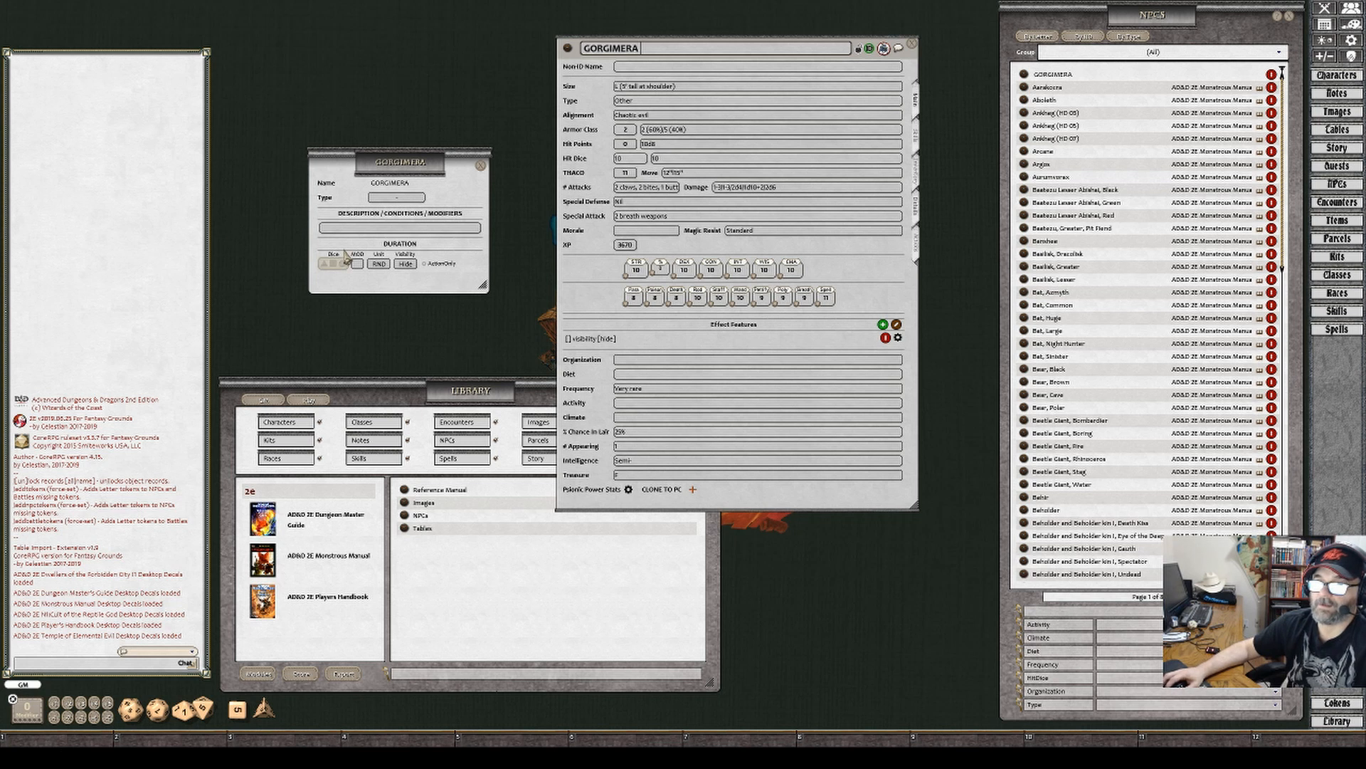
Enter "IMMUNE:fire" as the new effect's description
click(379, 229)
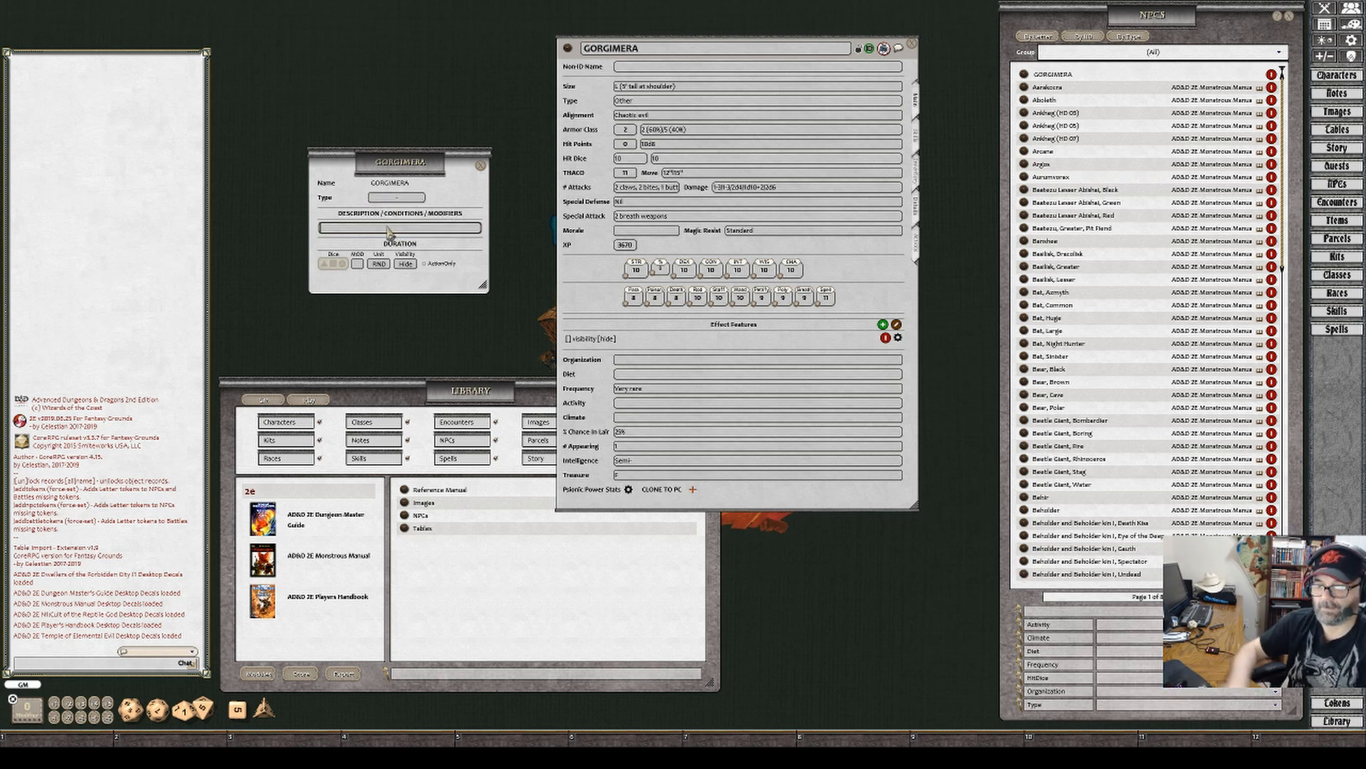
key(shift)
text([IMMUNE])
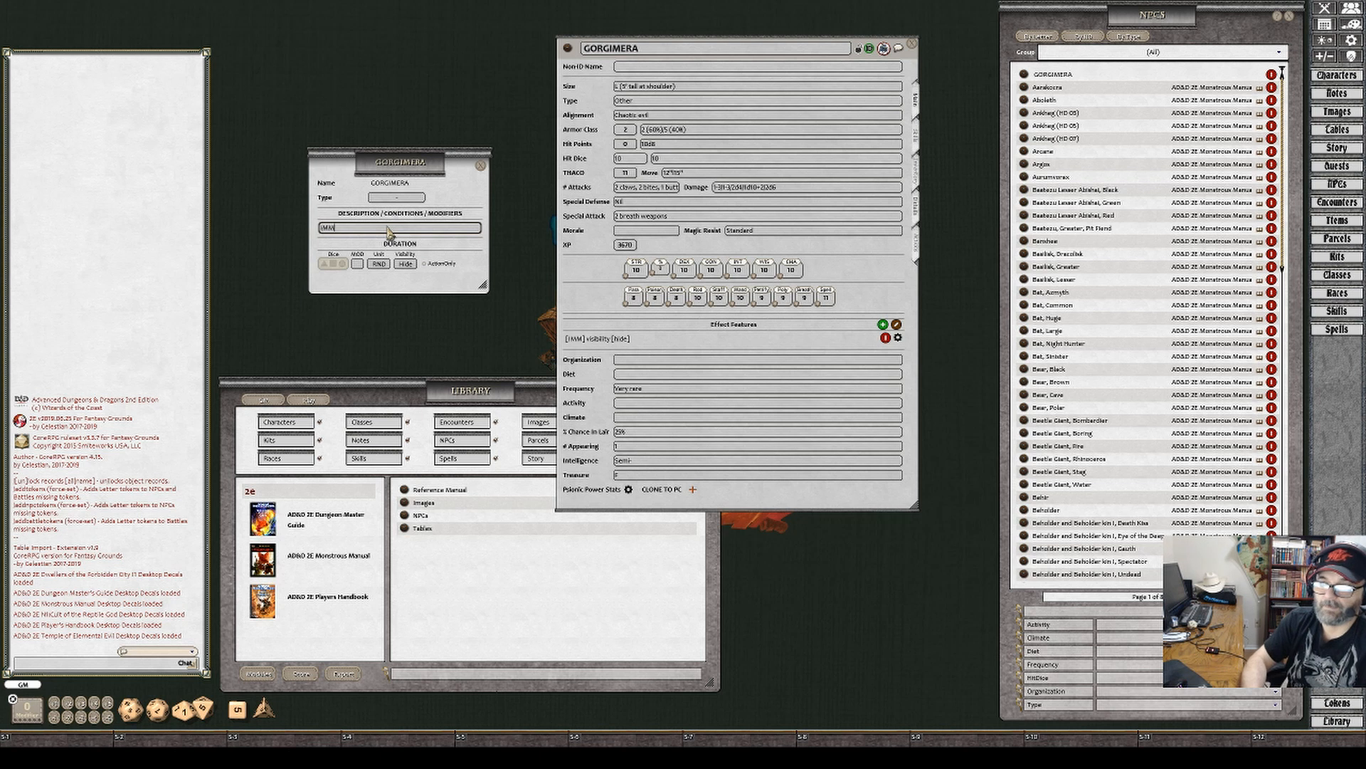
text(fire)
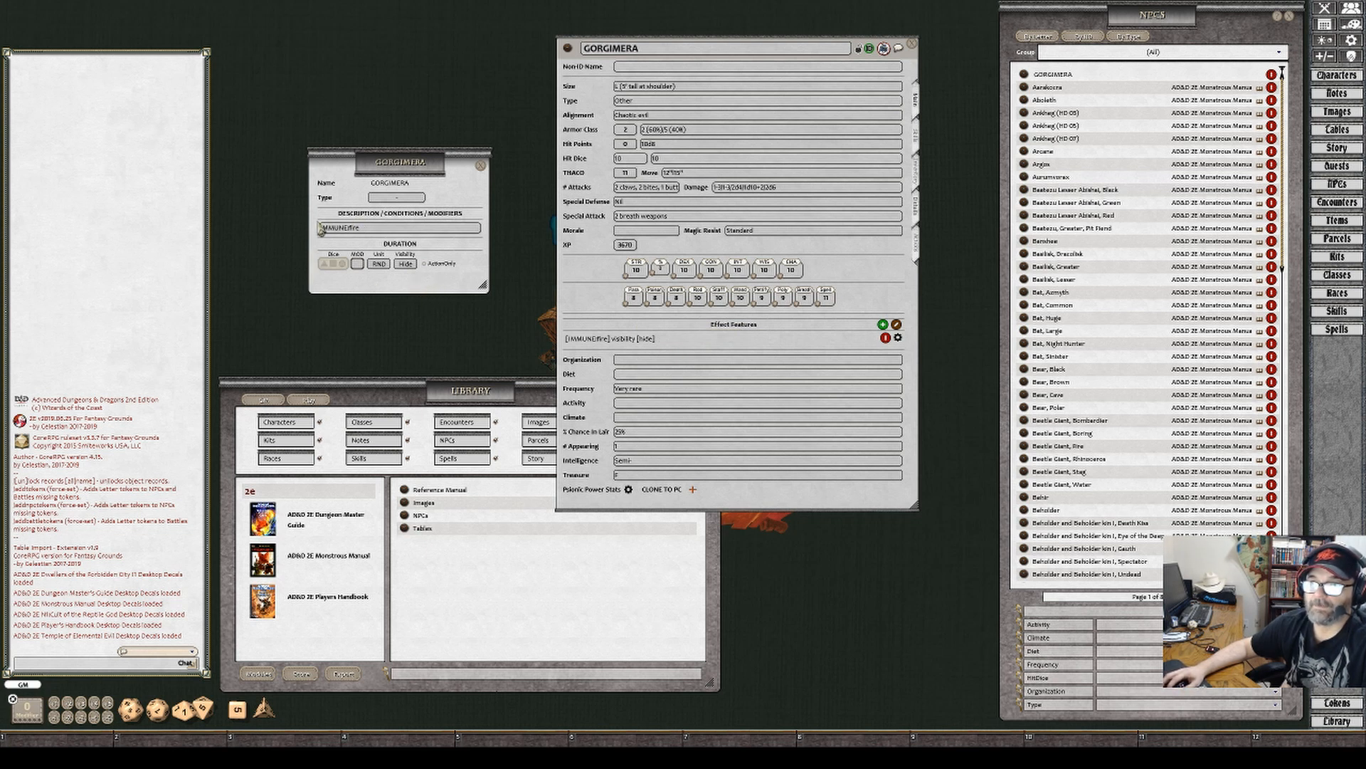
Clear the fire immunity text from the effect's description
click(376, 229)
key(ctrl+a)
key(BackSpace)
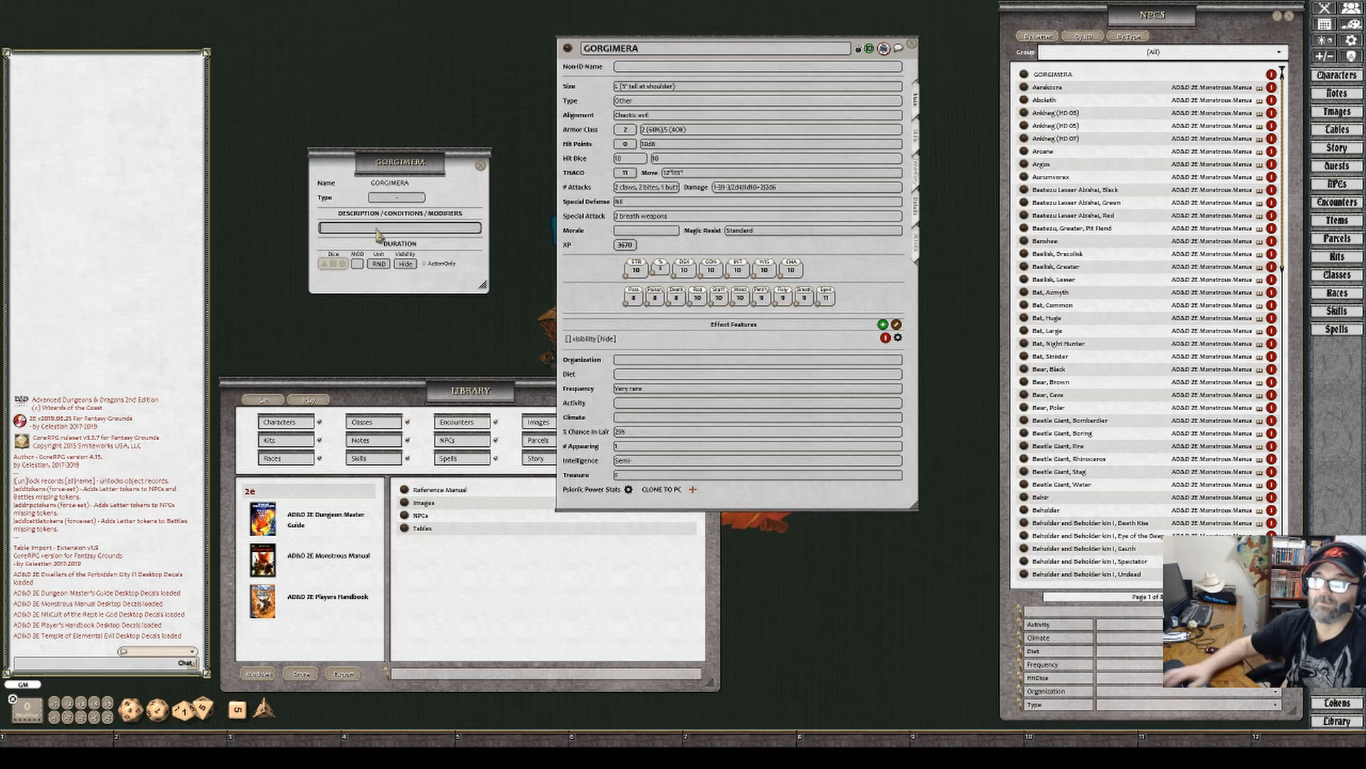
Set the effect's type to Save with a breath modifier of 2
click(409, 200)
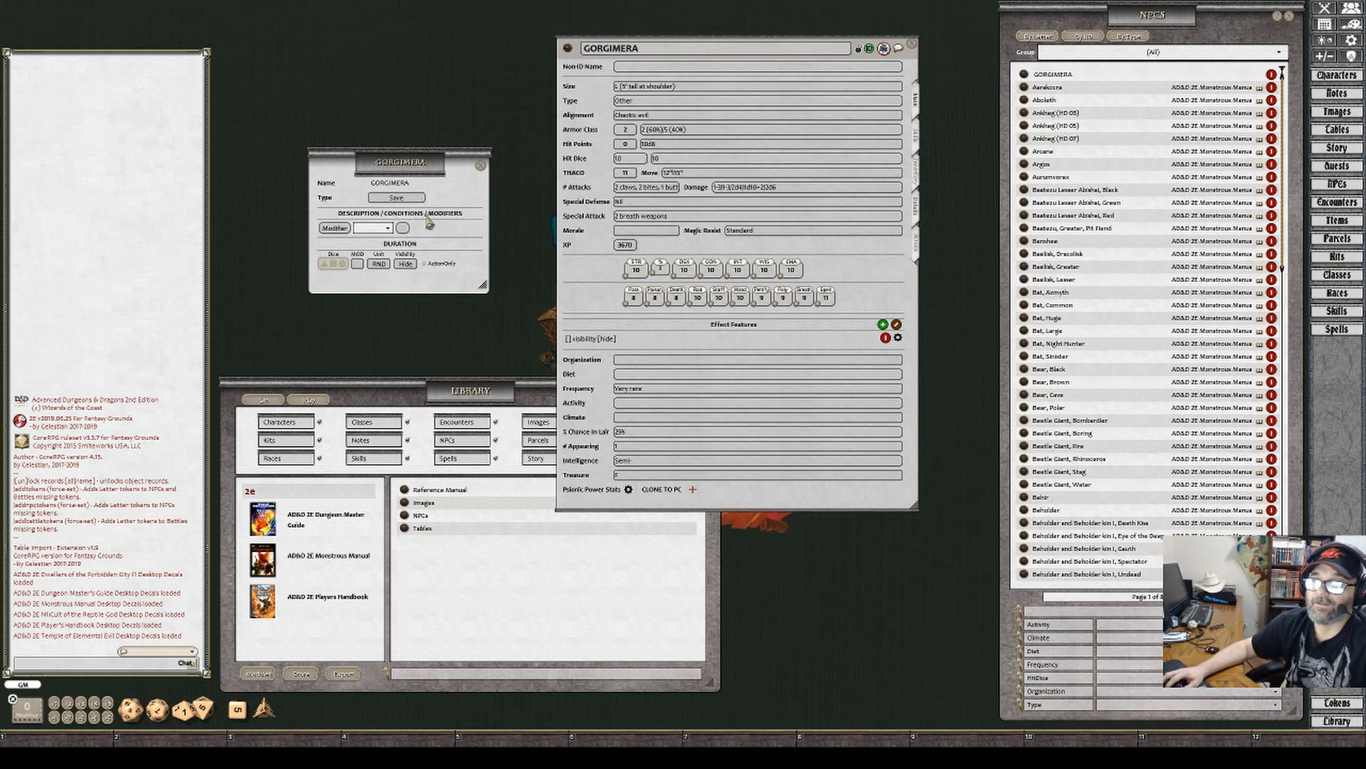
drag(483, 285, 506, 292)
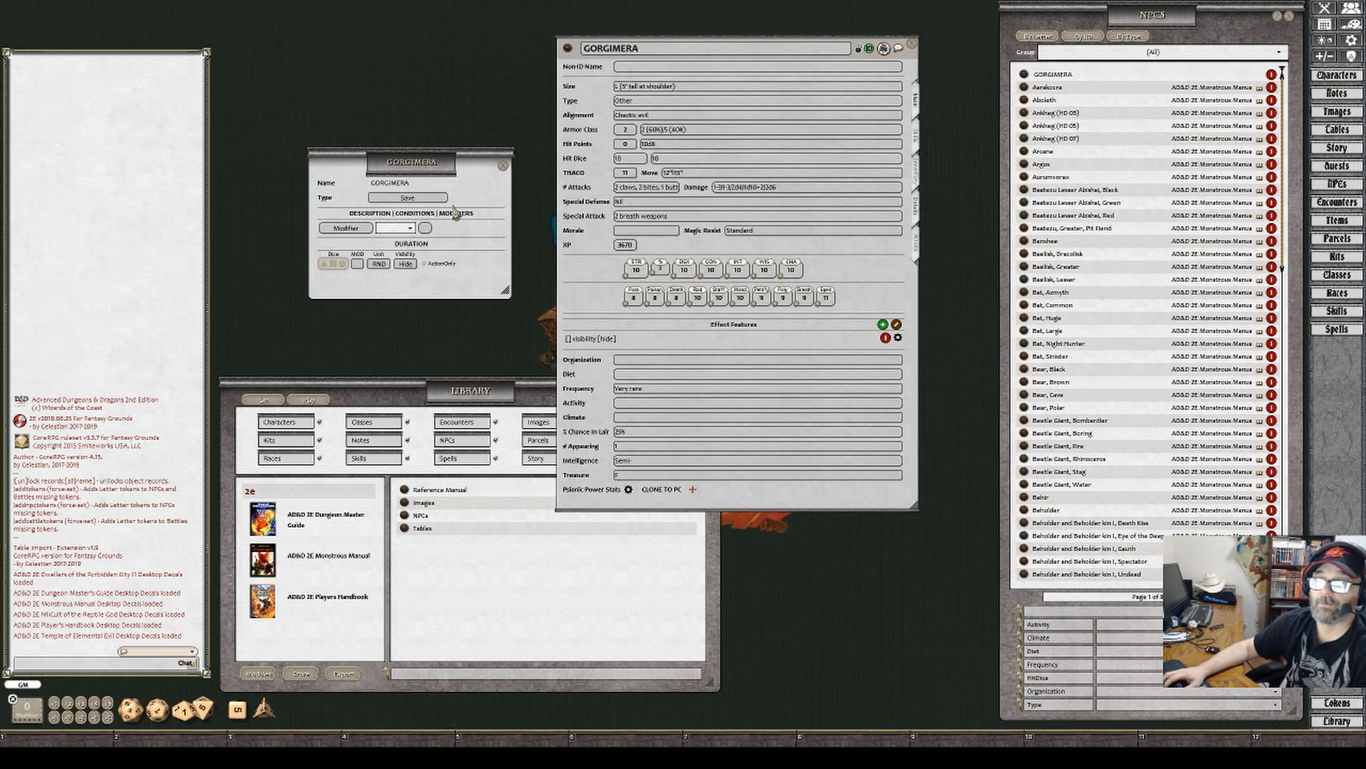
click(410, 229)
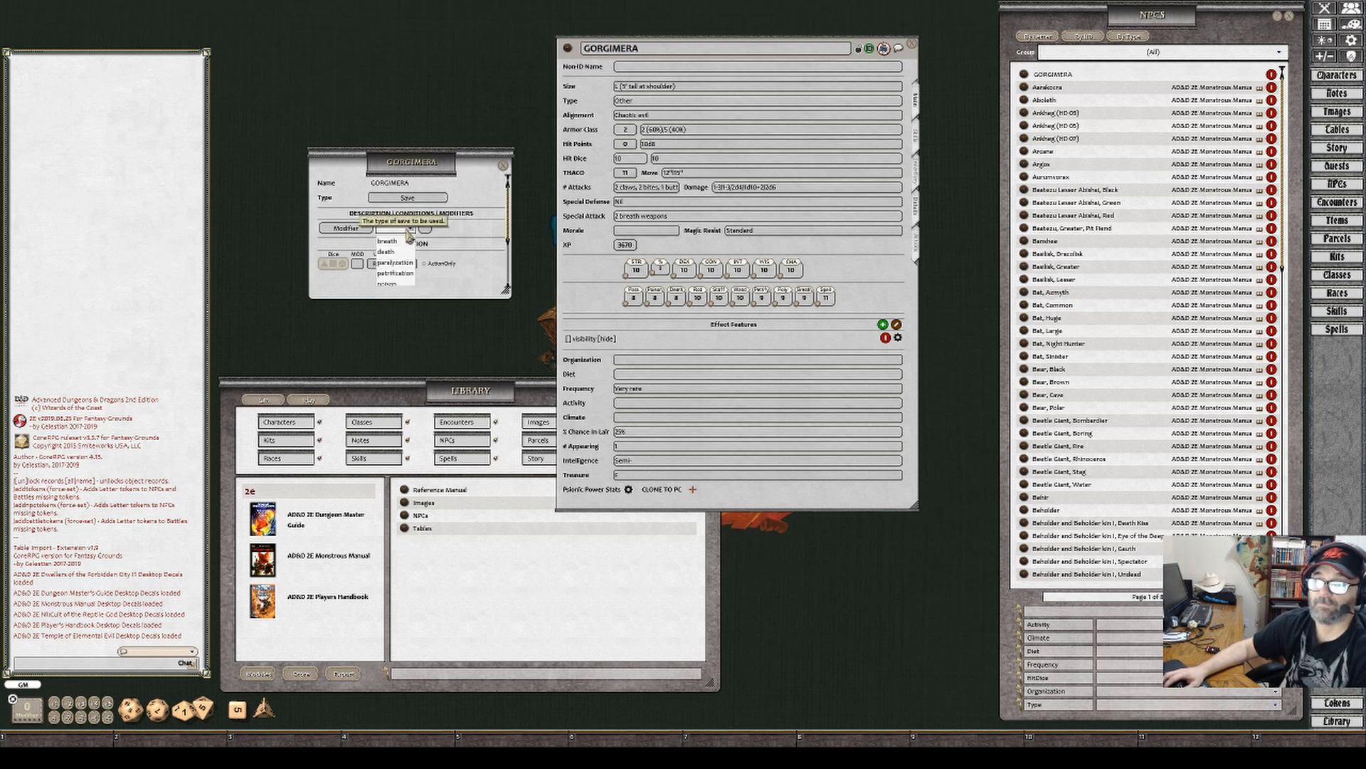
click(384, 242)
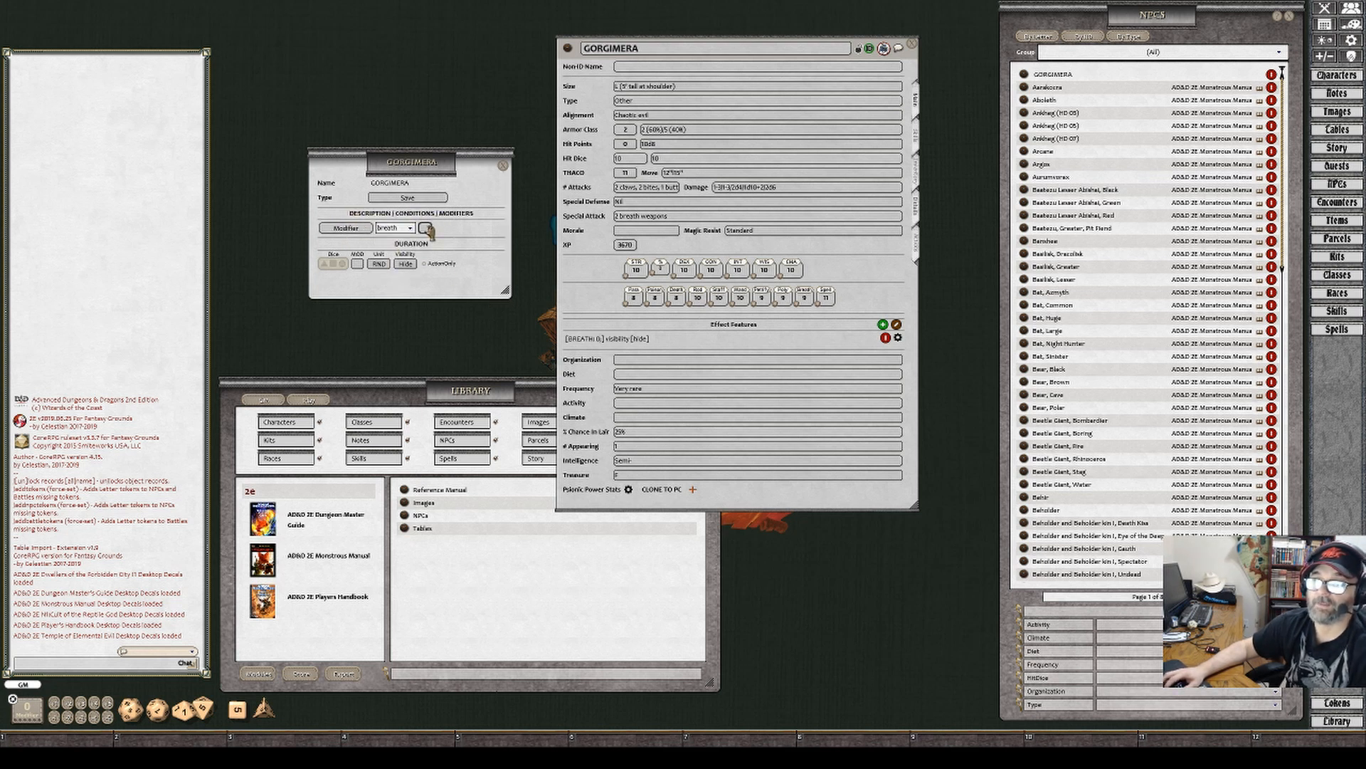
scroll(427, 228, up, 2)
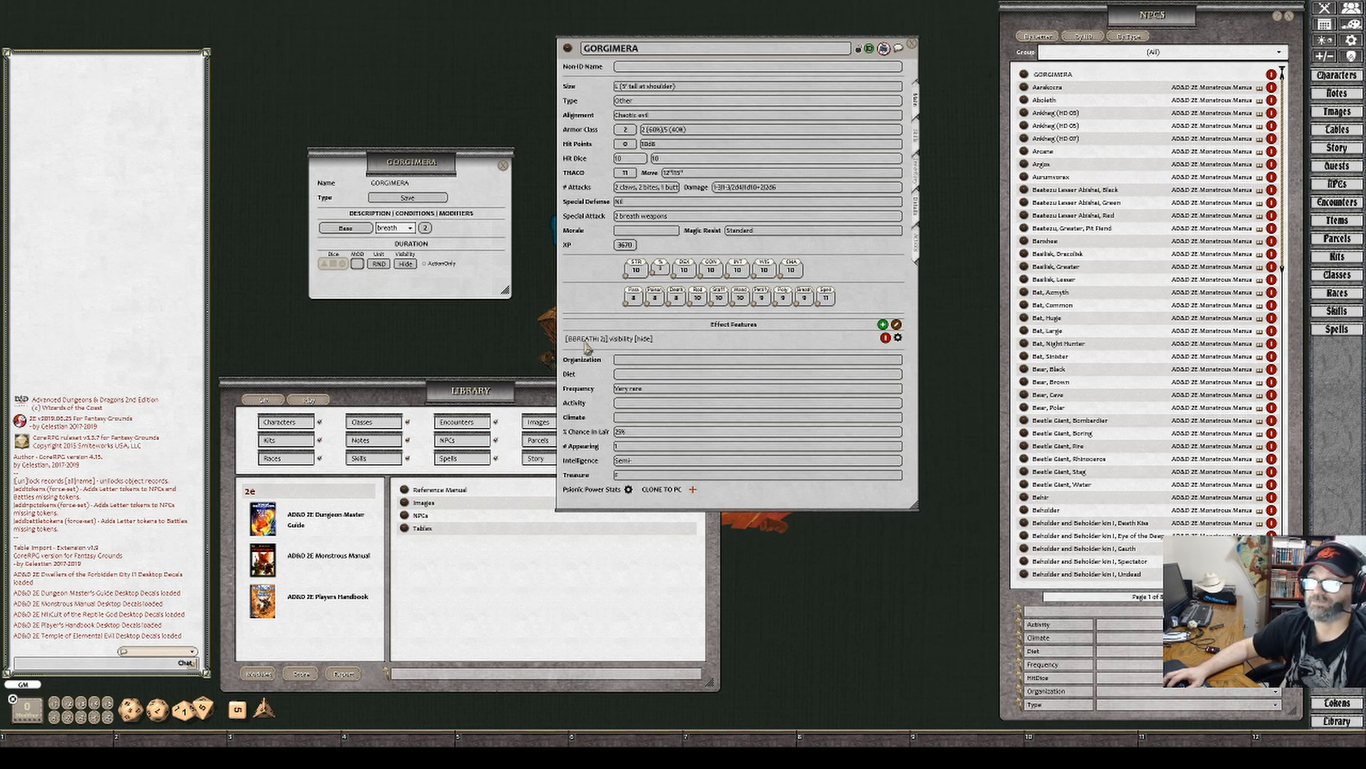
click(360, 231)
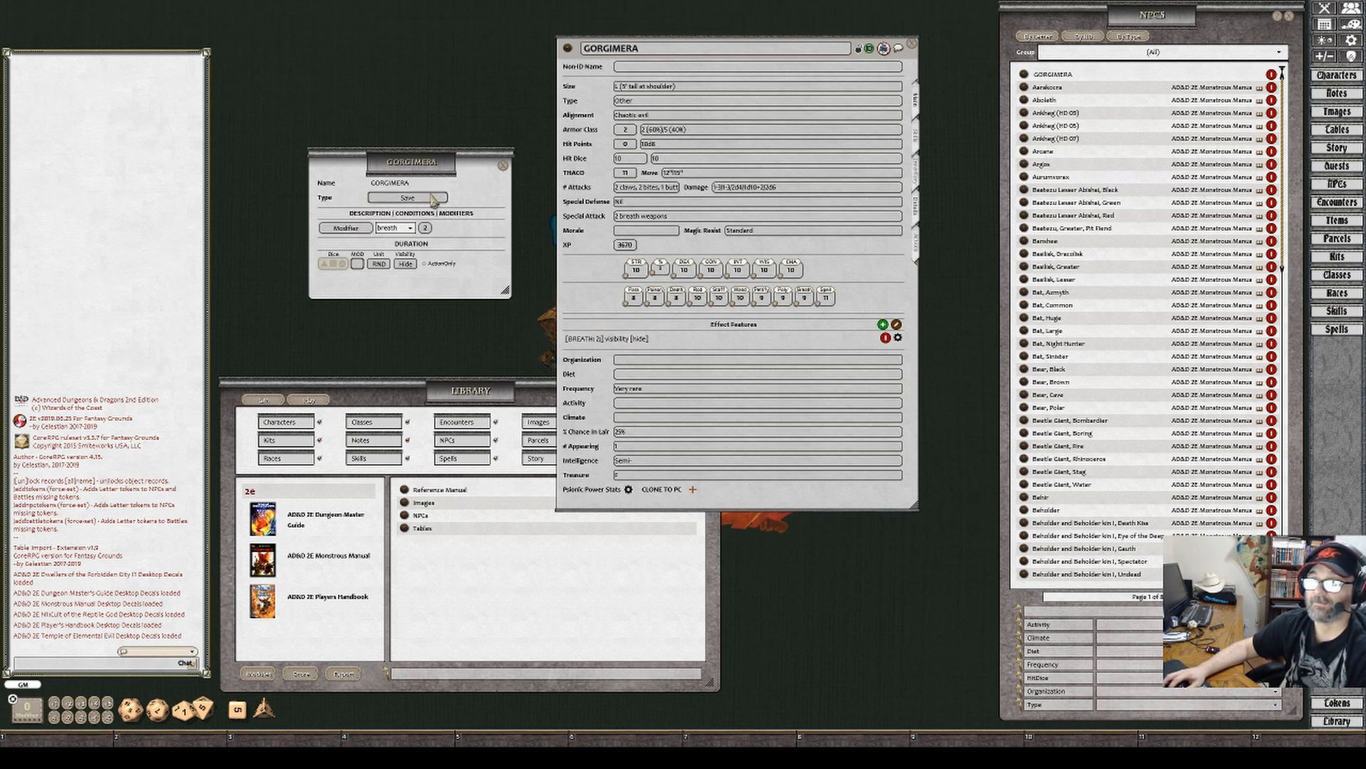
Set the effect's type to Ability with a Strength modifier of 2
click(400, 198)
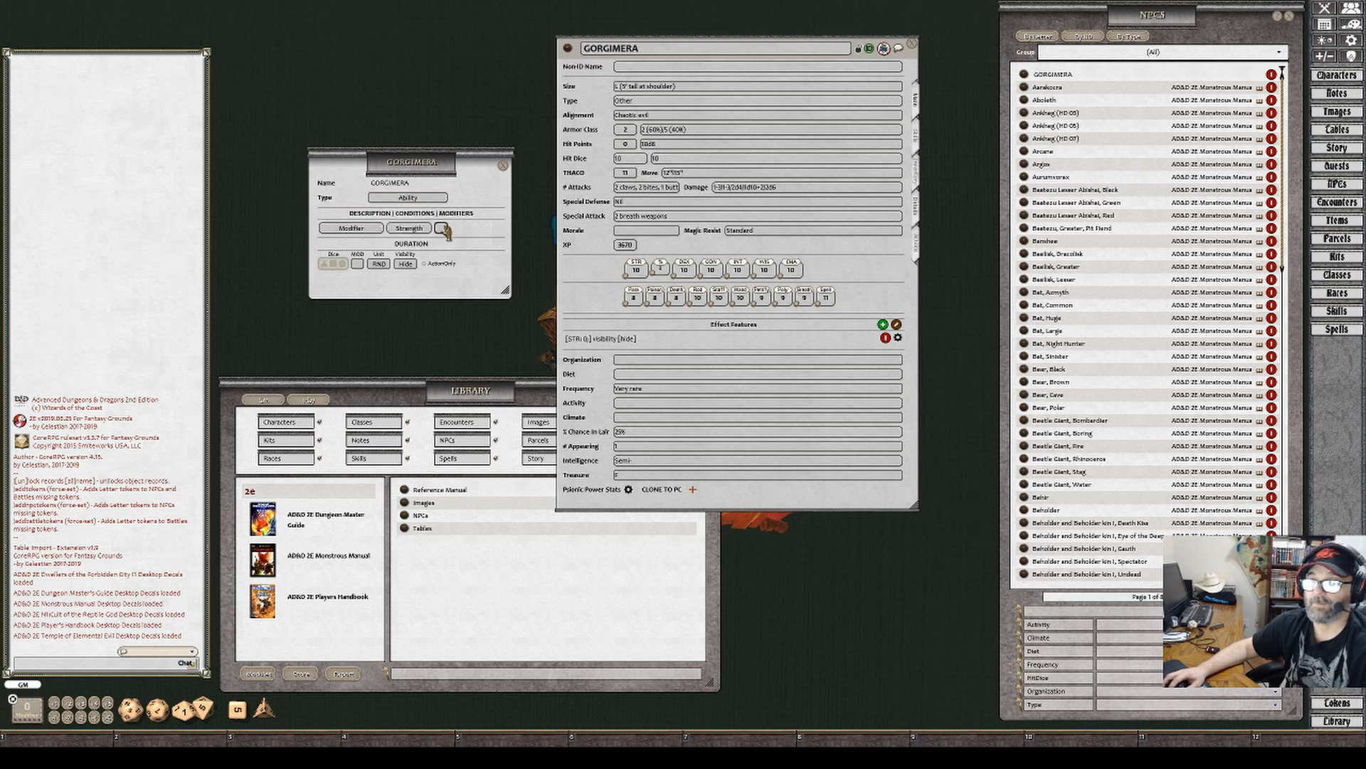
scroll(445, 228, up, 2)
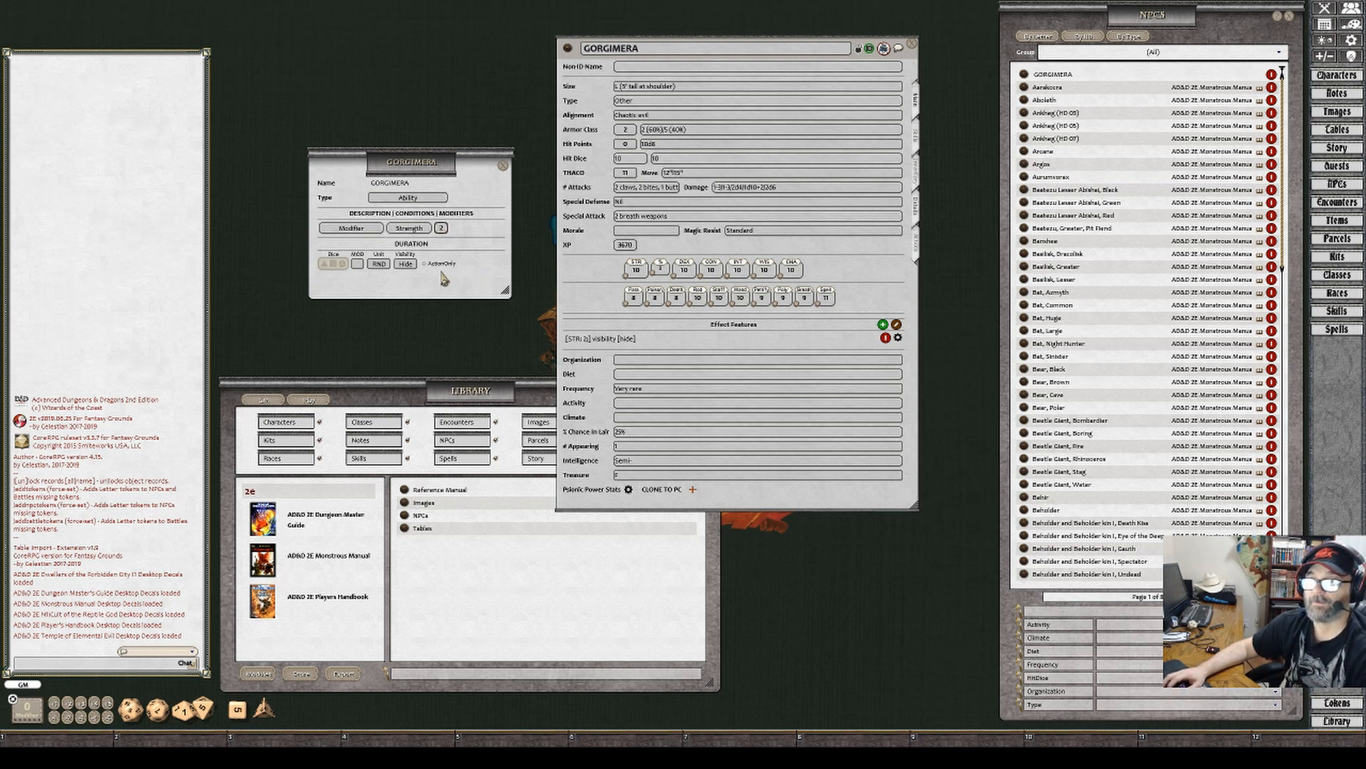
Change the effect's type to susceptibility and define it as a vulnerability to poison
click(407, 199)
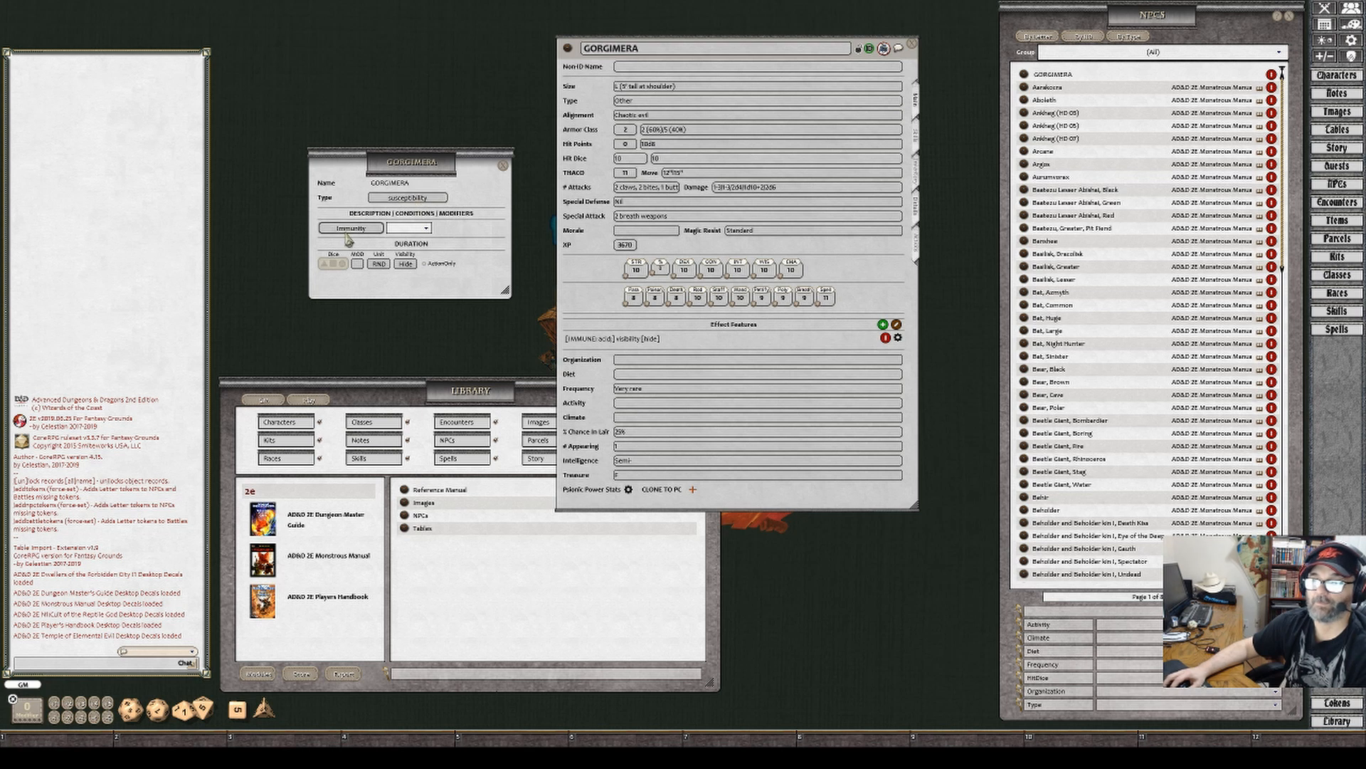
click(382, 229)
click(383, 229)
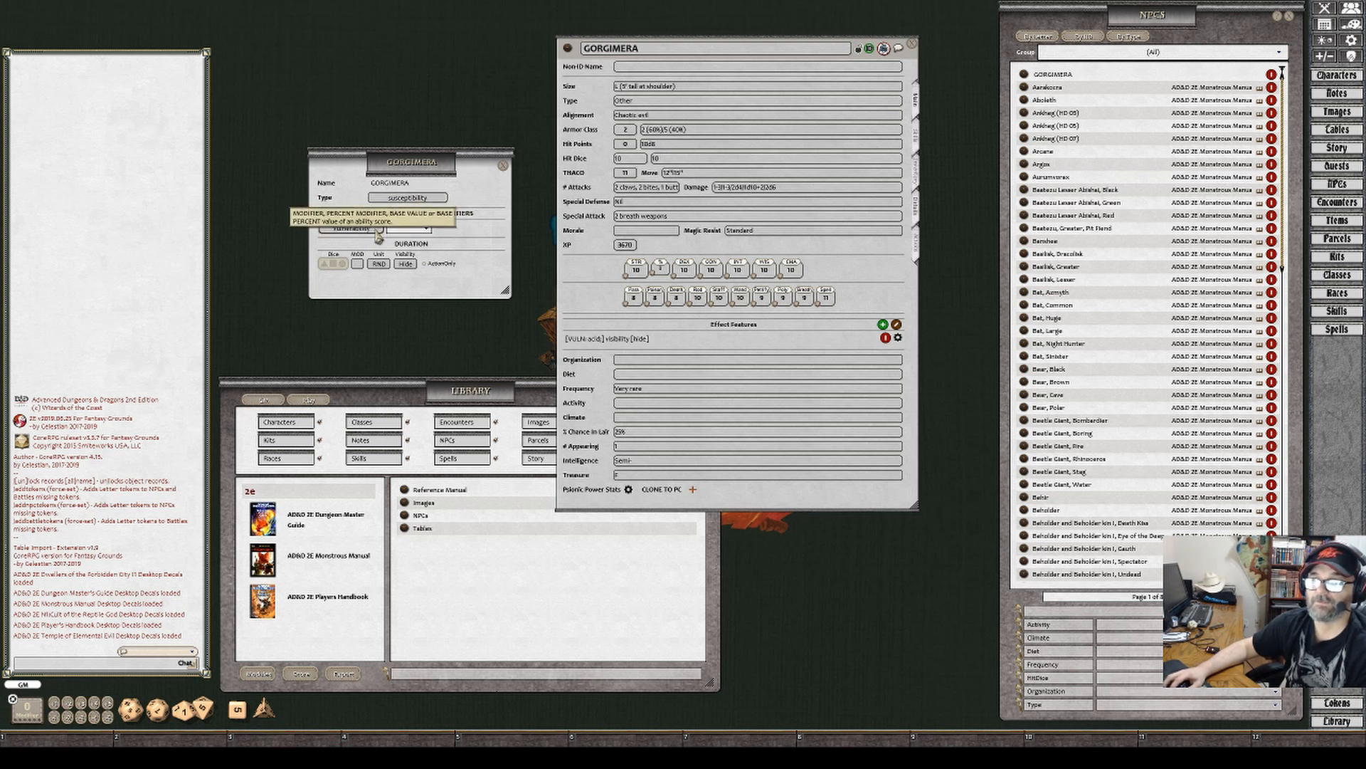
click(382, 229)
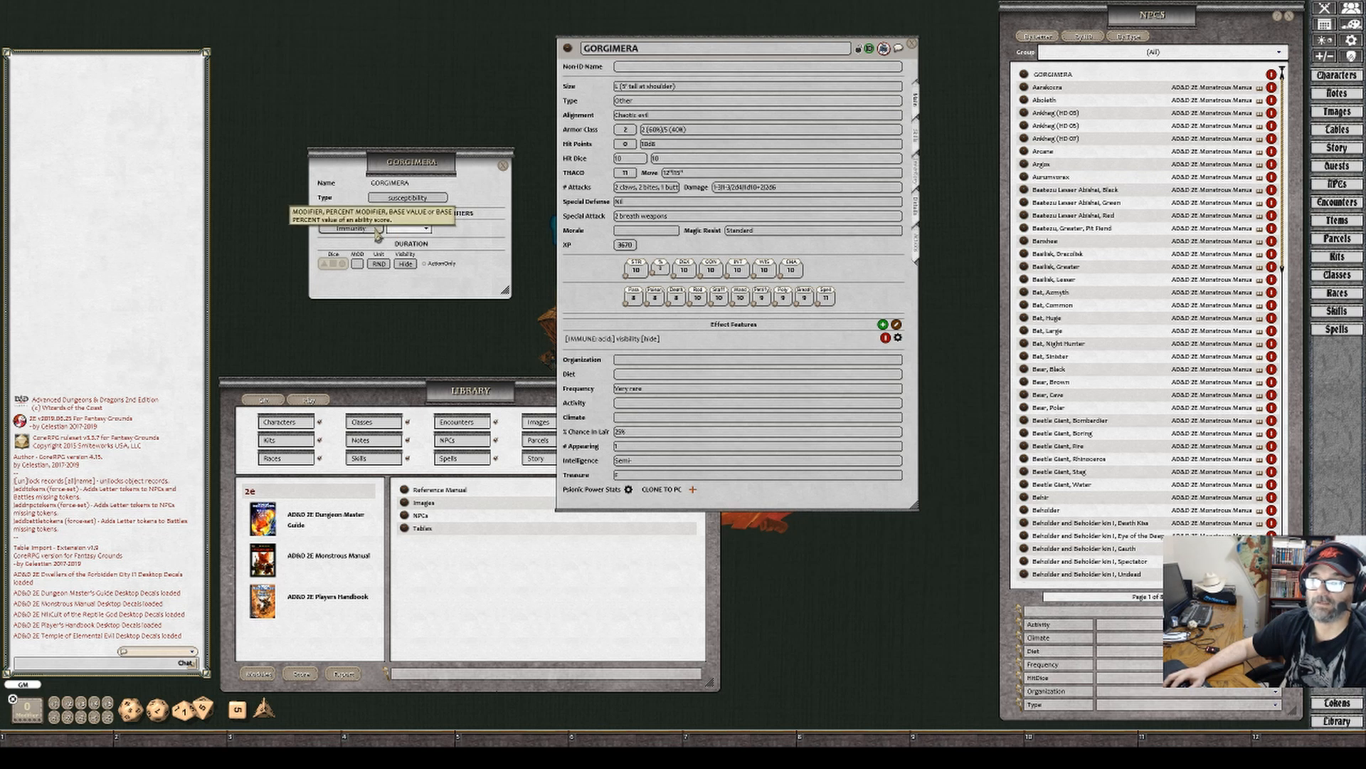
click(378, 228)
click(427, 229)
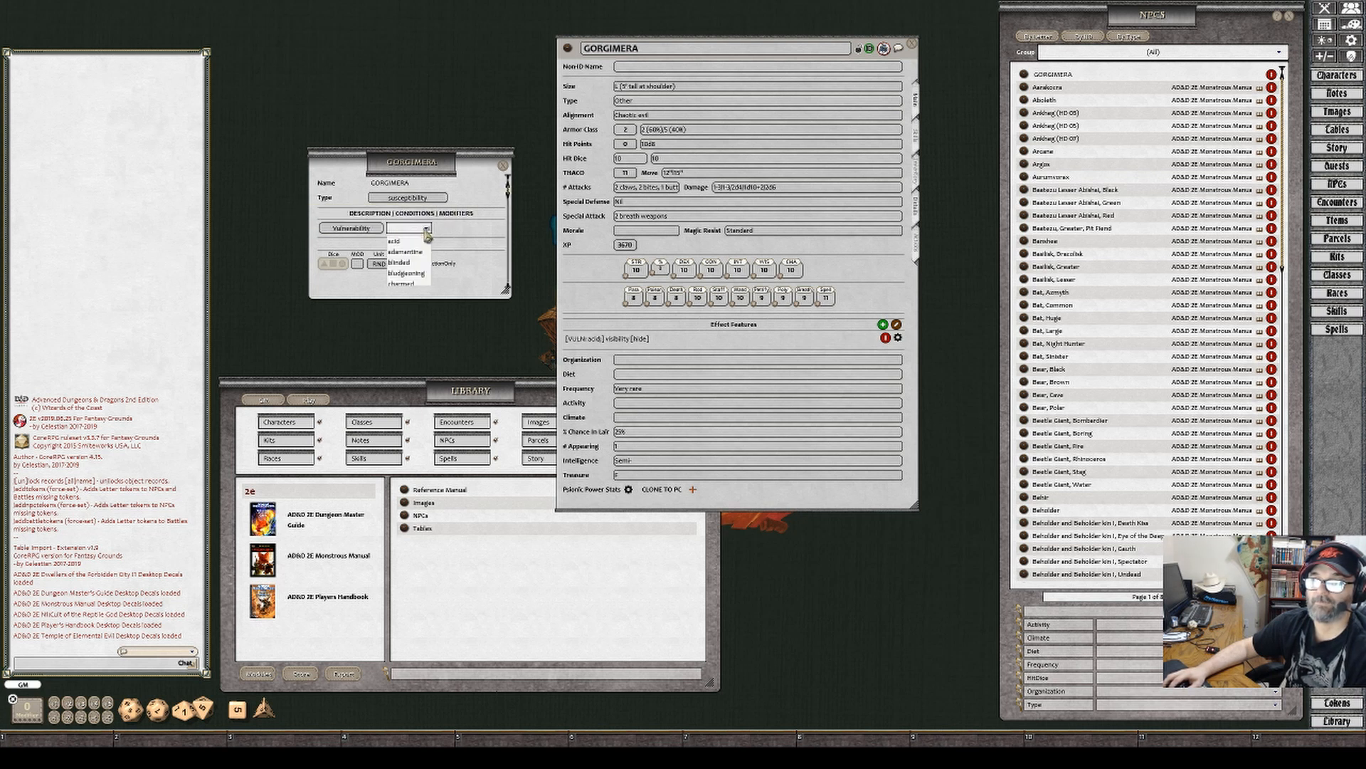
scroll(417, 261, down, 5)
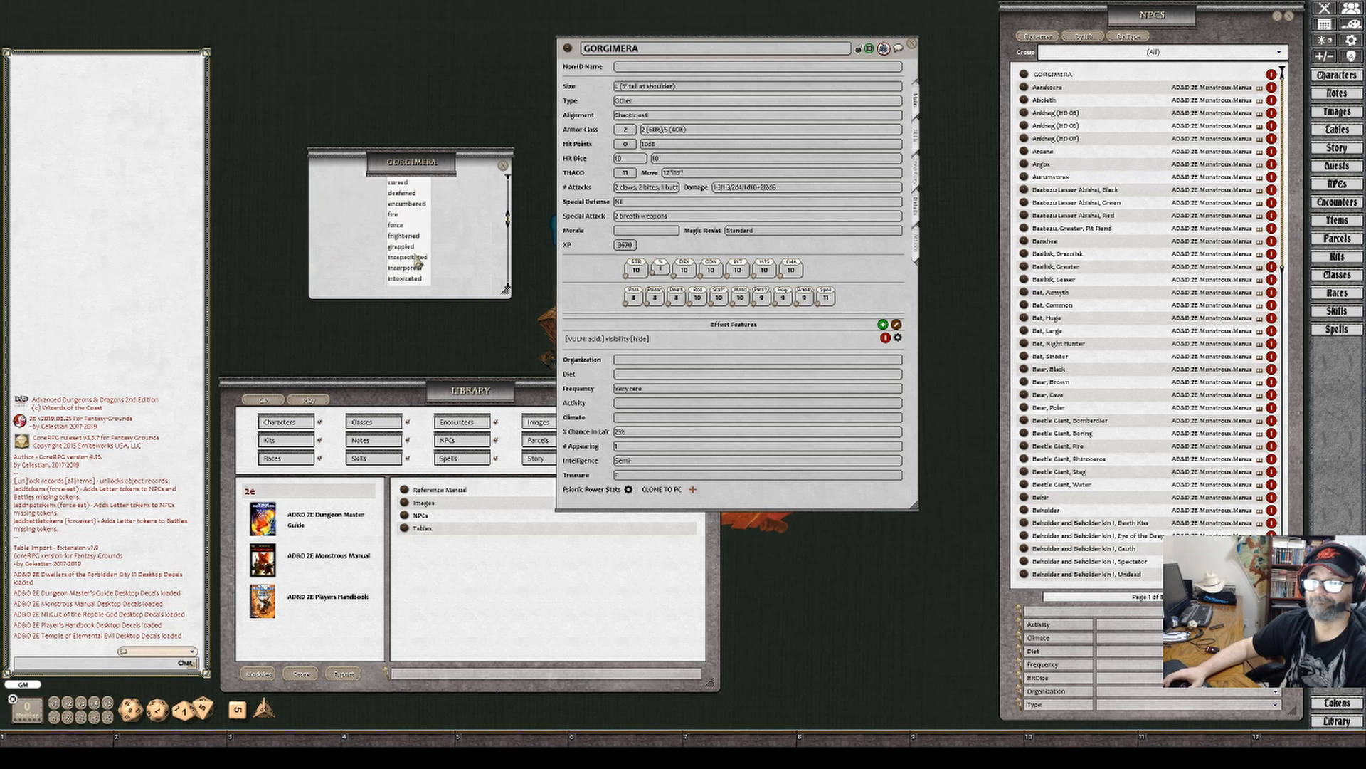
scroll(417, 261, down, 3)
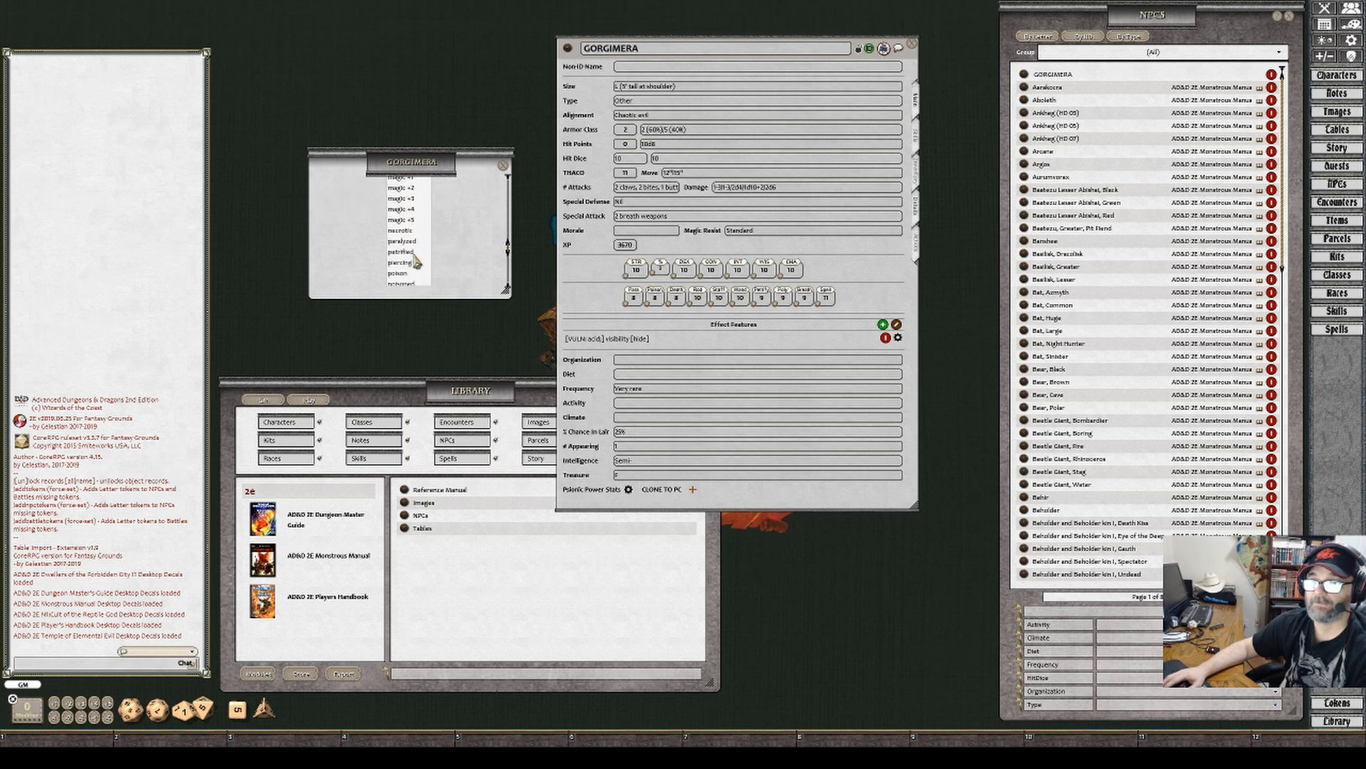
click(401, 274)
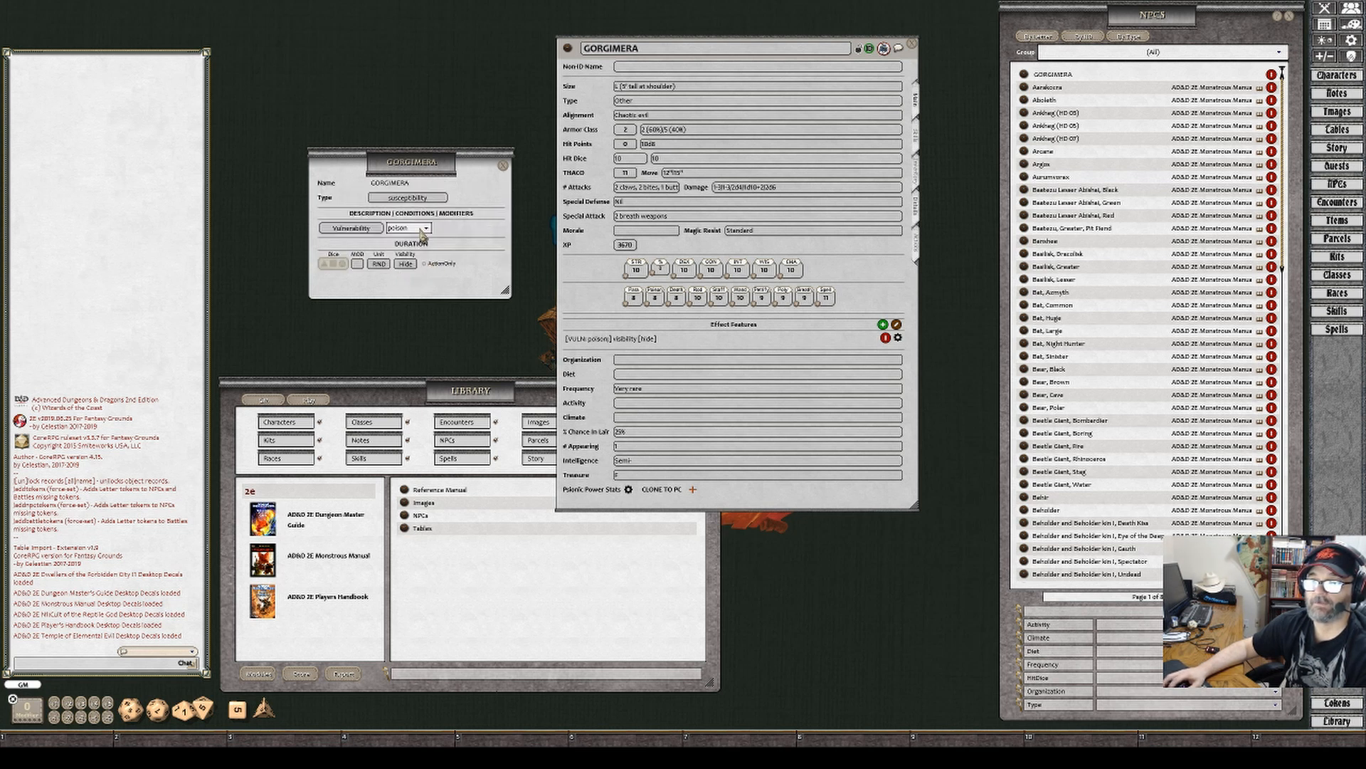
Examine the damage types and conditions available for the effect's susceptibility
click(422, 232)
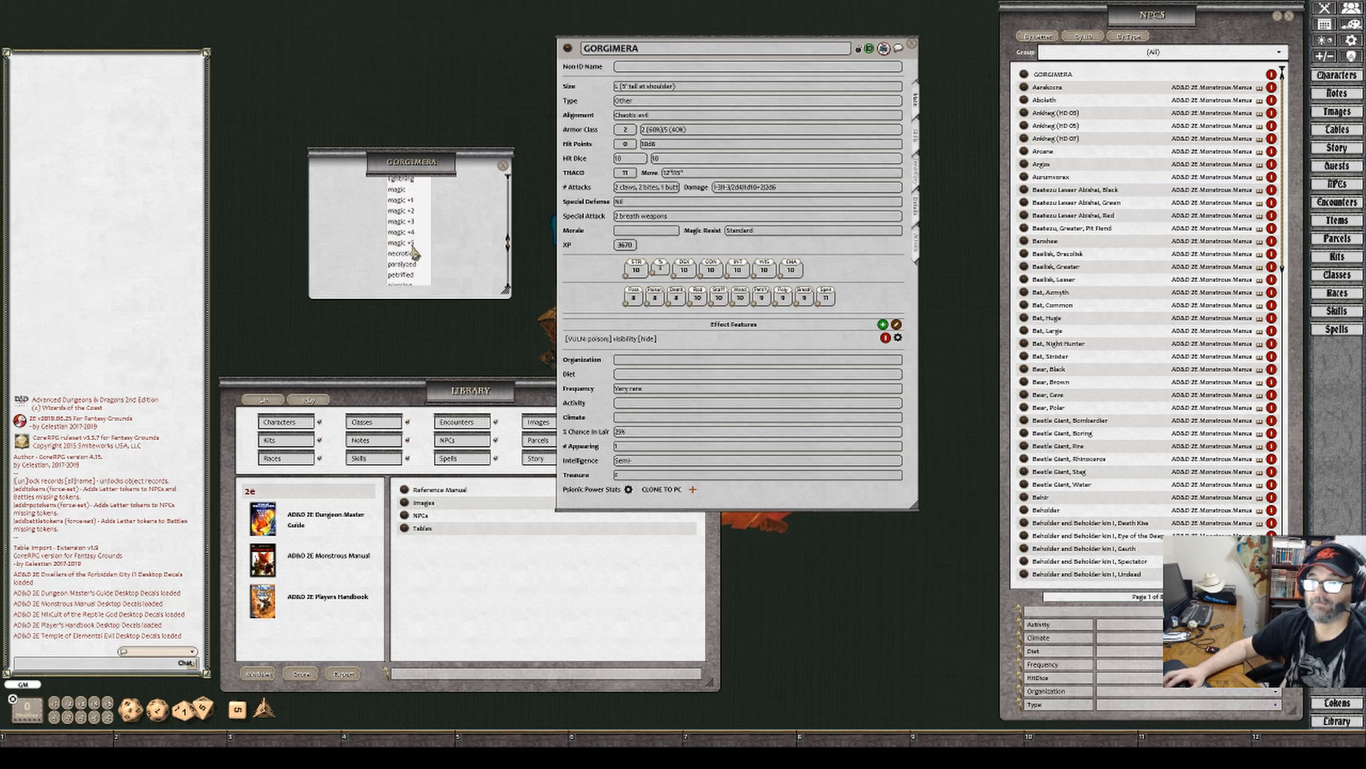
scroll(509, 192, up, 2)
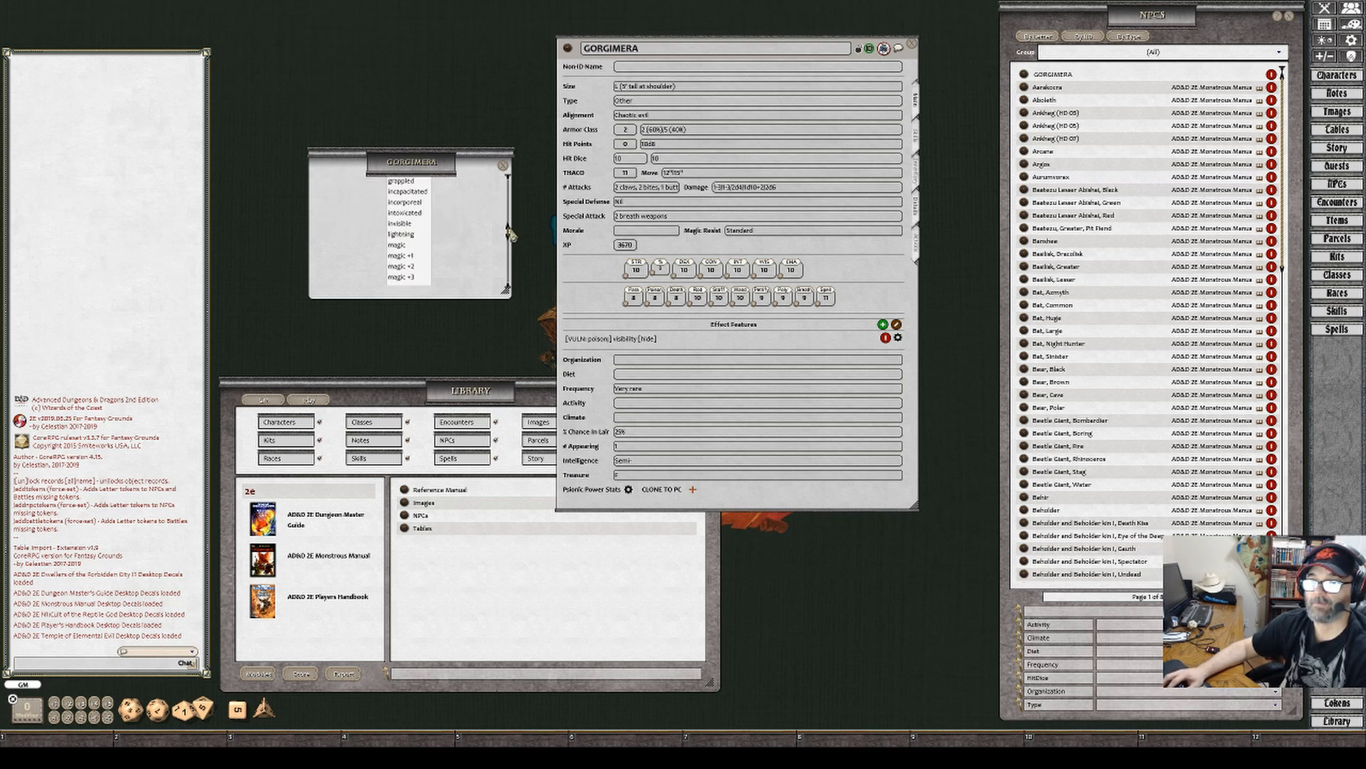
scroll(508, 190, down, 2)
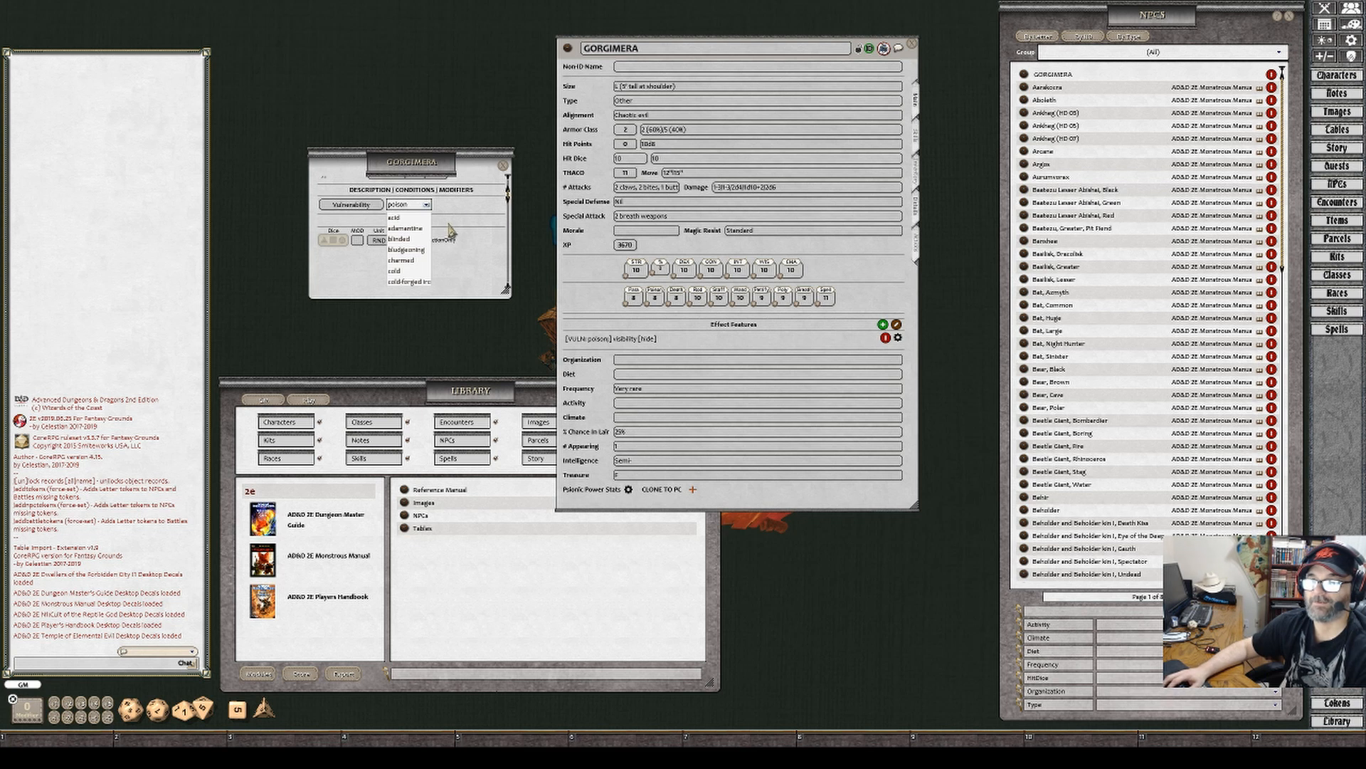
scroll(410, 228, down, 1)
scroll(409, 228, up, 2)
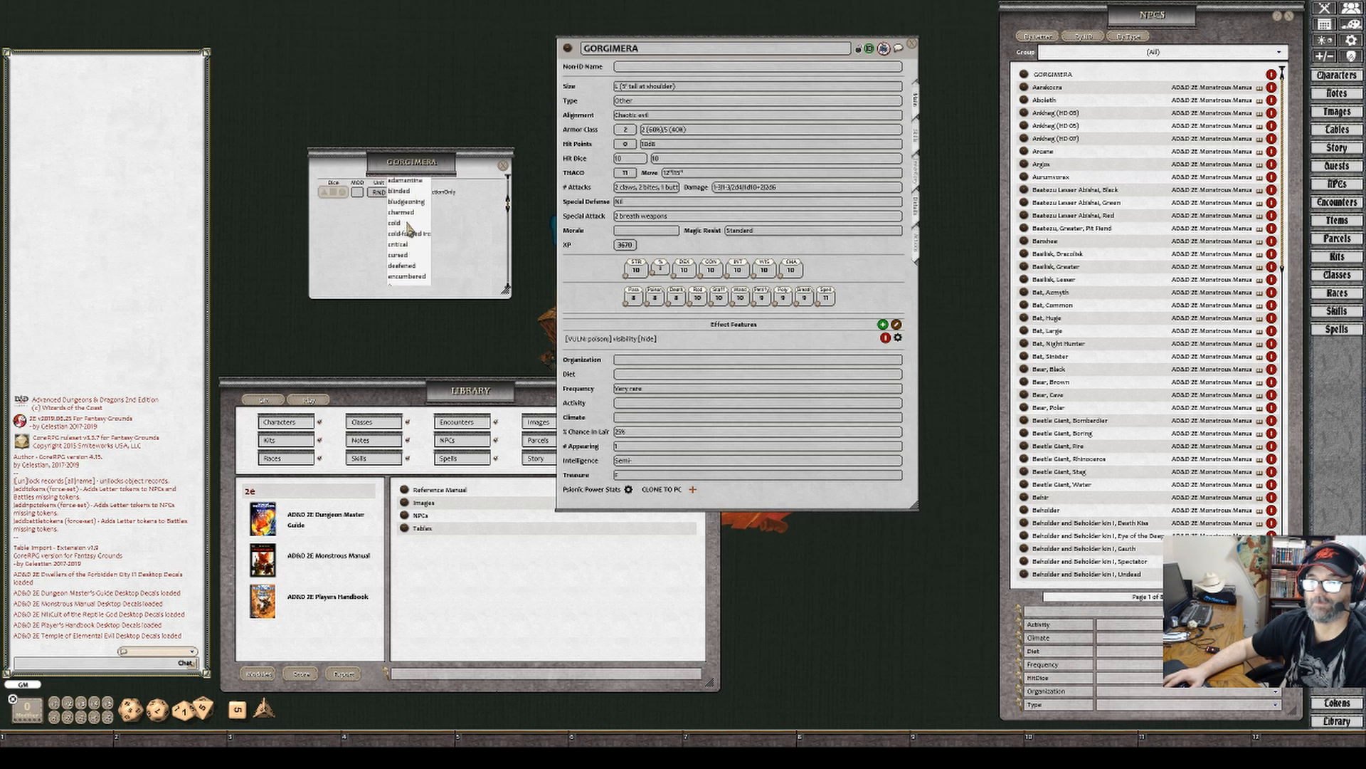
scroll(410, 229, down, 3)
scroll(412, 226, up, 3)
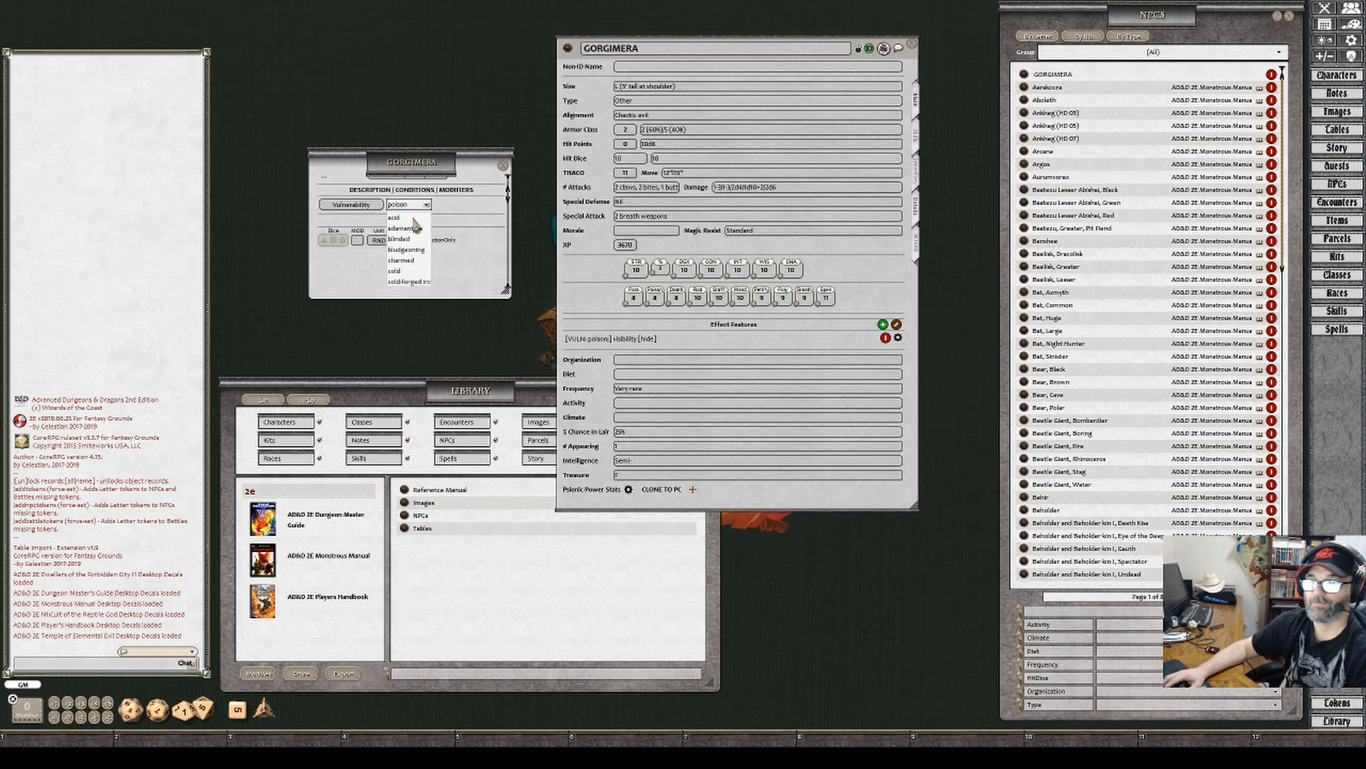
scroll(418, 251, down, 3)
scroll(417, 251, down, 5)
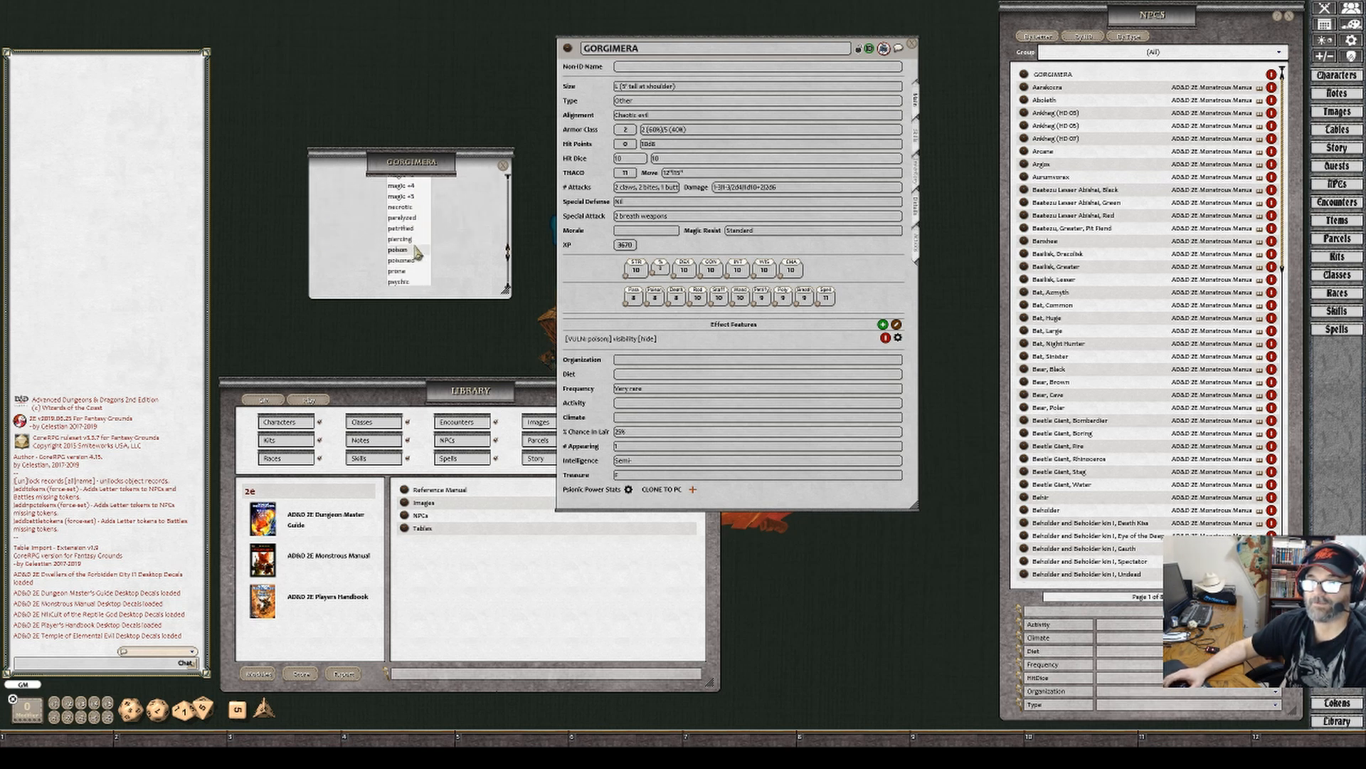
Keep poison as the susceptibility and switch it from vulnerability through immunity to resistance
click(402, 252)
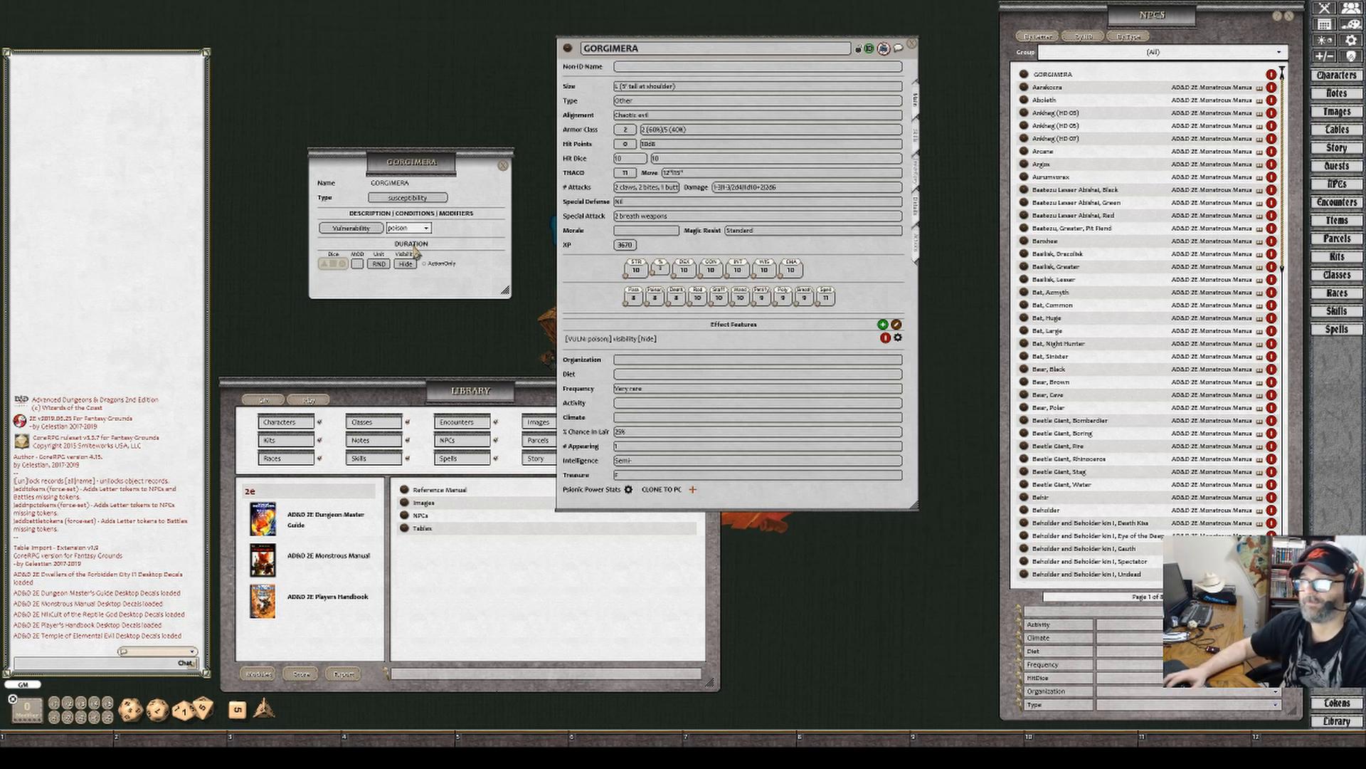
click(374, 230)
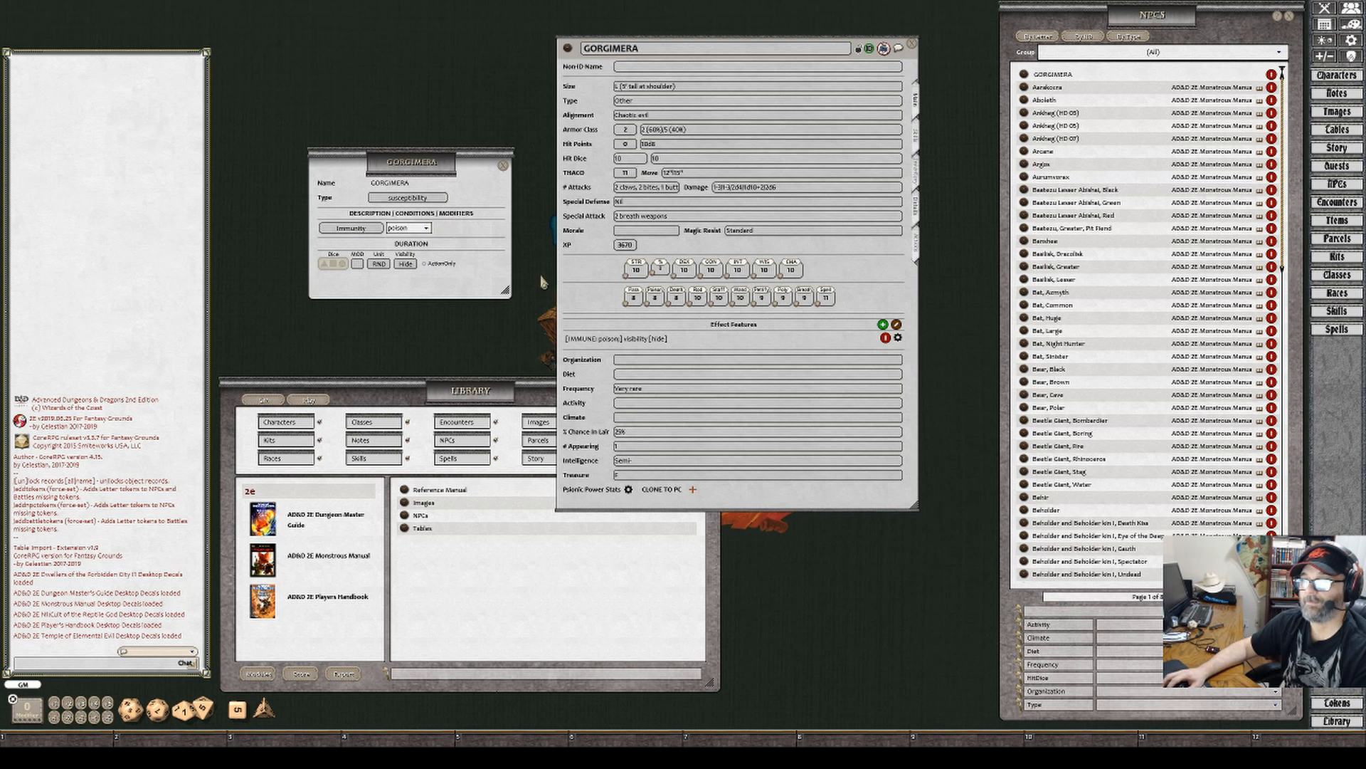
click(361, 229)
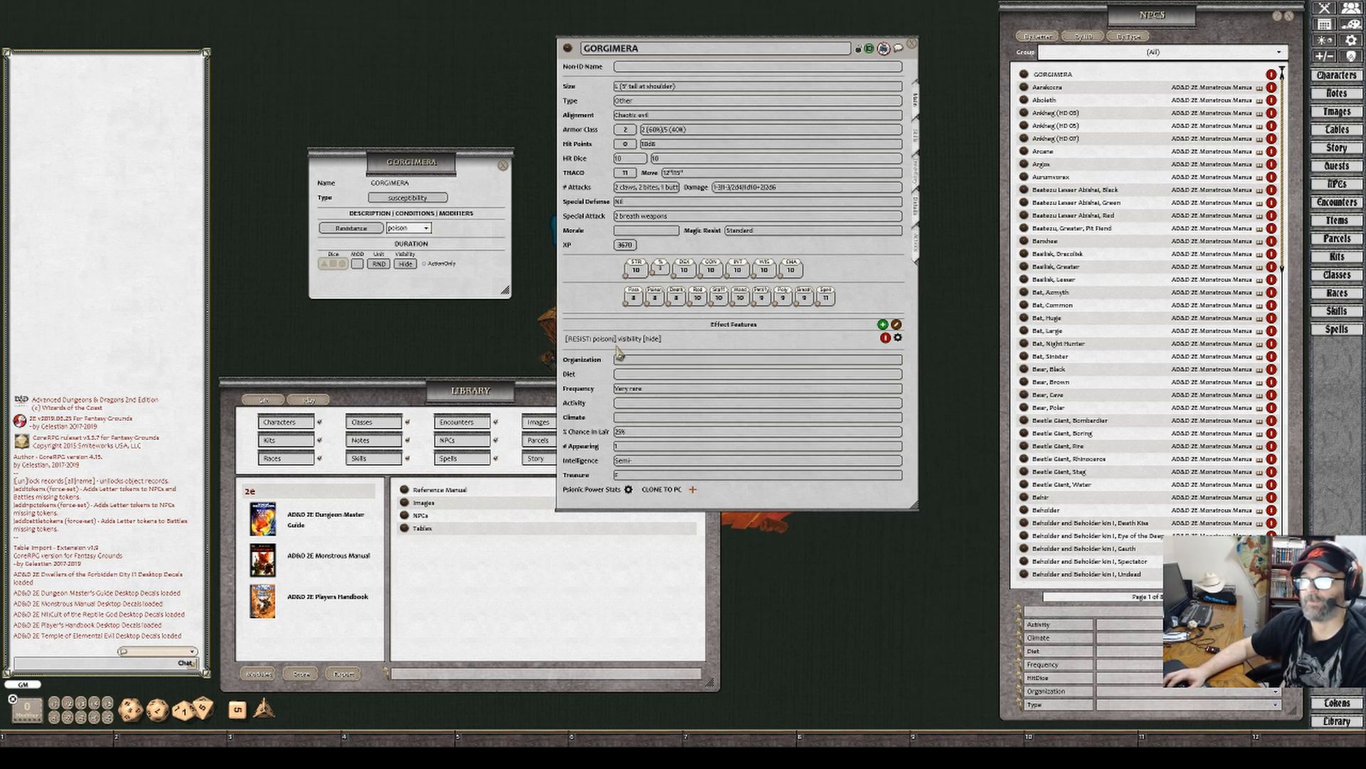
Set the effect's type to Miscellaneous and cycle through its modifier options, including Attack, Damage and Save
click(450, 202)
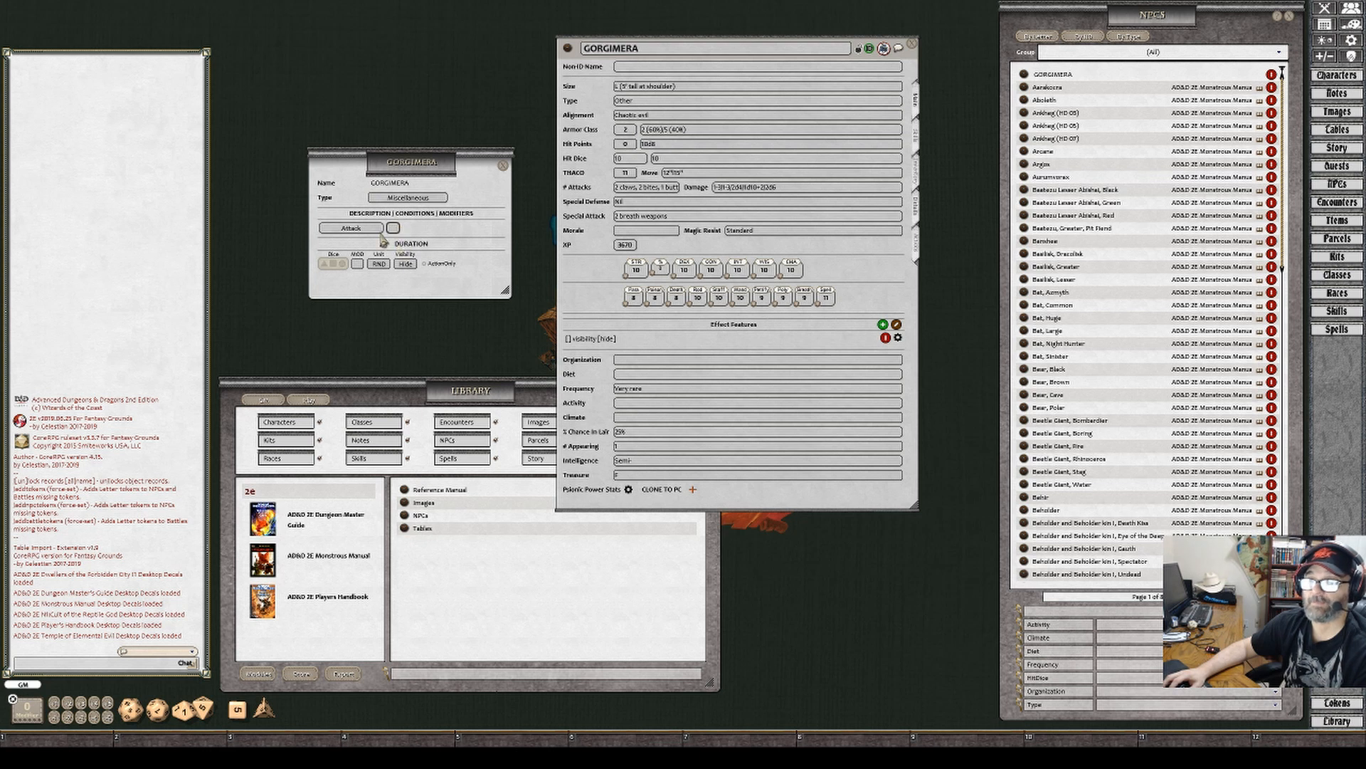
click(378, 231)
click(377, 231)
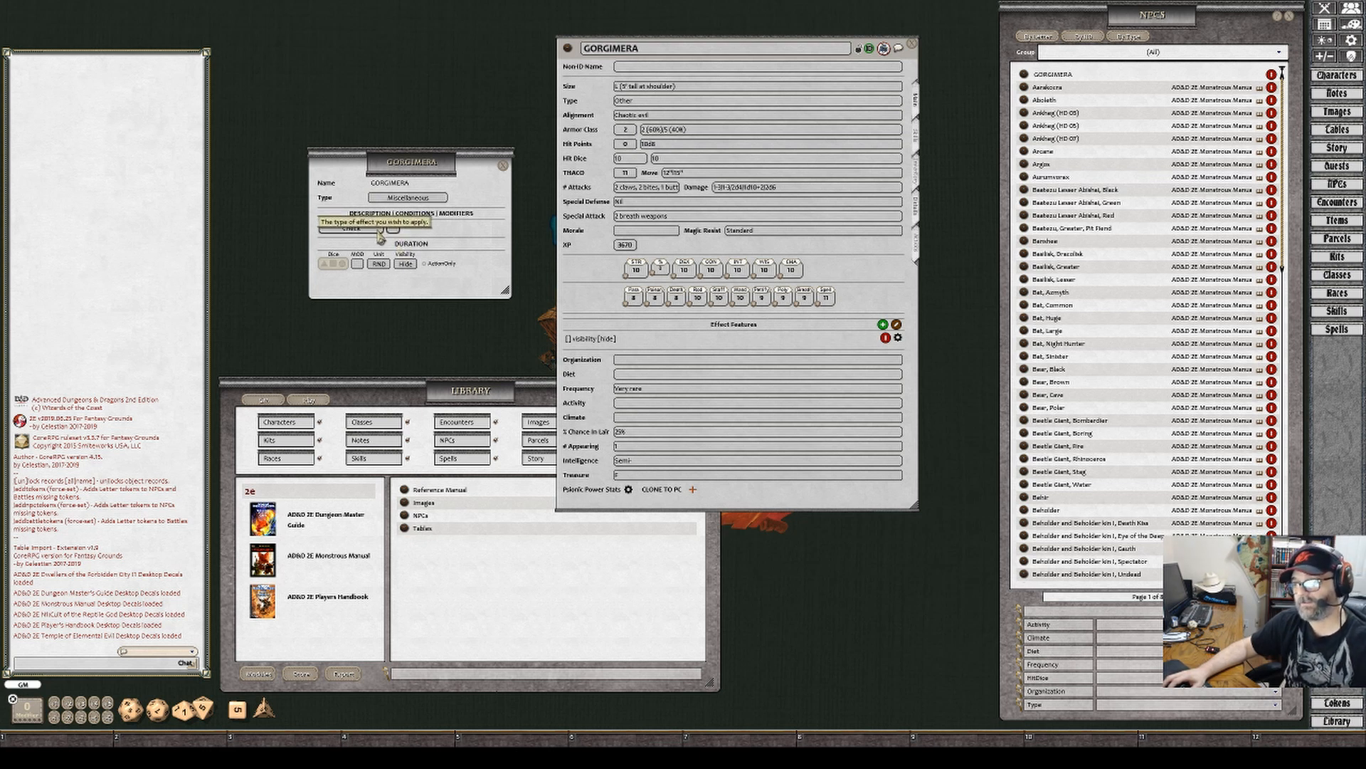
click(379, 234)
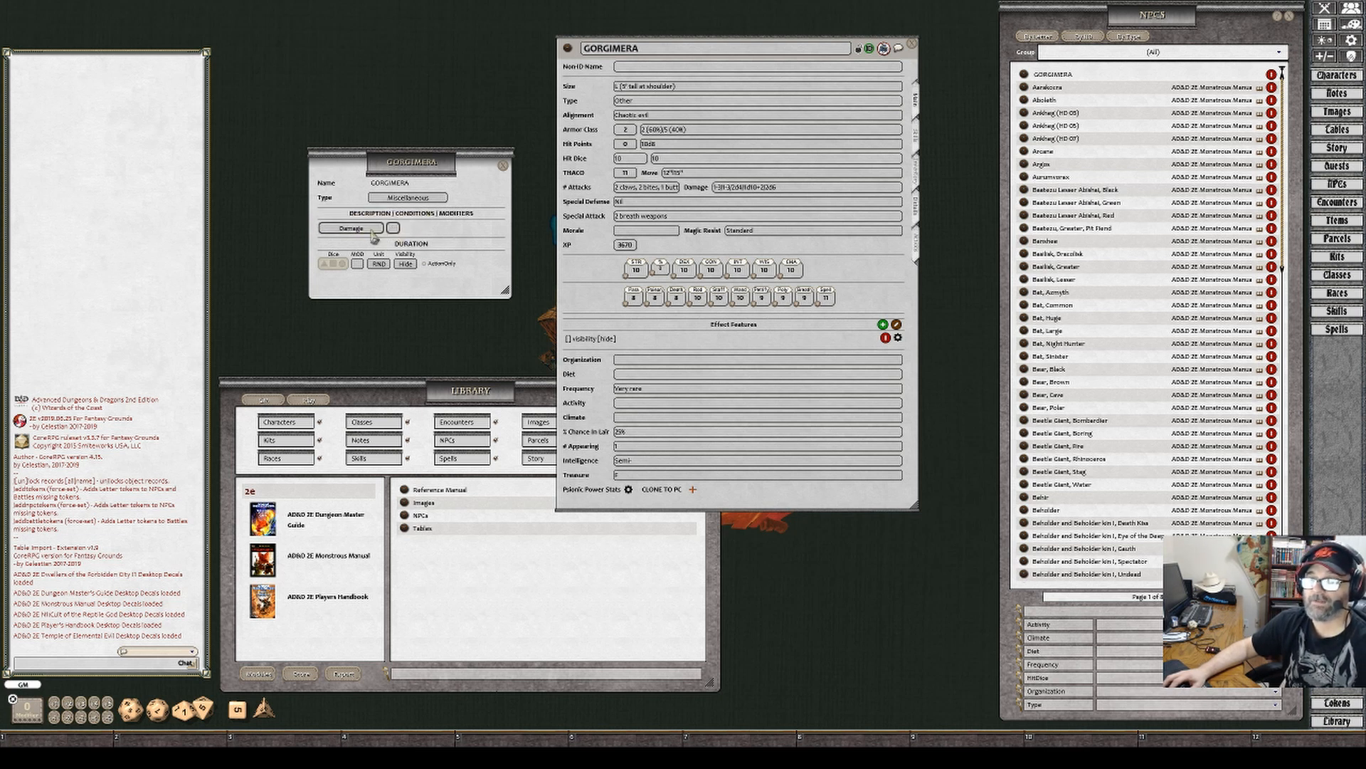
click(374, 233)
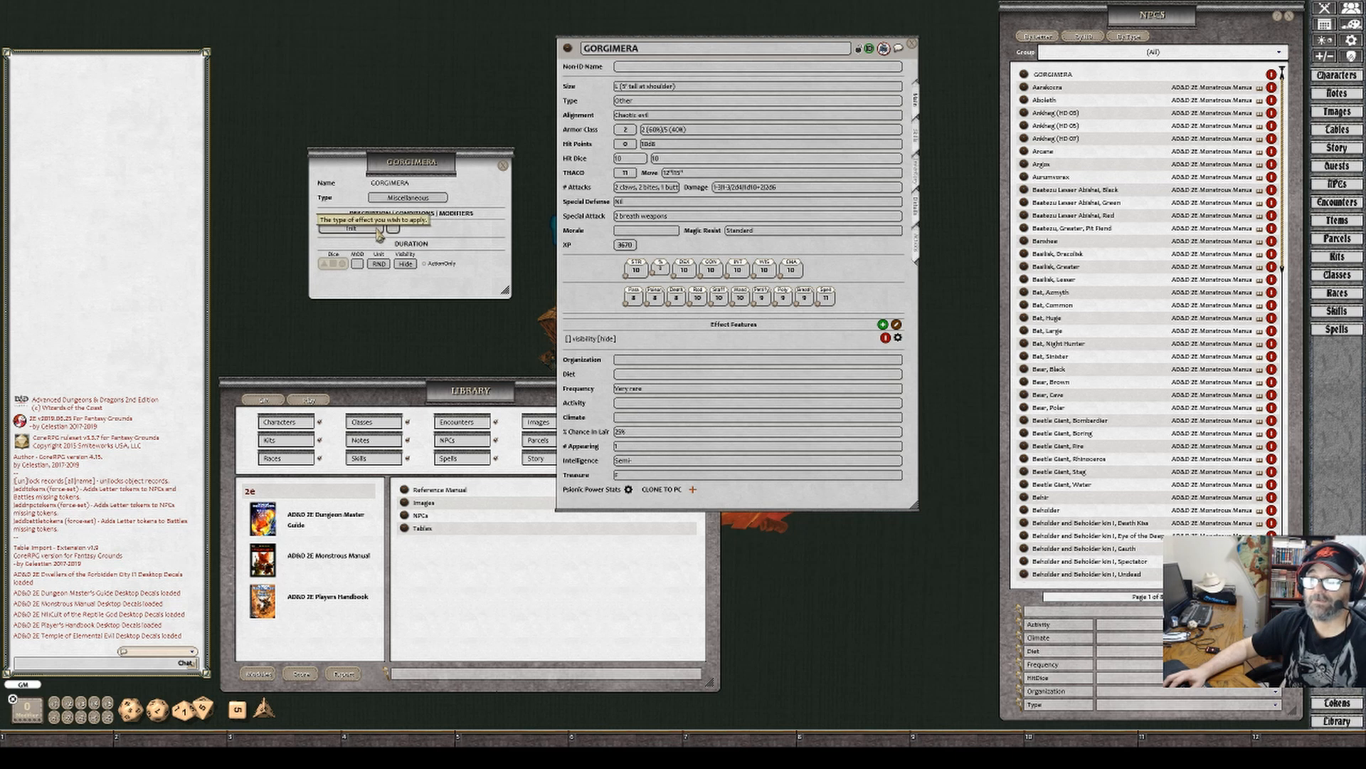
click(363, 235)
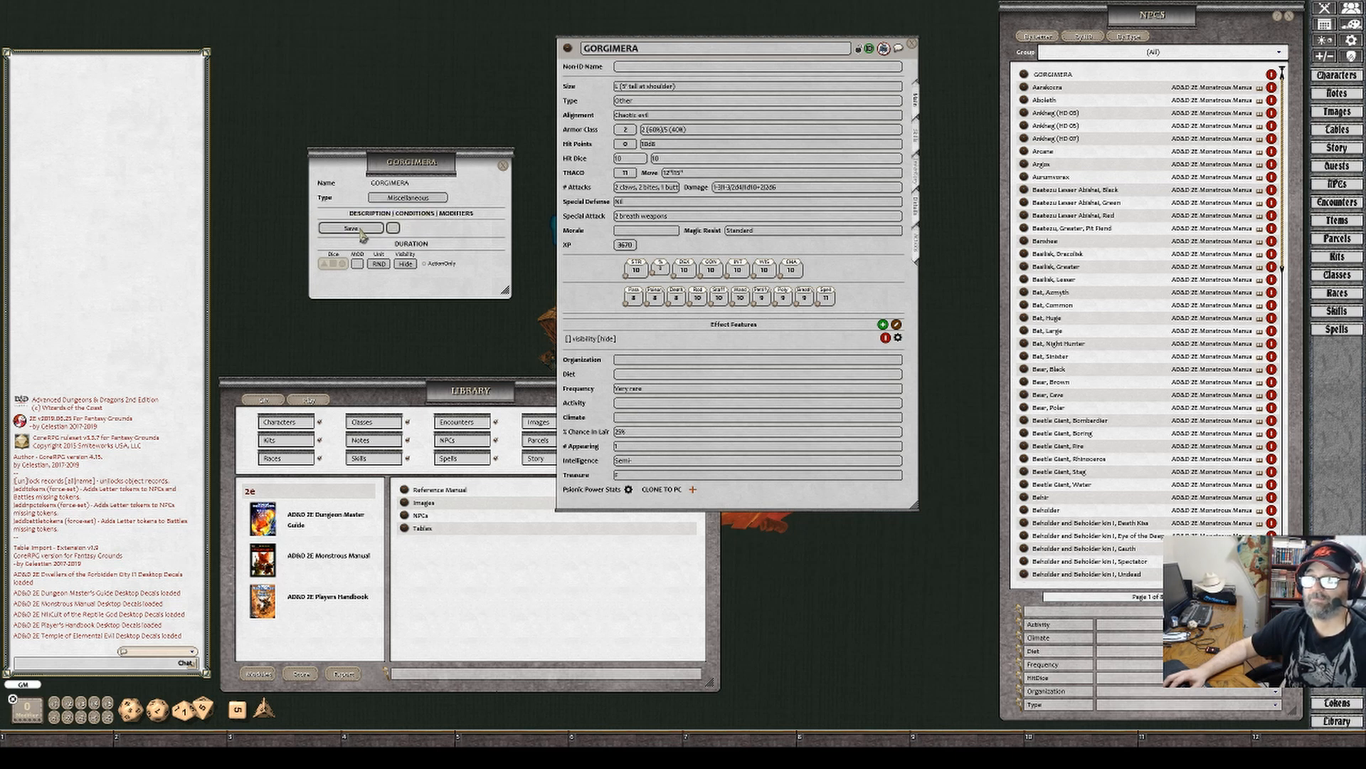
click(363, 234)
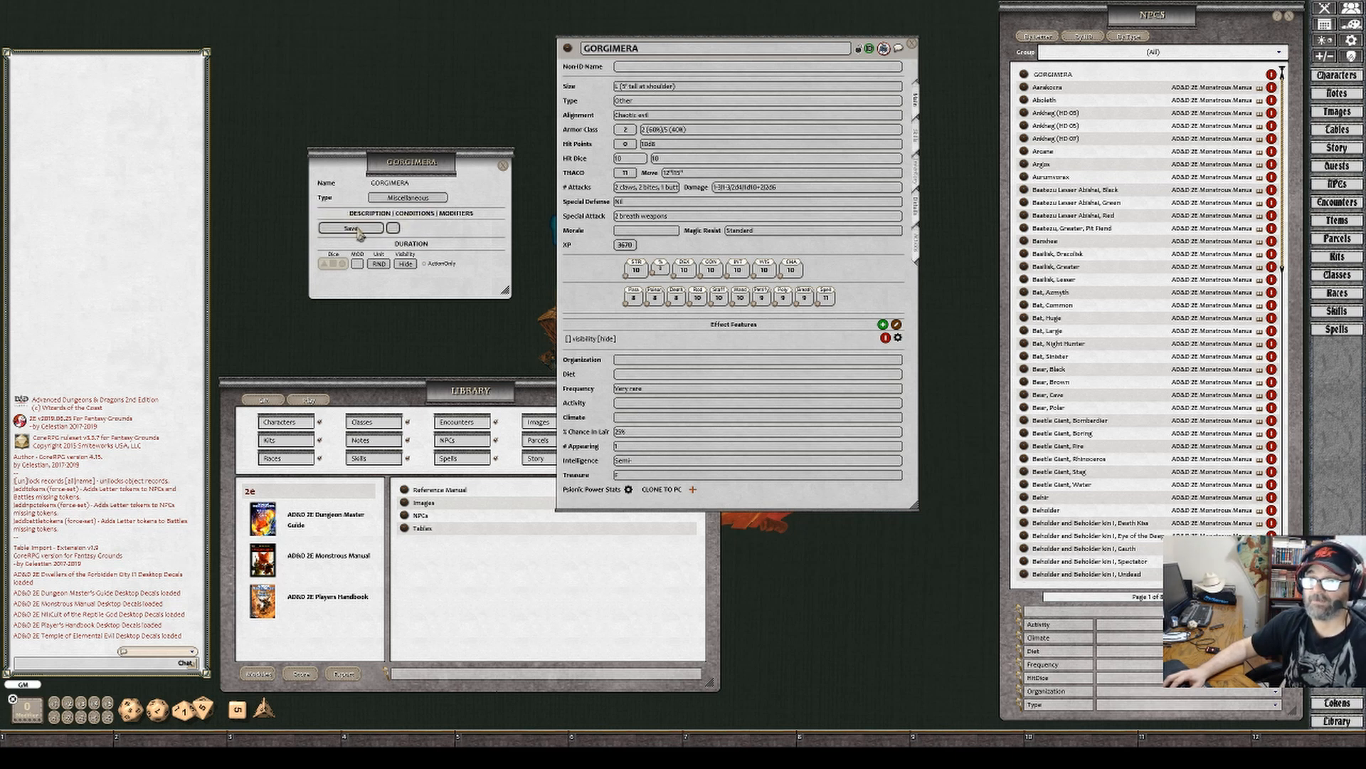
click(408, 197)
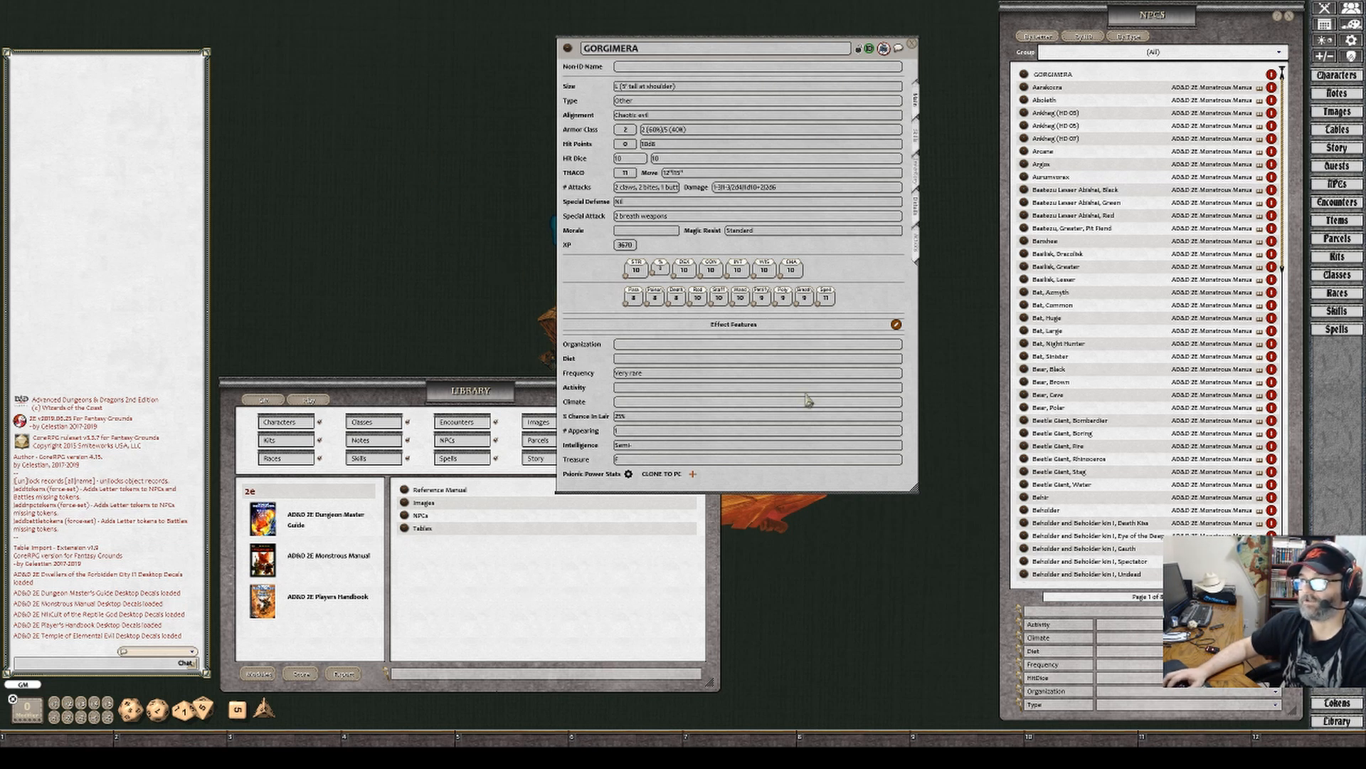
Review the Gorgimera record's proficiencies, description and combat actions, and return to its main statistics
click(916, 139)
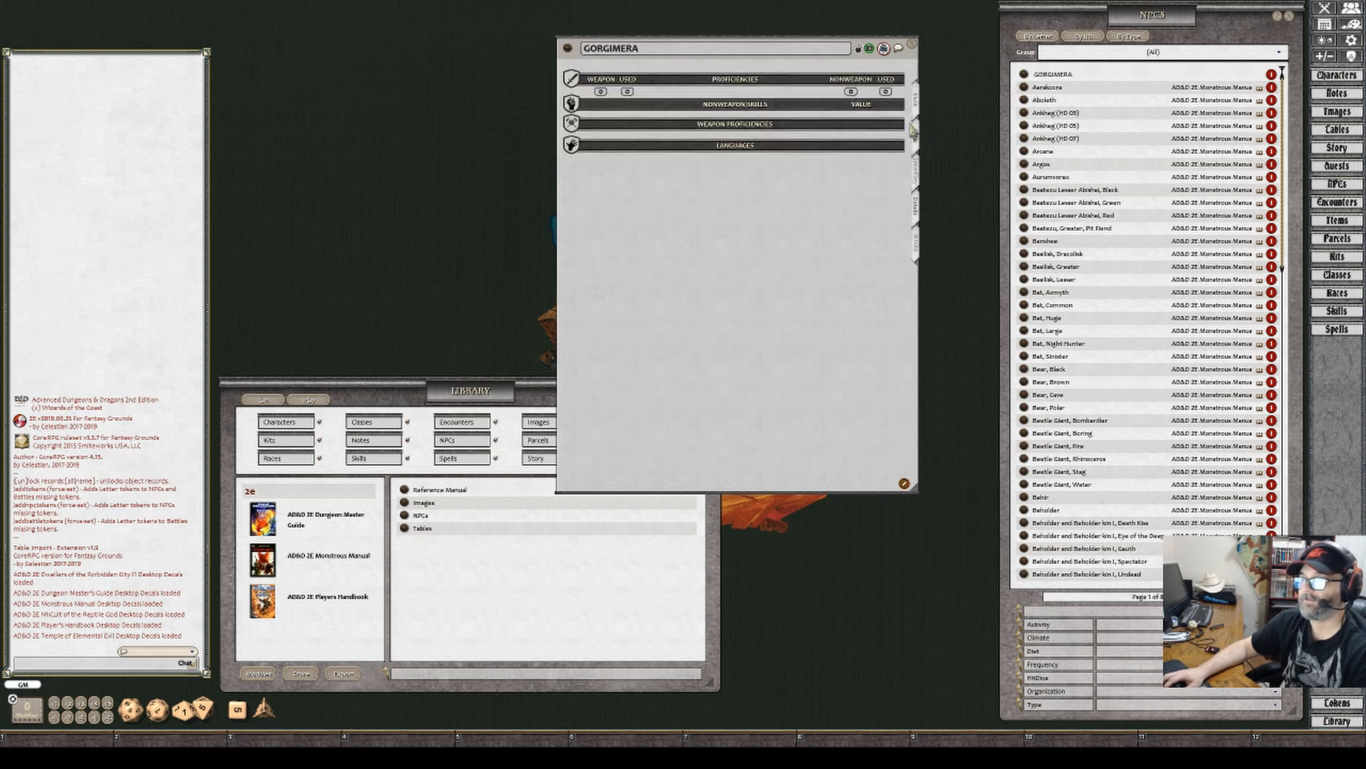
click(916, 186)
click(916, 213)
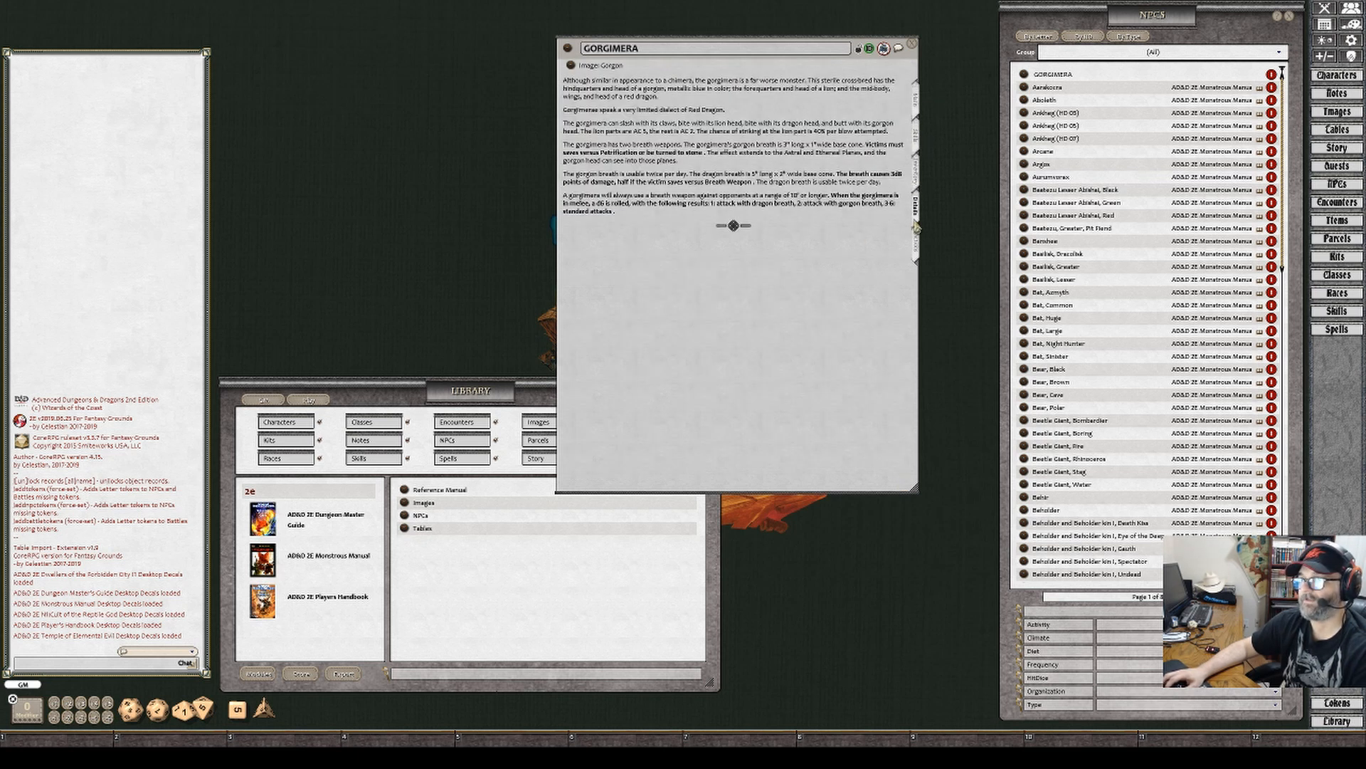
click(917, 253)
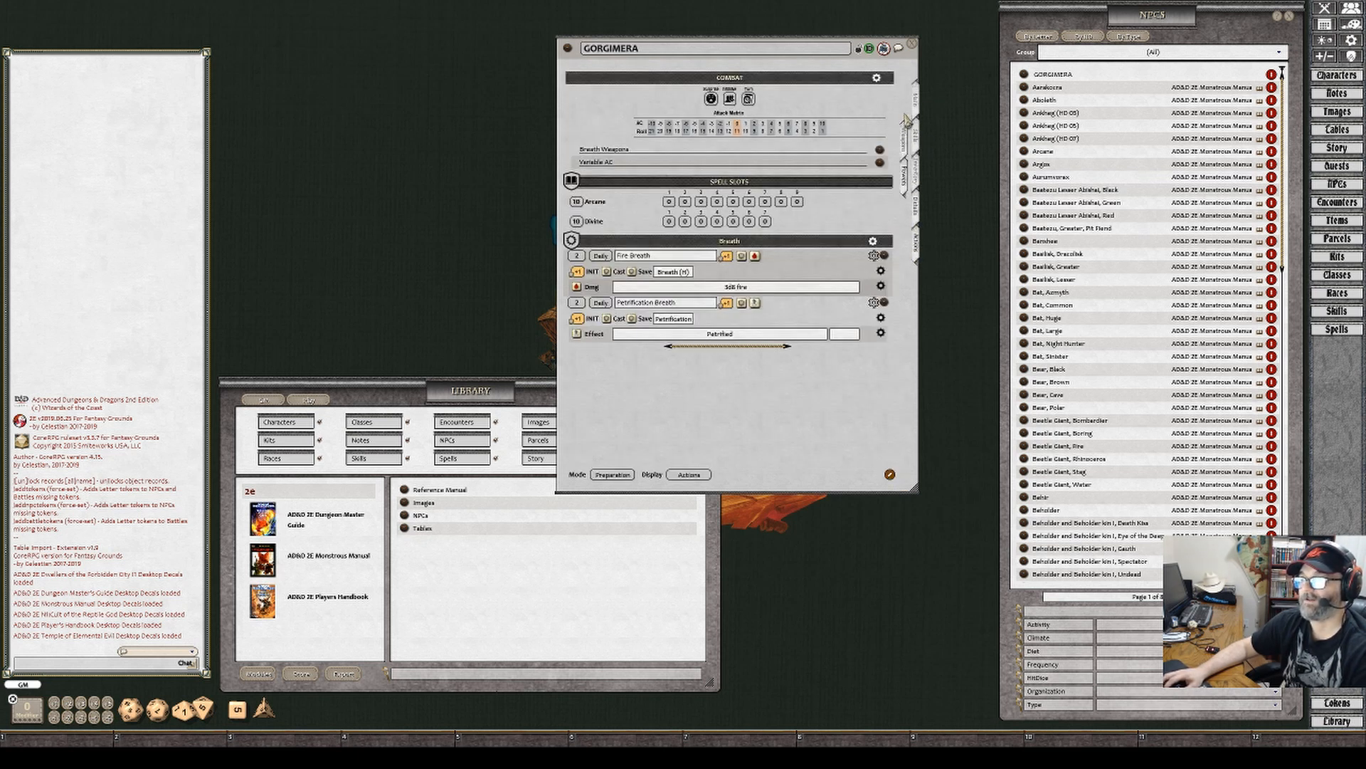
click(916, 103)
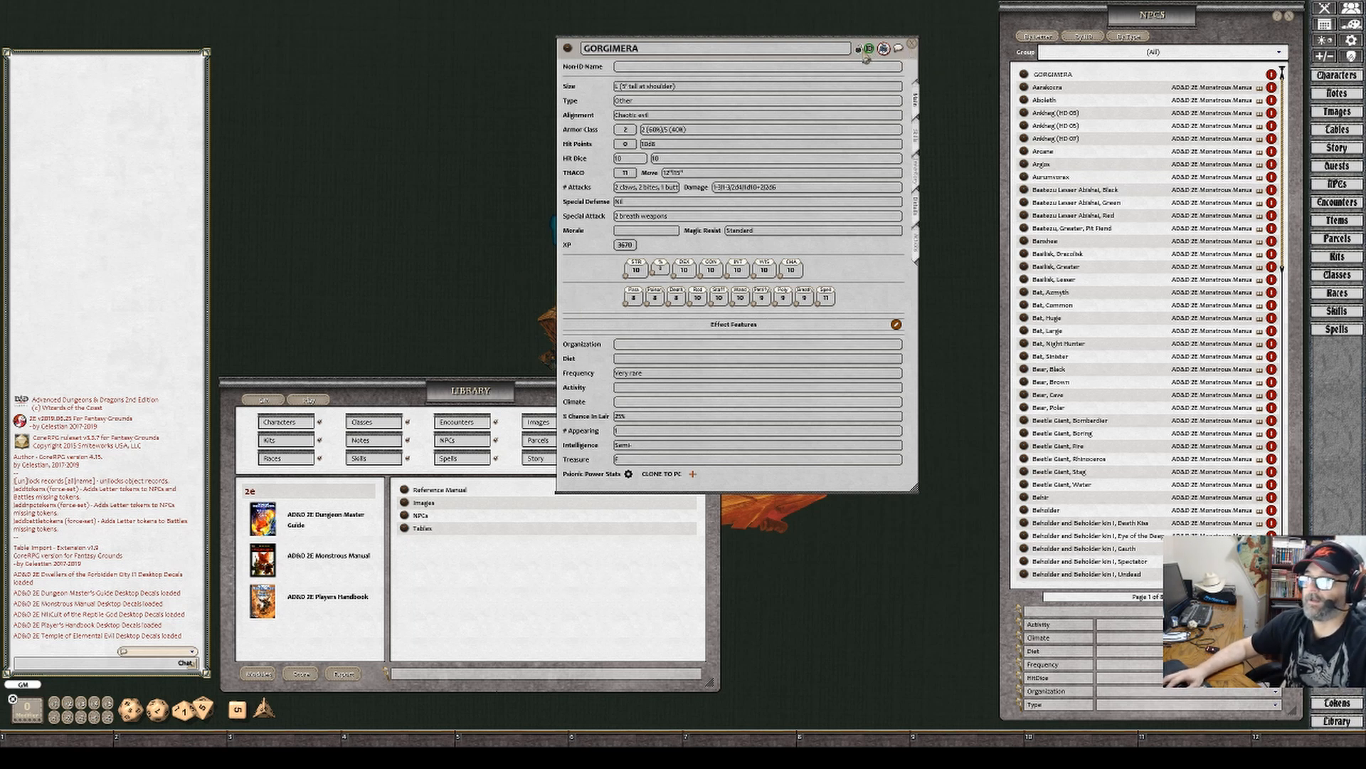
Examine other Monstrous Manual creature records for comparison, including Aarakocra, Ankheg (HD 05) and Bat, Huge
drag(915, 63, 981, 40)
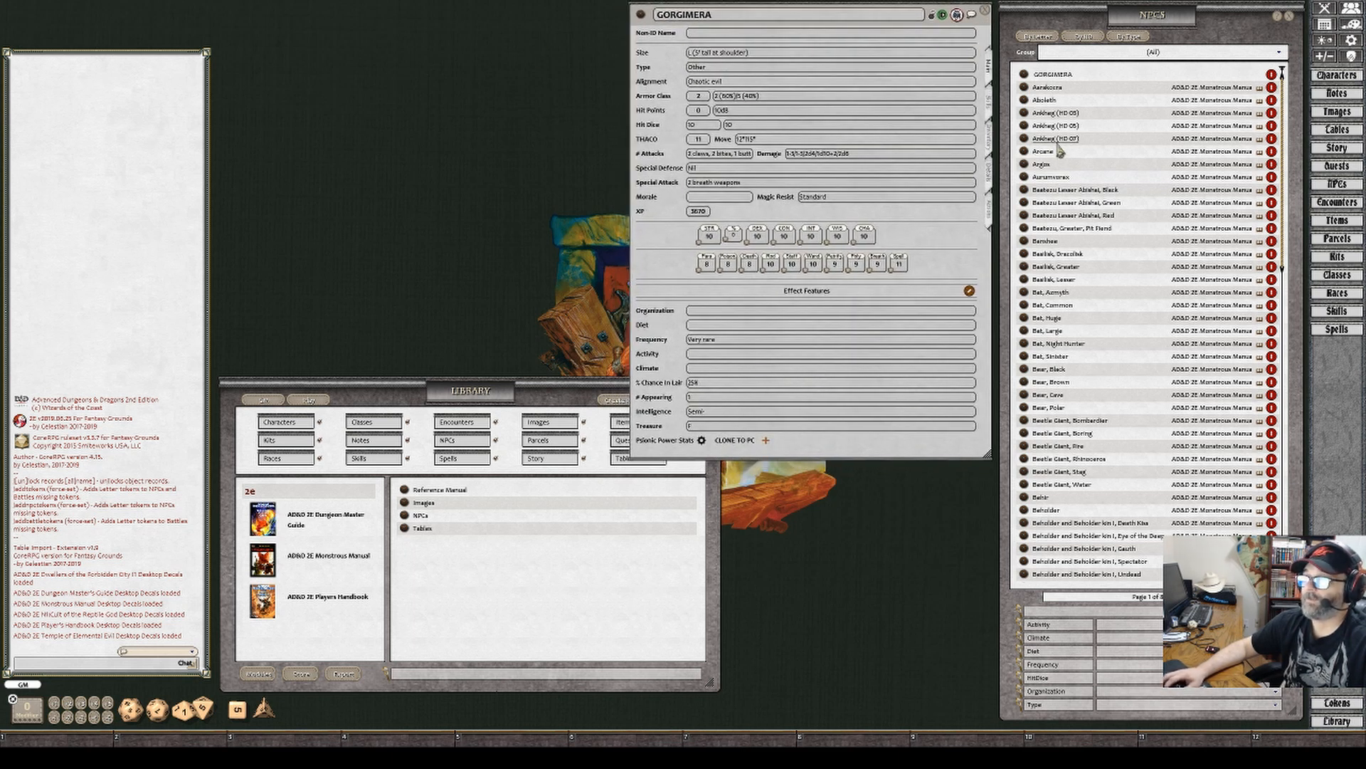
click(1049, 86)
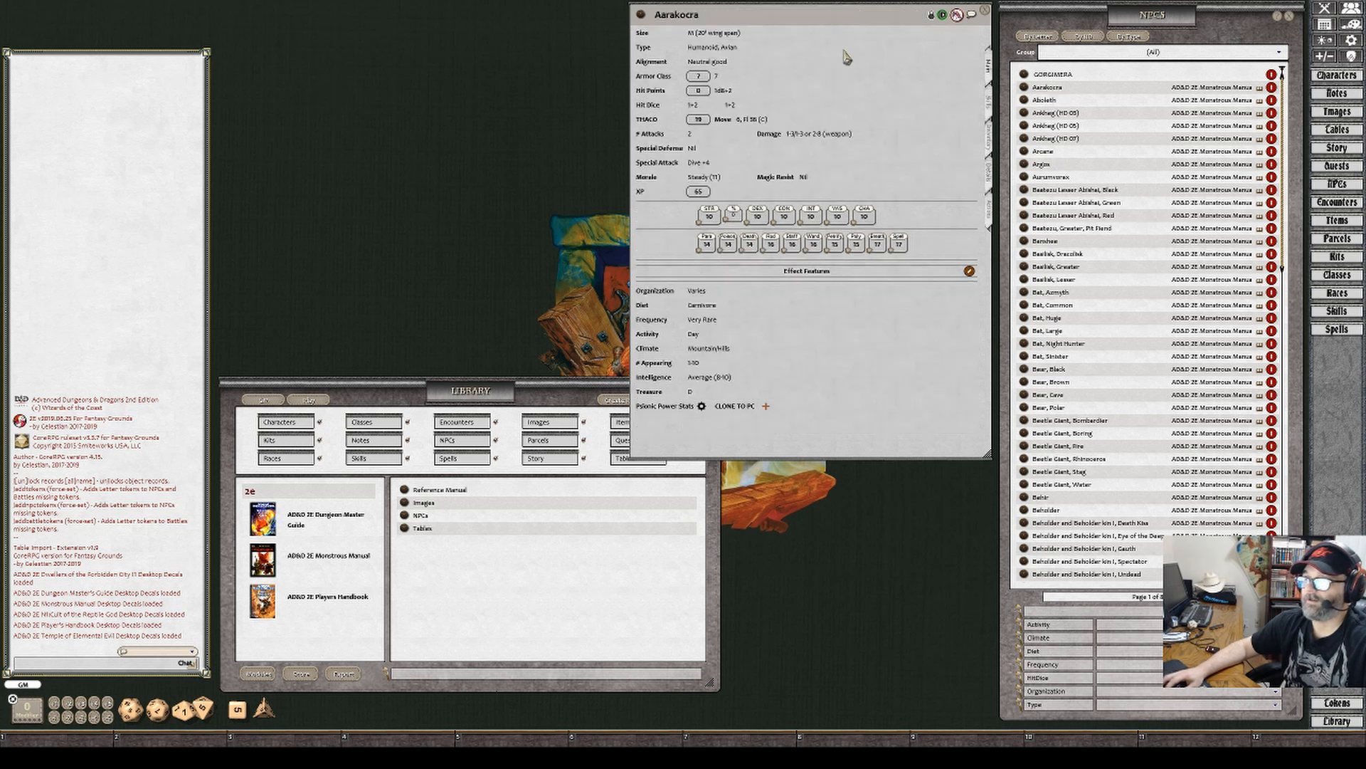
click(1055, 112)
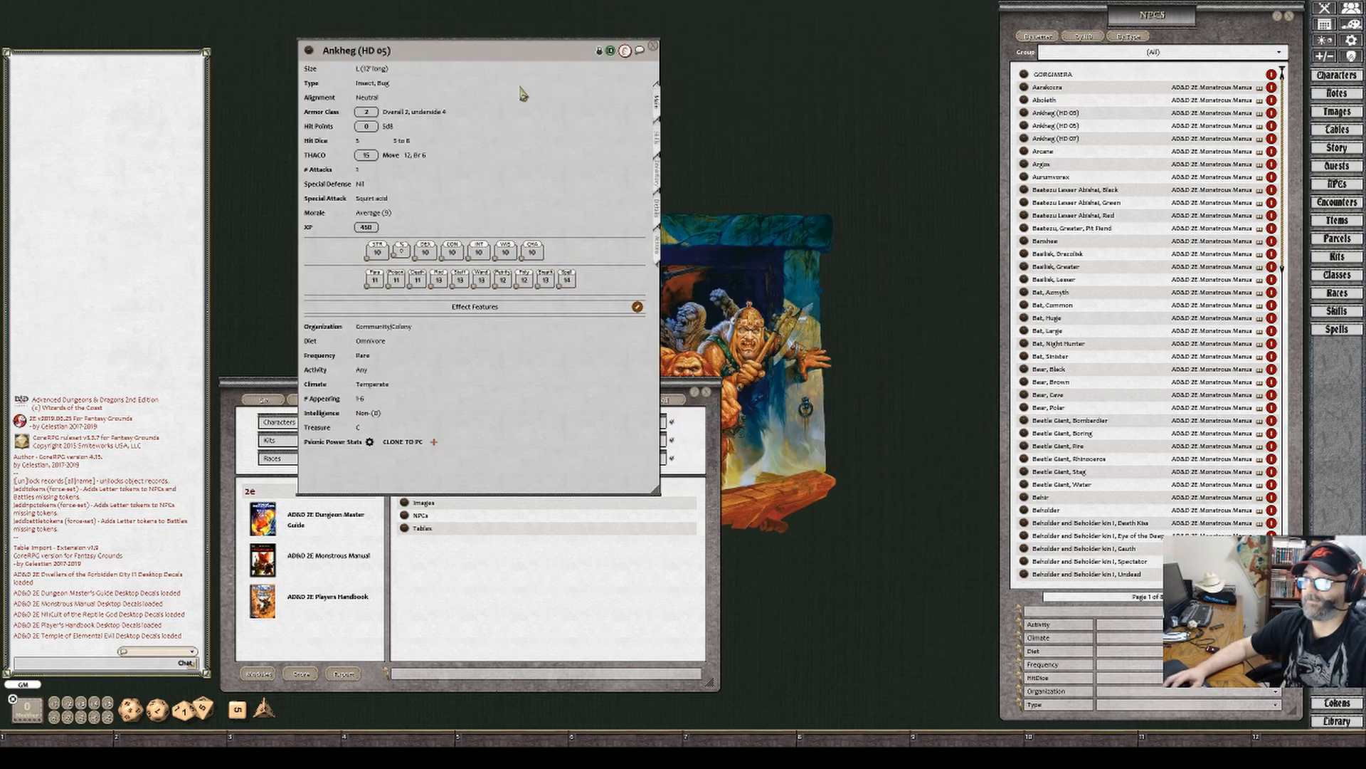
drag(492, 64, 787, 159)
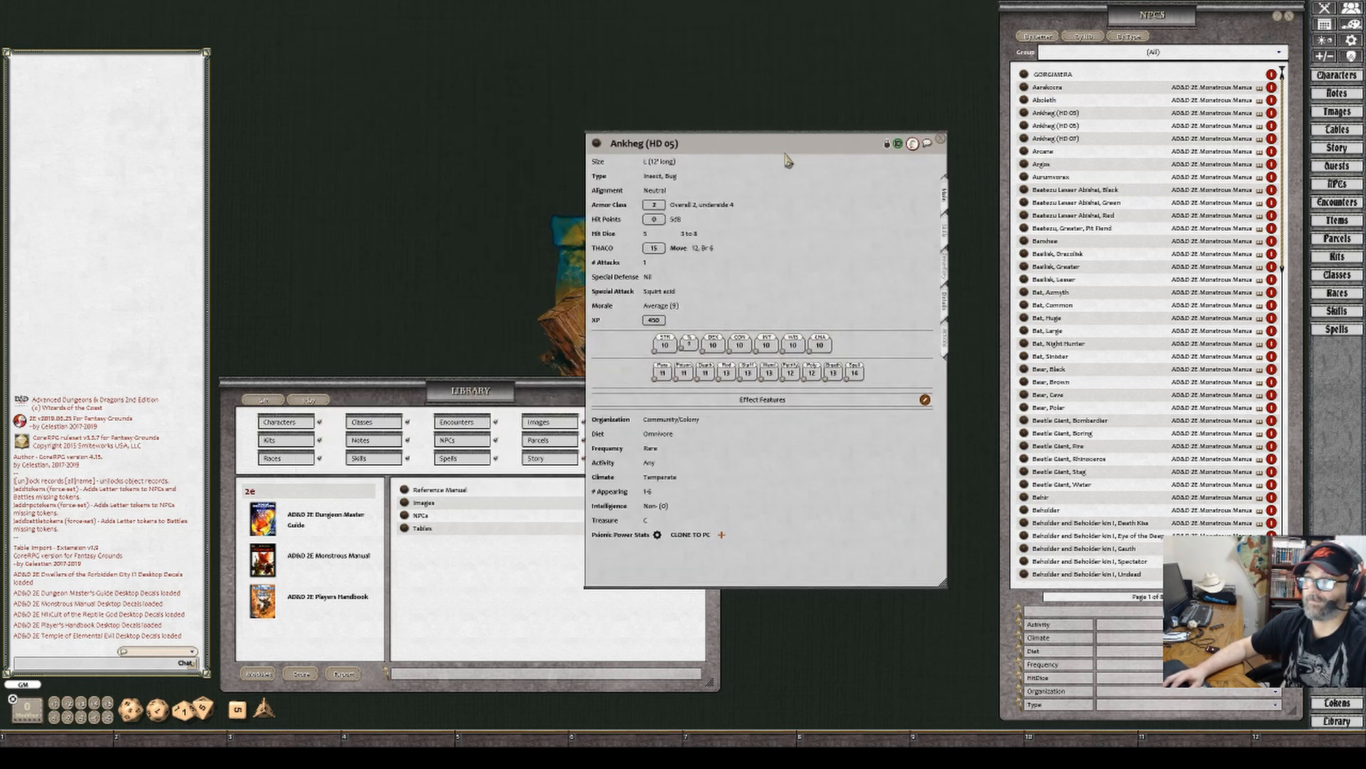
click(1059, 227)
drag(864, 222, 583, 114)
click(1044, 318)
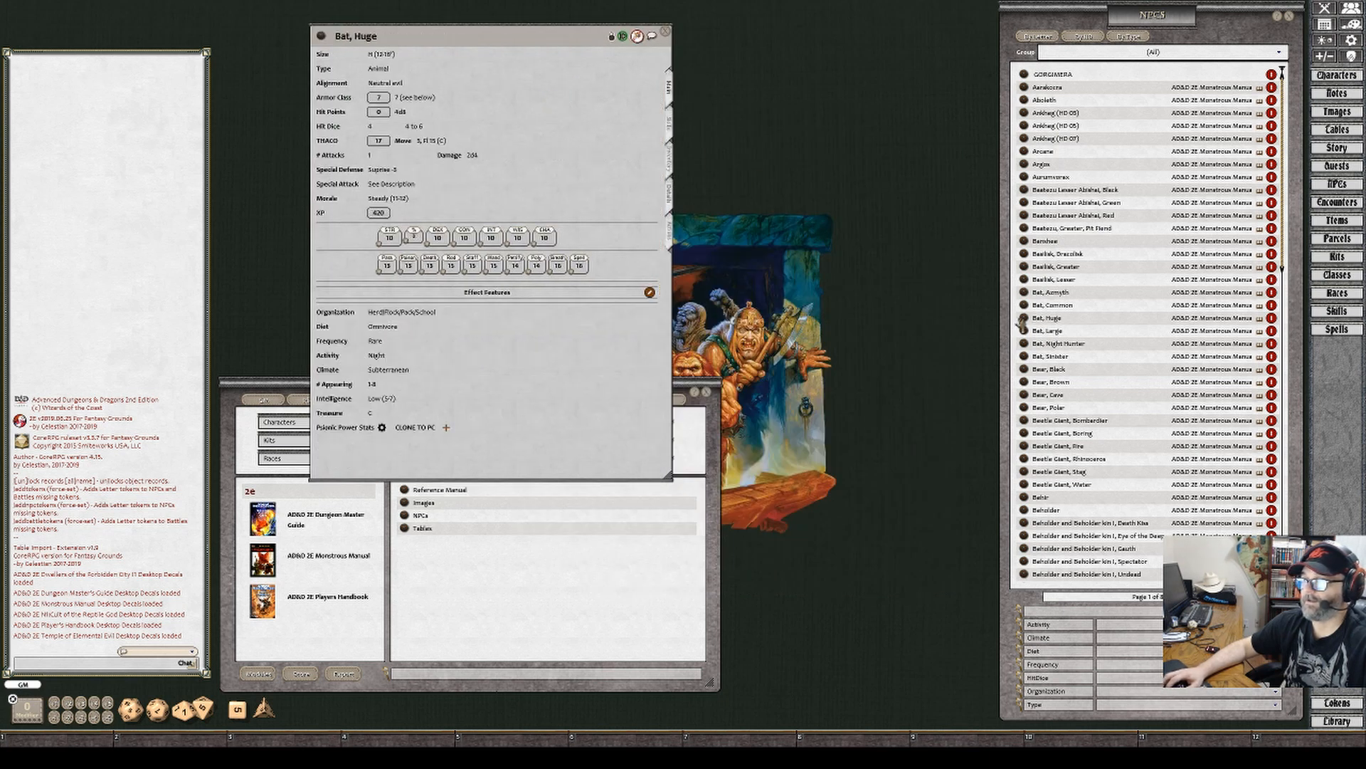
drag(570, 42, 882, 24)
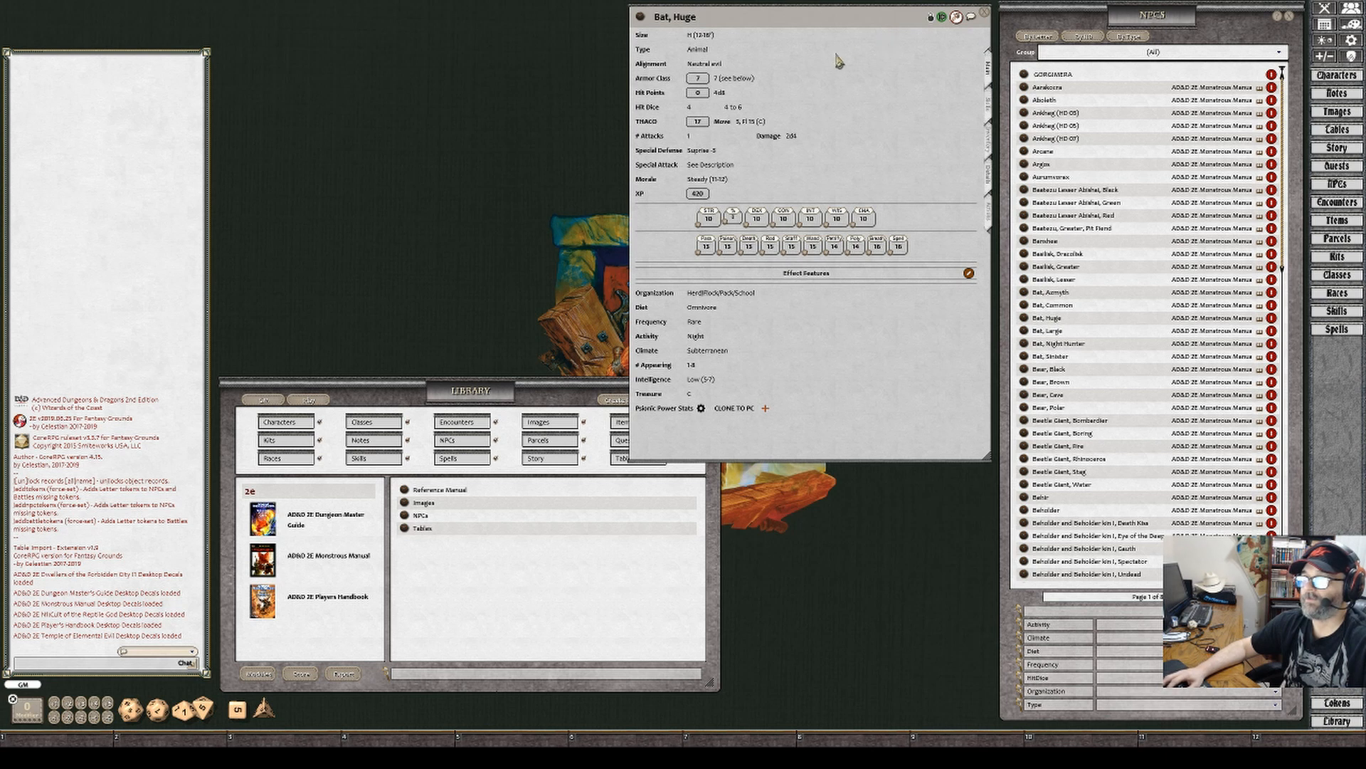
Compare the Gorgimera record with Bat, Huge, Basilisk, Greater and Bear, Cave, and close the three Monstrous Manual records
click(1049, 74)
drag(662, 46, 290, 48)
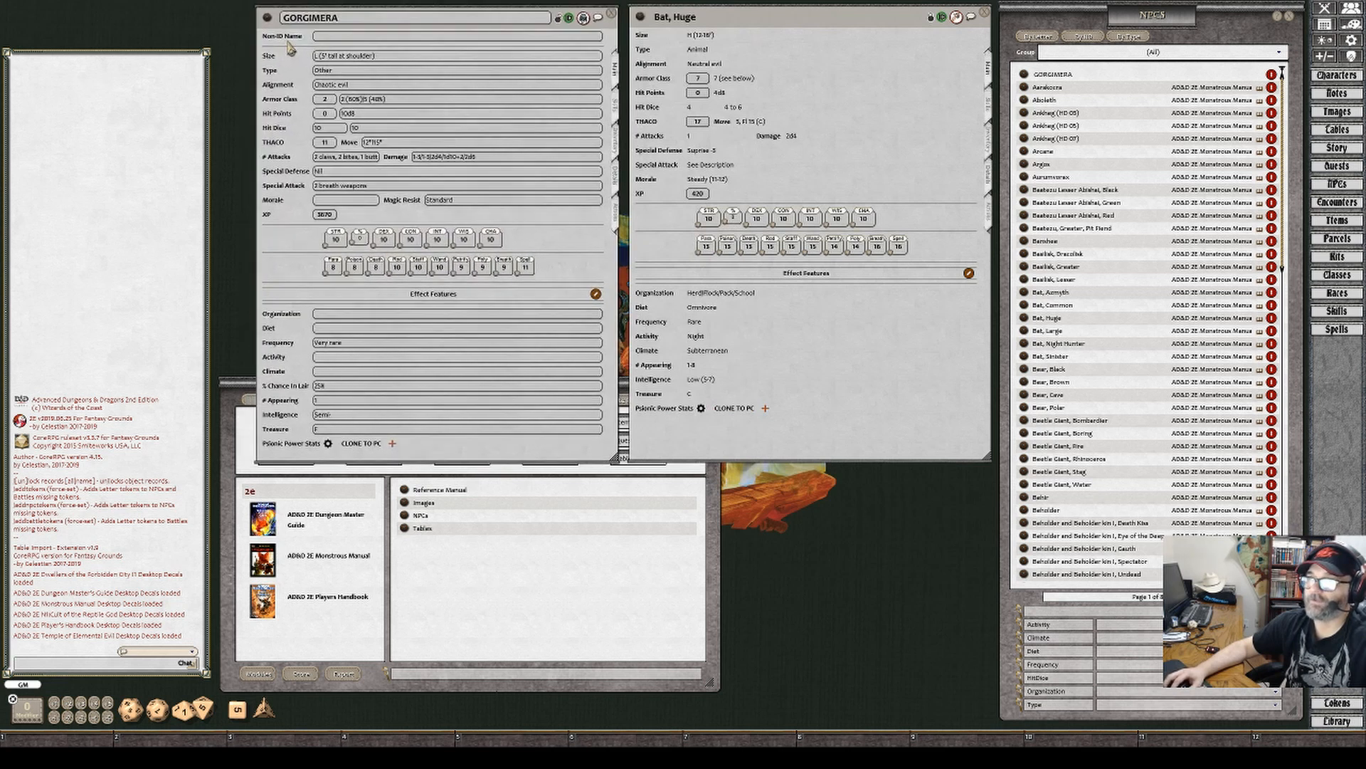
click(1043, 267)
drag(525, 83, 881, 331)
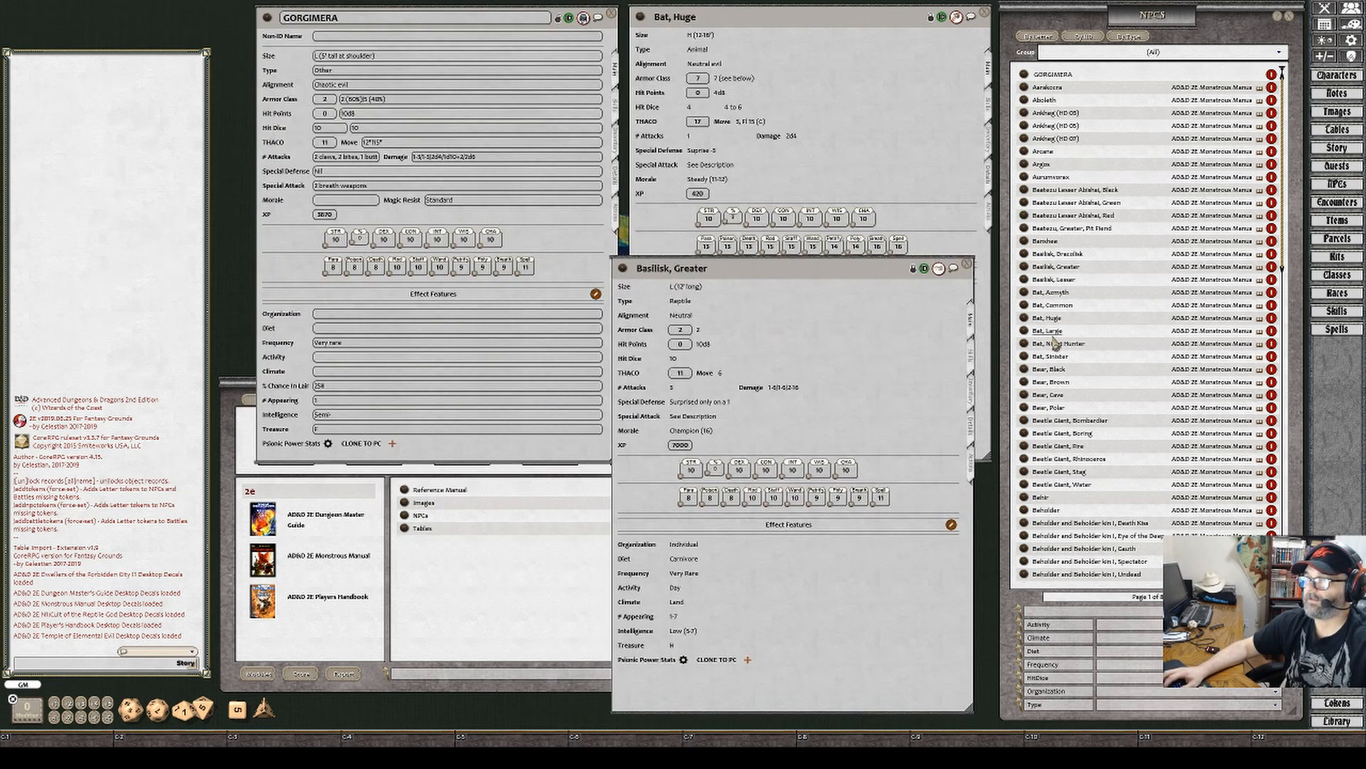
click(1048, 395)
drag(777, 272, 398, 273)
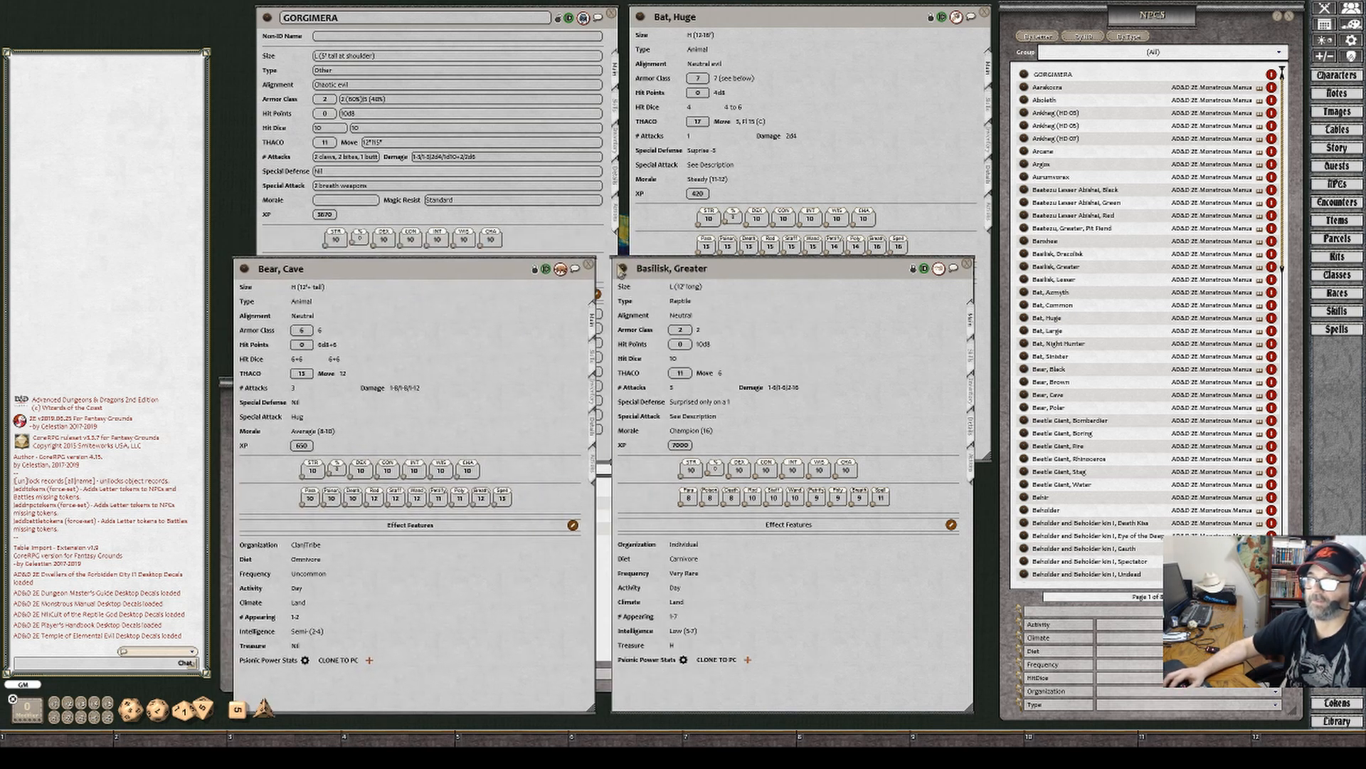
click(590, 264)
click(966, 264)
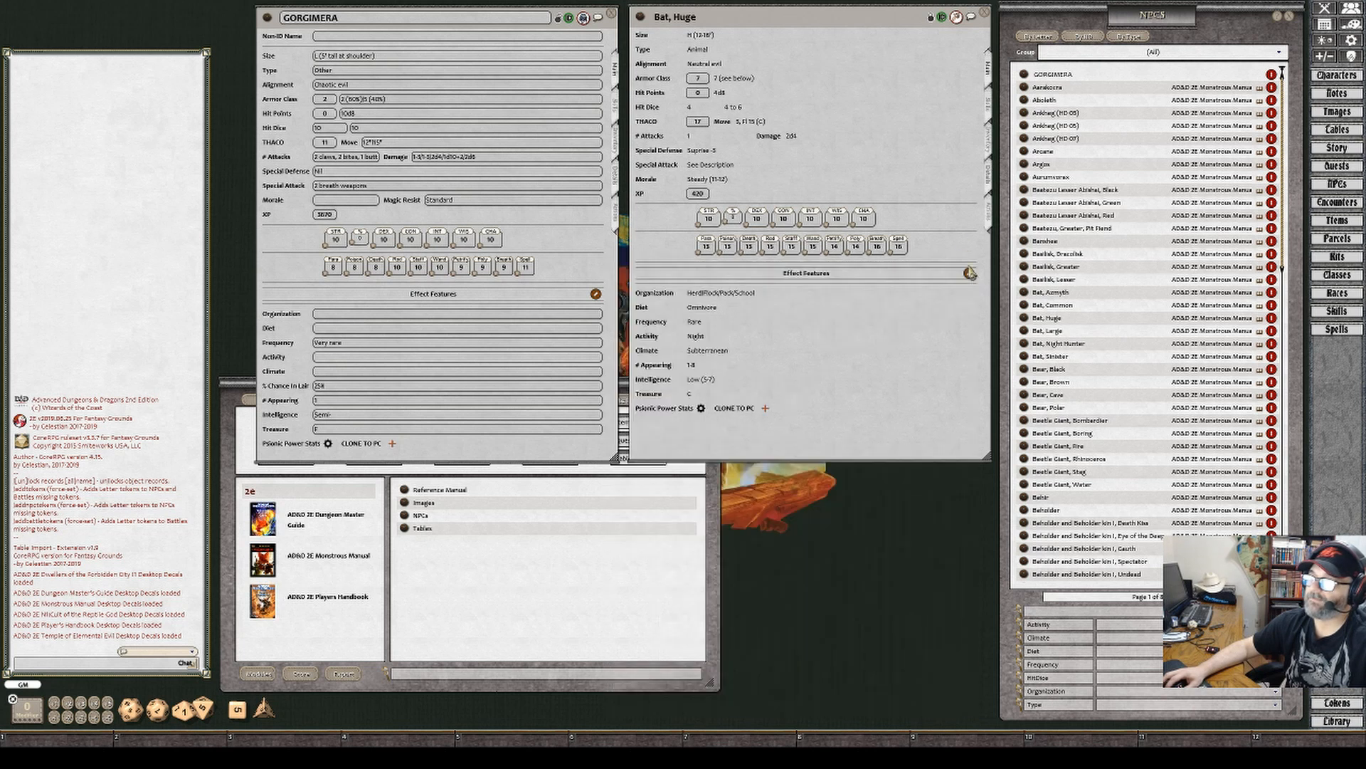
click(985, 13)
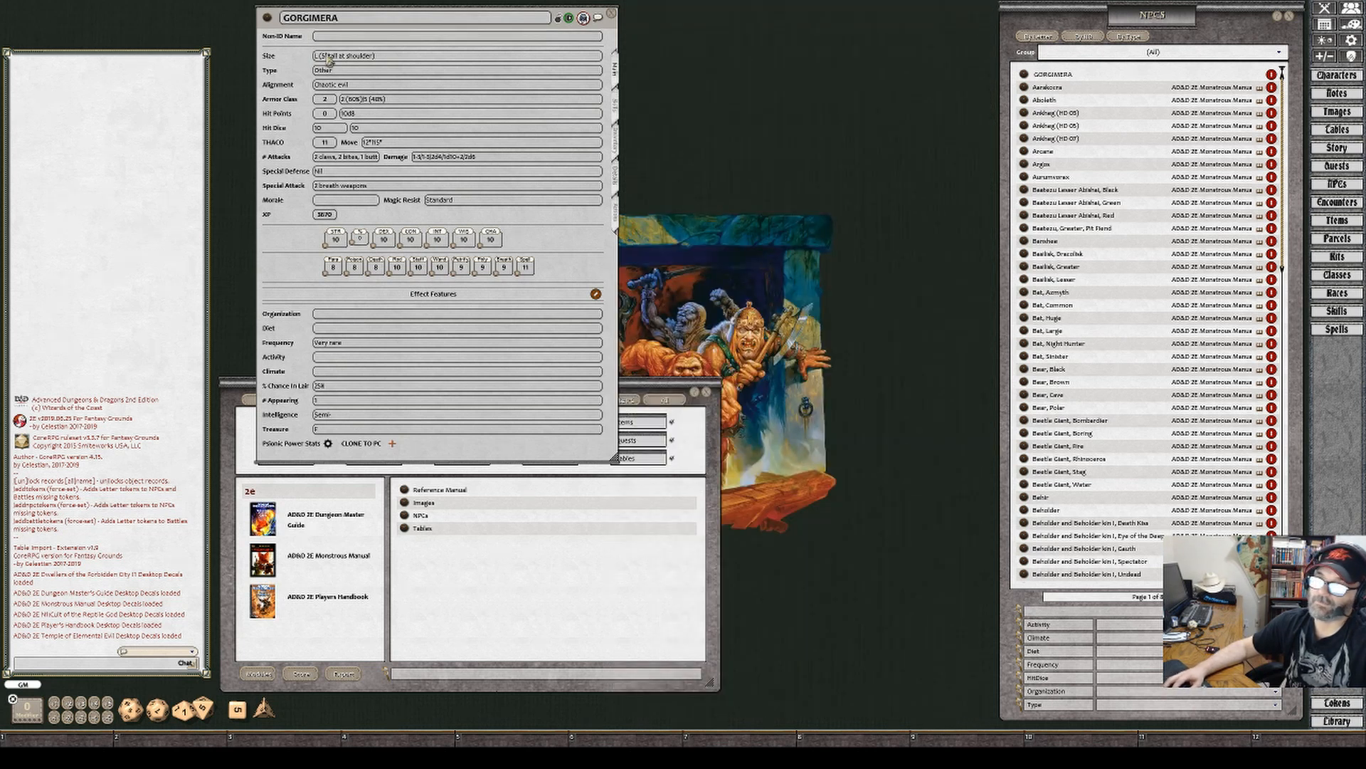
Try a Hit Dice value of 11 for the Gorgimera to test its saving throws, and restore it to 10
drag(286, 42, 669, 41)
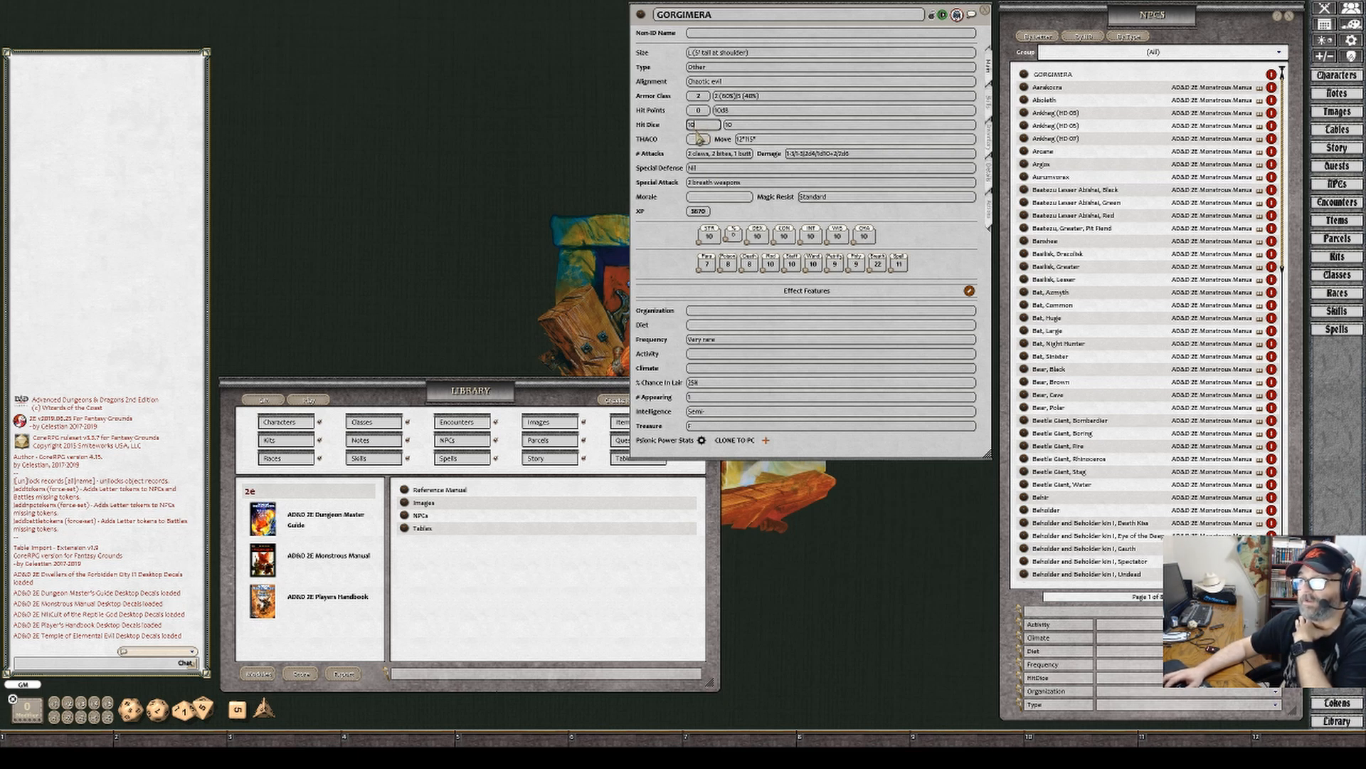
key(BackSpace)
text(1)
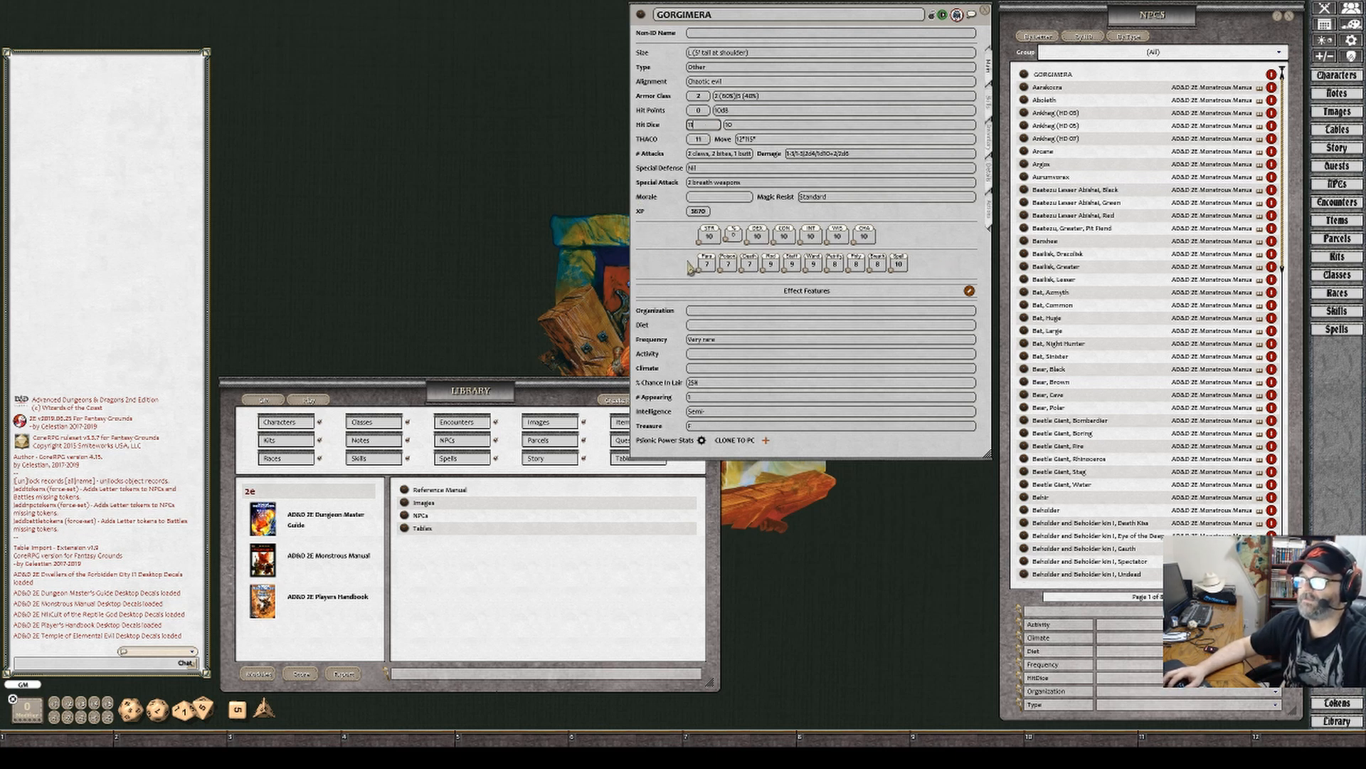
key(BackSpace)
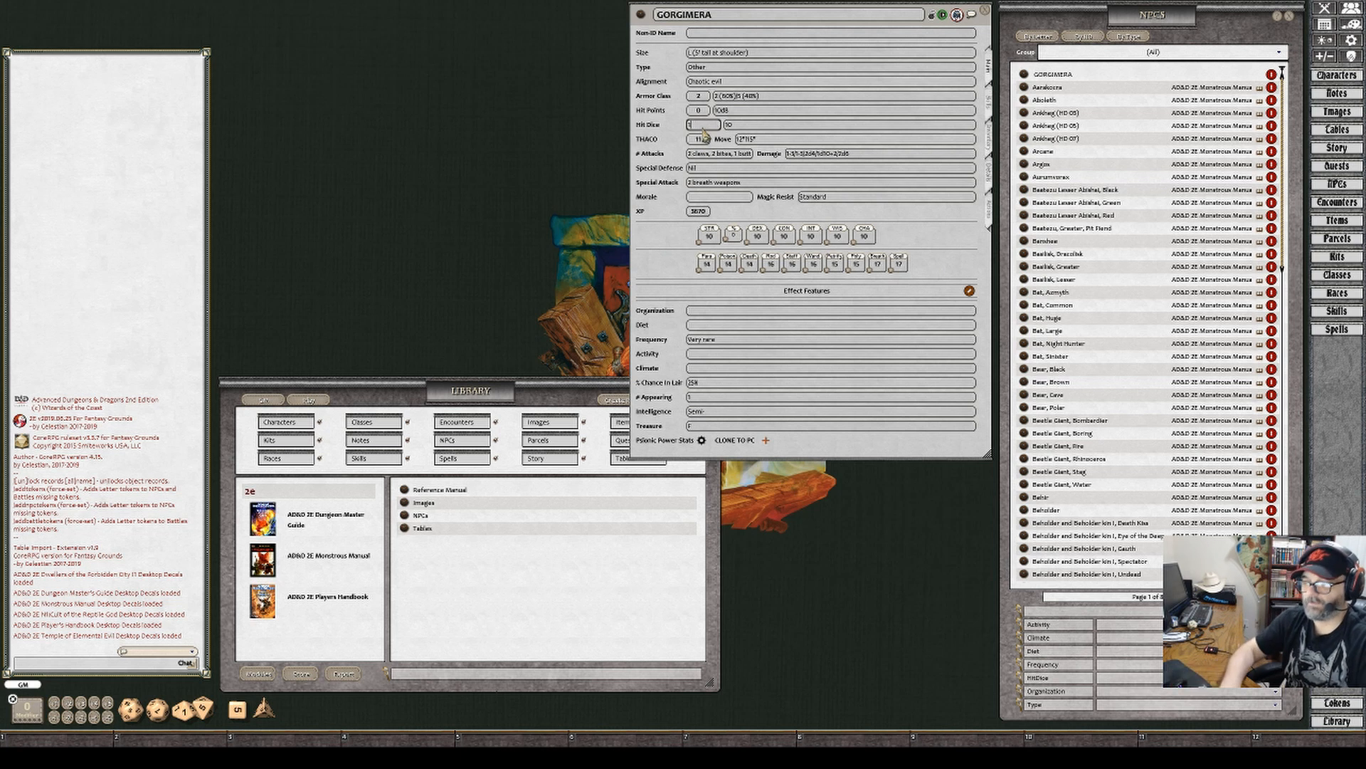
text(0)
key(Tab)
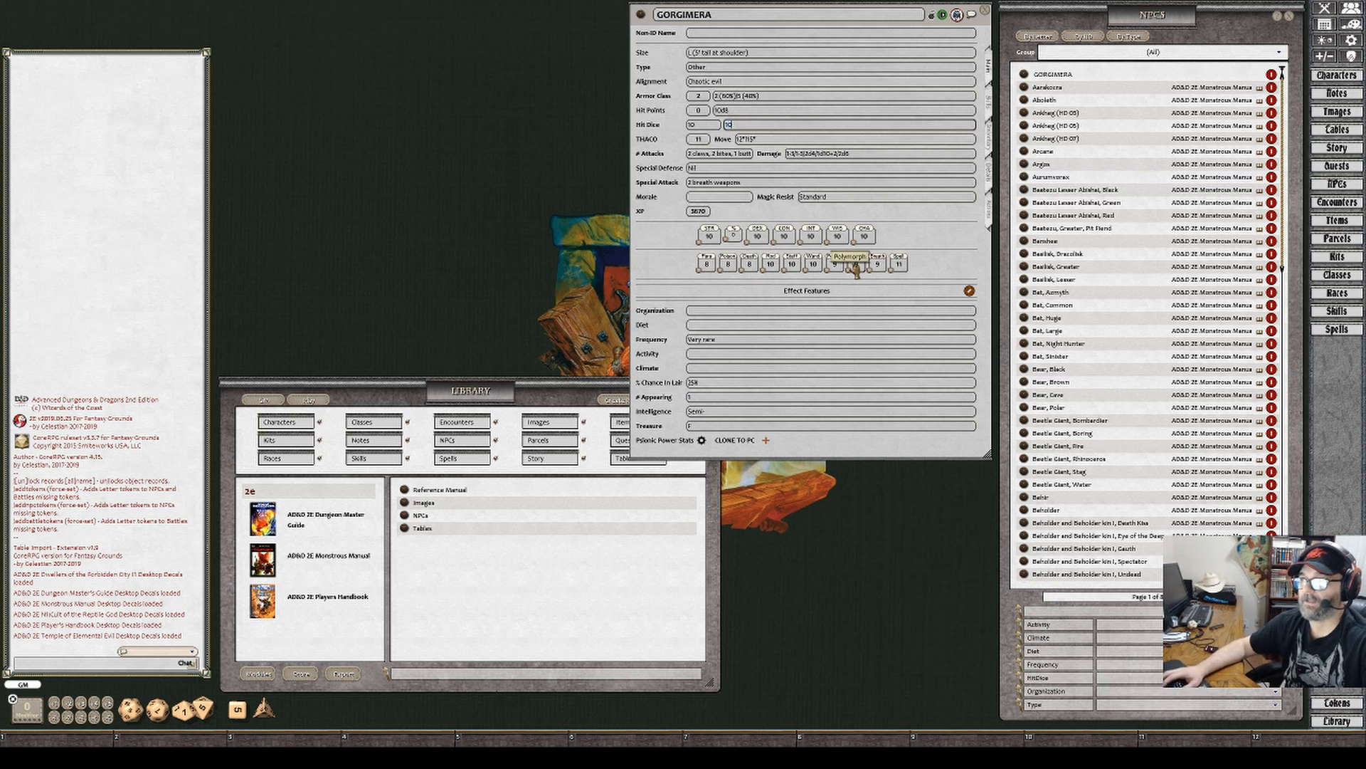
Copy the Gorgimera's 10d8 hit point dice into the chat, and check its Hit Points and Hit Dice fields
click(702, 127)
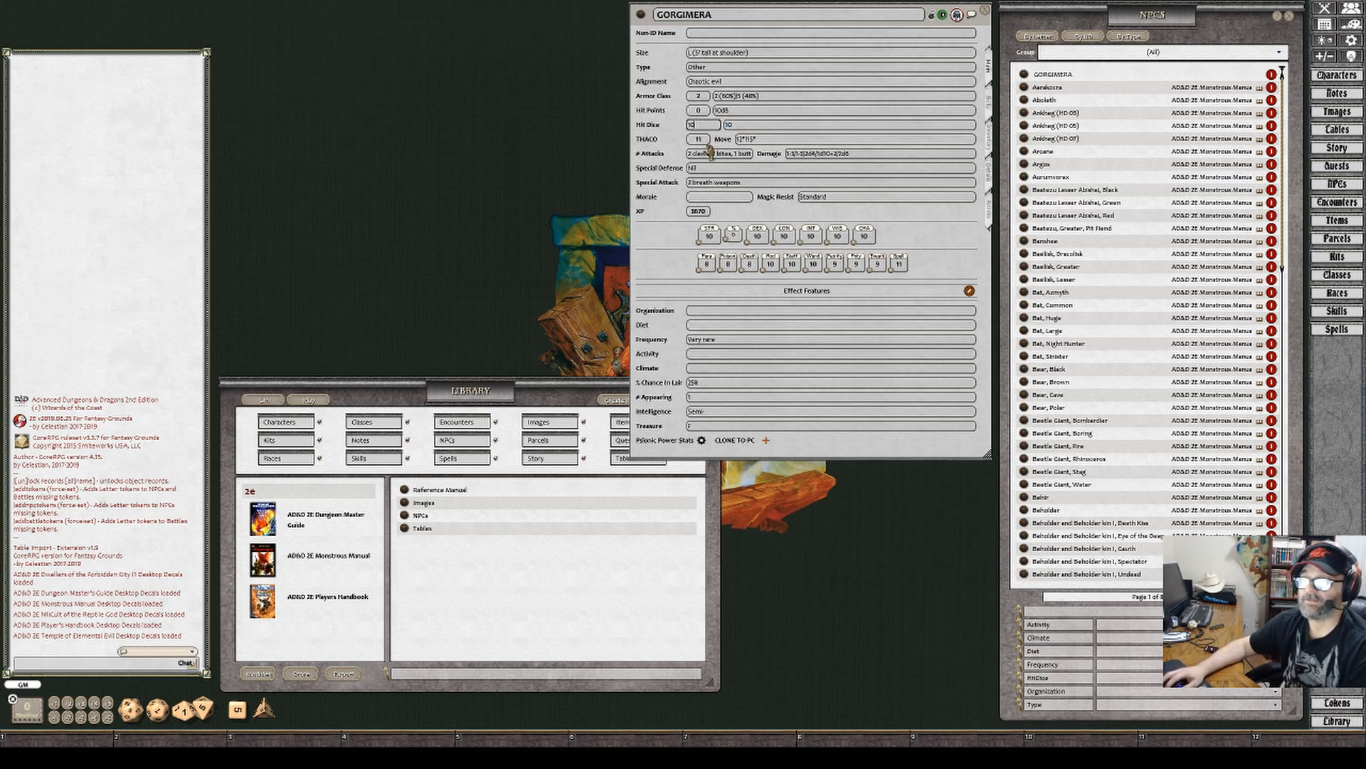
click(720, 112)
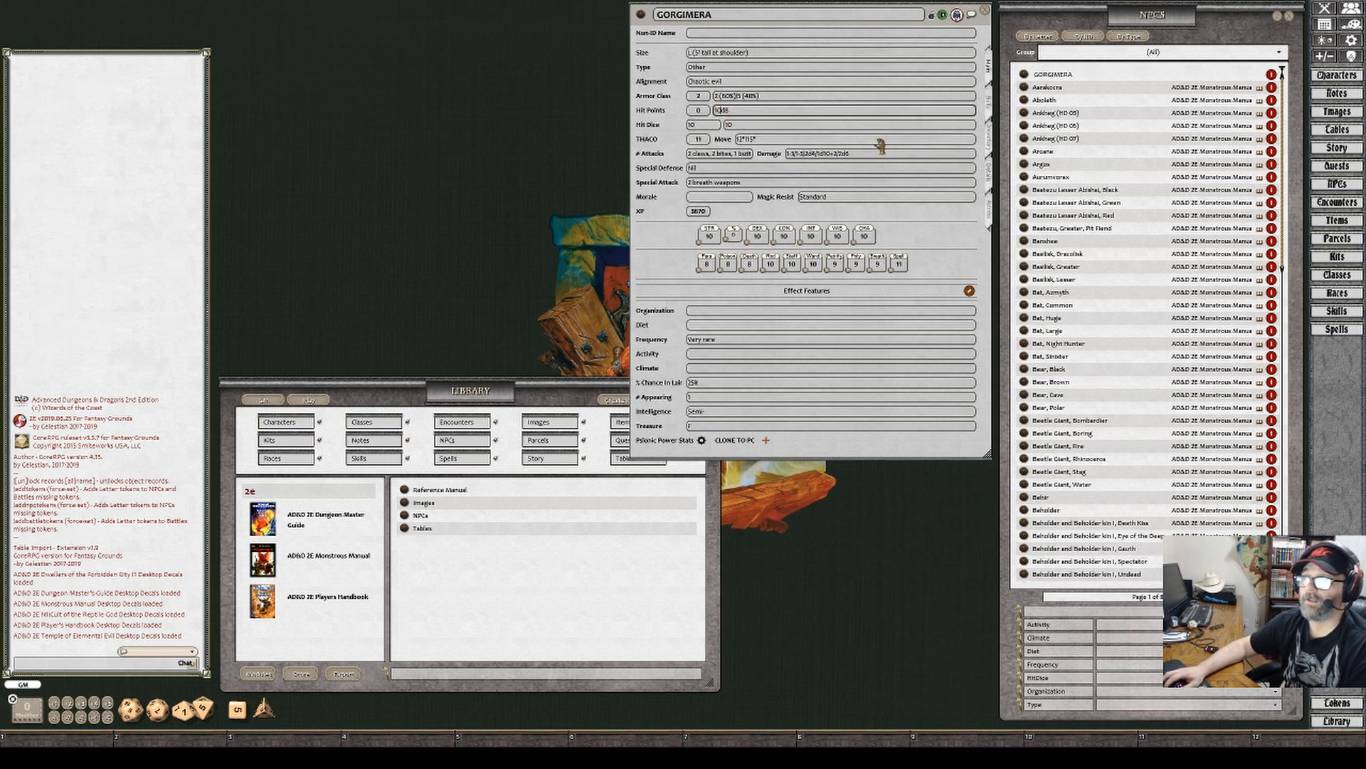
drag(759, 114, 171, 290)
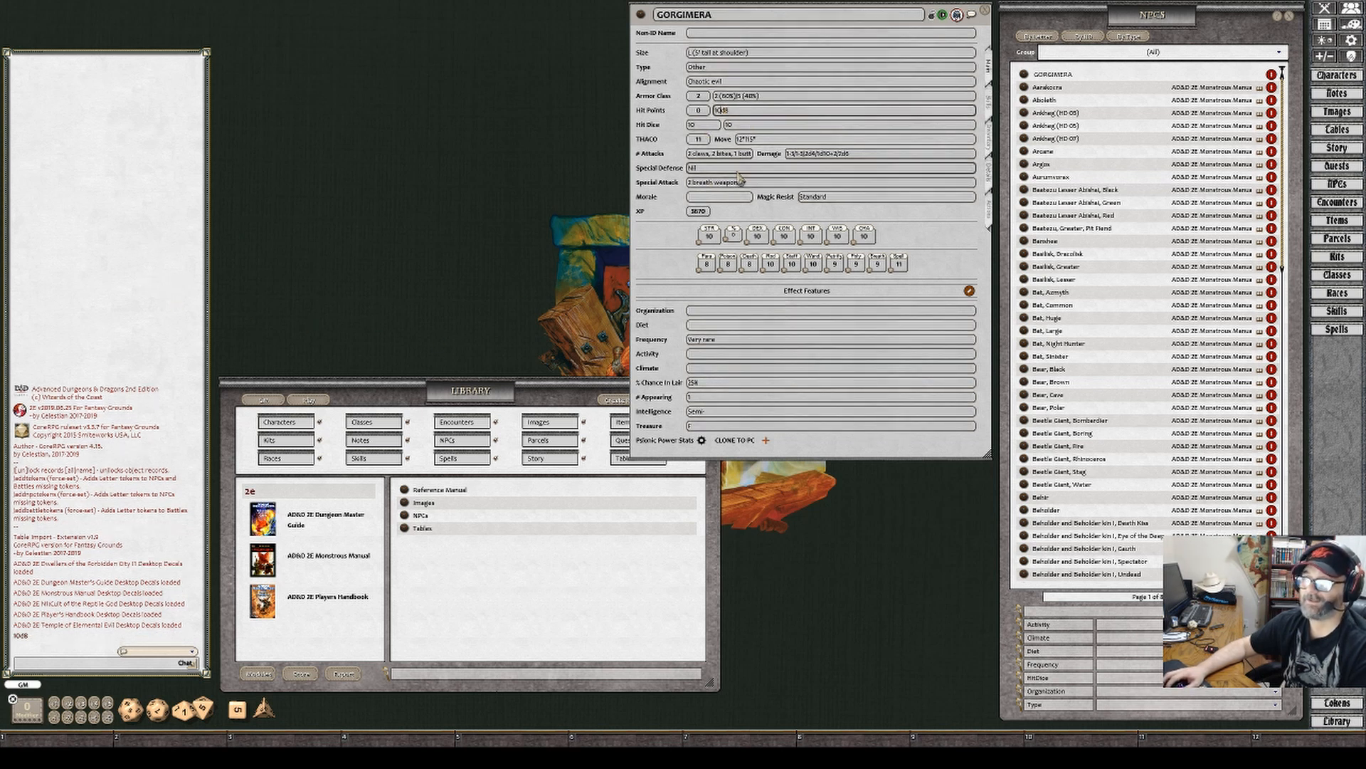
click(716, 126)
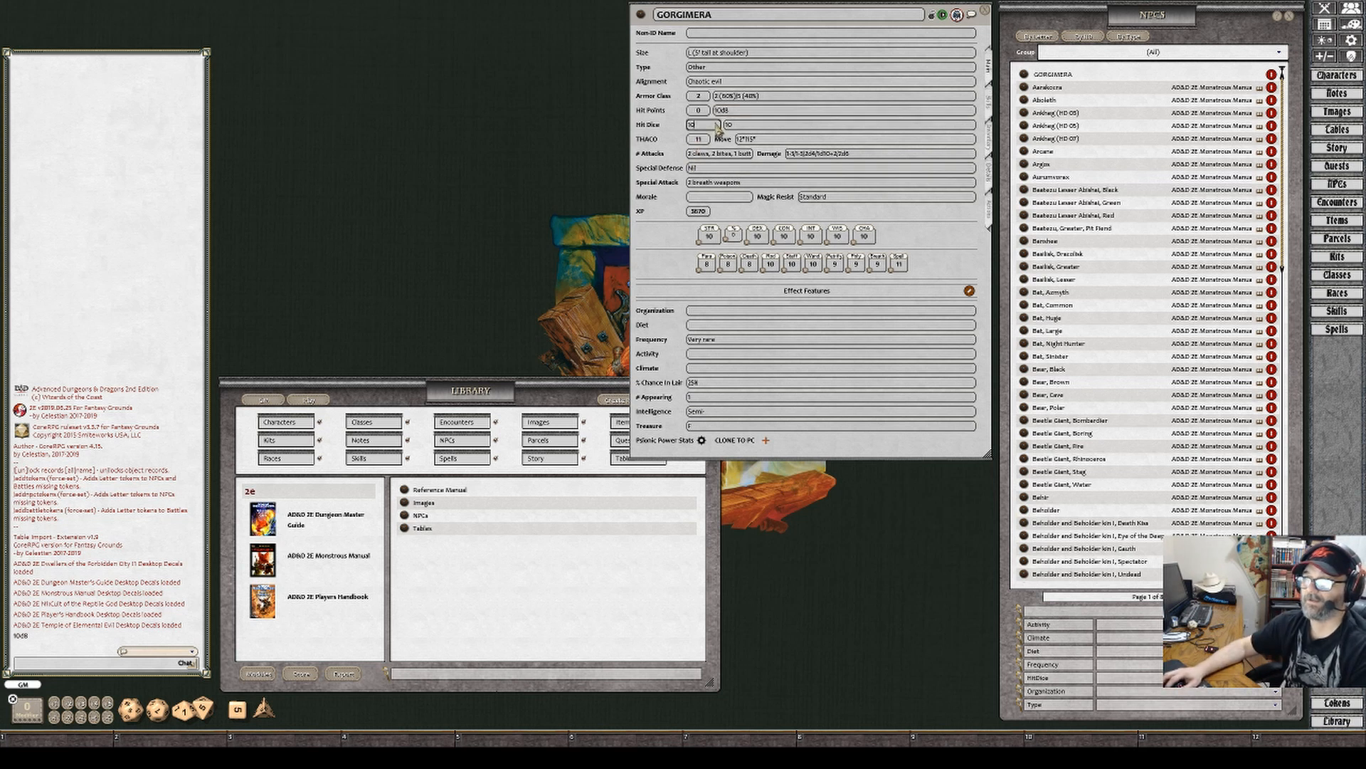
click(721, 111)
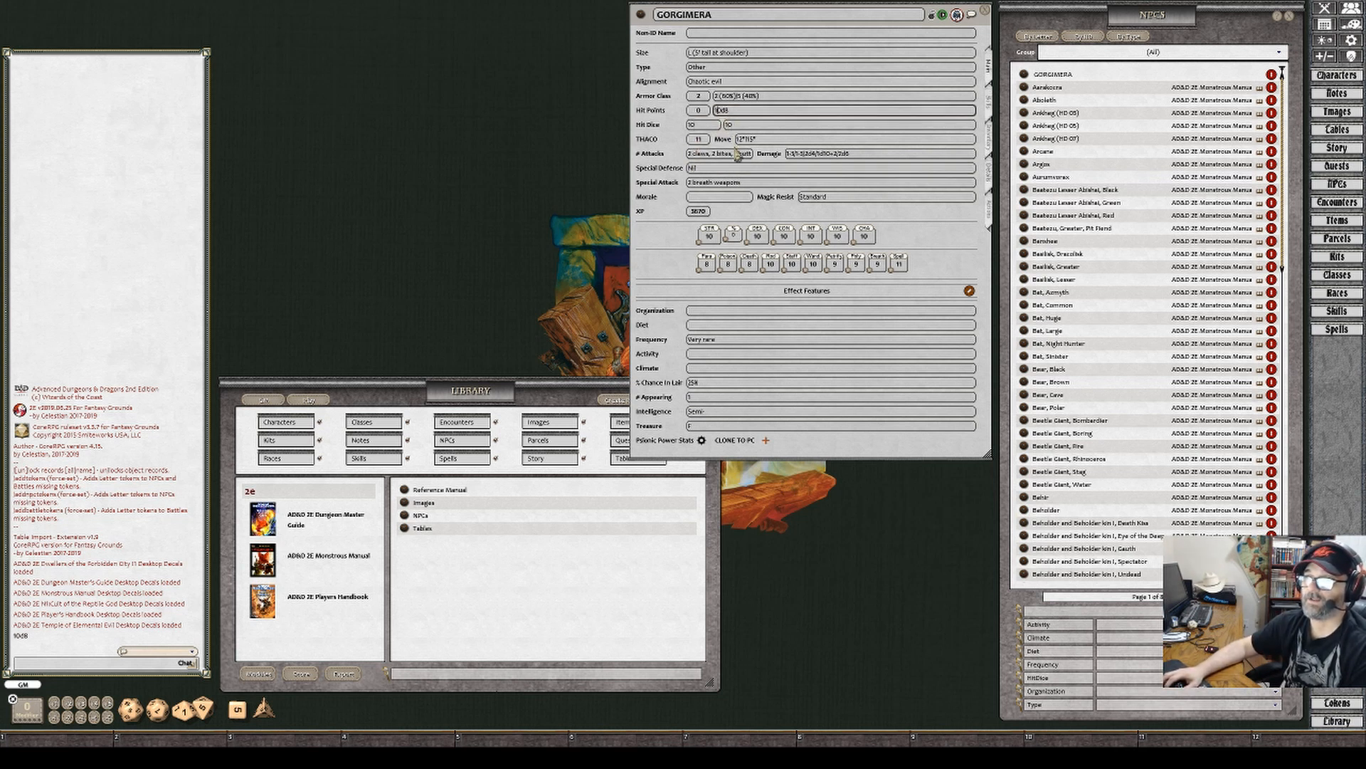
click(698, 111)
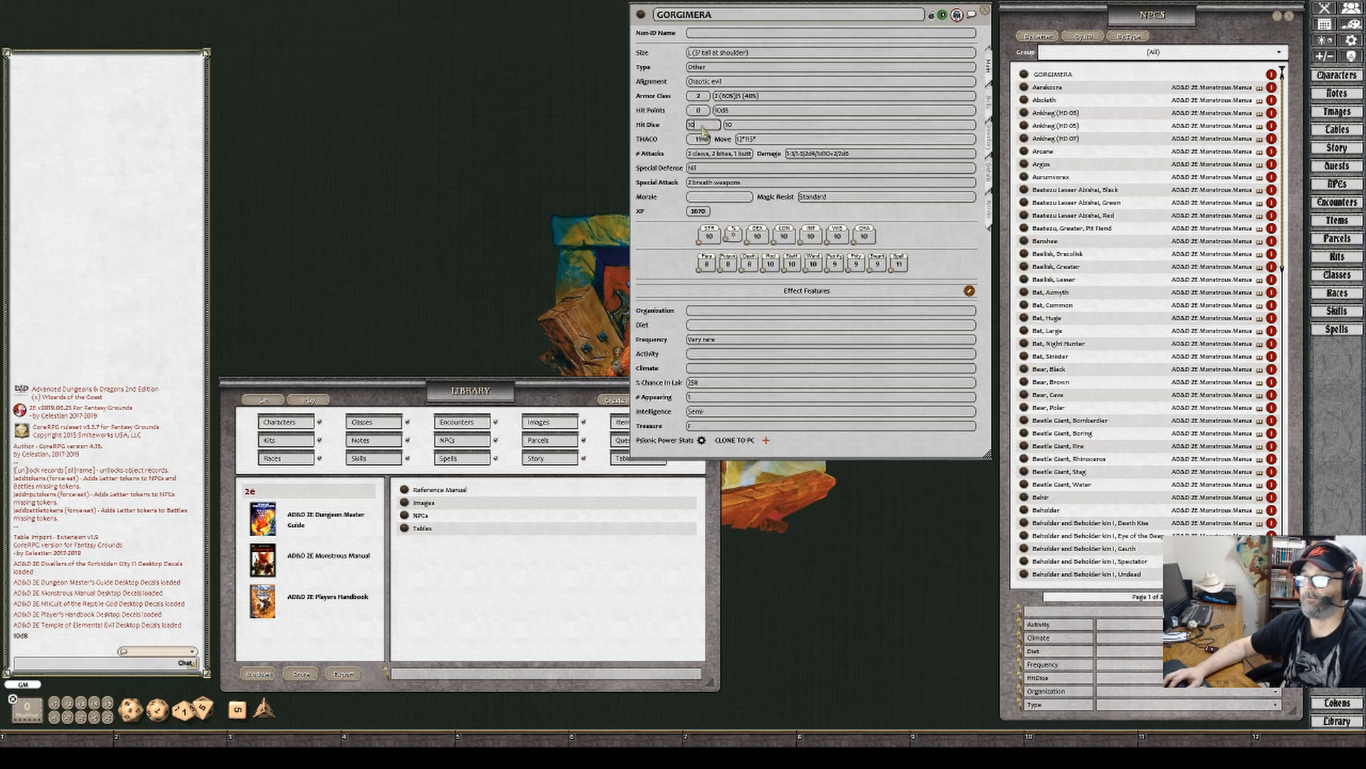
click(748, 127)
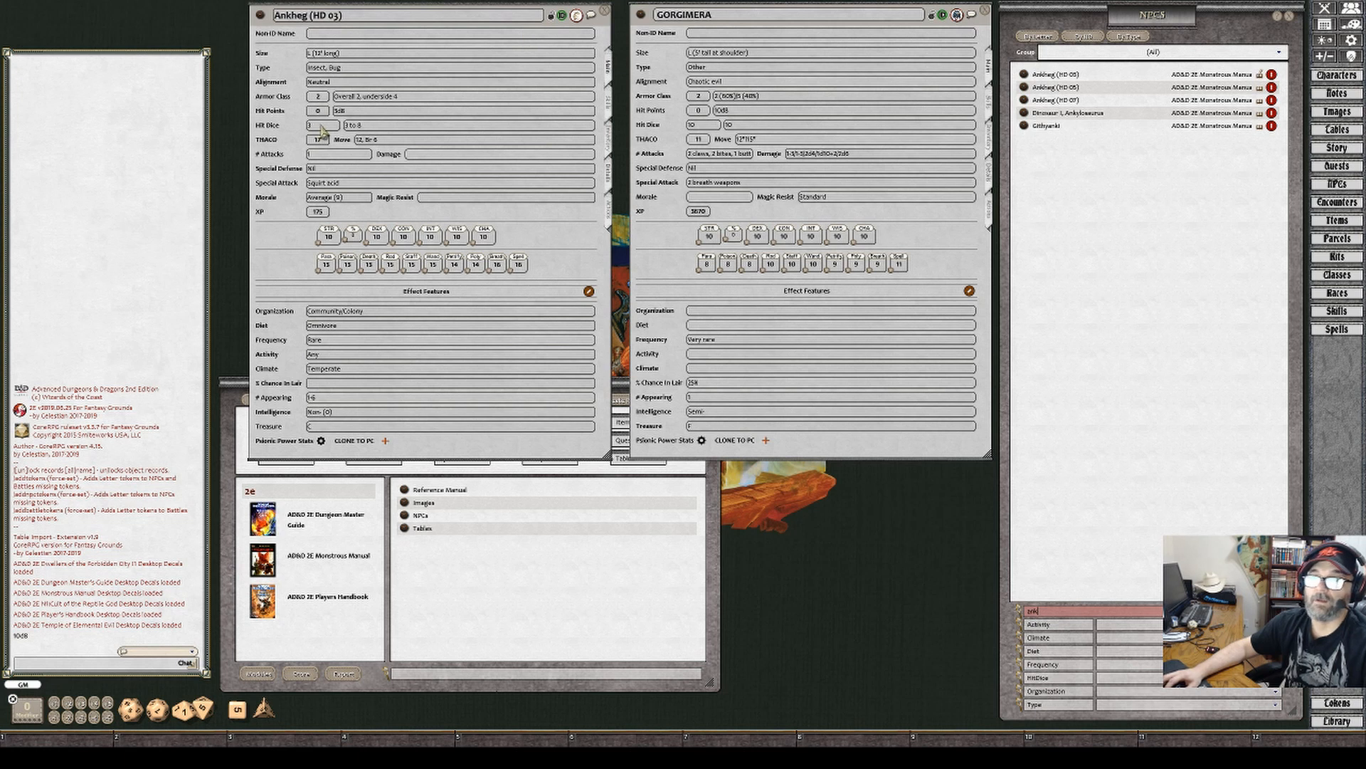
Examine the Hit Dice and Armor Class fields of the Ankheg (HD 03) record, lock it, and close it
click(350, 127)
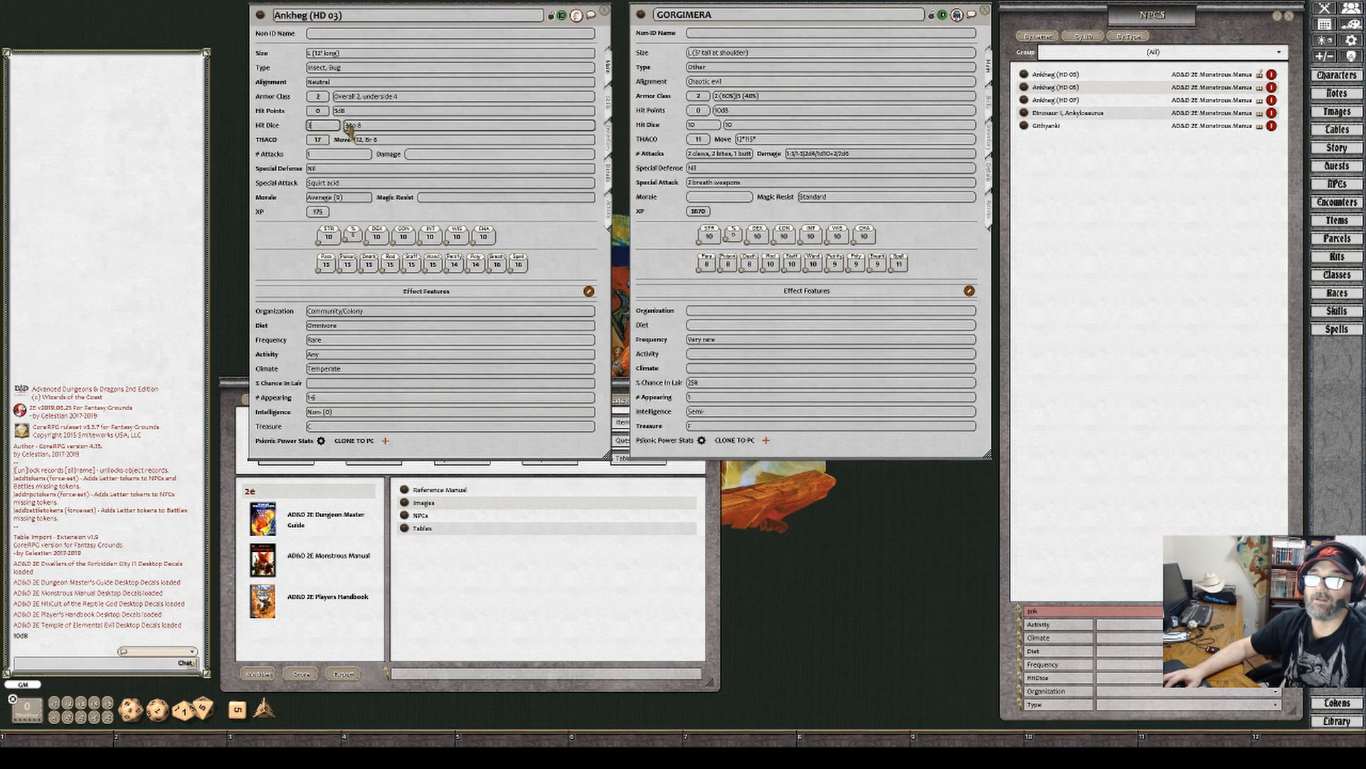
click(380, 129)
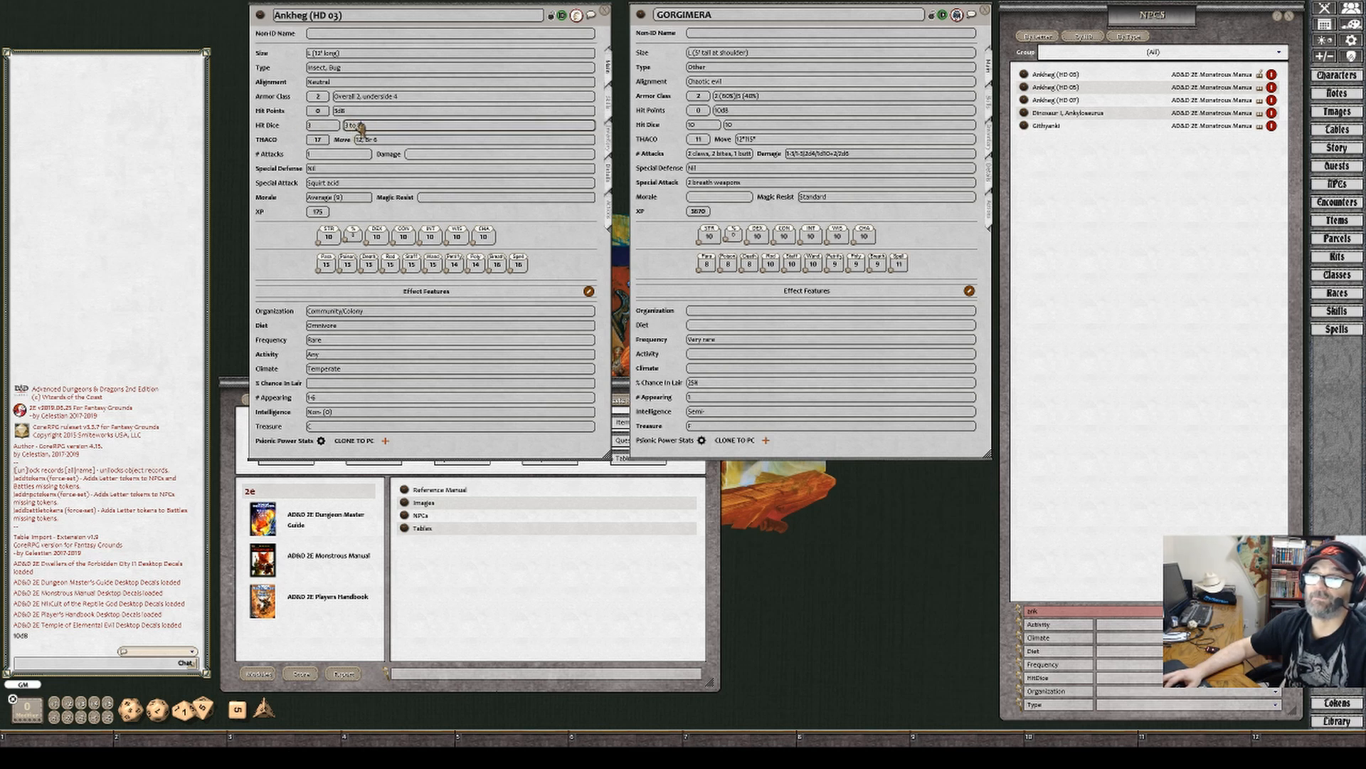
click(322, 127)
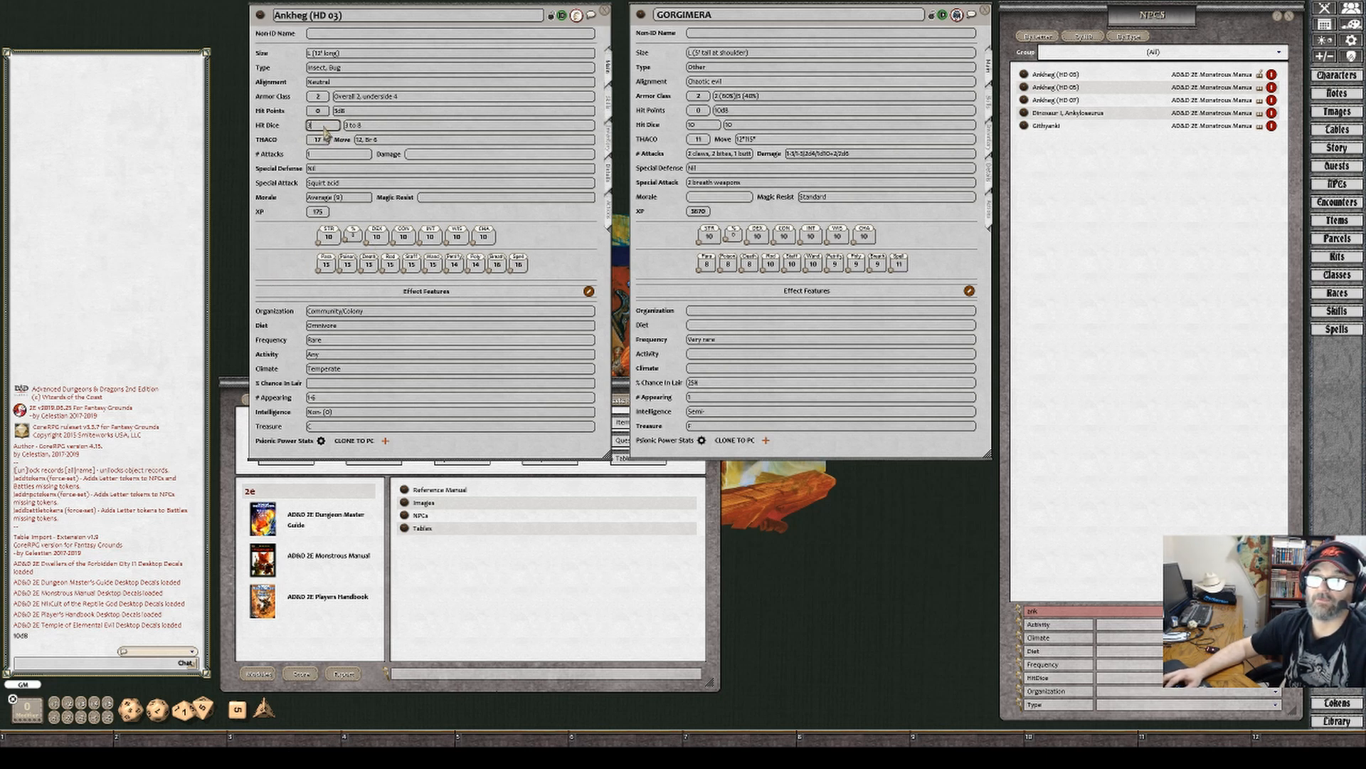
click(380, 128)
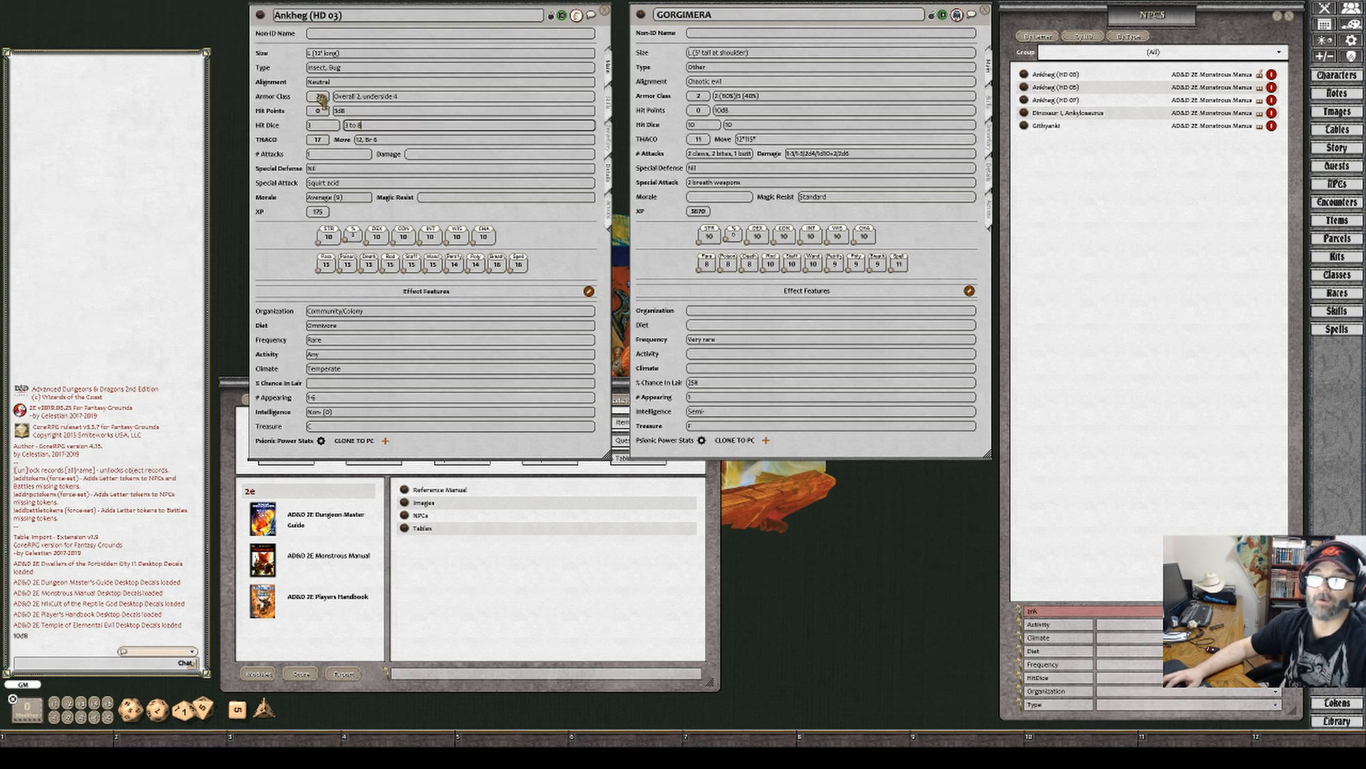
click(320, 98)
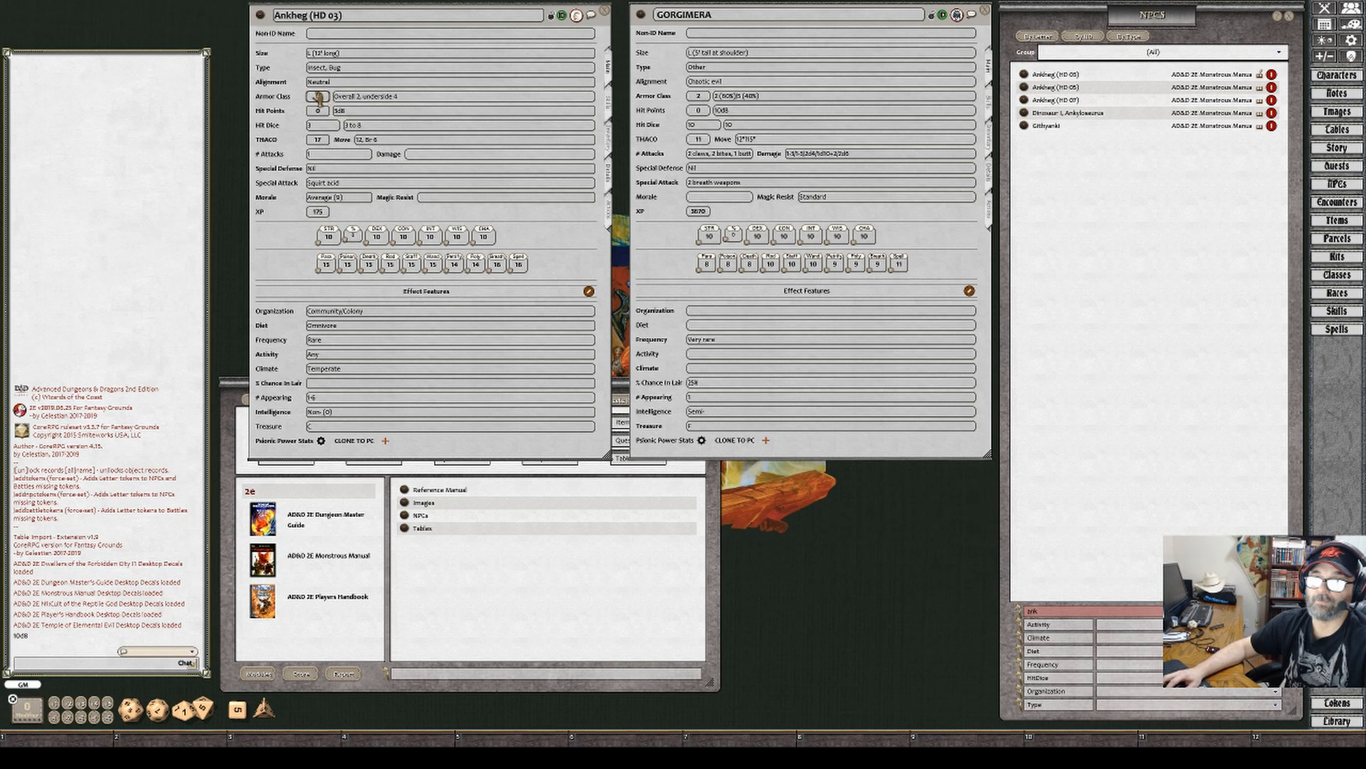
key(Tab)
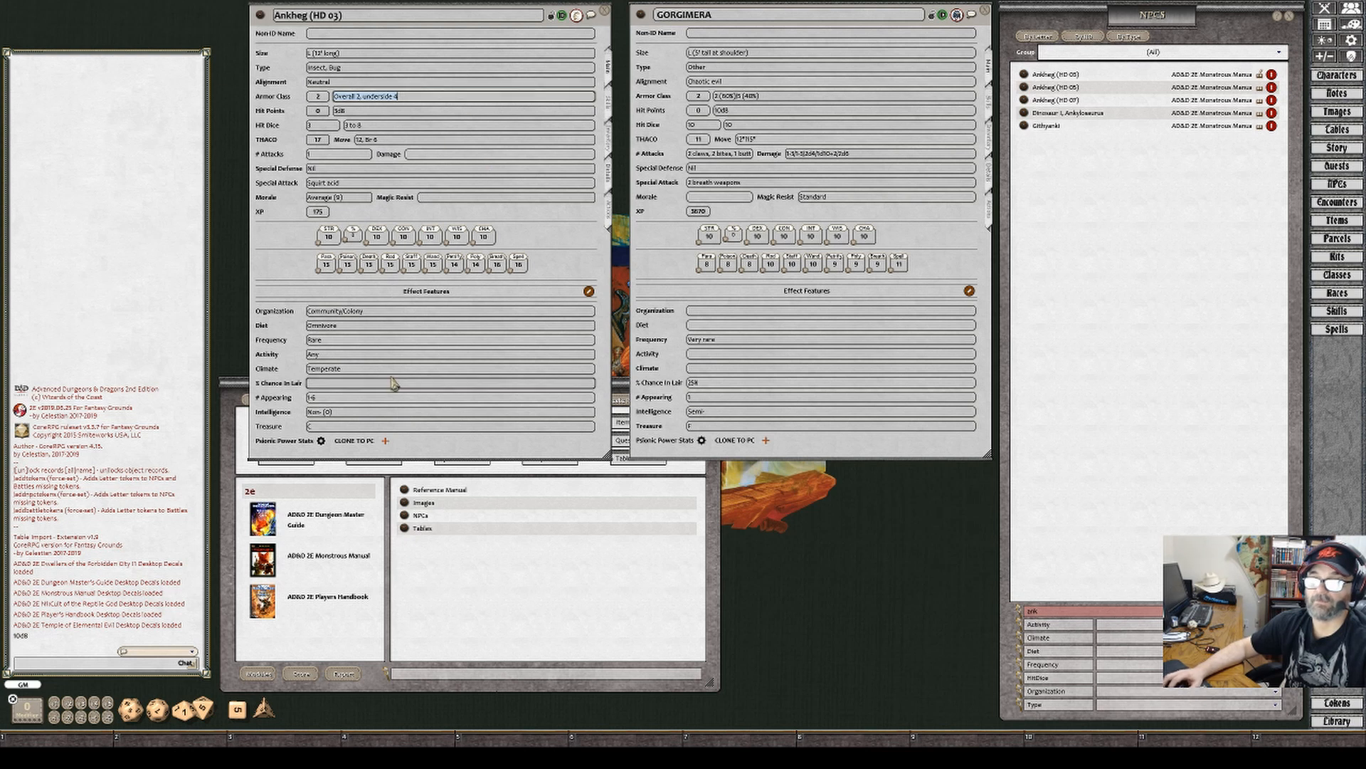
click(551, 15)
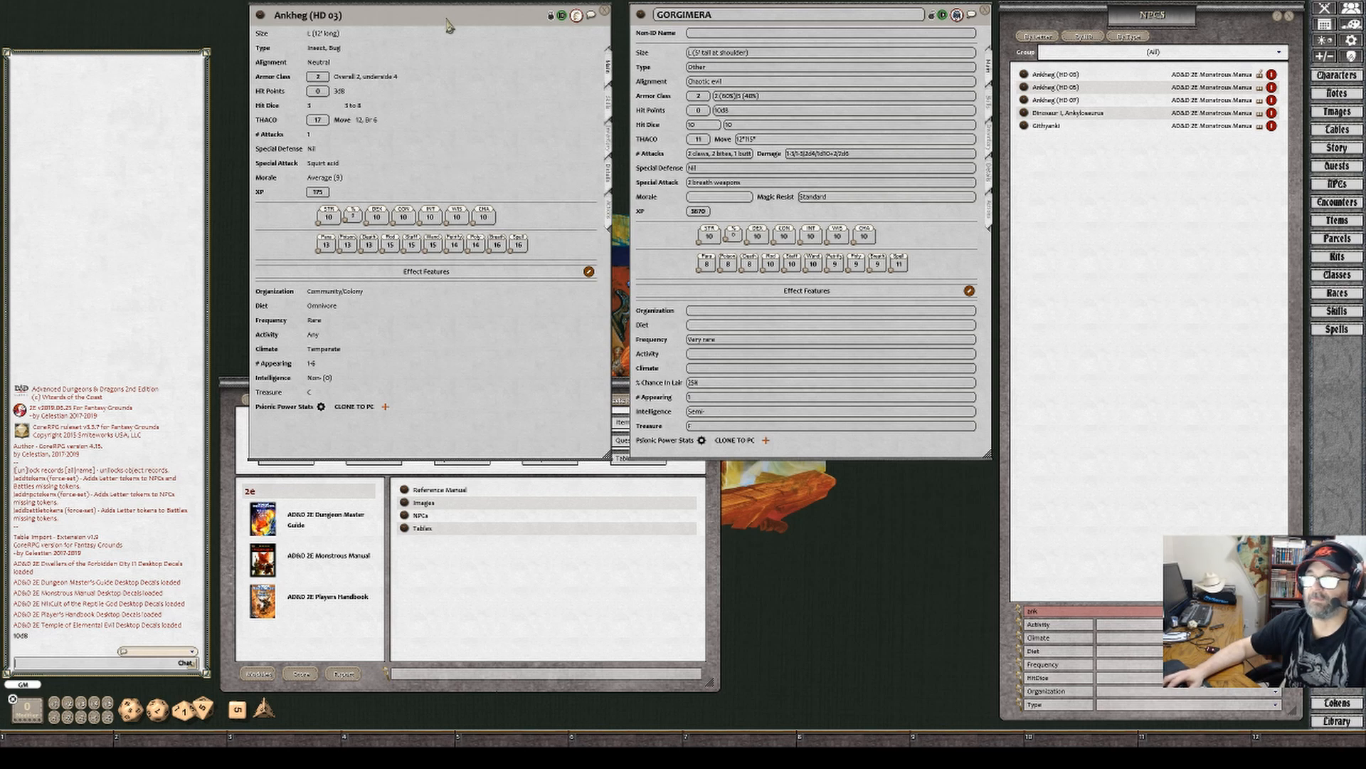
drag(447, 26, 808, 207)
click(965, 202)
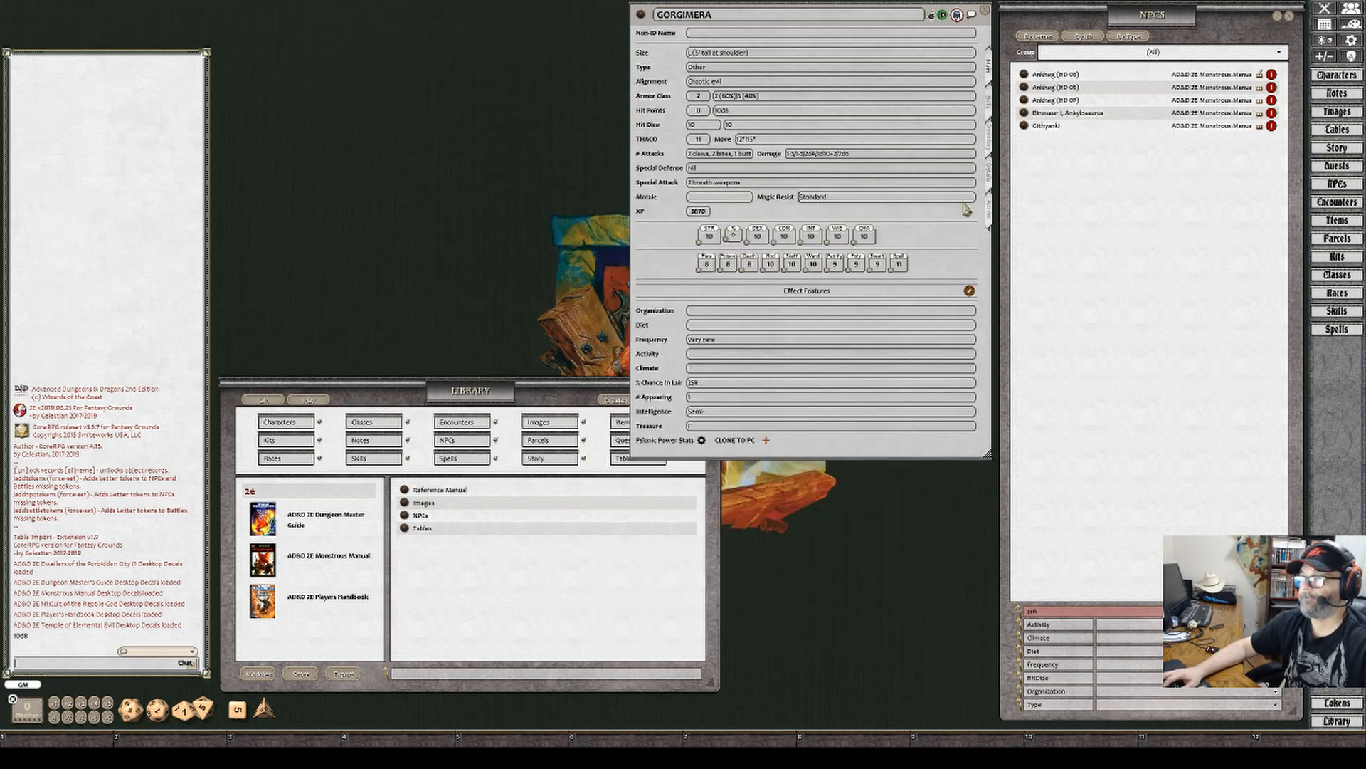
Lock the Gorgimera record and add the creature to the combat tracker
click(931, 15)
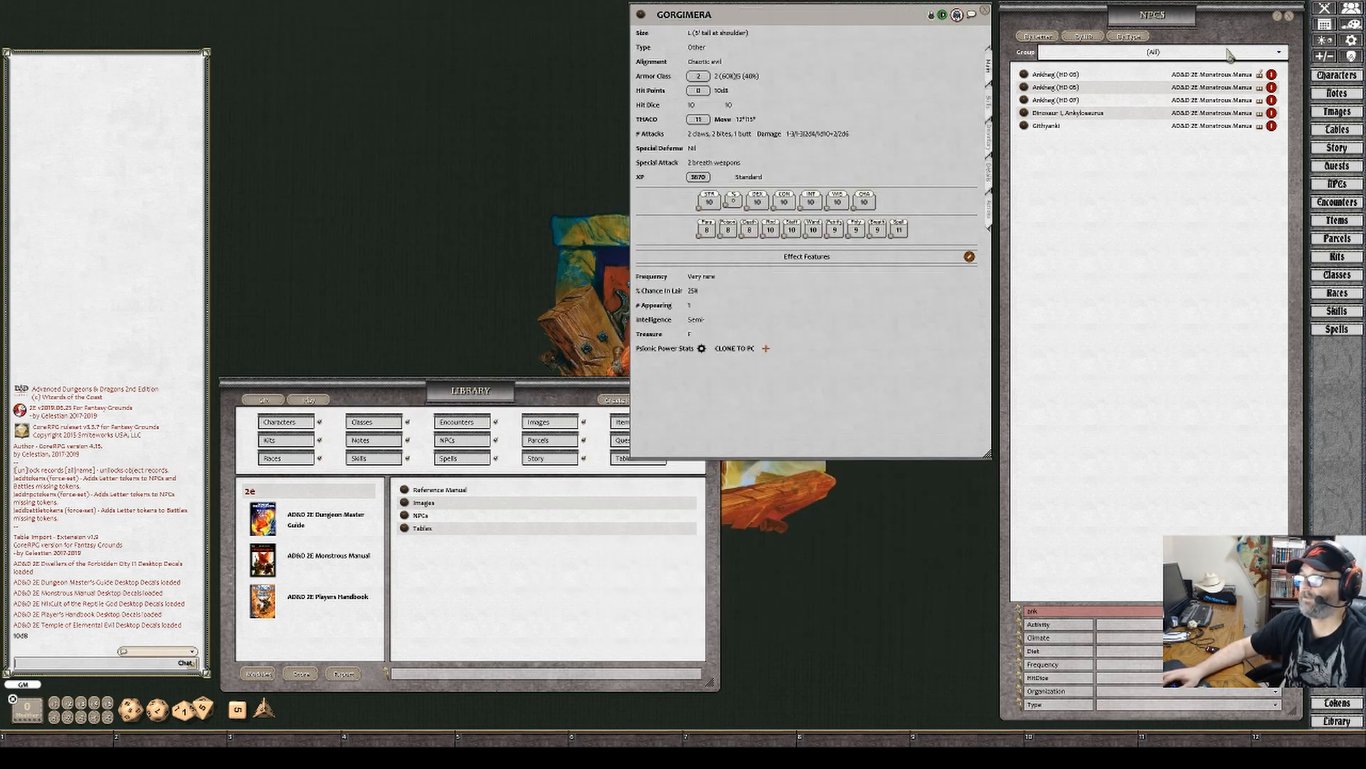
click(1325, 9)
drag(673, 264, 165, 58)
mouse_move(779, 37)
mouse_down()
mouse_move(790, 107)
mouse_move(774, 59)
mouse_up()
drag(635, 39, 168, 151)
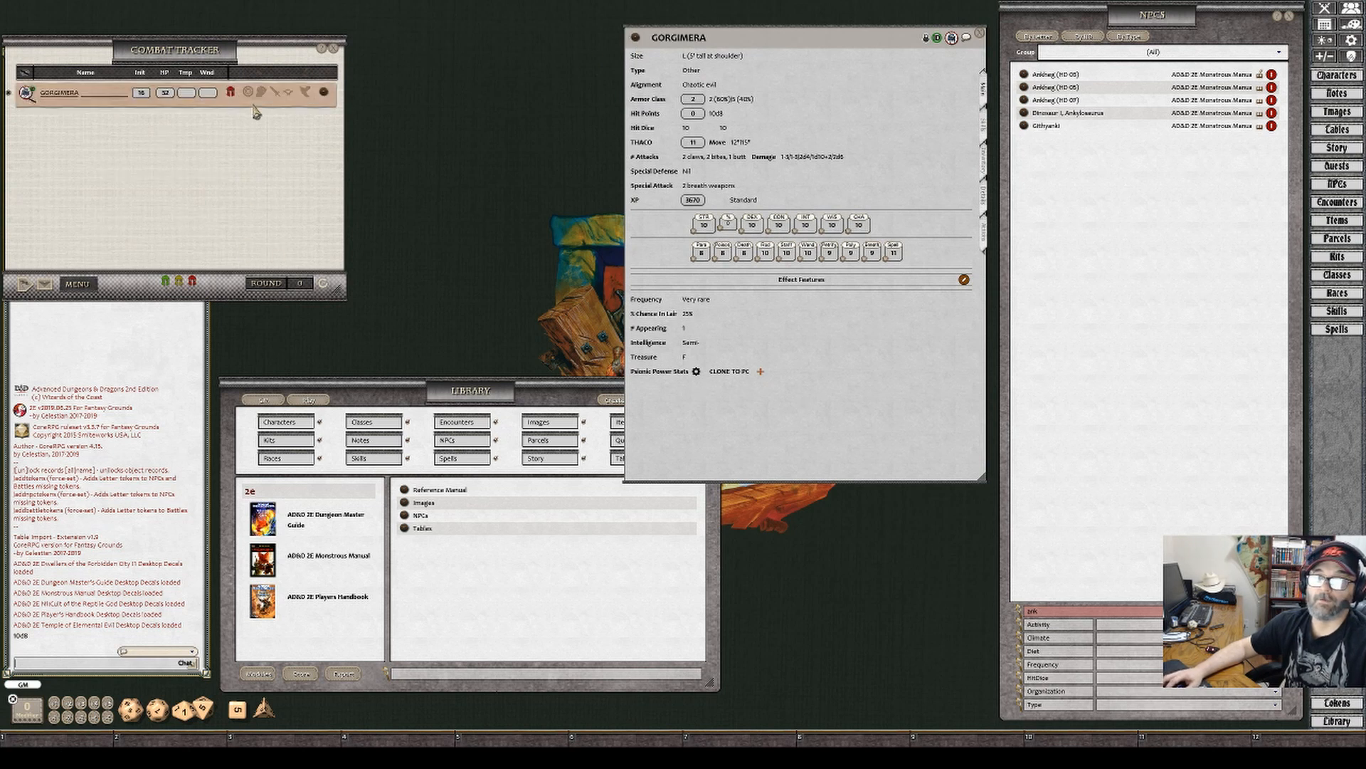
Show the Gorgimera's combat actions in an enlarged combat tracker, and read its Breath Weapons entry
click(280, 99)
drag(342, 298, 353, 425)
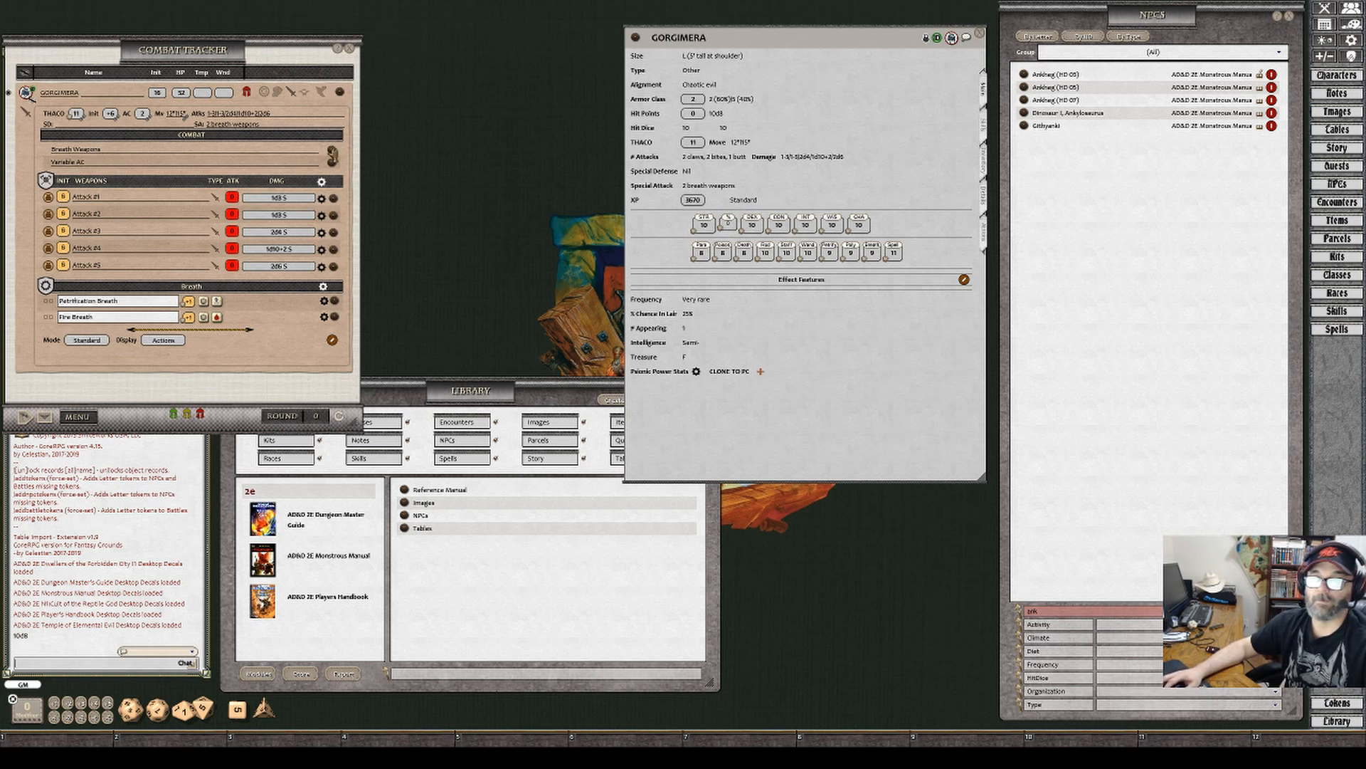
mouse_move(331, 155)
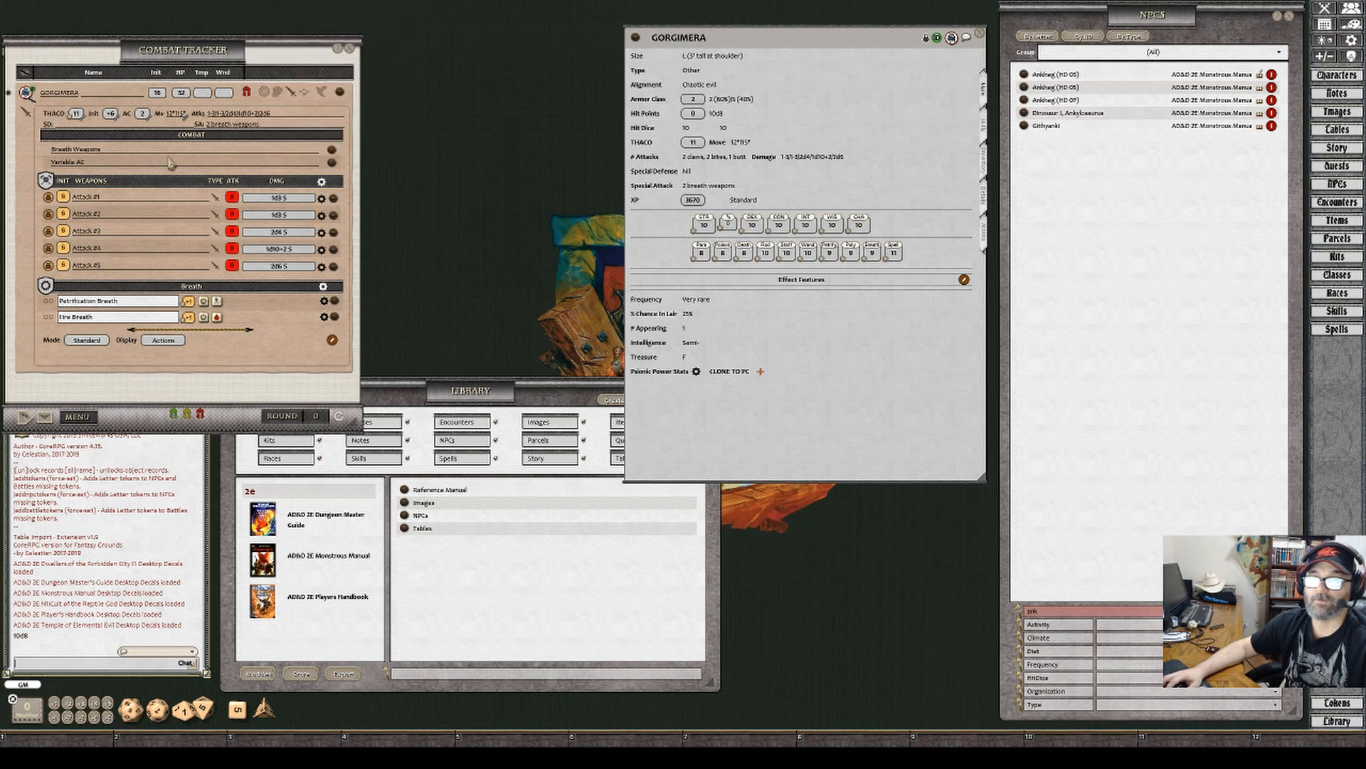
click(331, 154)
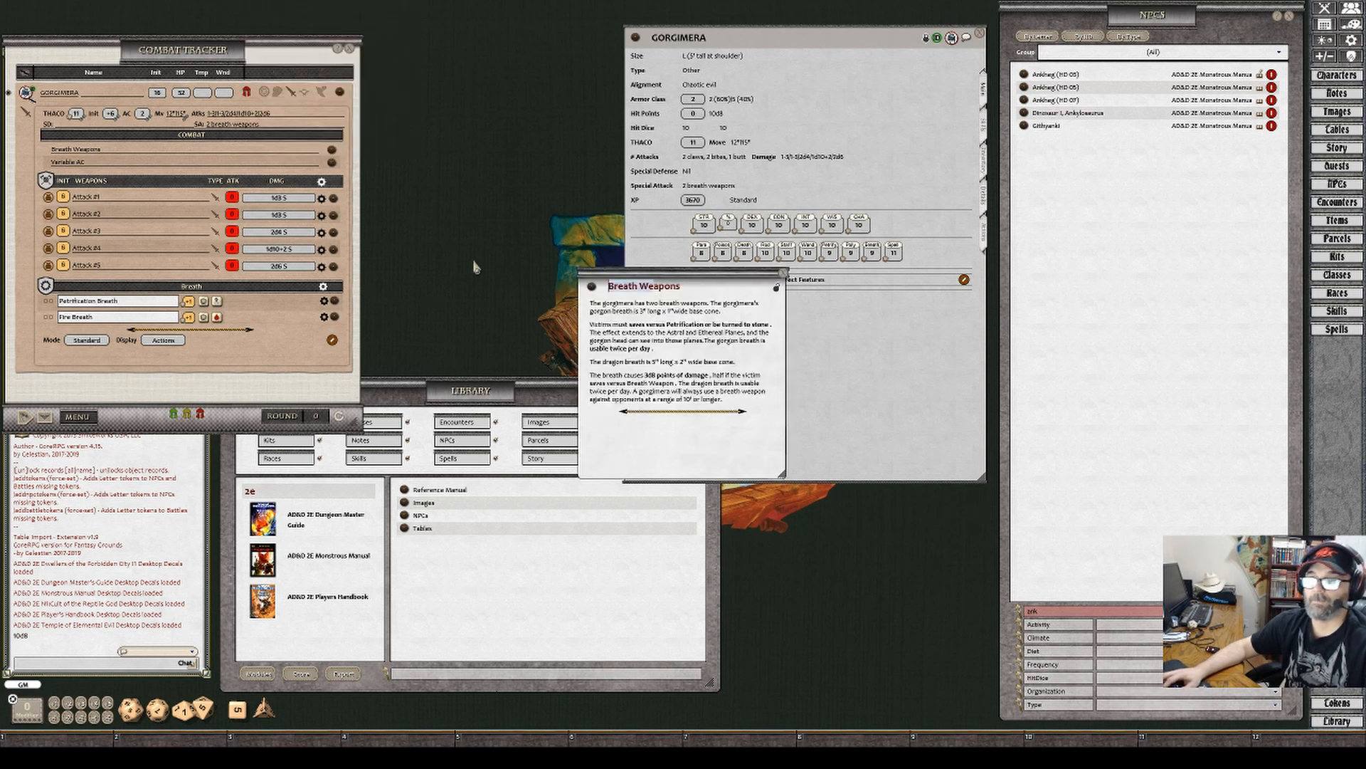
drag(620, 277, 343, 234)
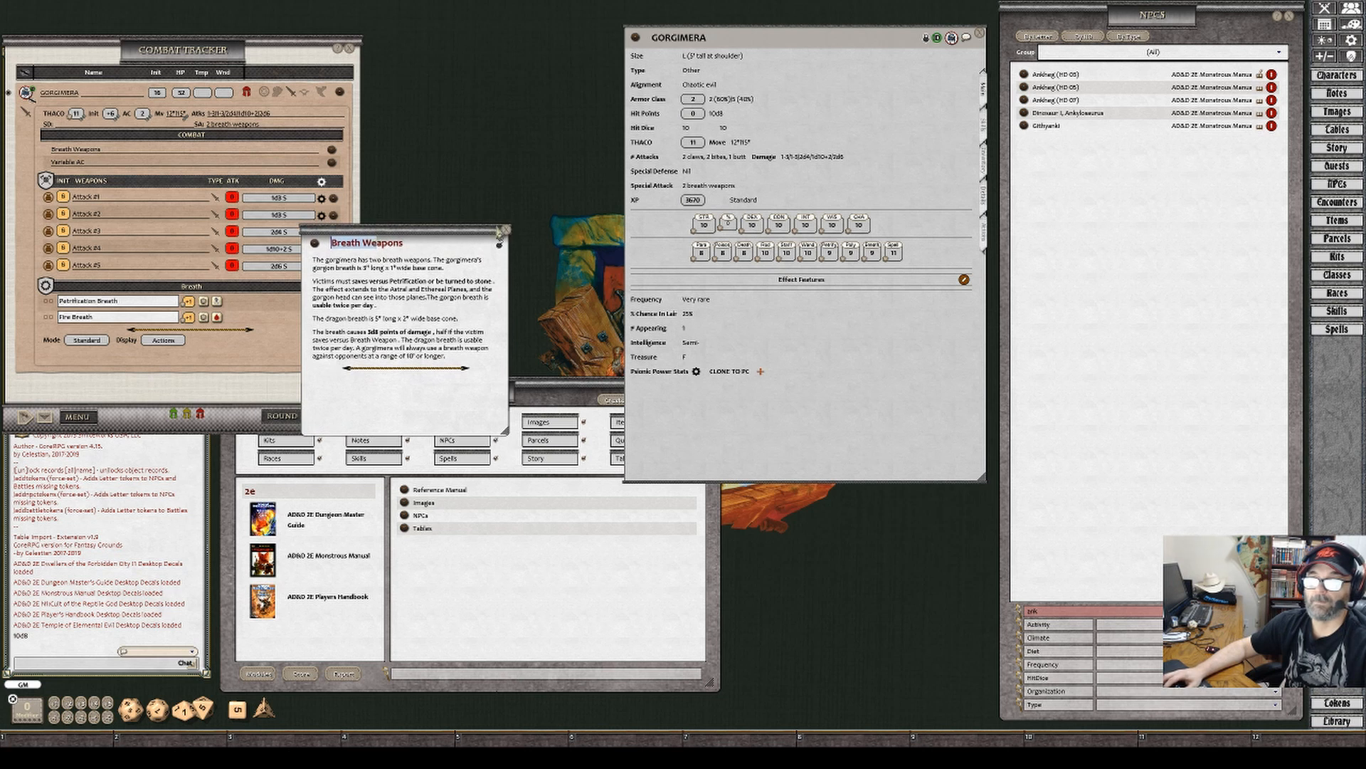
click(508, 232)
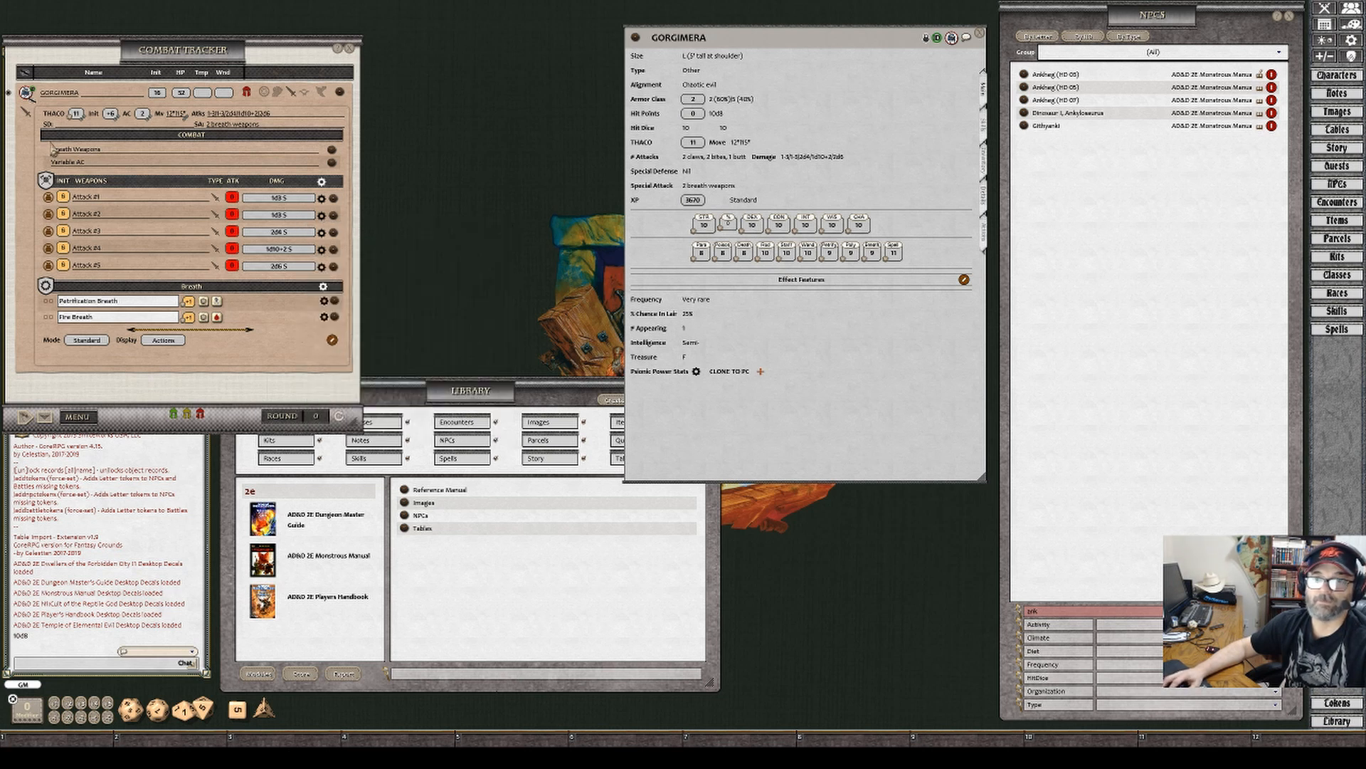